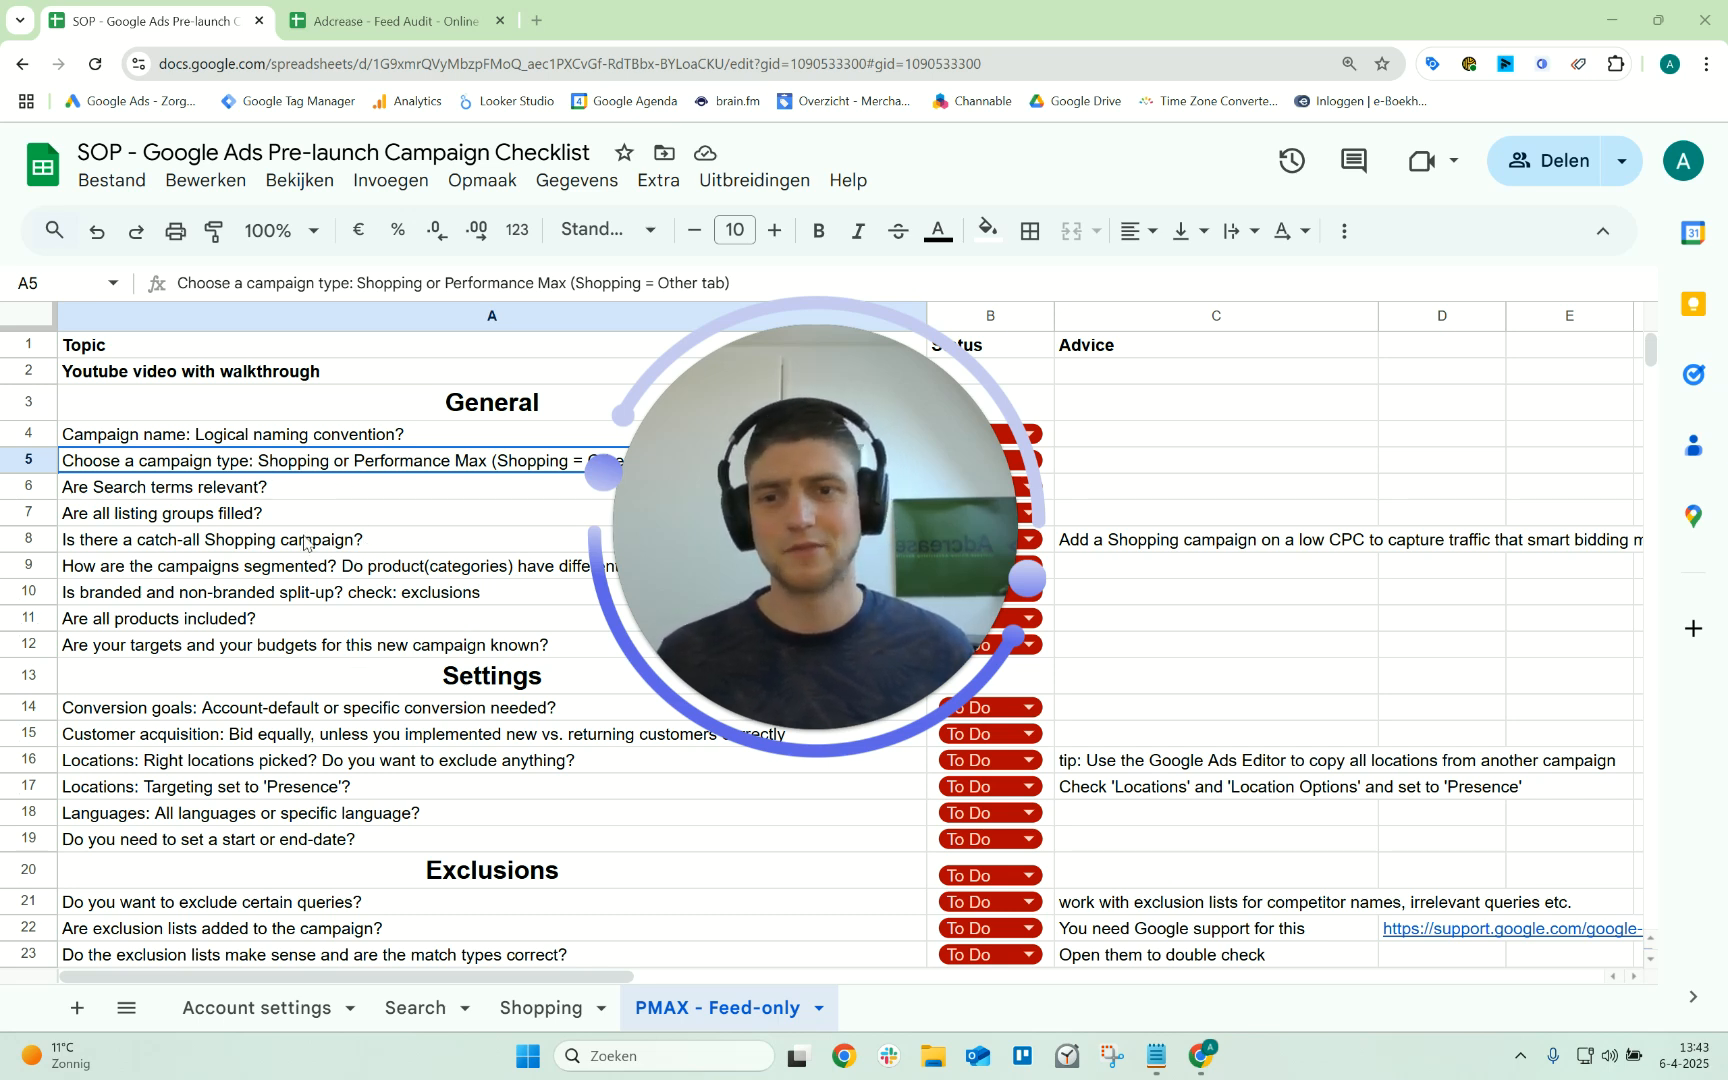
click(785, 730)
drag(786, 676, 180, 838)
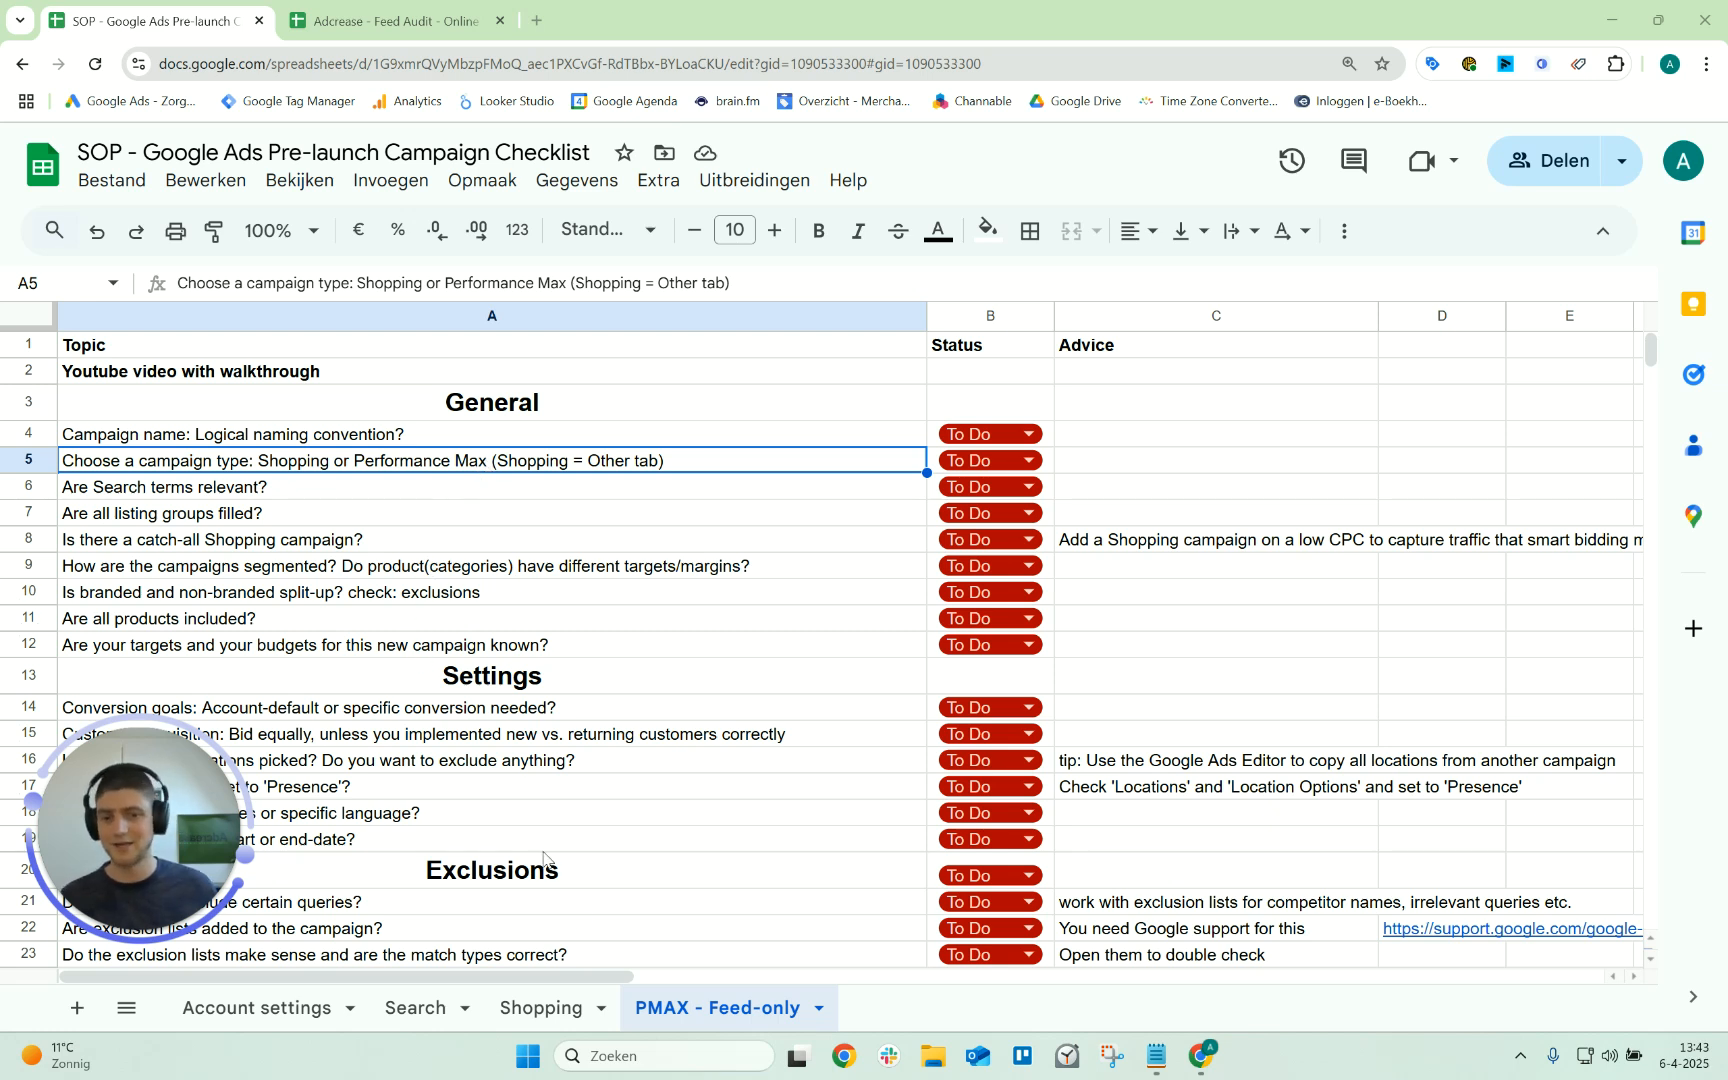
Open the Shopping checklist sheet and view its General section from the first row
click(584, 1008)
click(665, 1015)
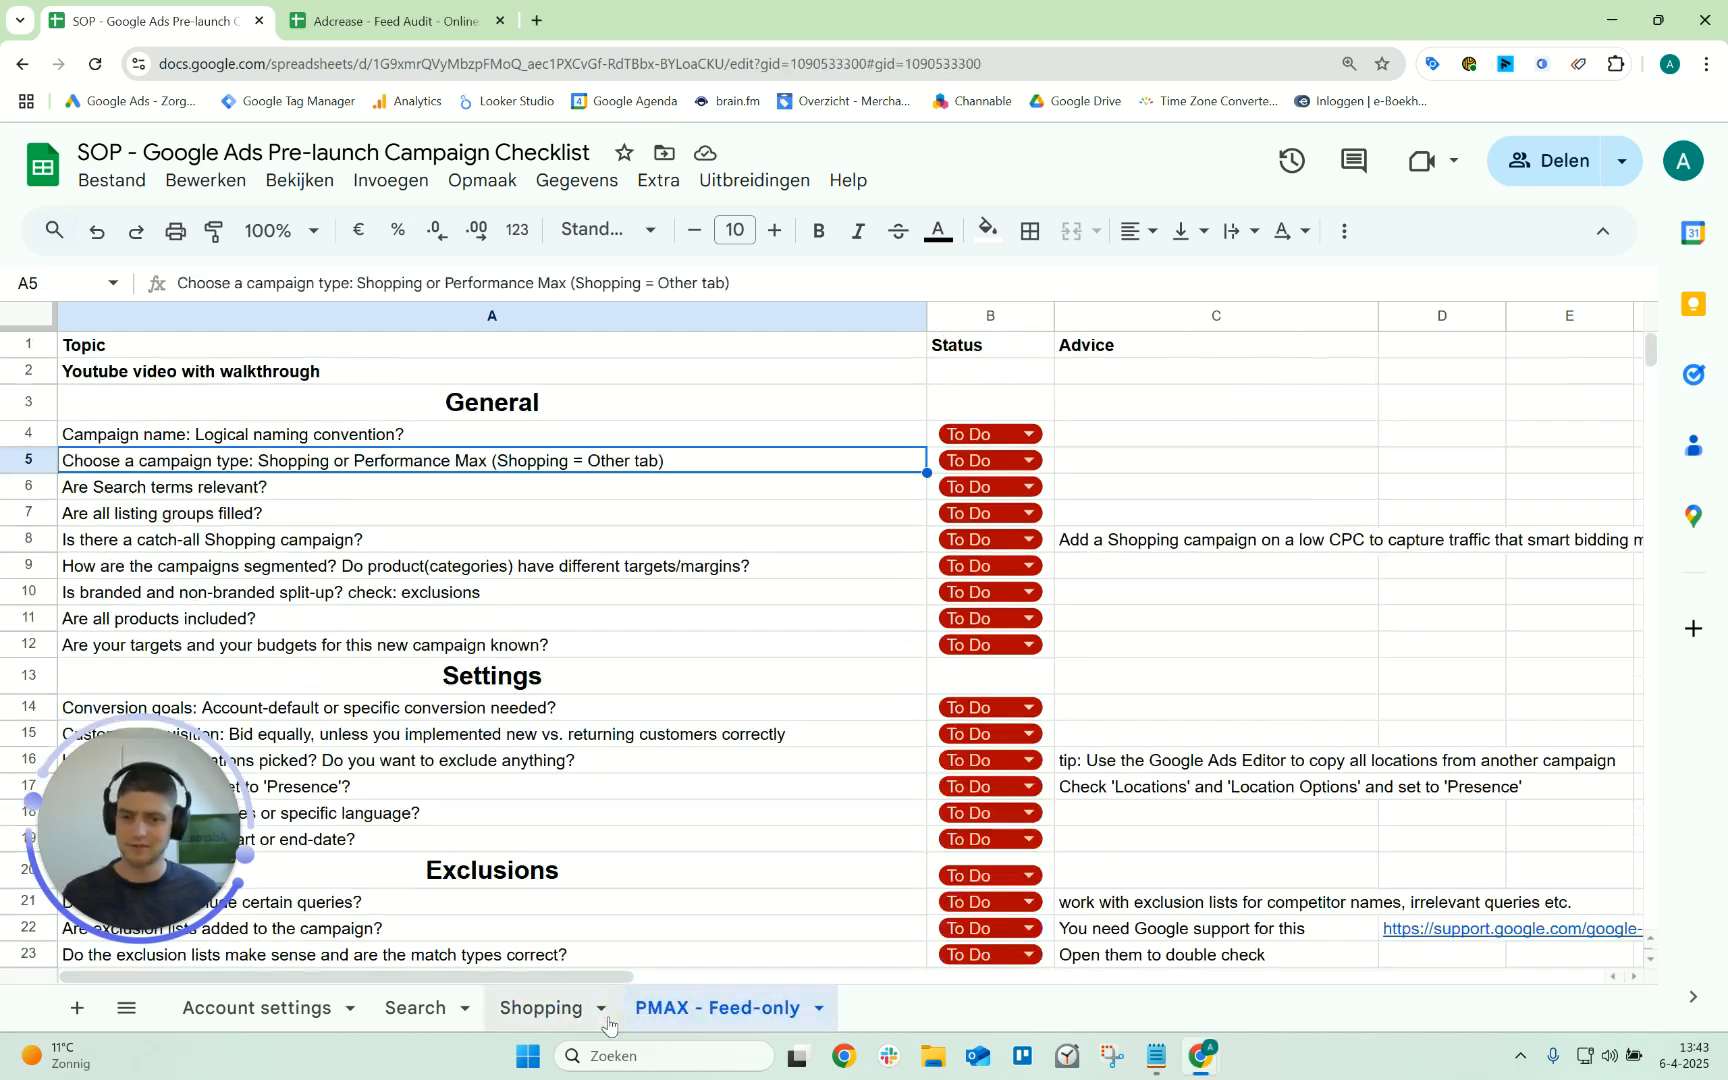
click(590, 1010)
scroll(516, 610, up, 5)
scroll(516, 610, up, 5)
click(516, 600)
scroll(510, 610, up, 5)
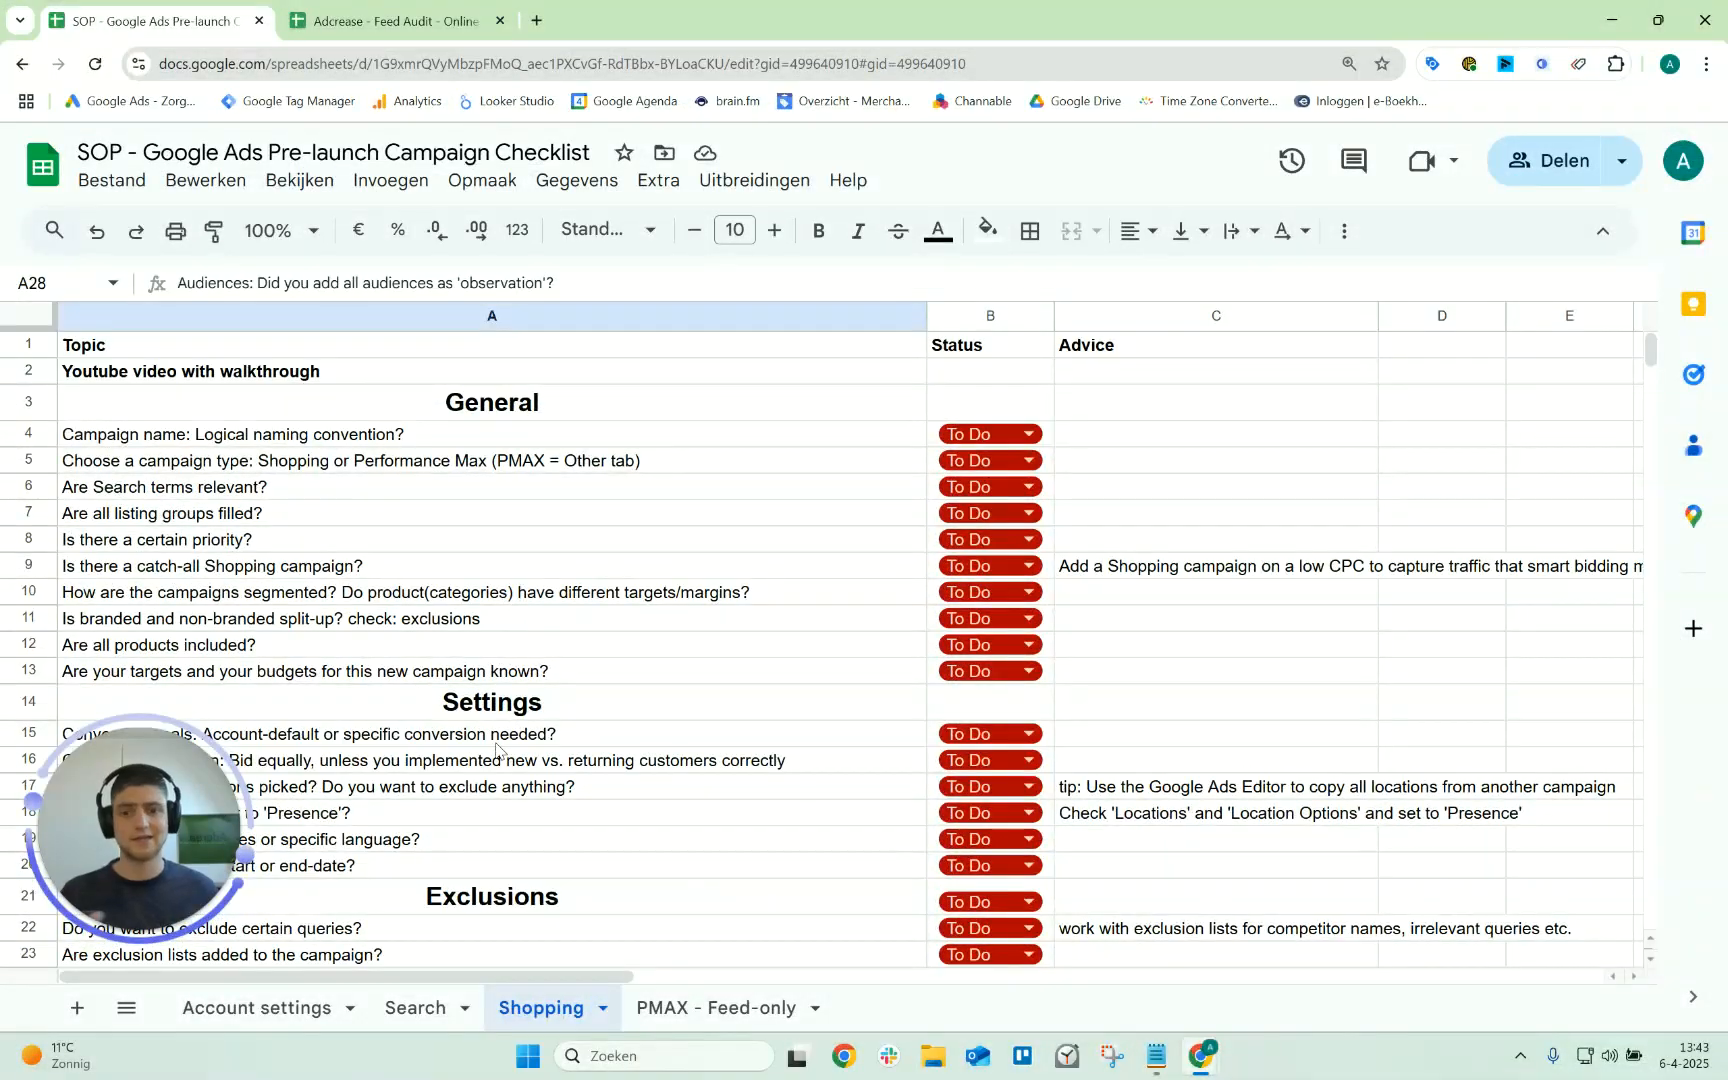
Look over the Exclusions, Other and Product feed sections of the Shopping checklist
scroll(510, 620, down, 4)
click(505, 596)
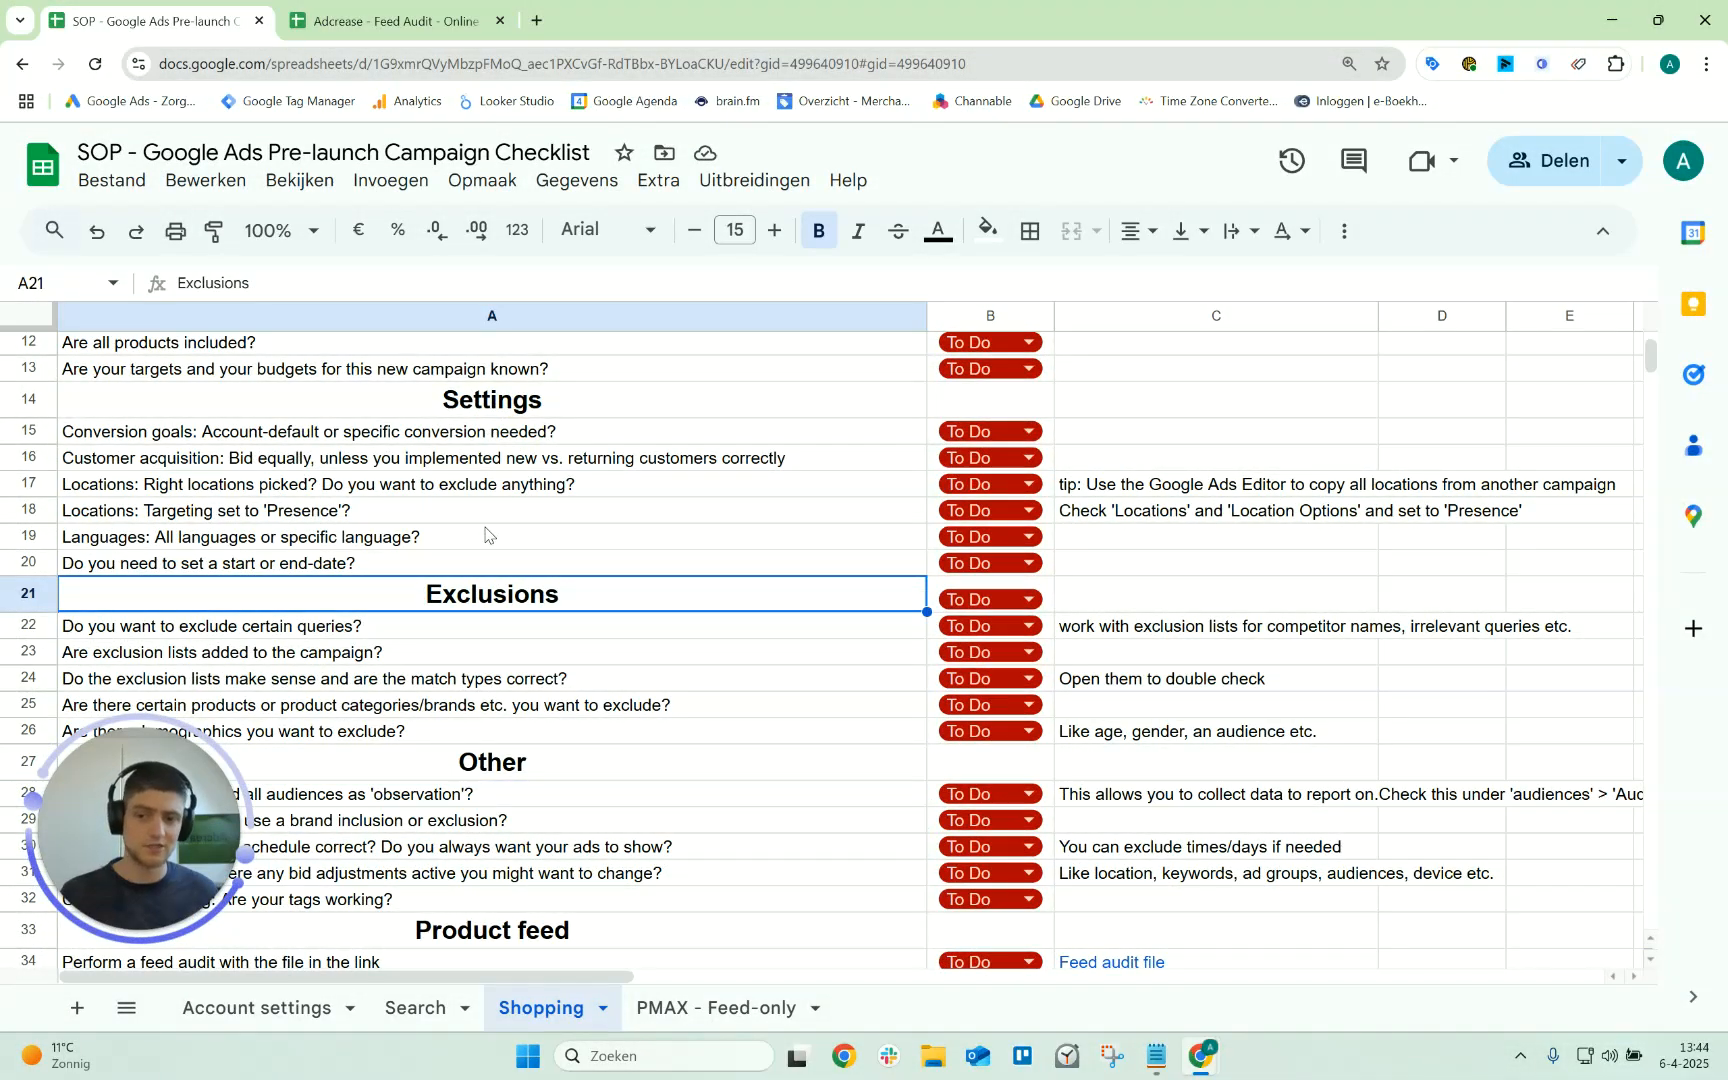
scroll(485, 530, down, 2)
click(446, 584)
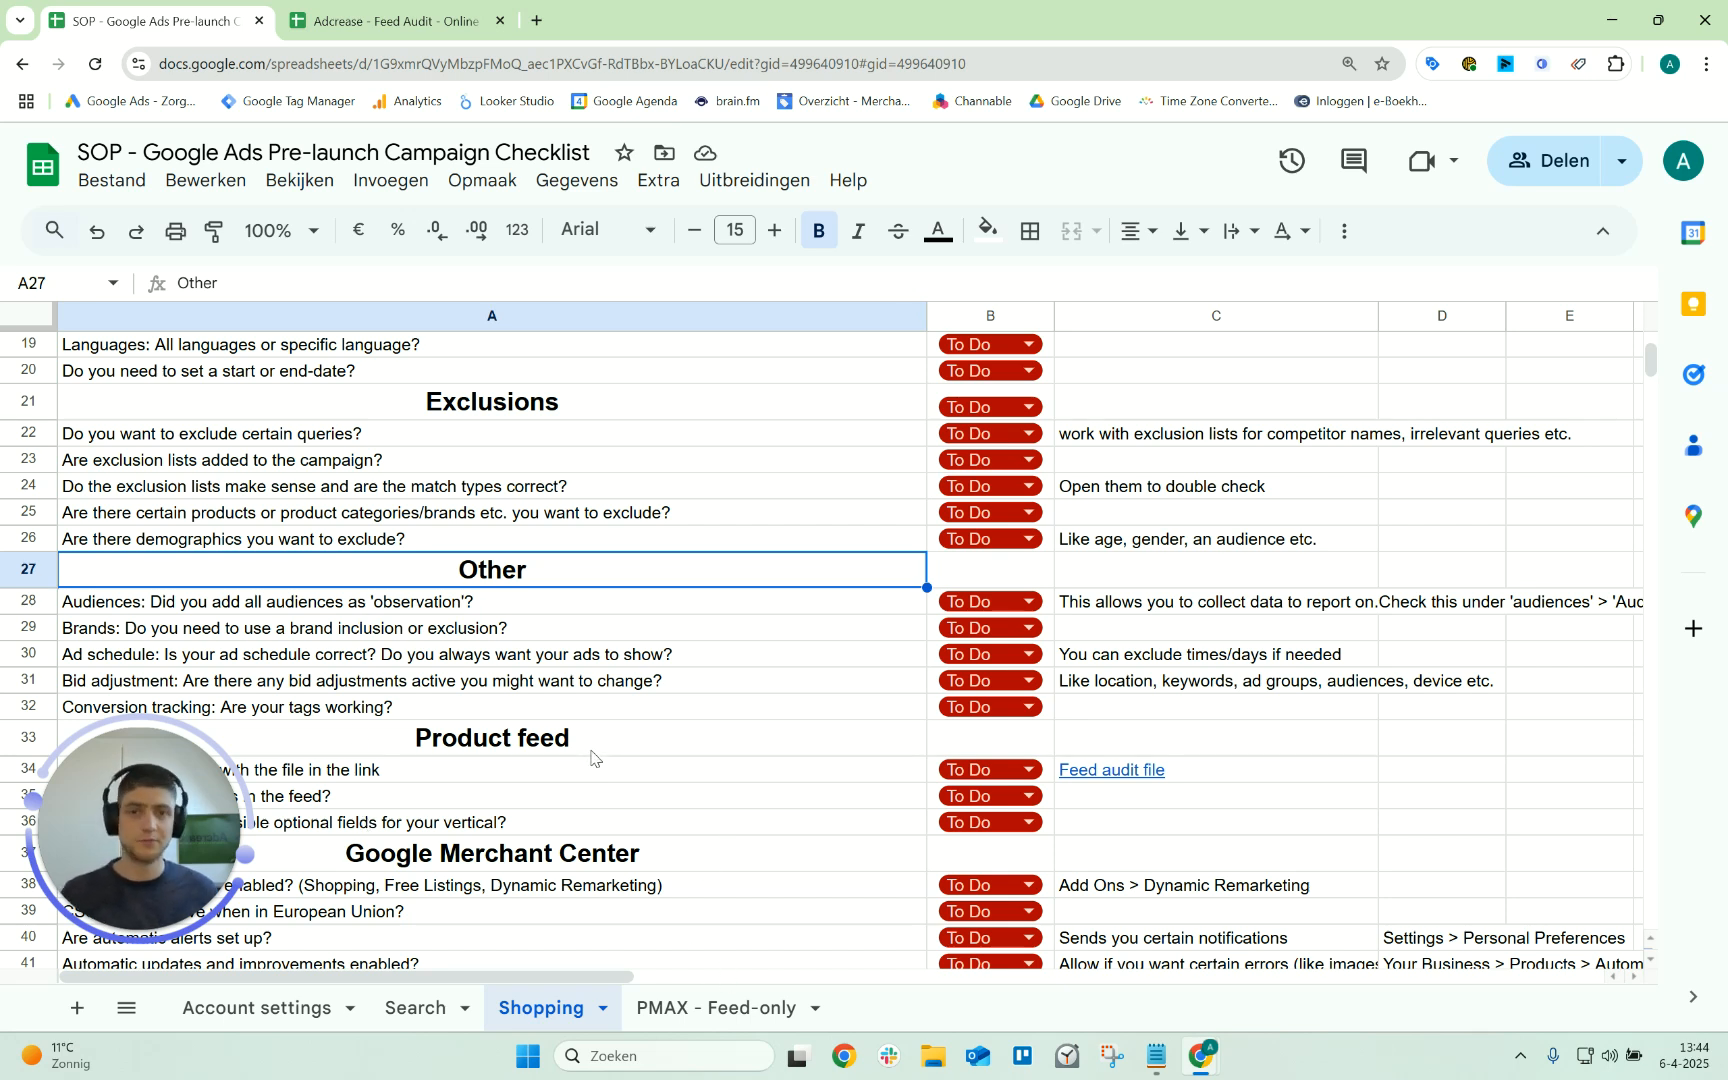
click(548, 735)
Look at the field requirements in the Adcrease - Feed Audit spreadsheet and return to the pre-launch campaign checklist
key(ctrl+Tab)
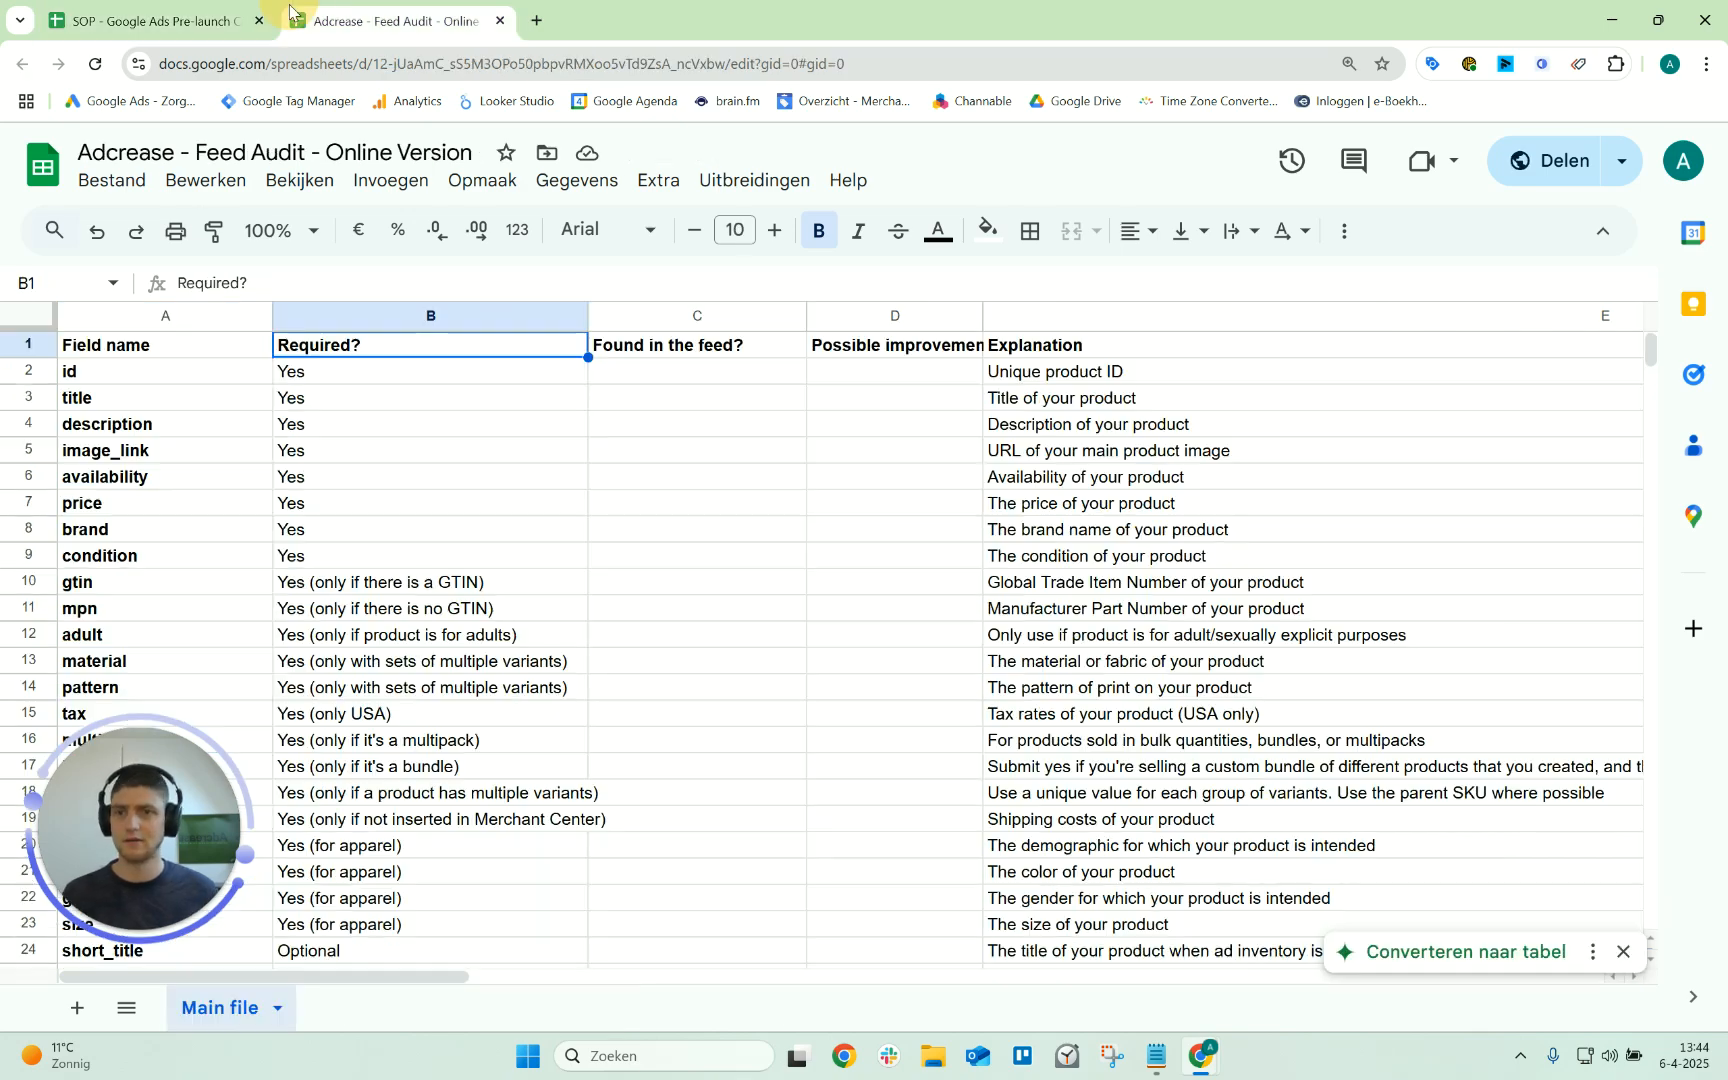
scroll(373, 750, down, 5)
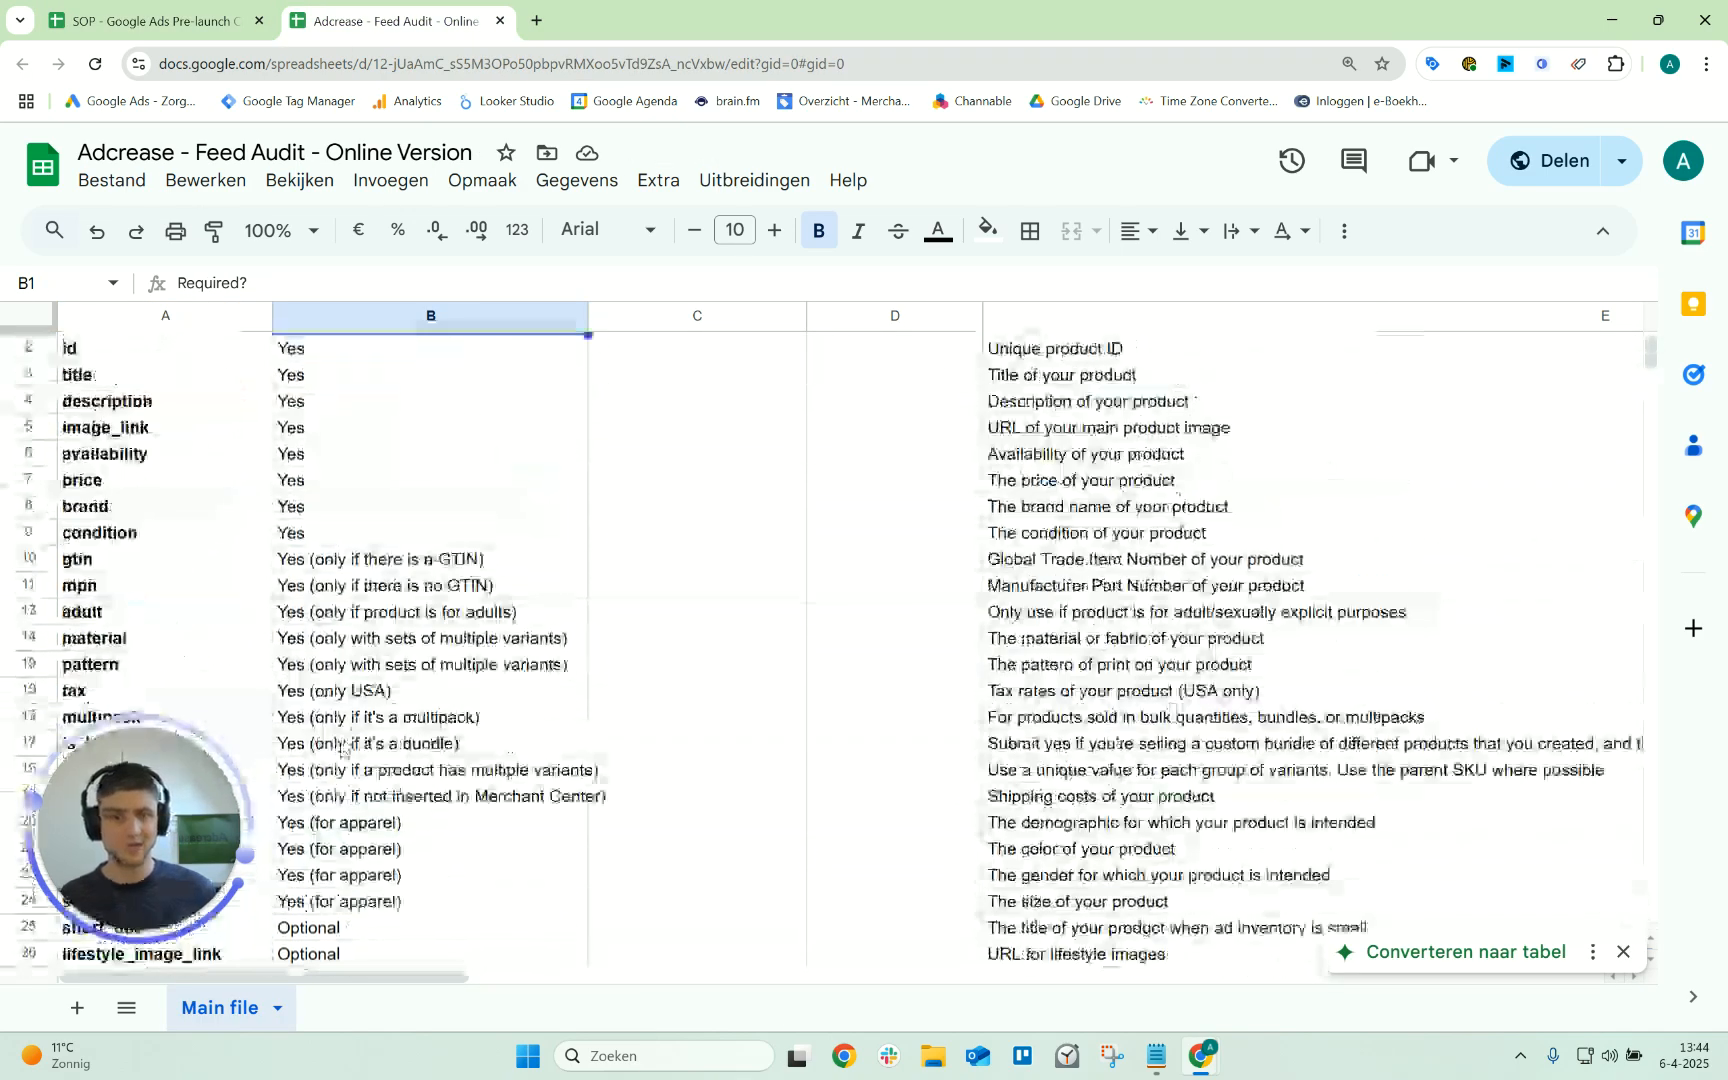
key(ctrl+shift+Tab)
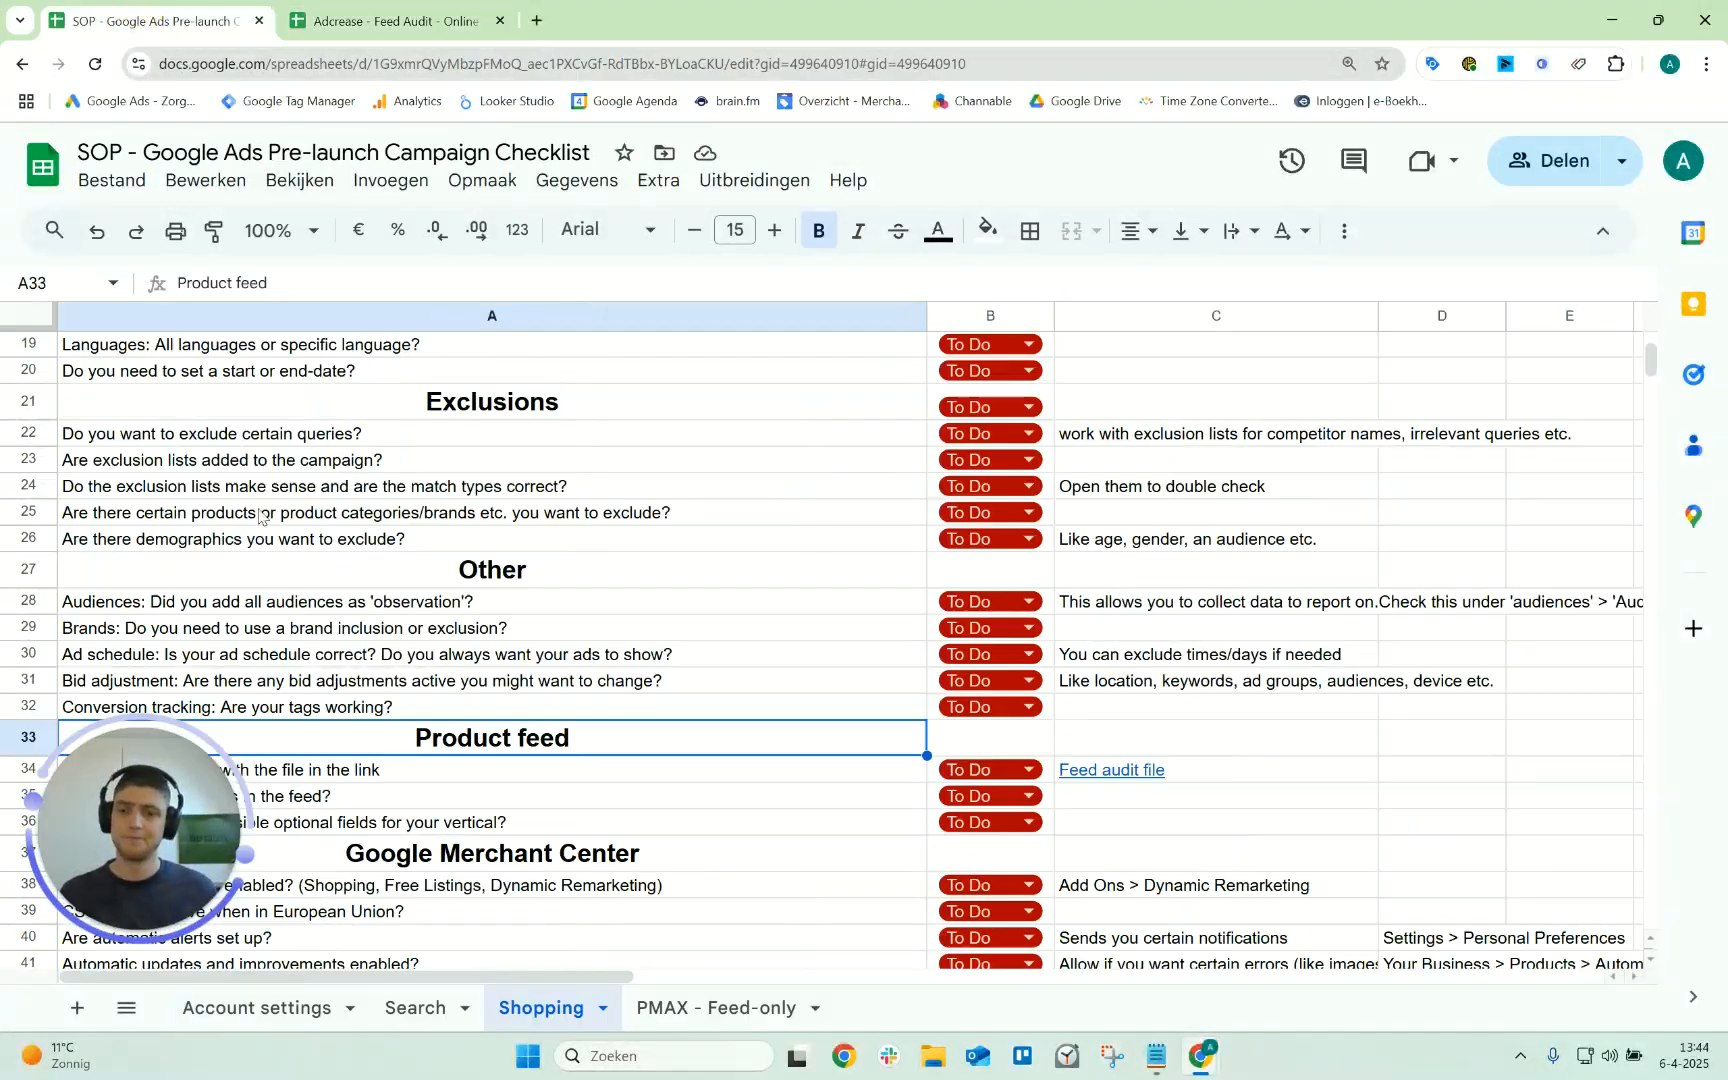
Look through the Google Merchant Center, Bidding, Budget and Monitoring sections of the Shopping checklist and return to its first row
scroll(450, 735, down, 4)
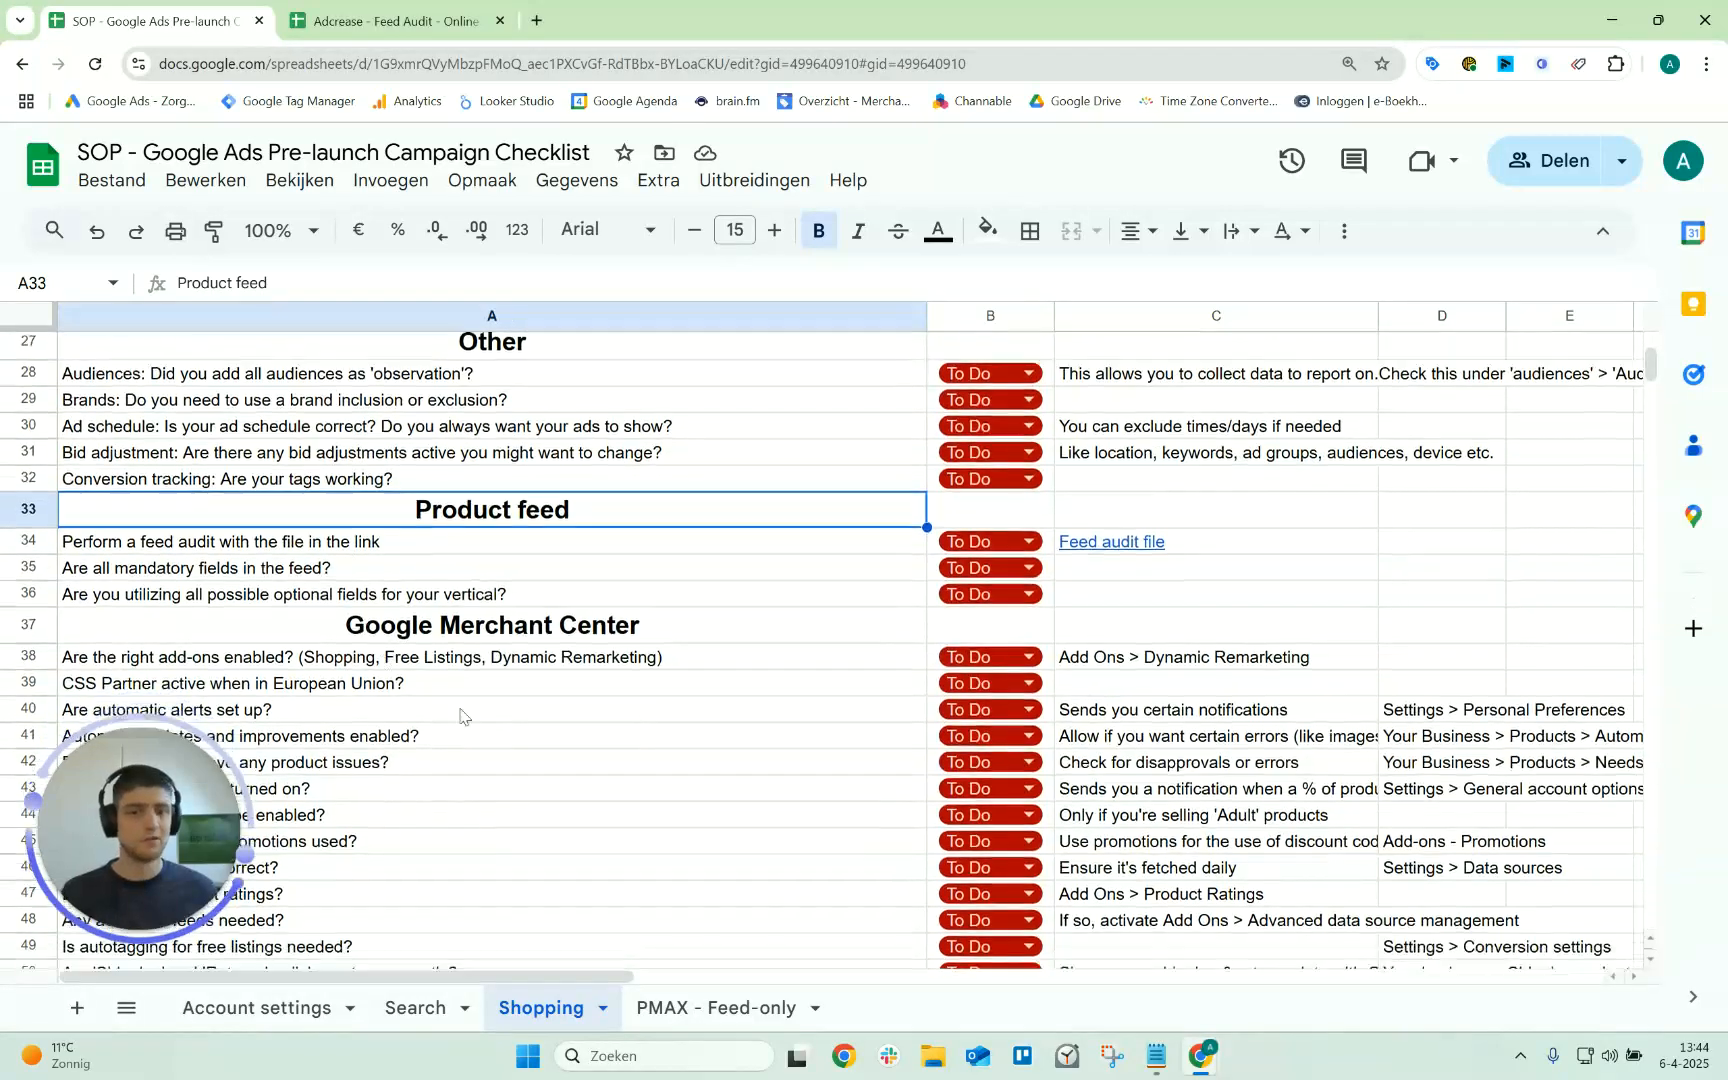
scroll(490, 640, down, 2)
scroll(440, 600, up, 2)
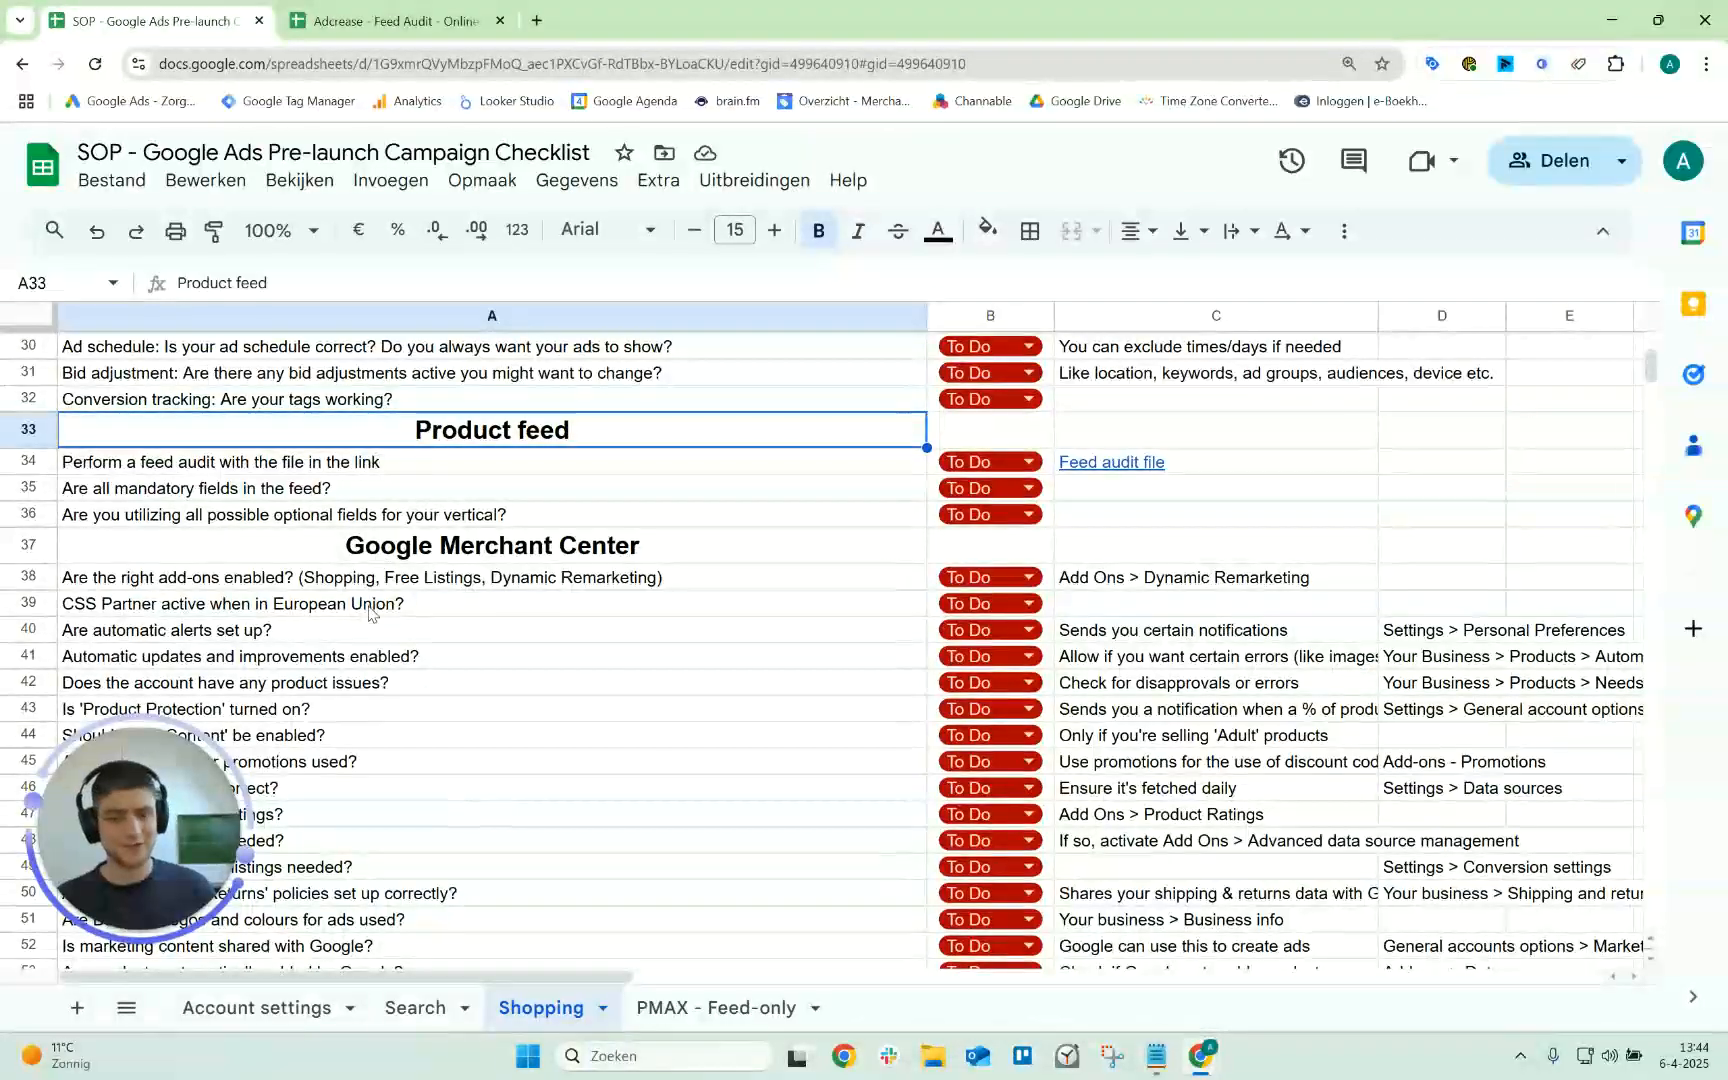
scroll(430, 650, down, 6)
scroll(470, 690, up, 2)
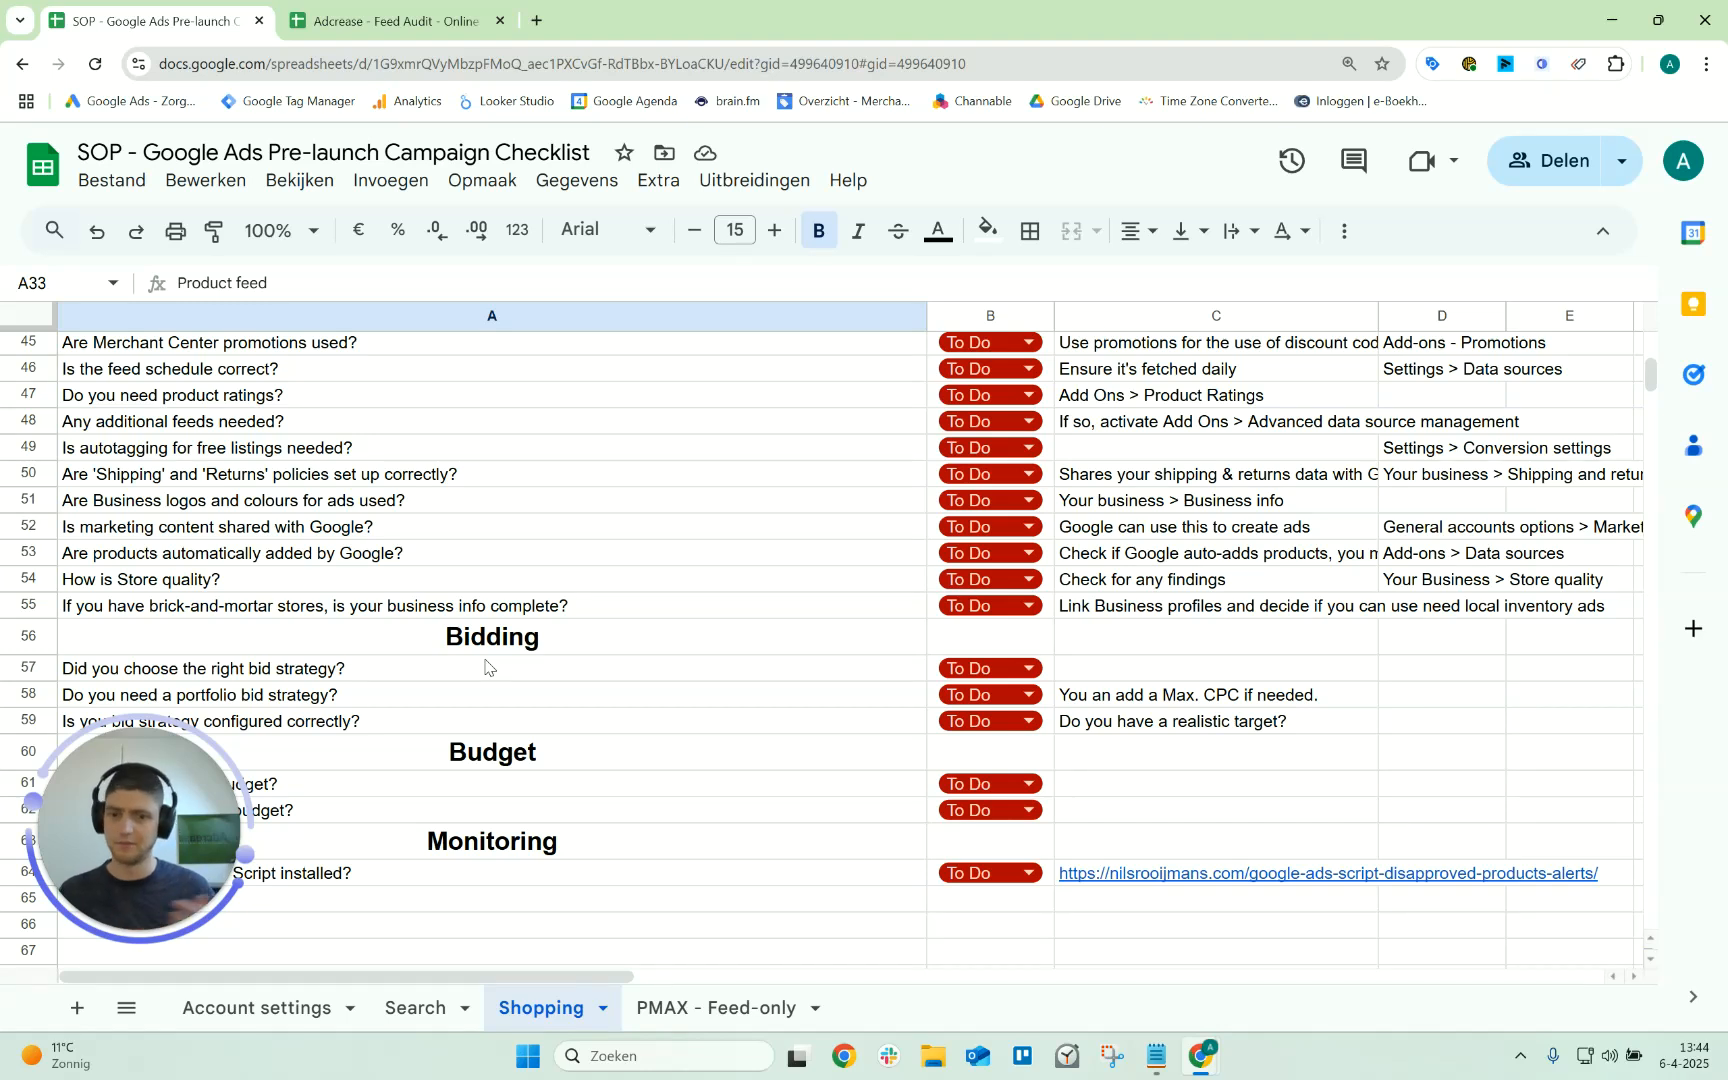
scroll(500, 740, down, 3)
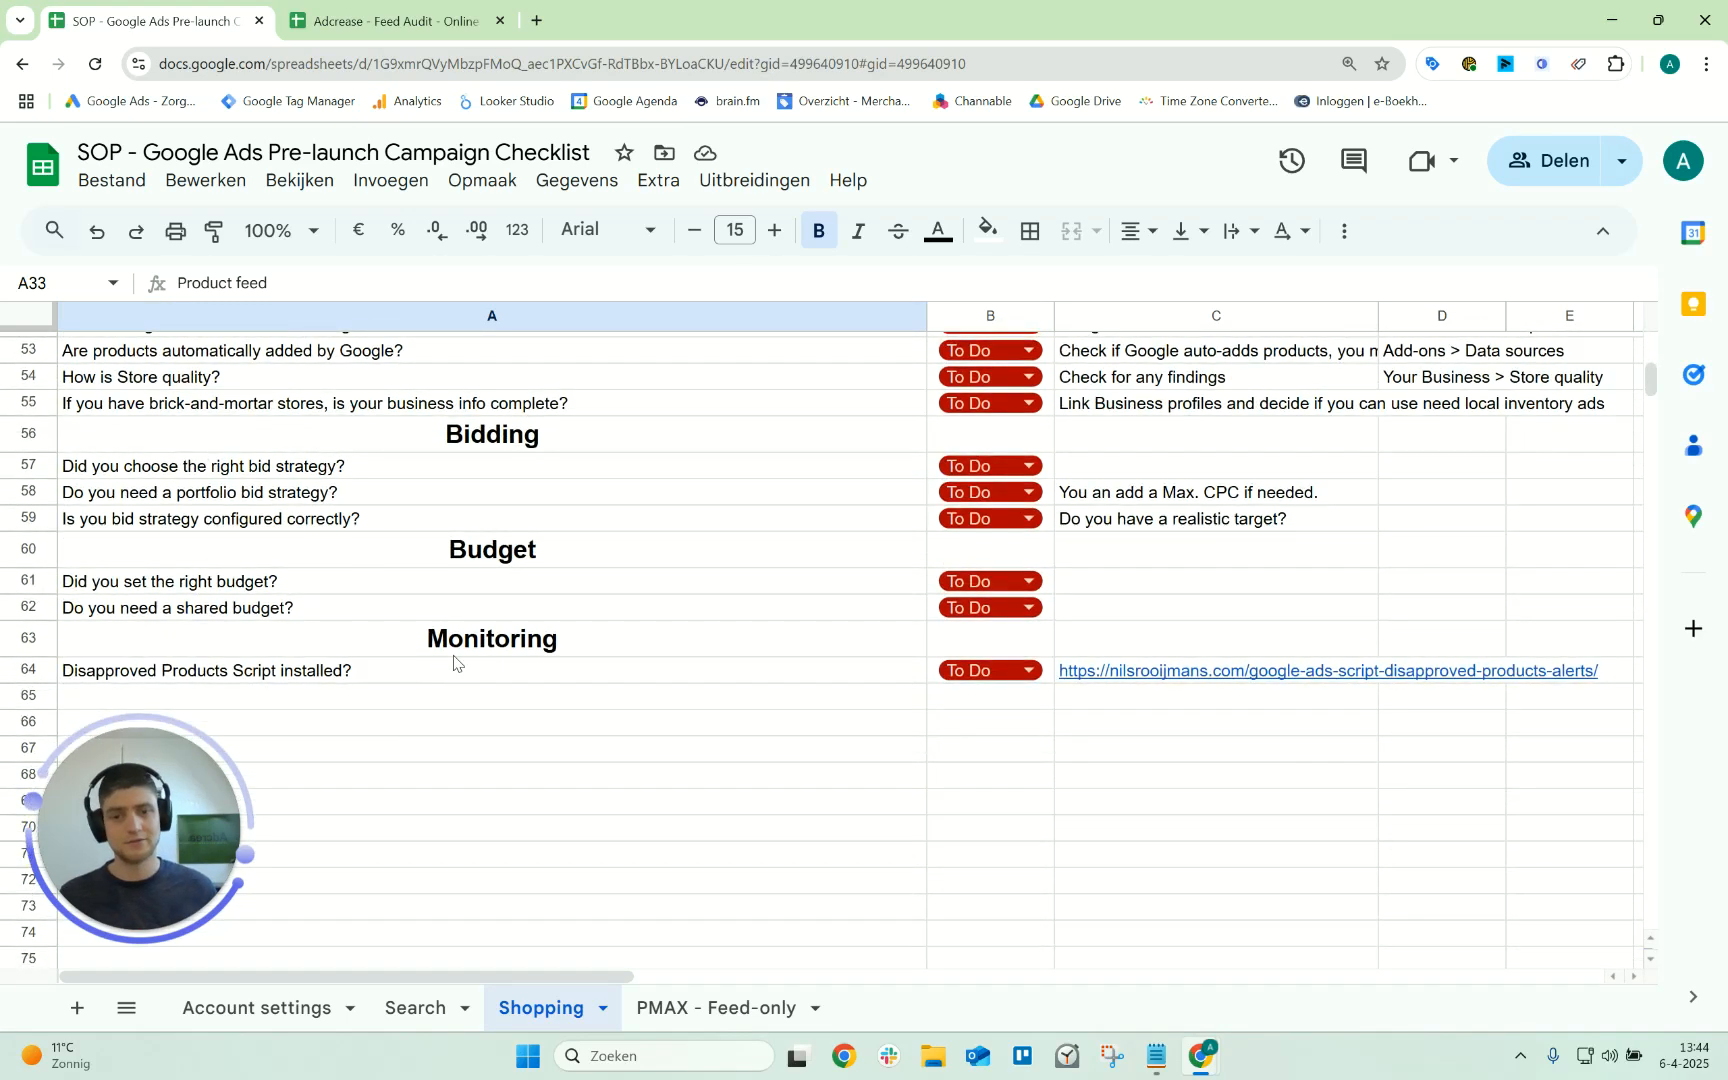
scroll(430, 700, up, 15)
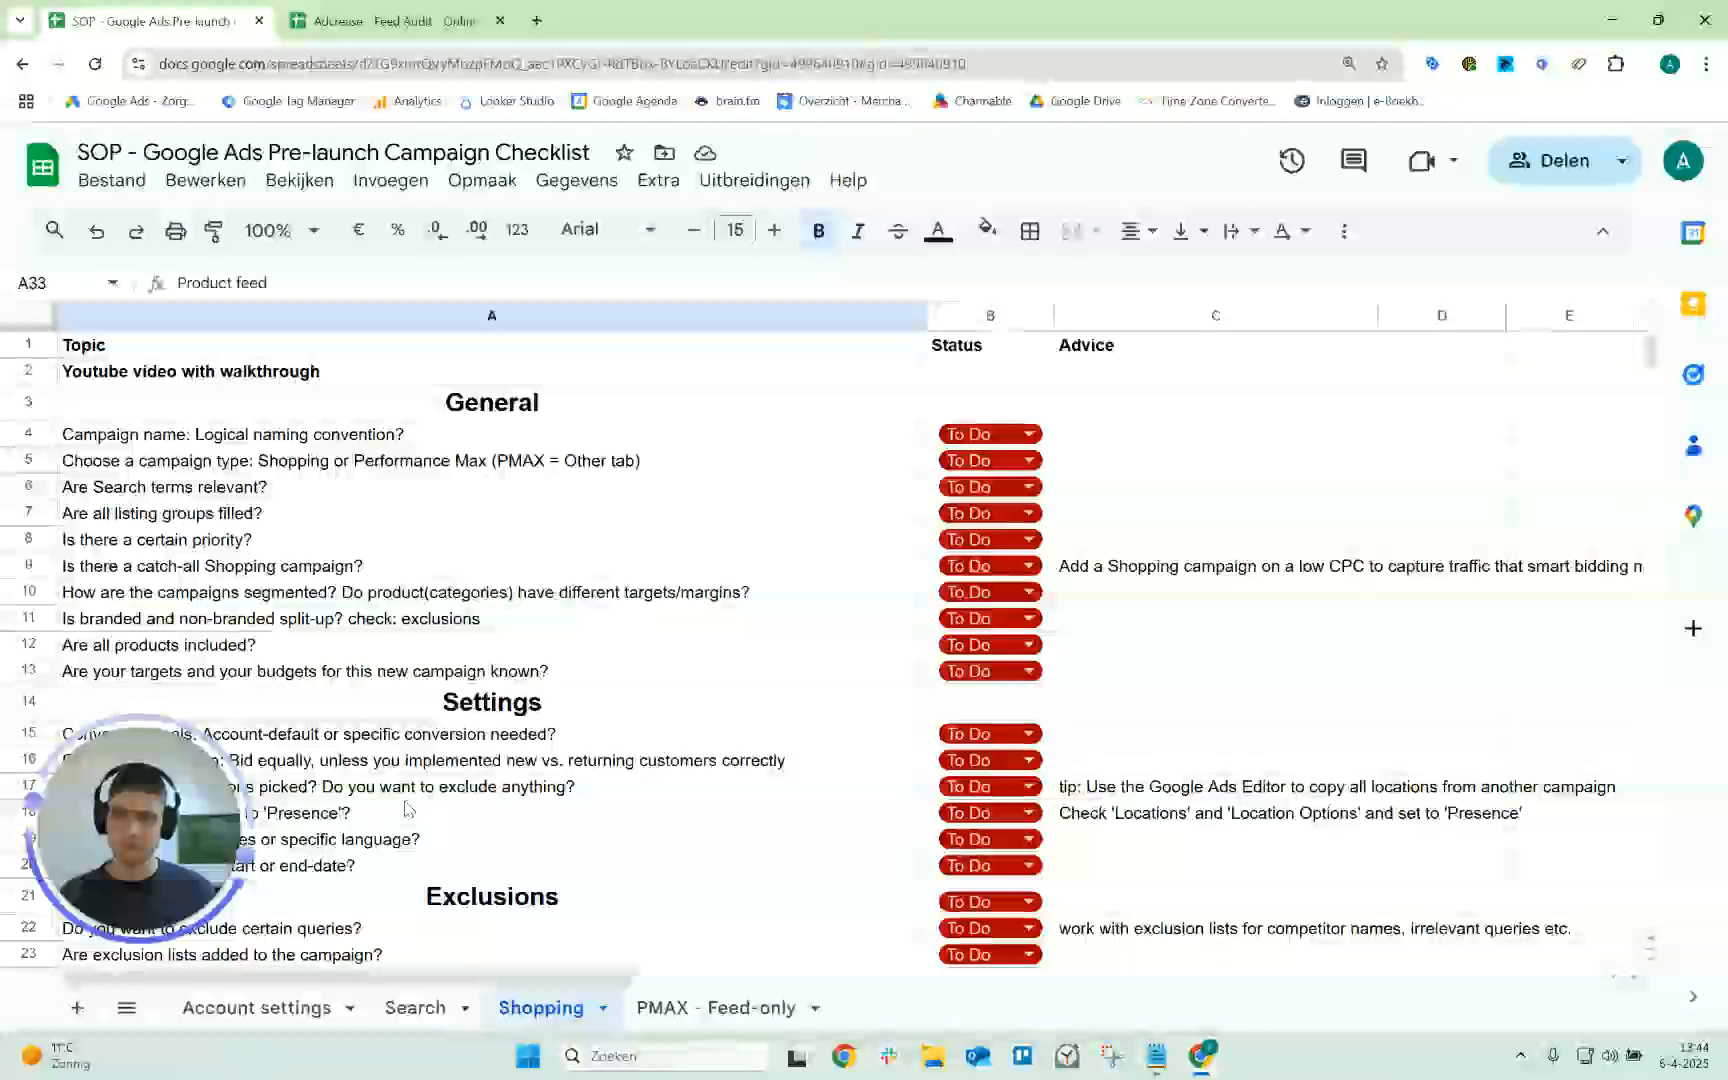
View the Account settings checklist sheet and return to the General checks on the Shopping sheet
click(303, 1022)
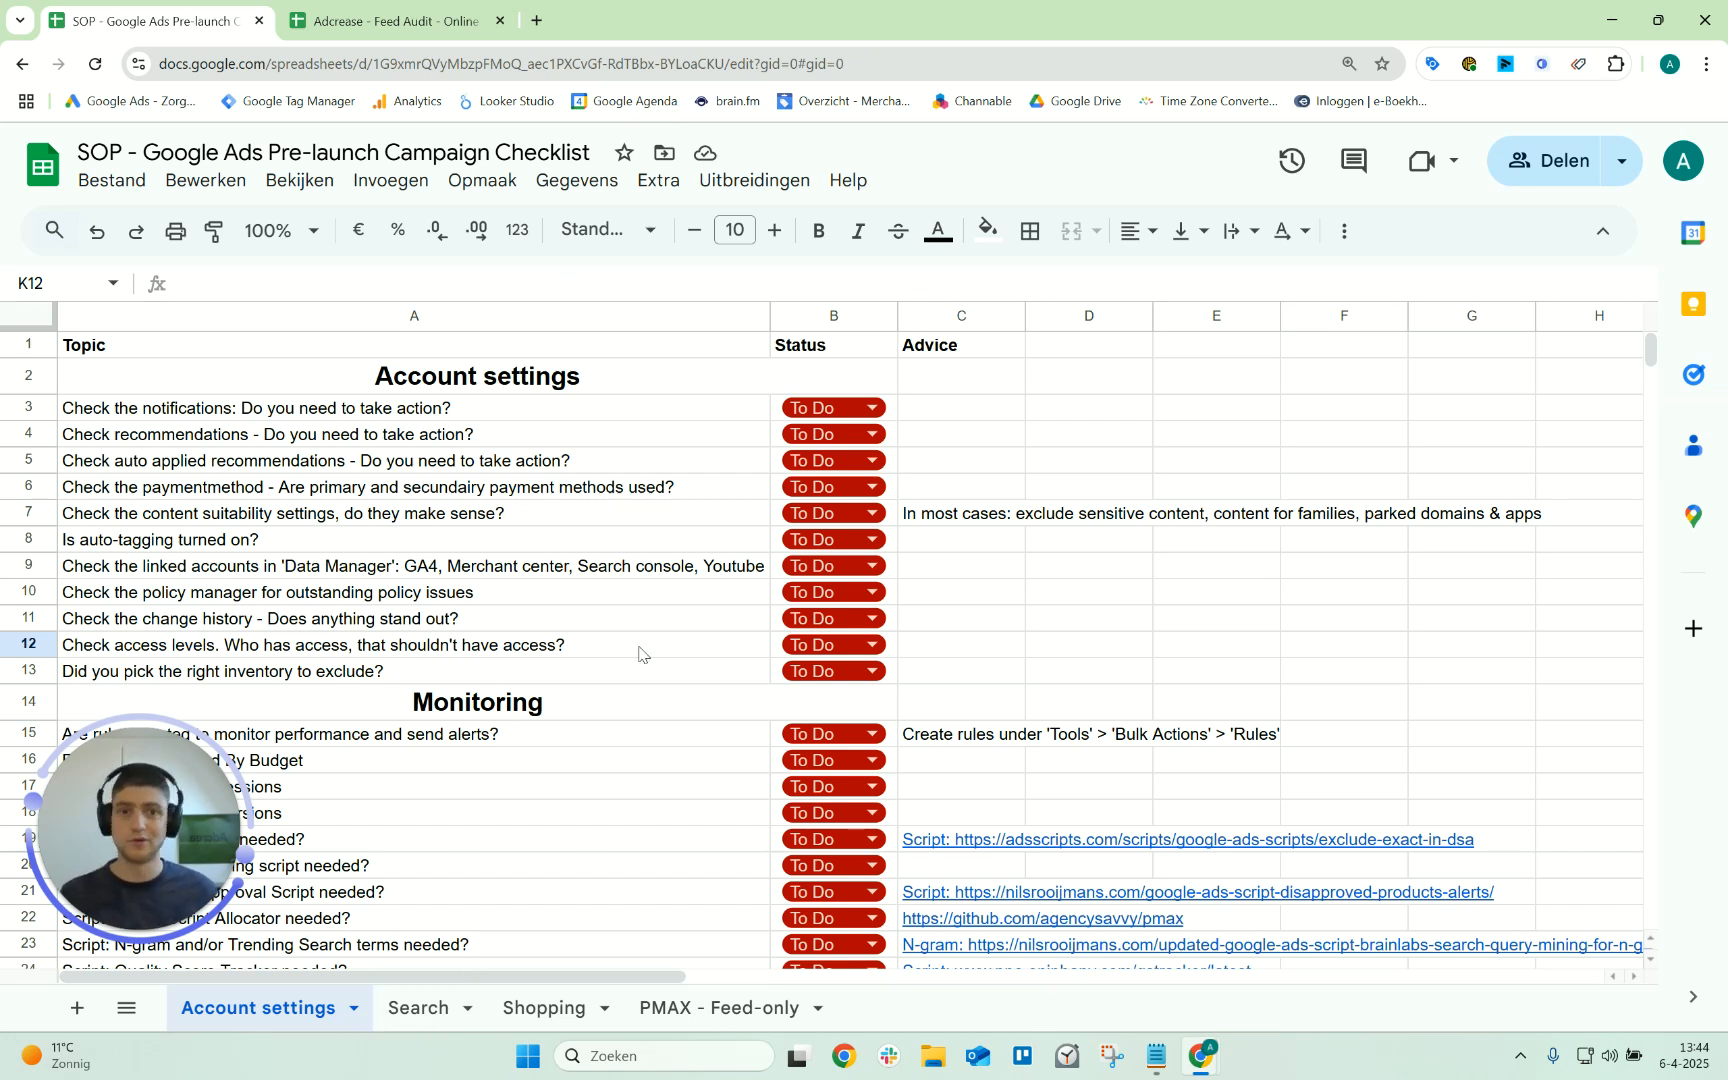
click(542, 988)
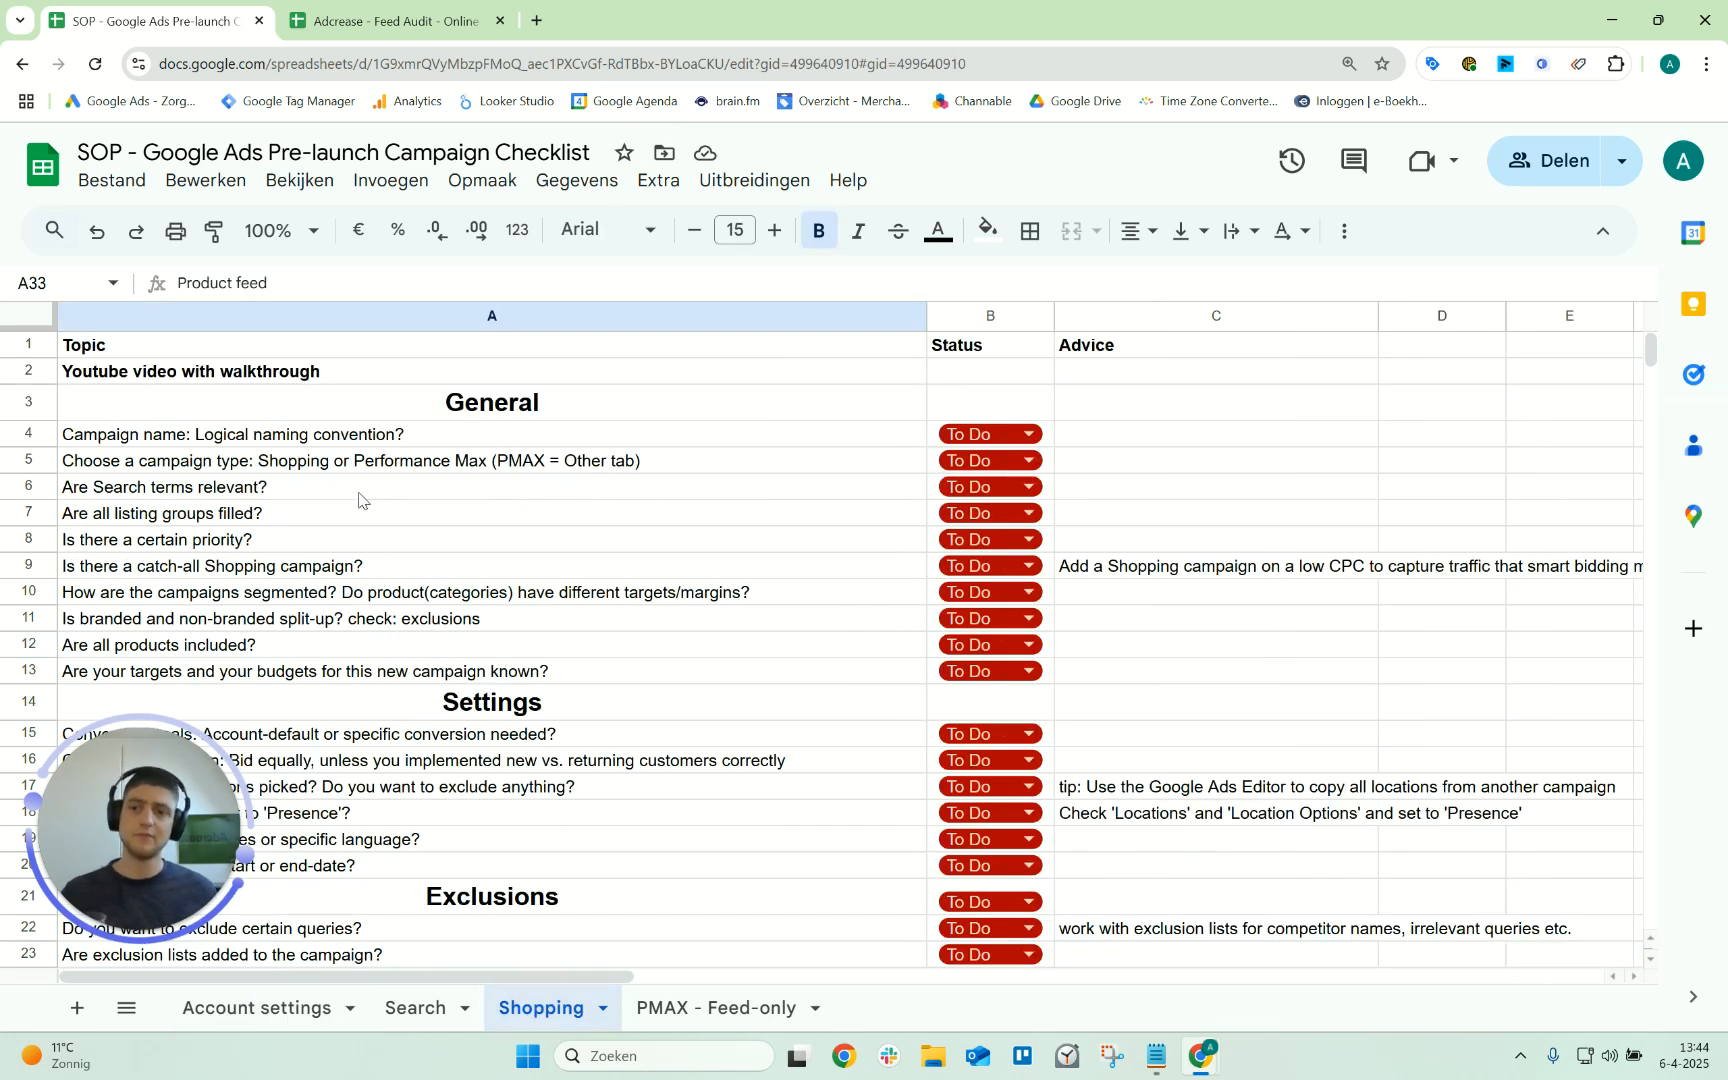
click(360, 492)
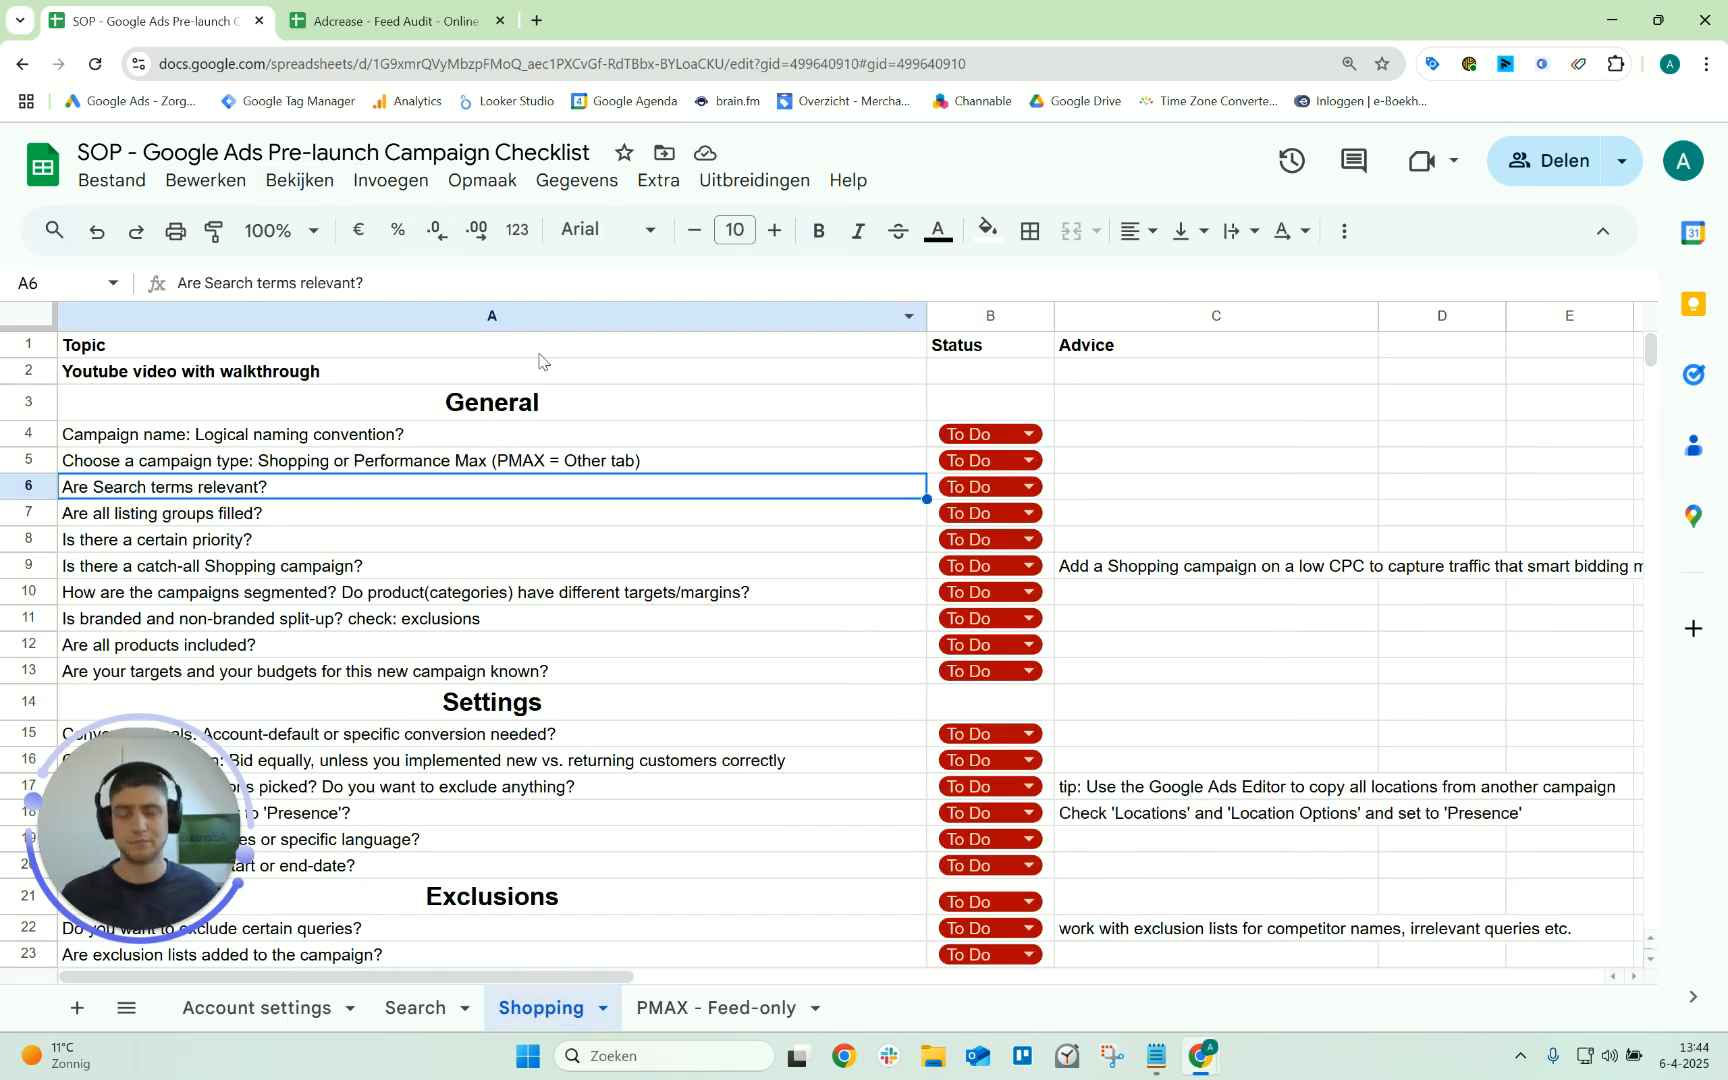
click(290, 626)
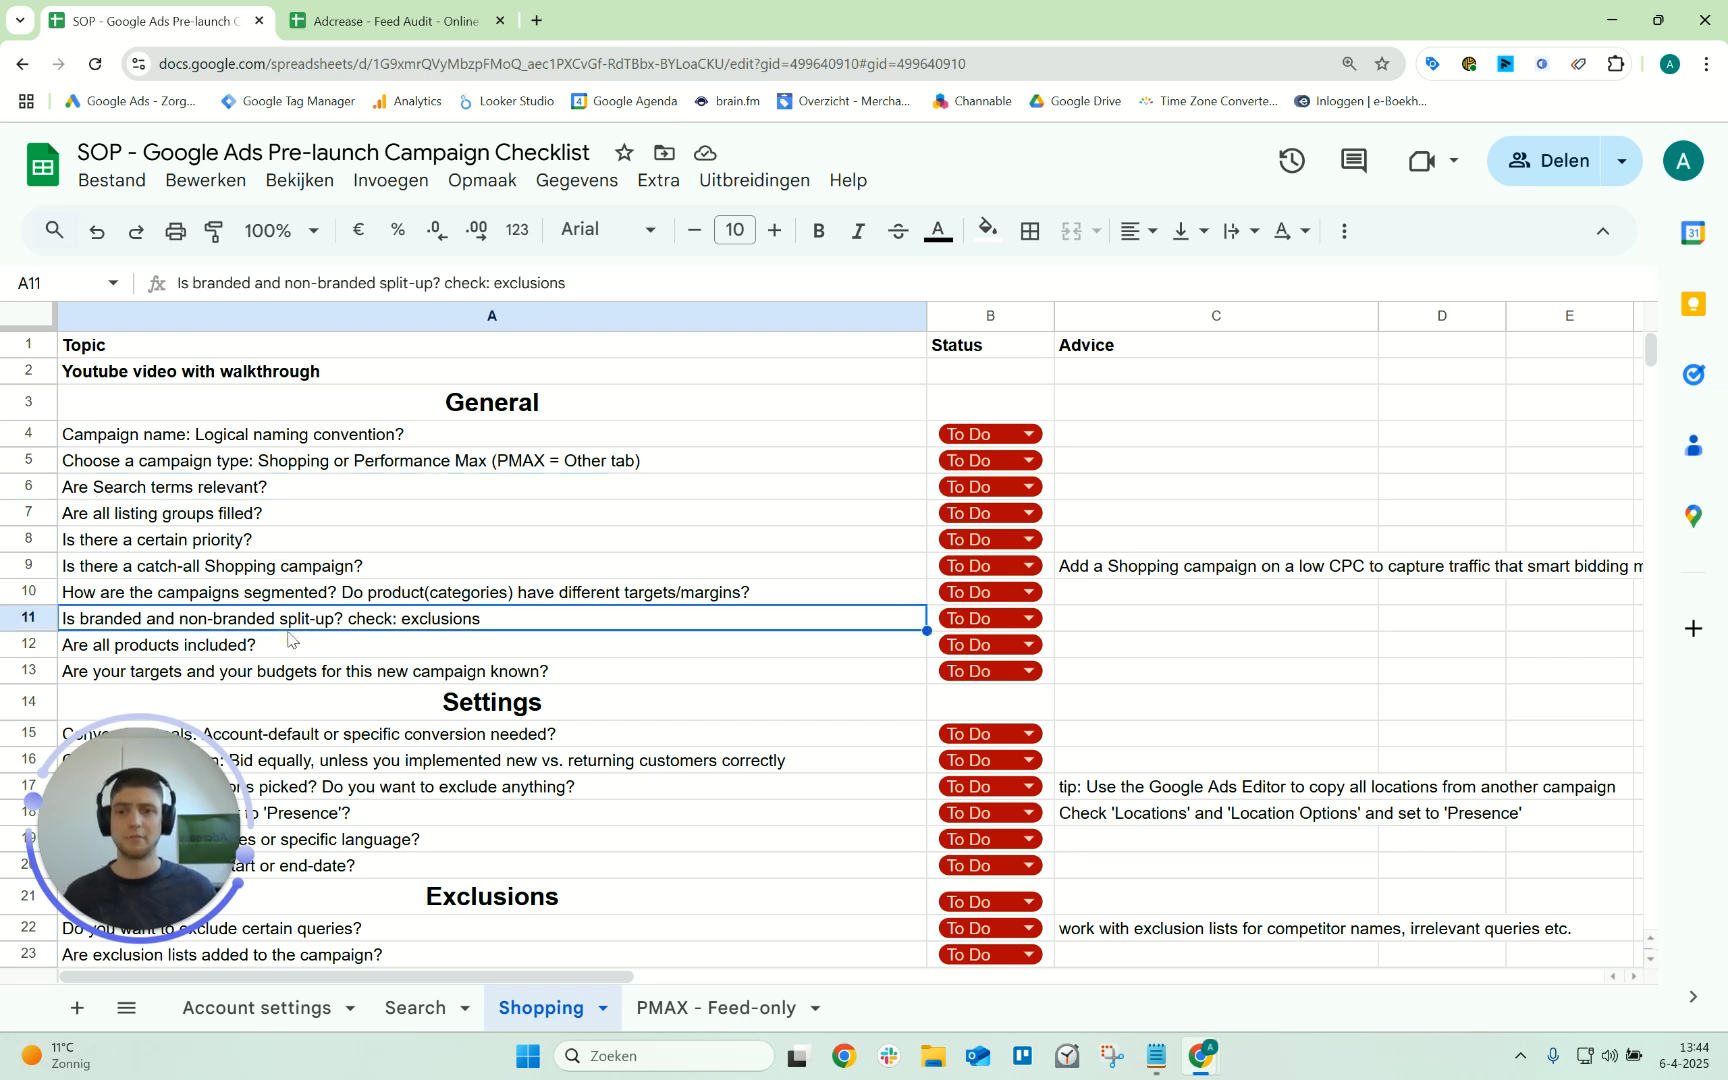
Go through the General checks one by one, from the campaign naming convention to the catch-all Shopping campaign
click(376, 436)
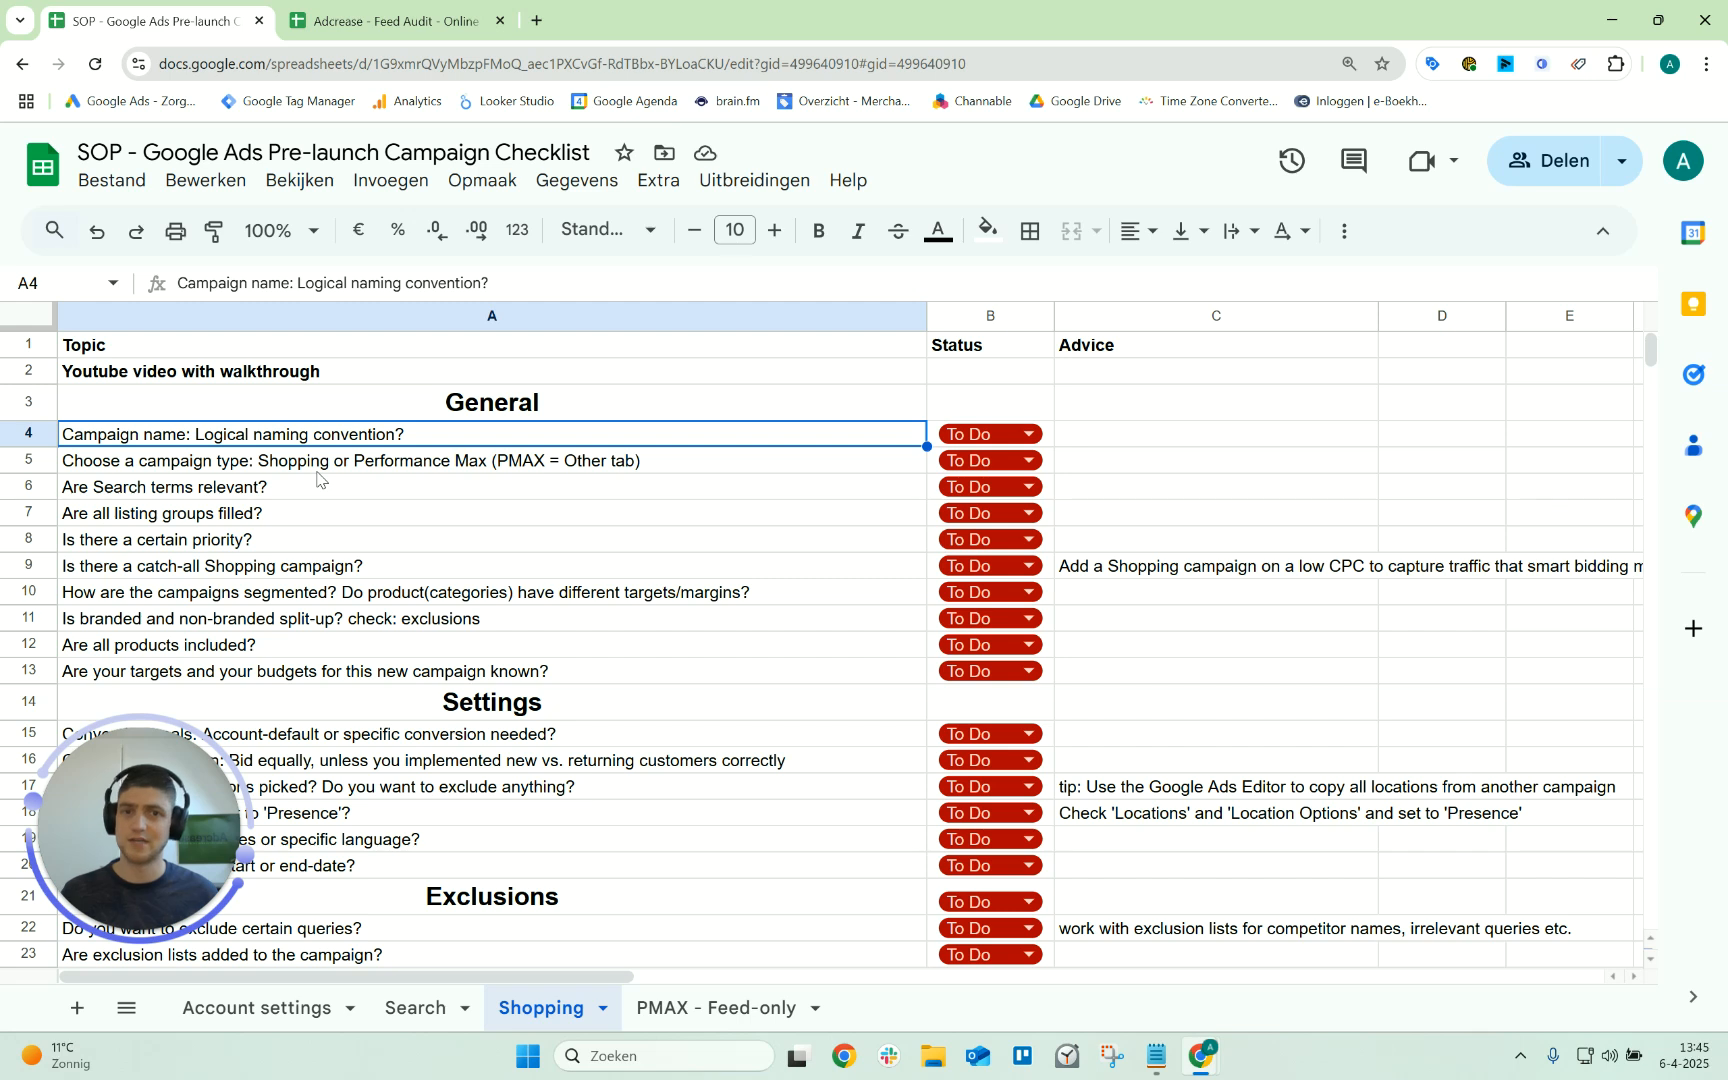
click(704, 470)
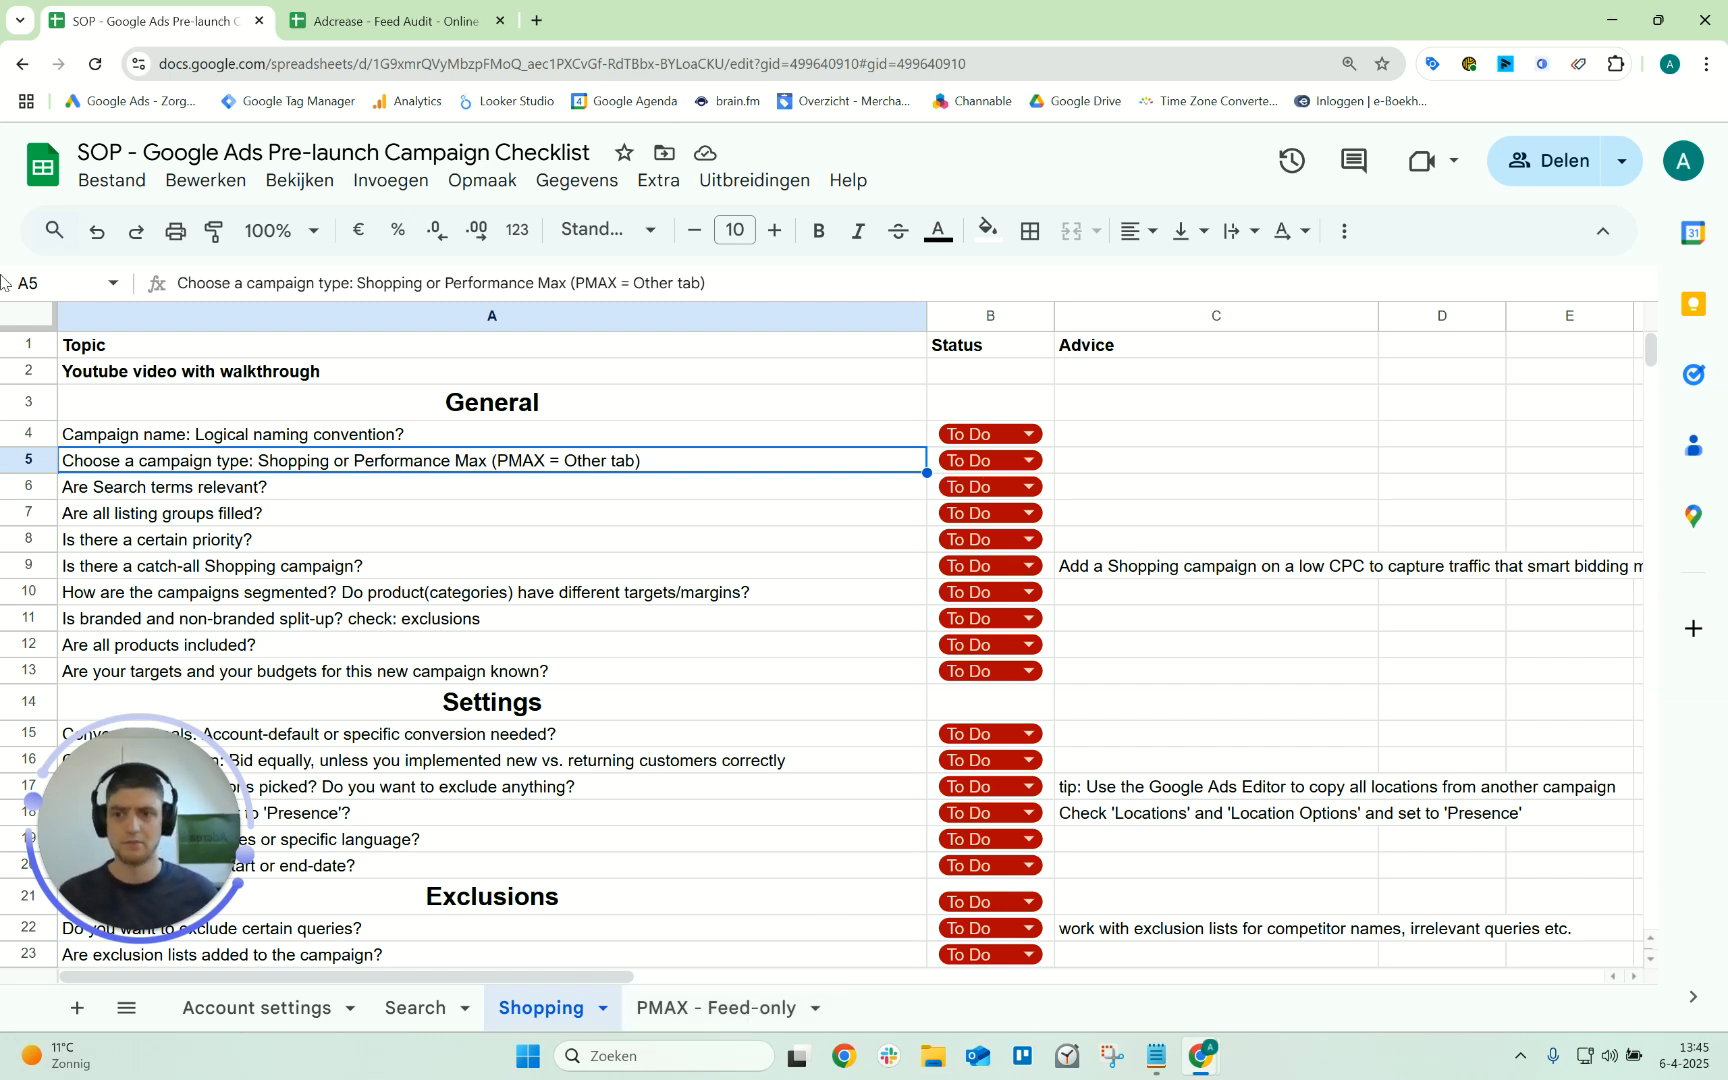
click(373, 490)
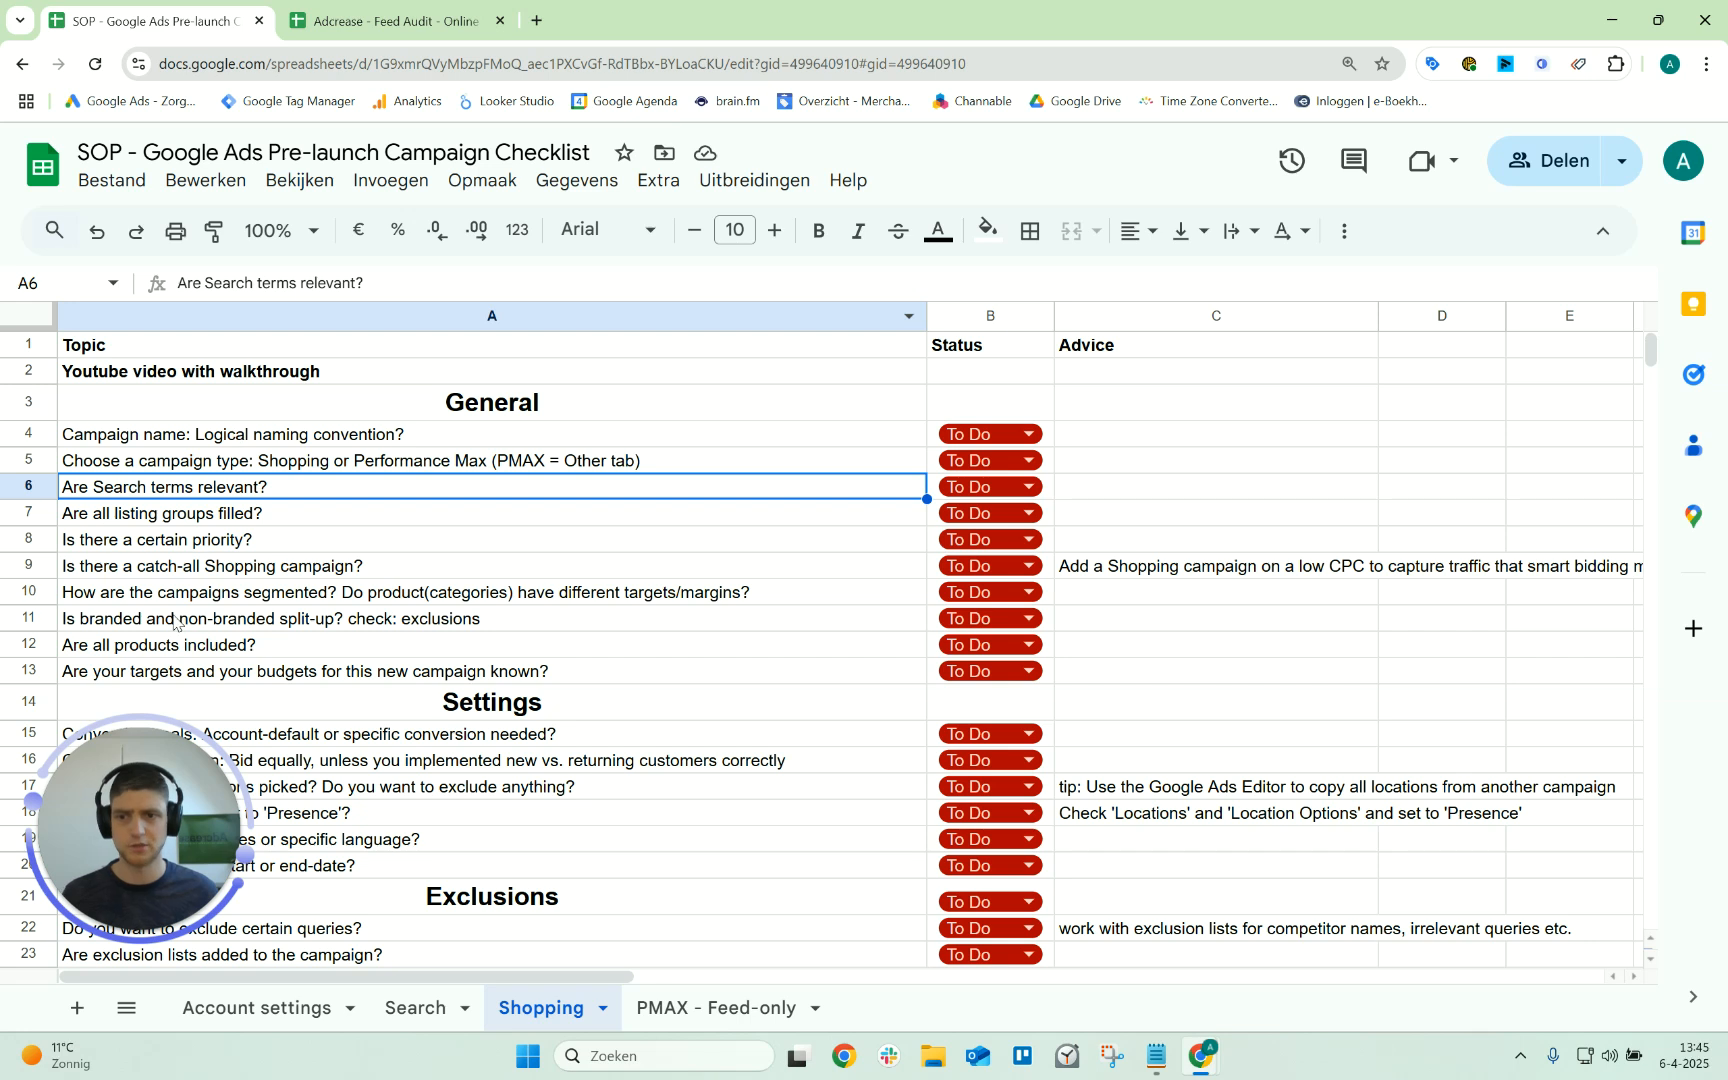
click(224, 525)
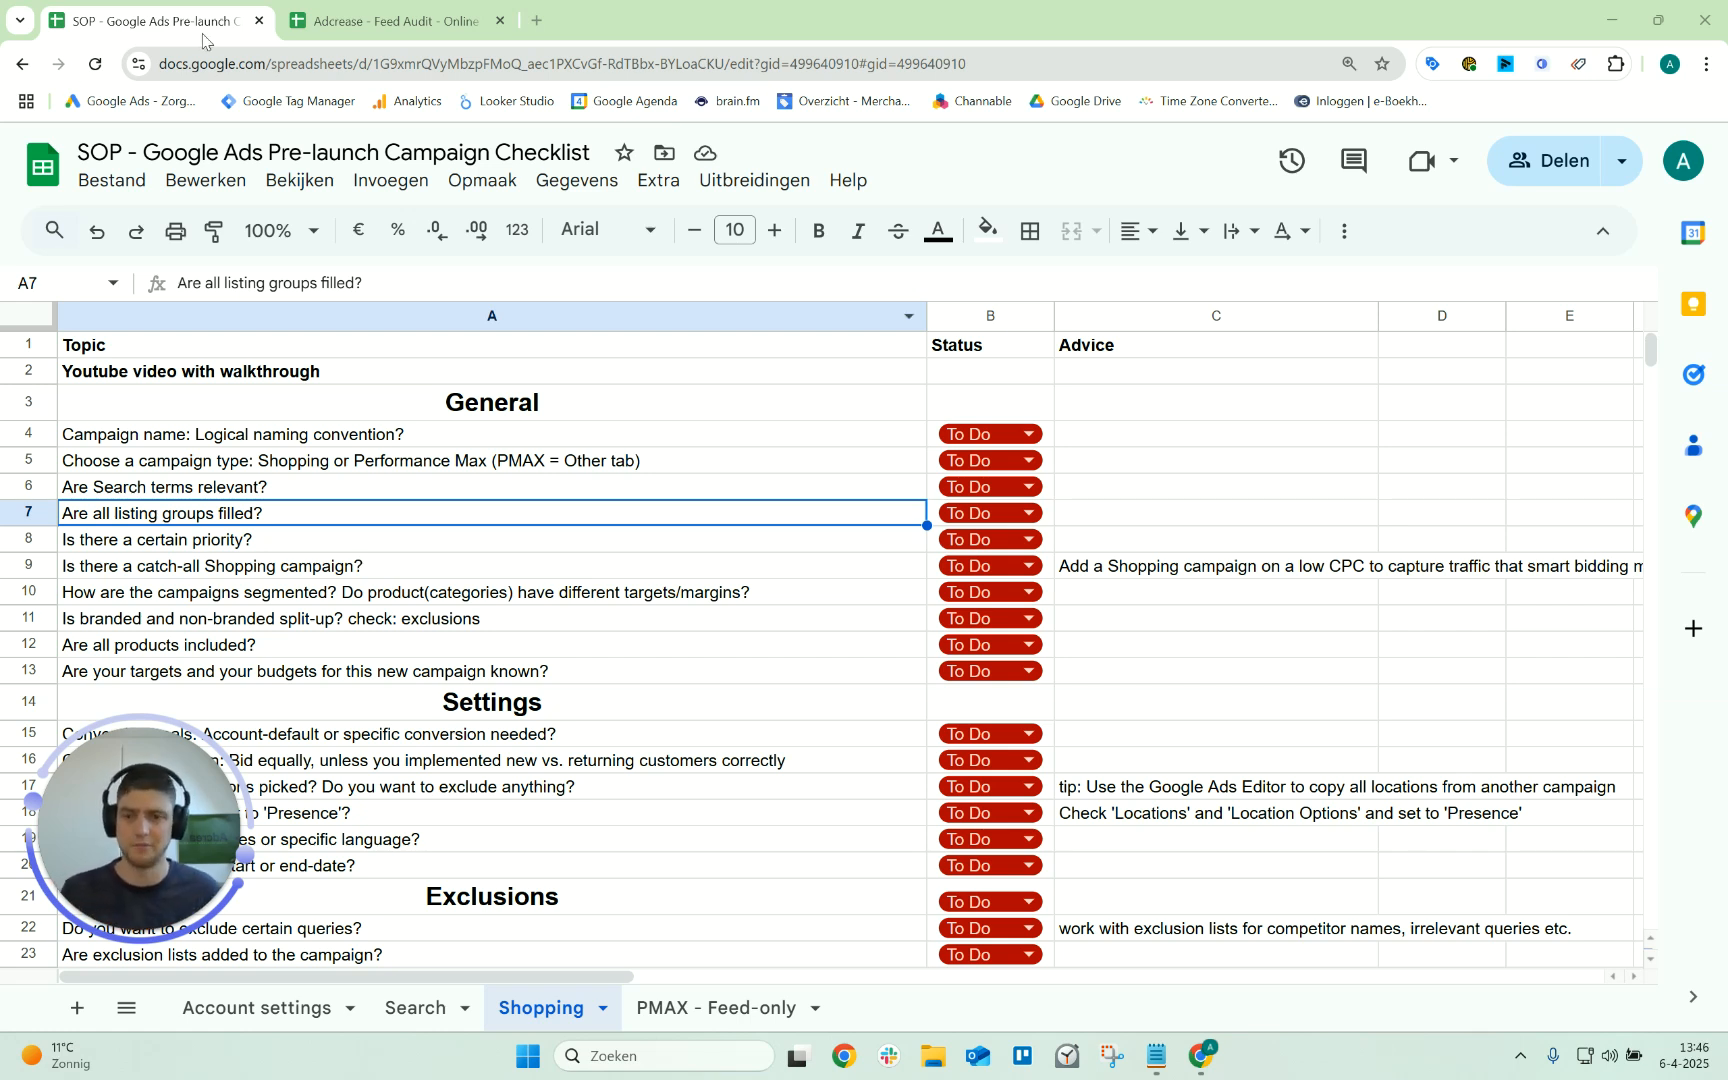
click(397, 547)
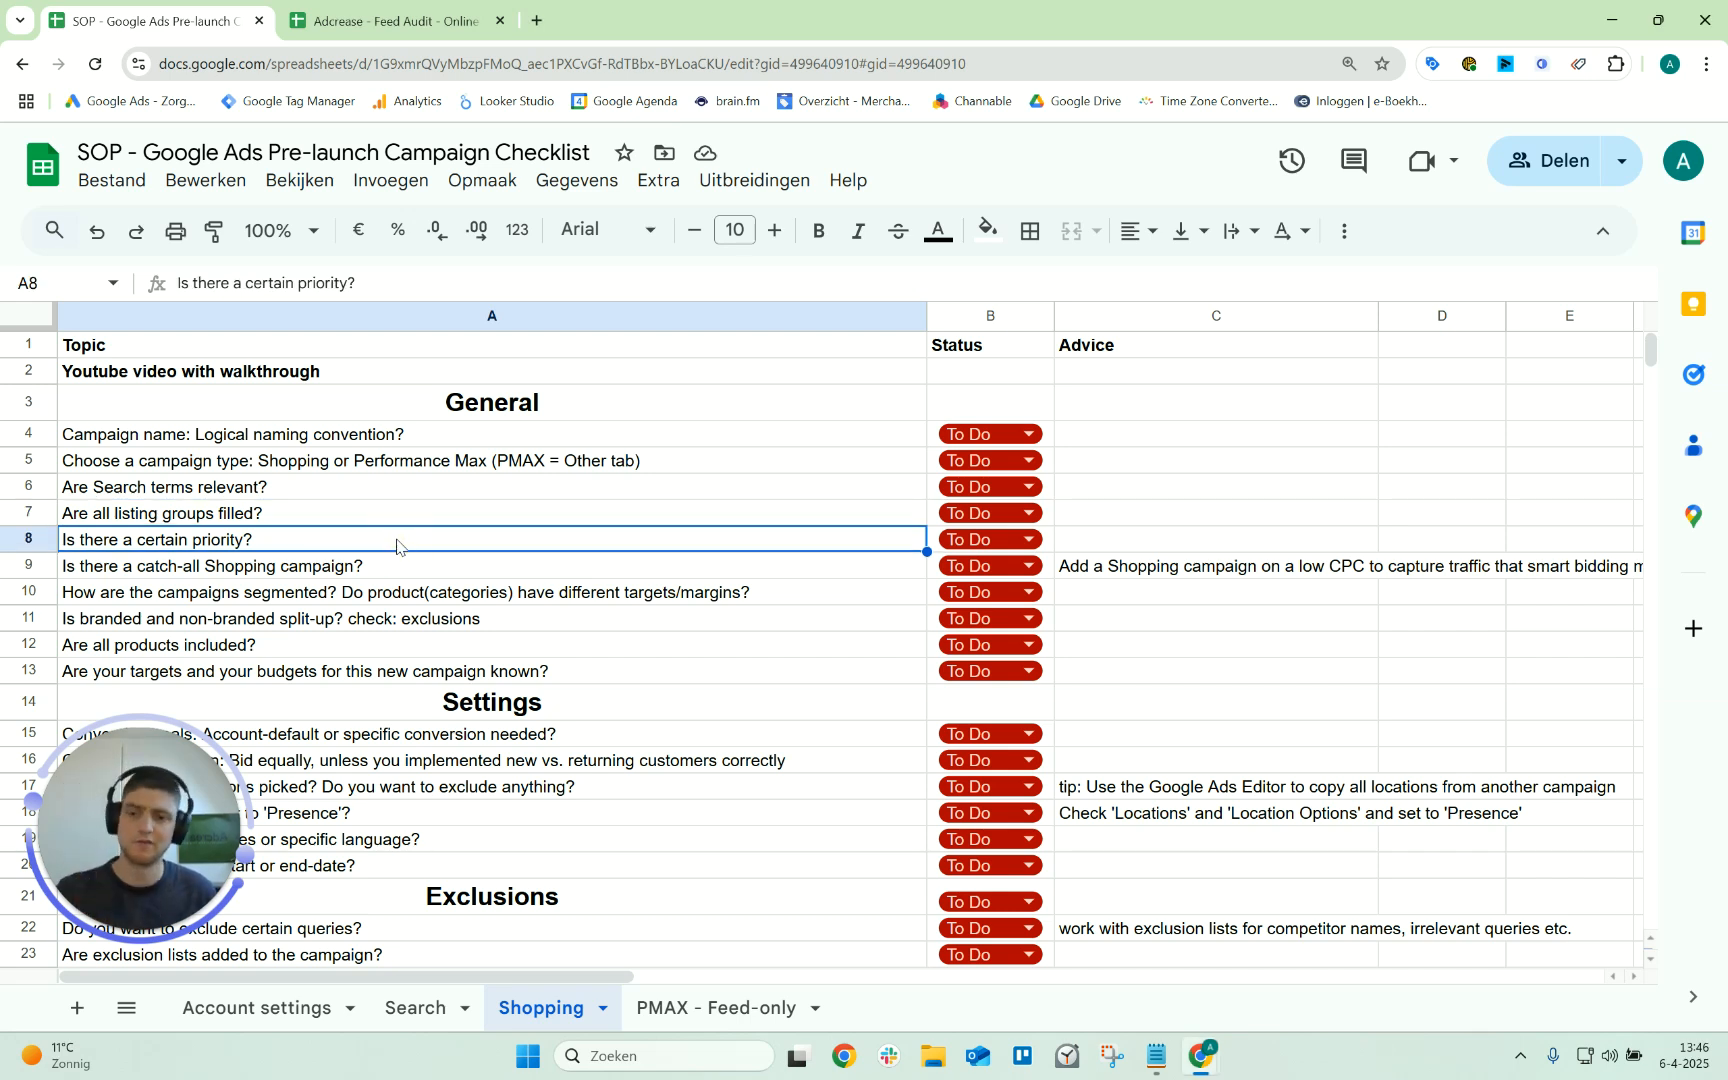
click(316, 568)
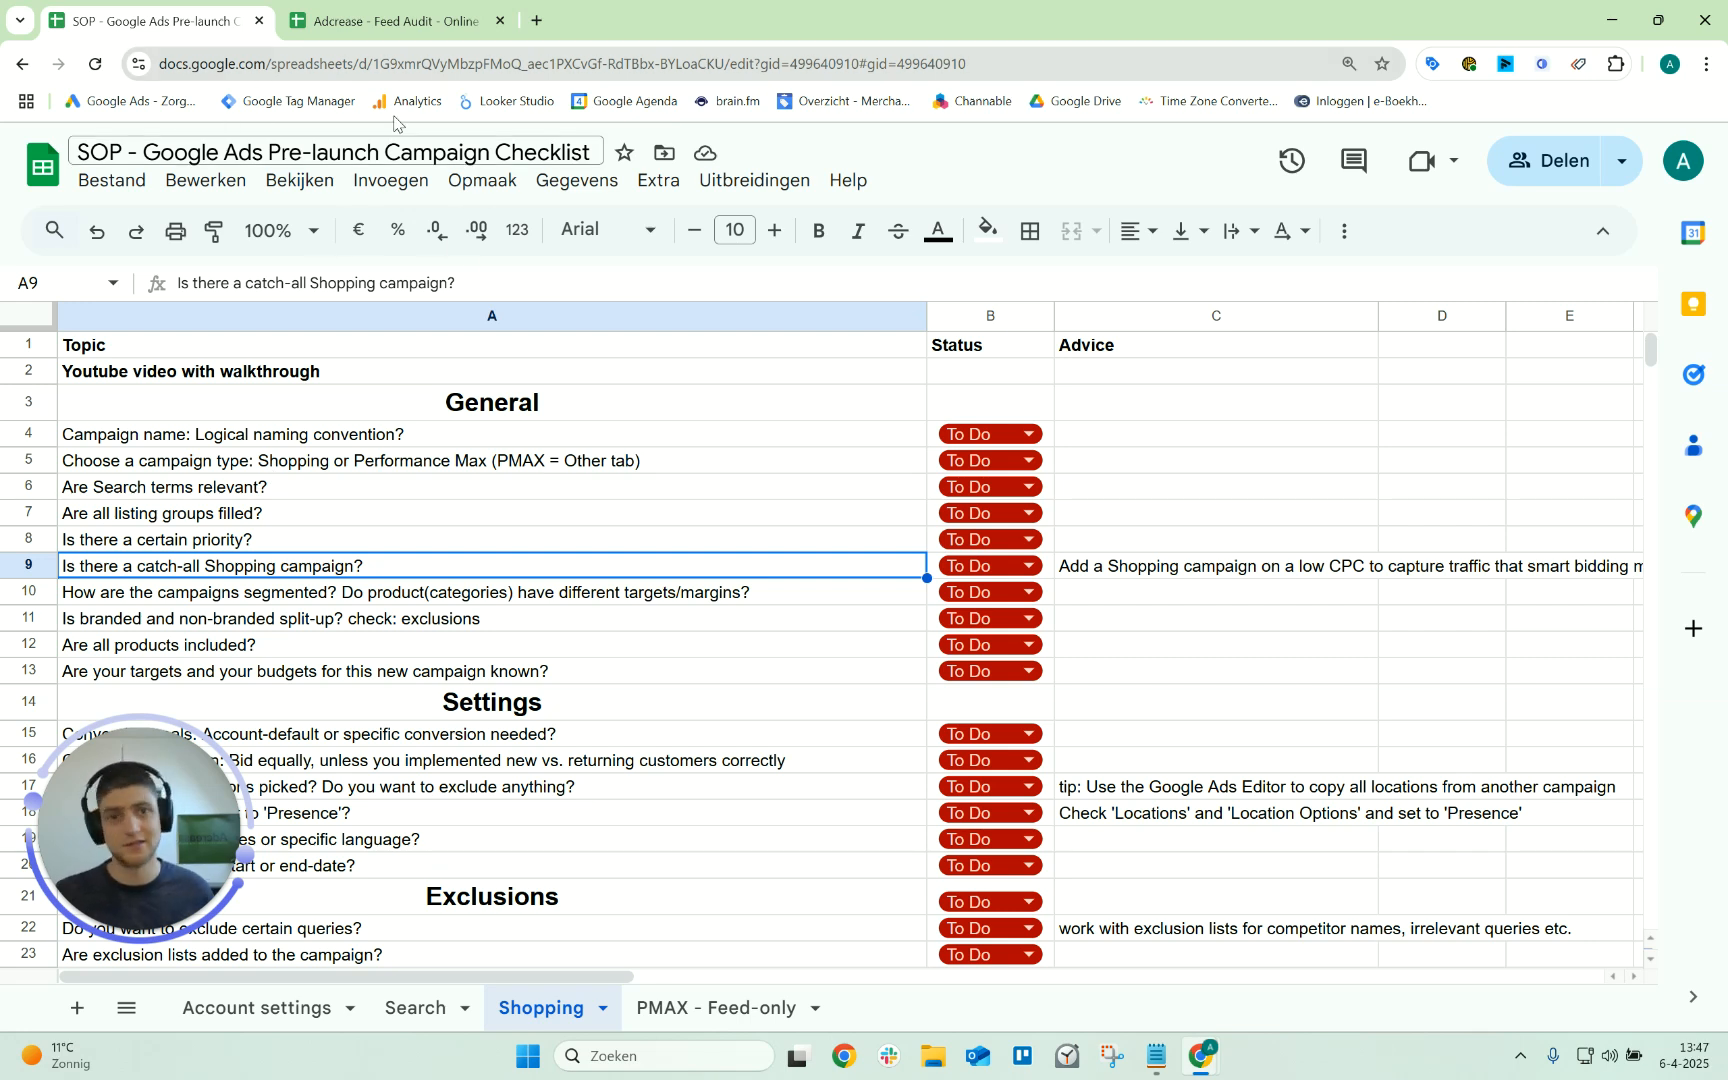
Review the remaining General checks on campaign segmentation, branded split-up, included products, and targets and budgets
click(545, 596)
scroll(541, 537, down, 3)
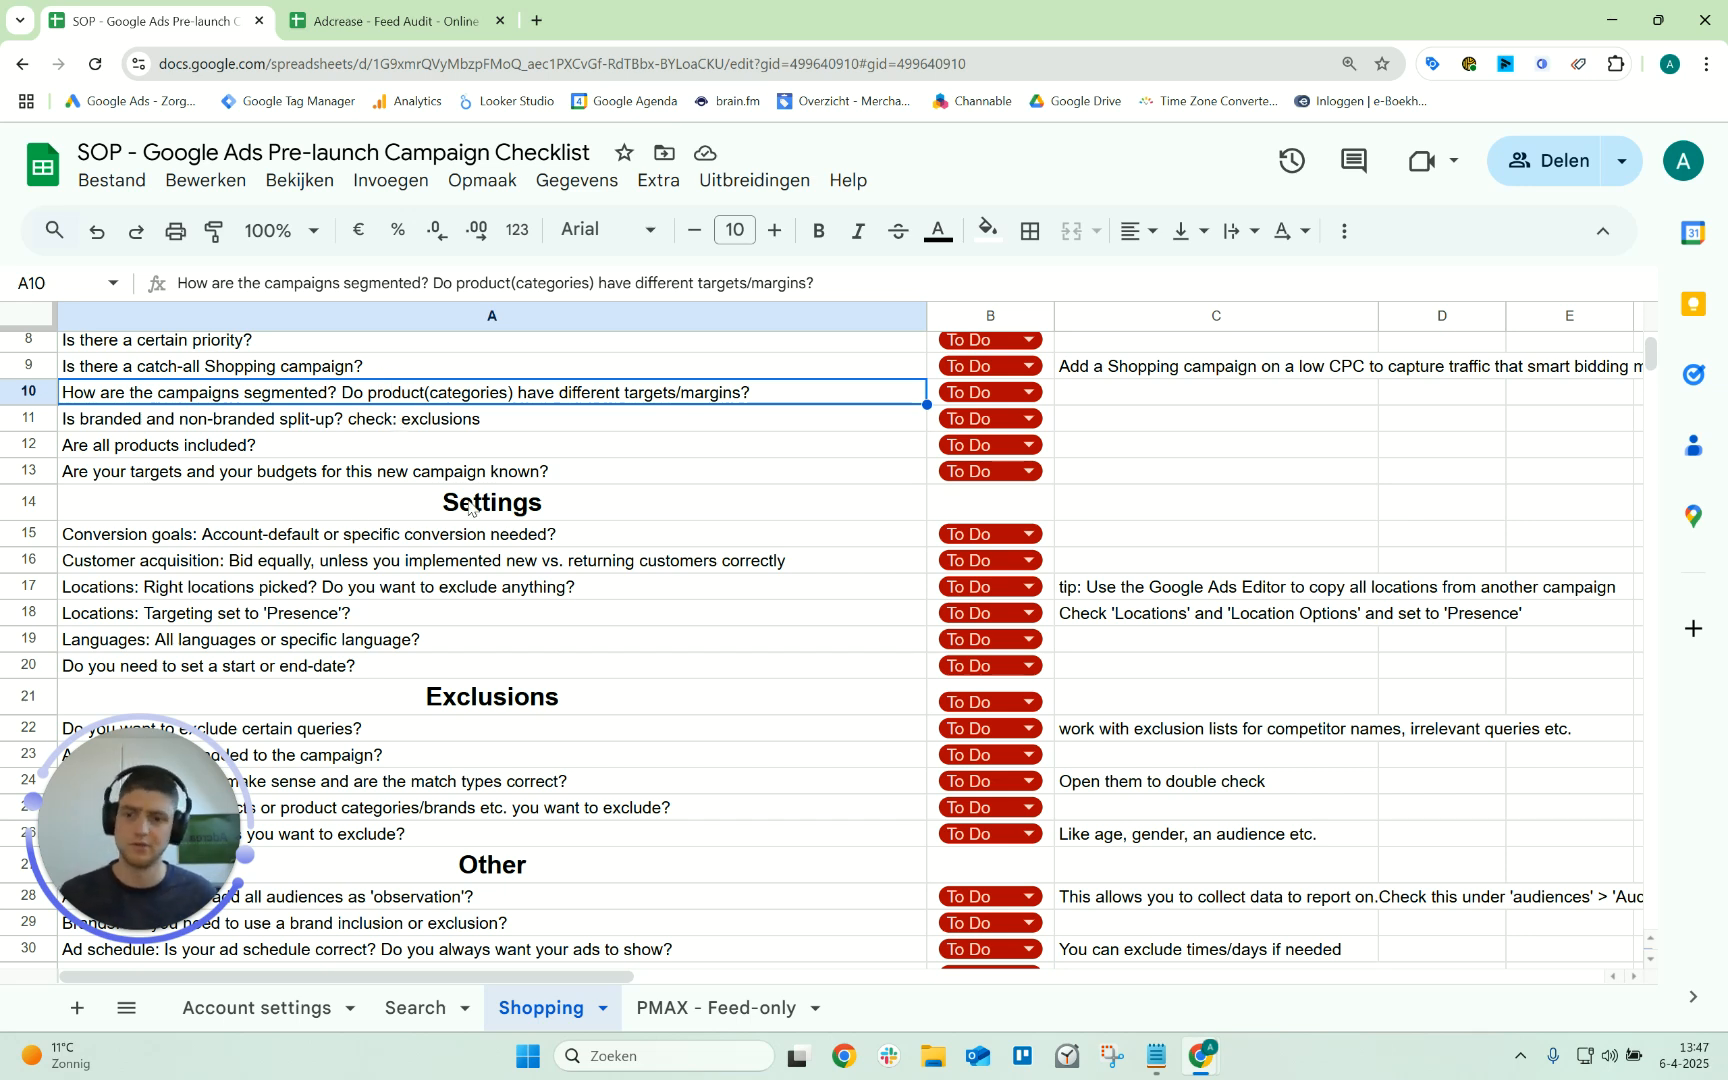
click(370, 425)
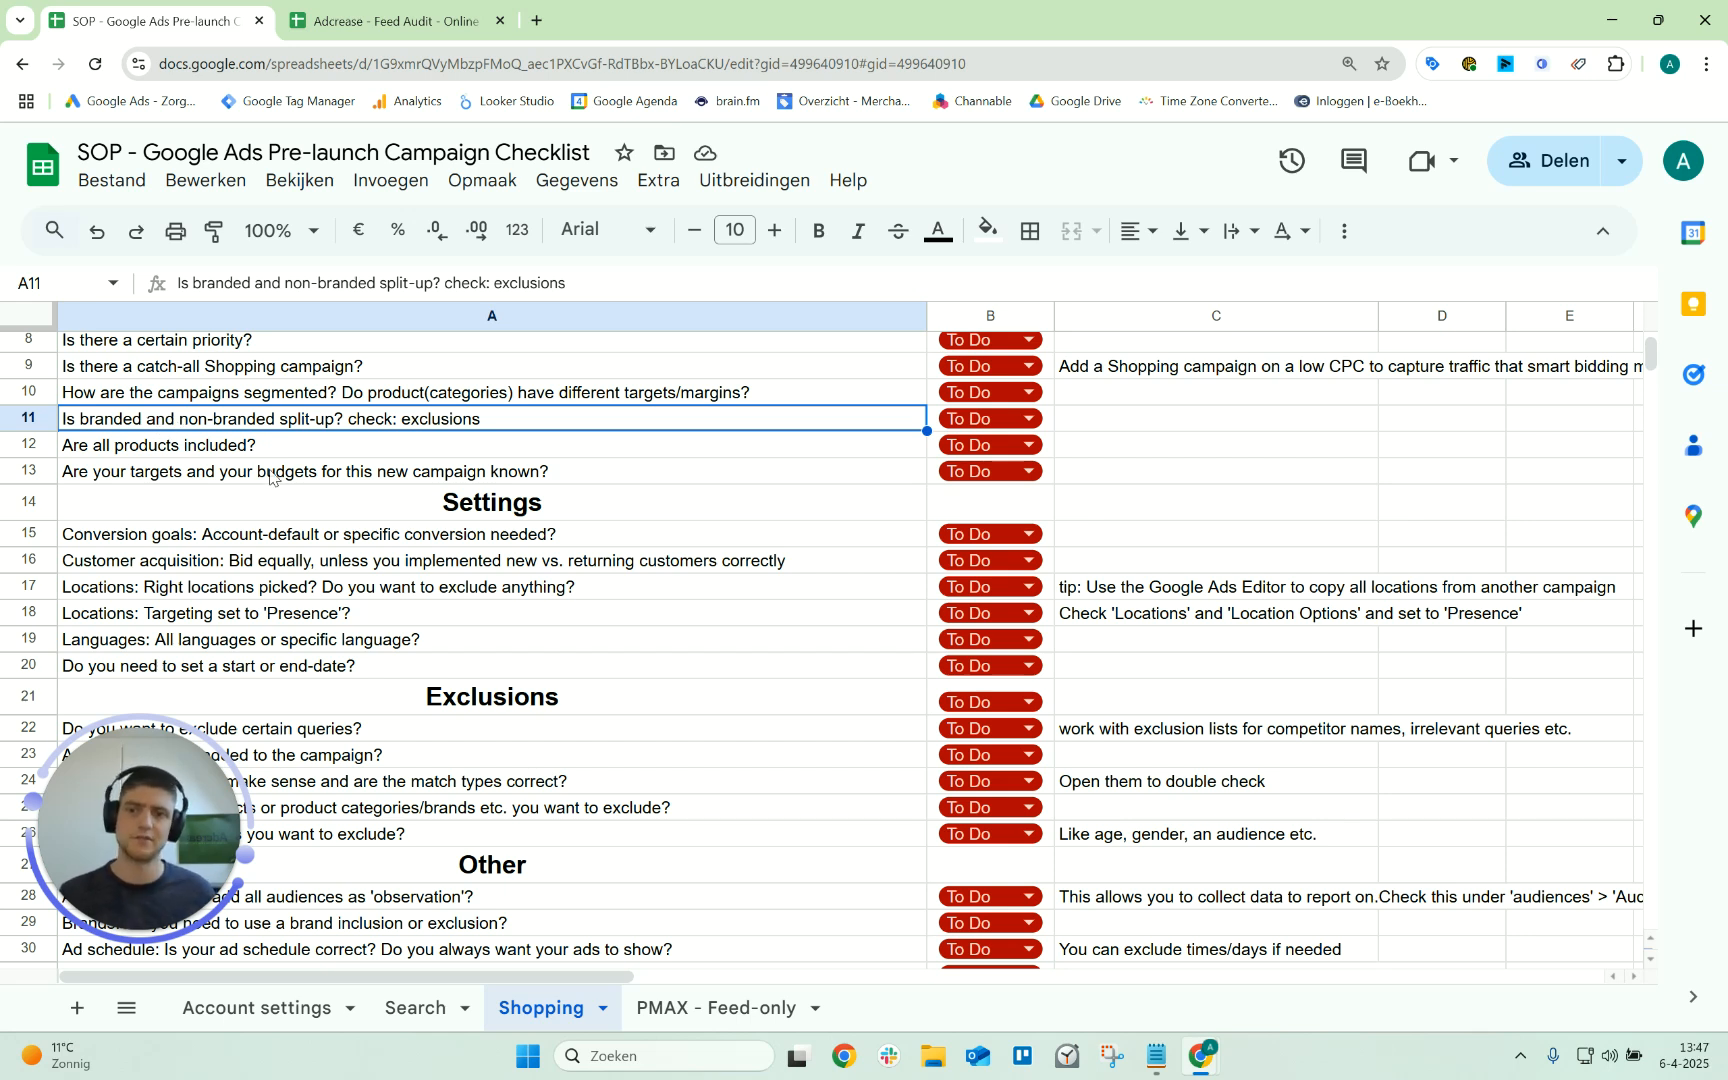
click(222, 450)
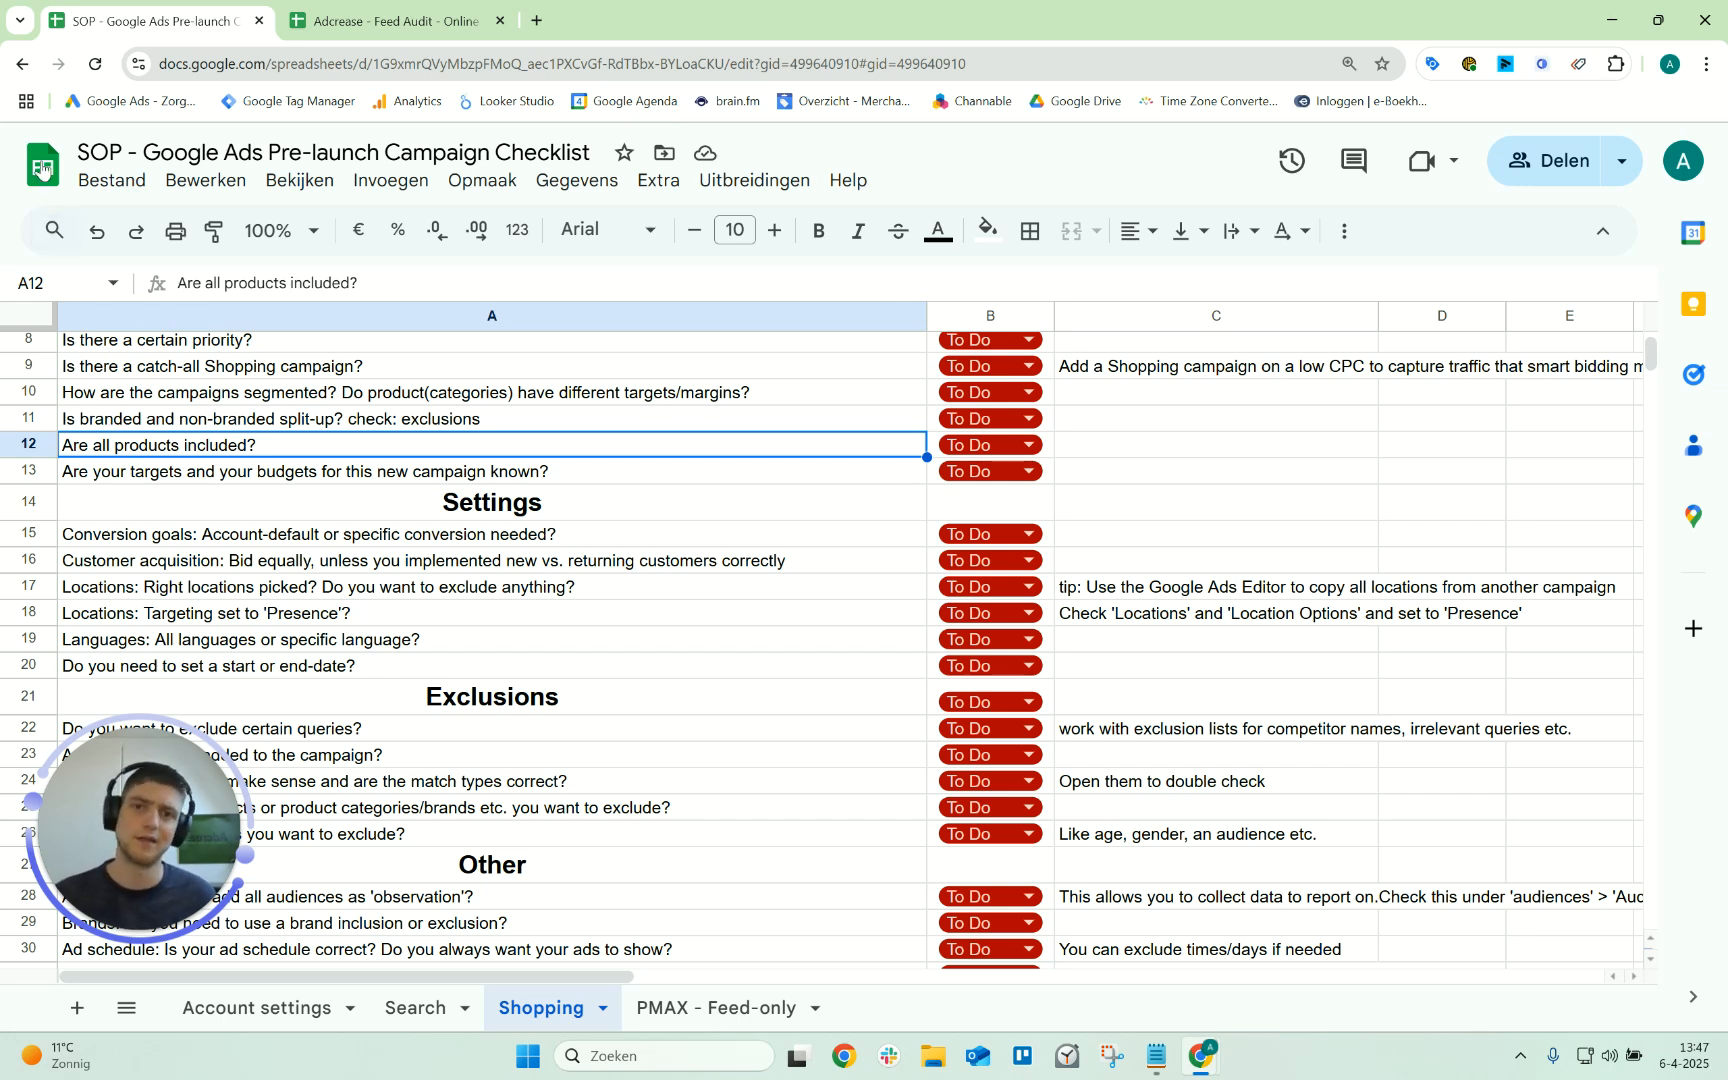
click(281, 474)
scroll(279, 468, down, 2)
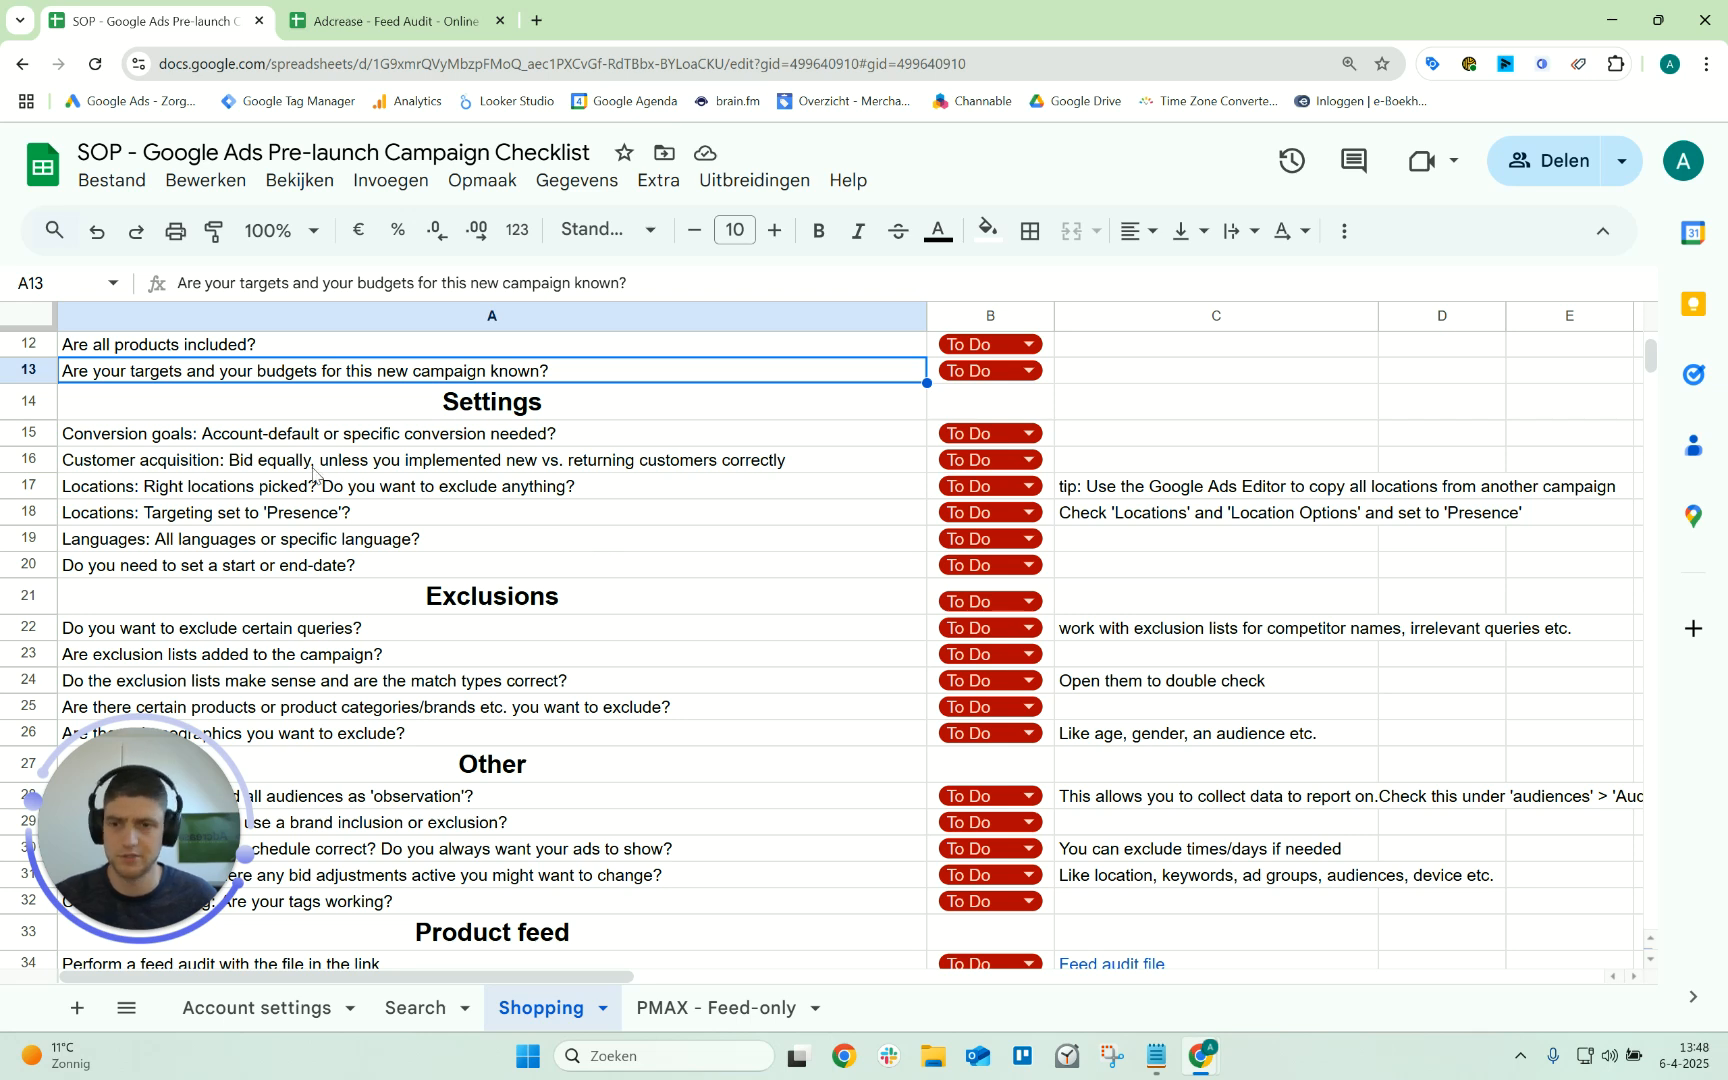
Review the conversion goals and customer acquisition checks in the Settings section of the Shopping checklist
click(366, 441)
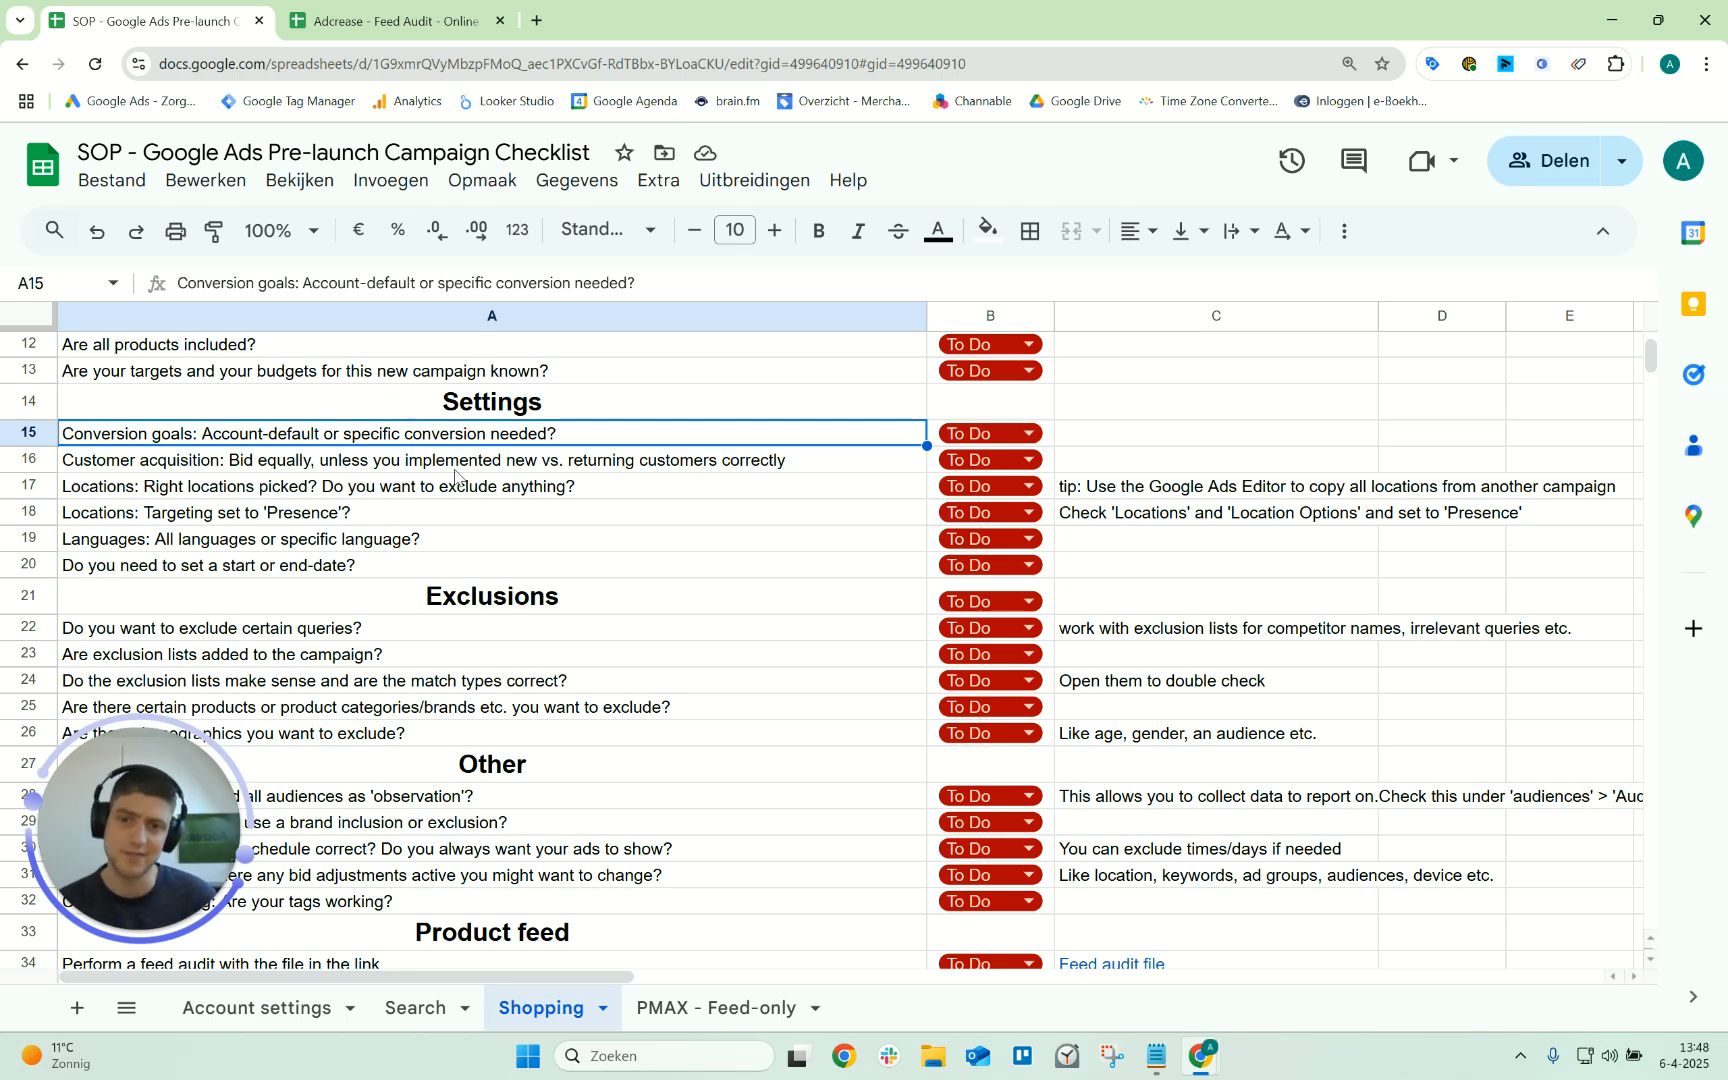
scroll(400, 490, up, 5)
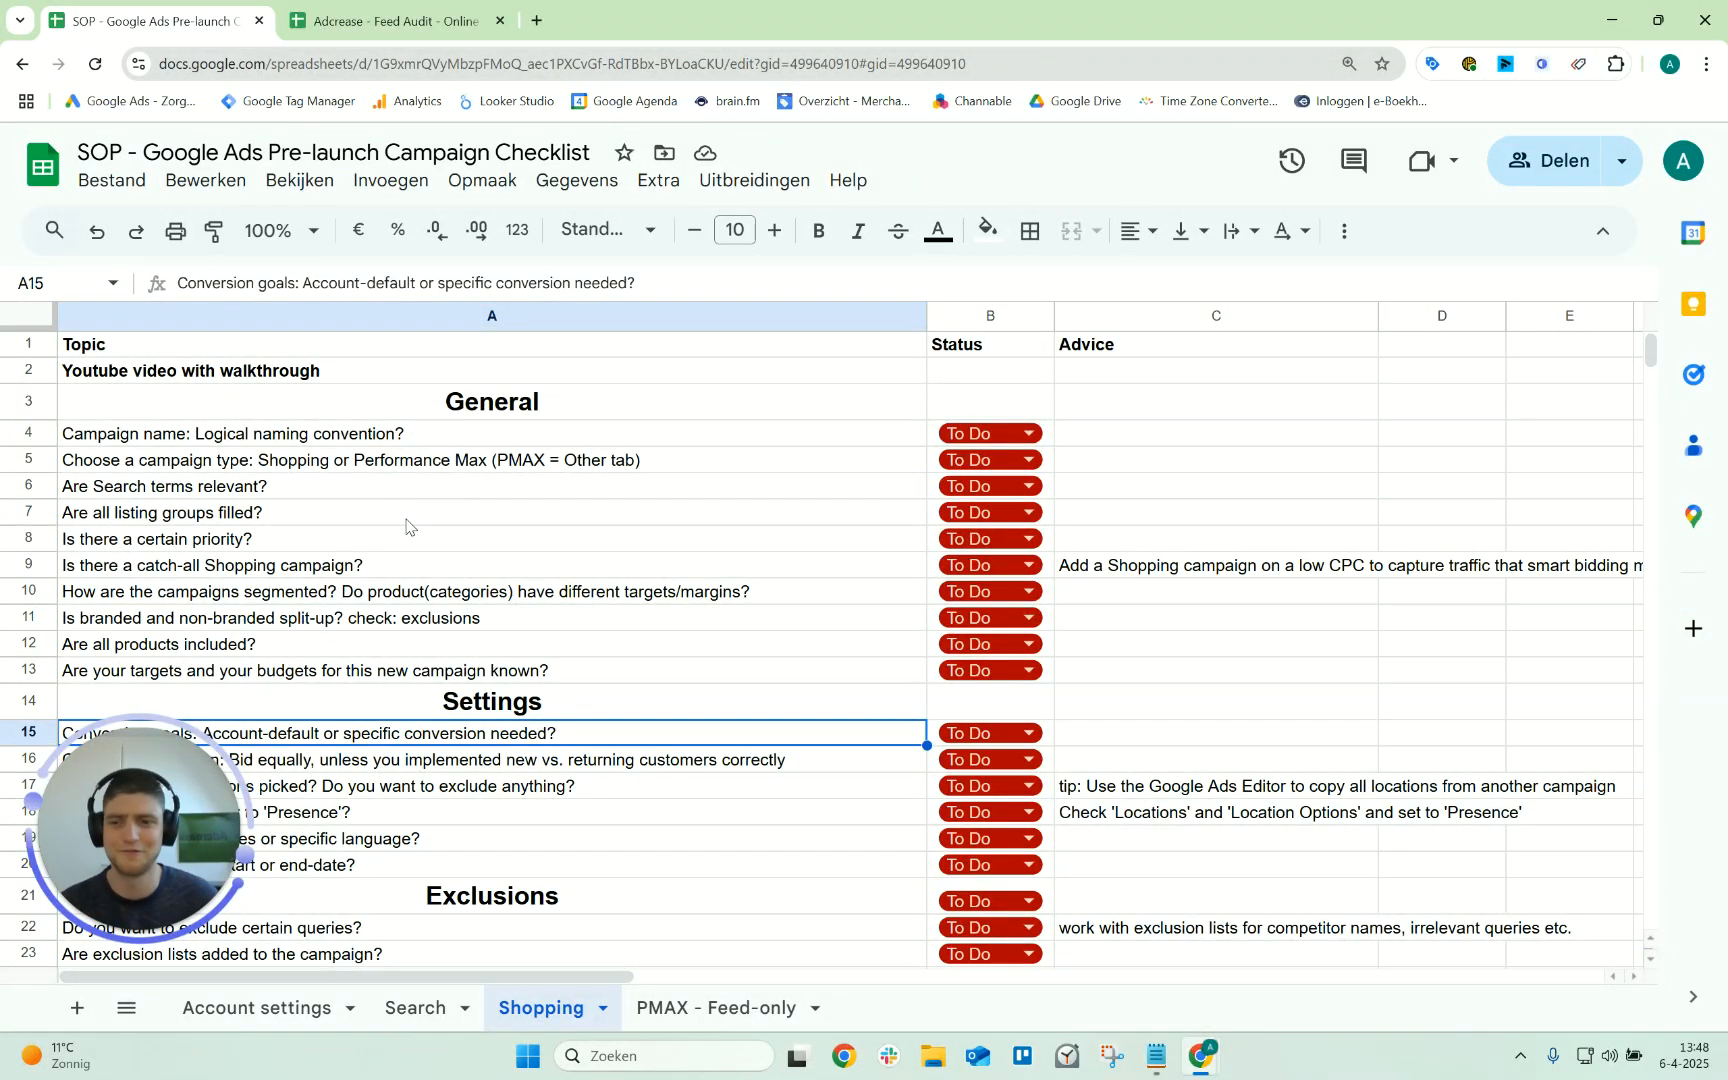
scroll(405, 525, down, 3)
click(452, 590)
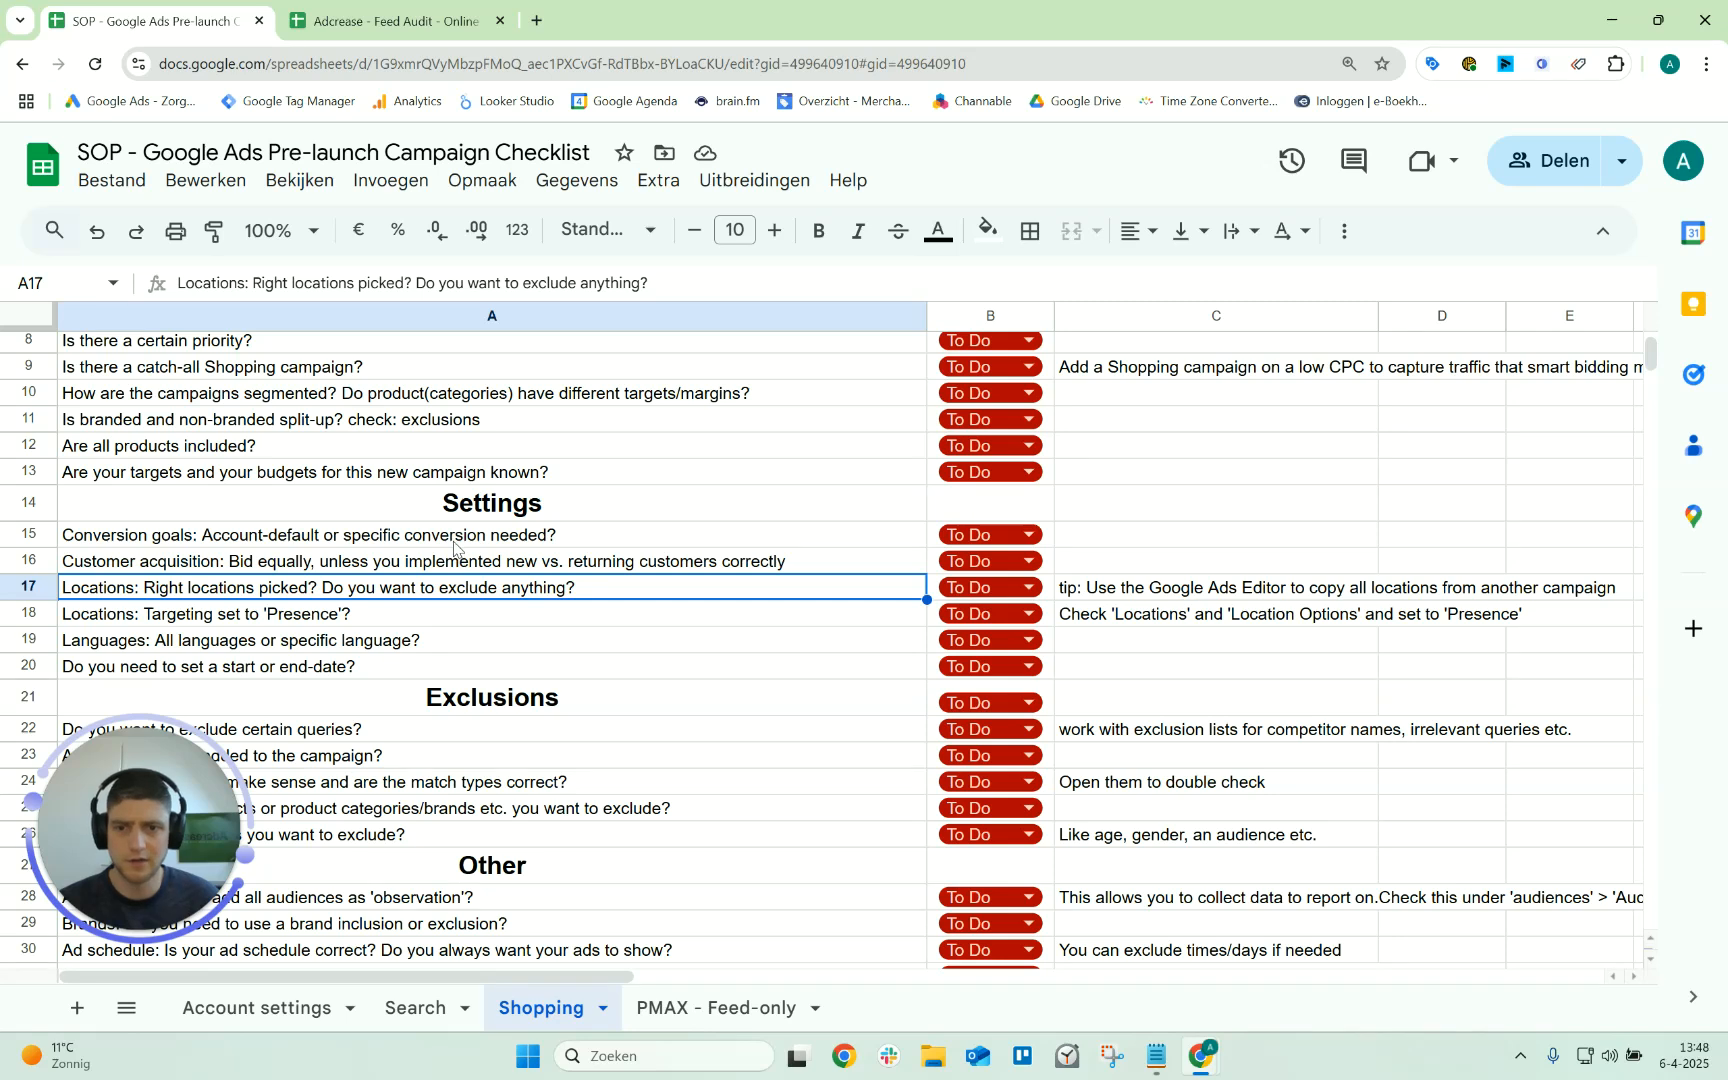
click(446, 540)
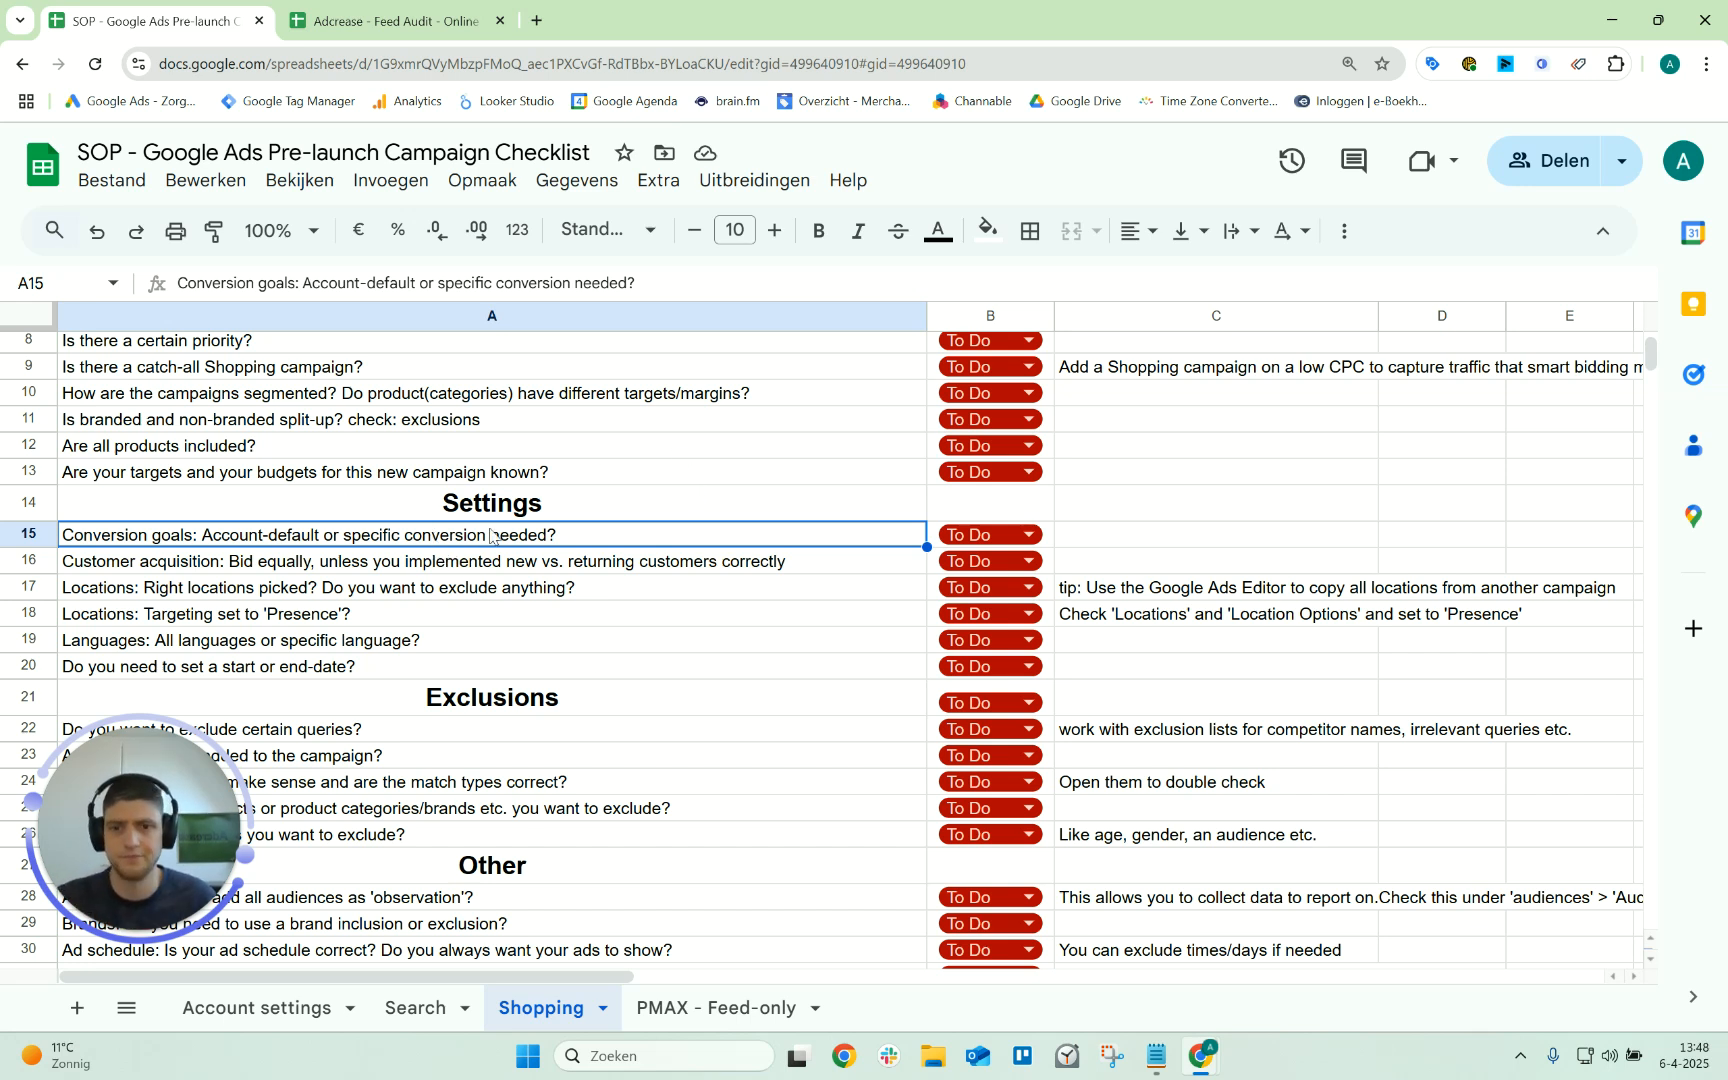
click(441, 568)
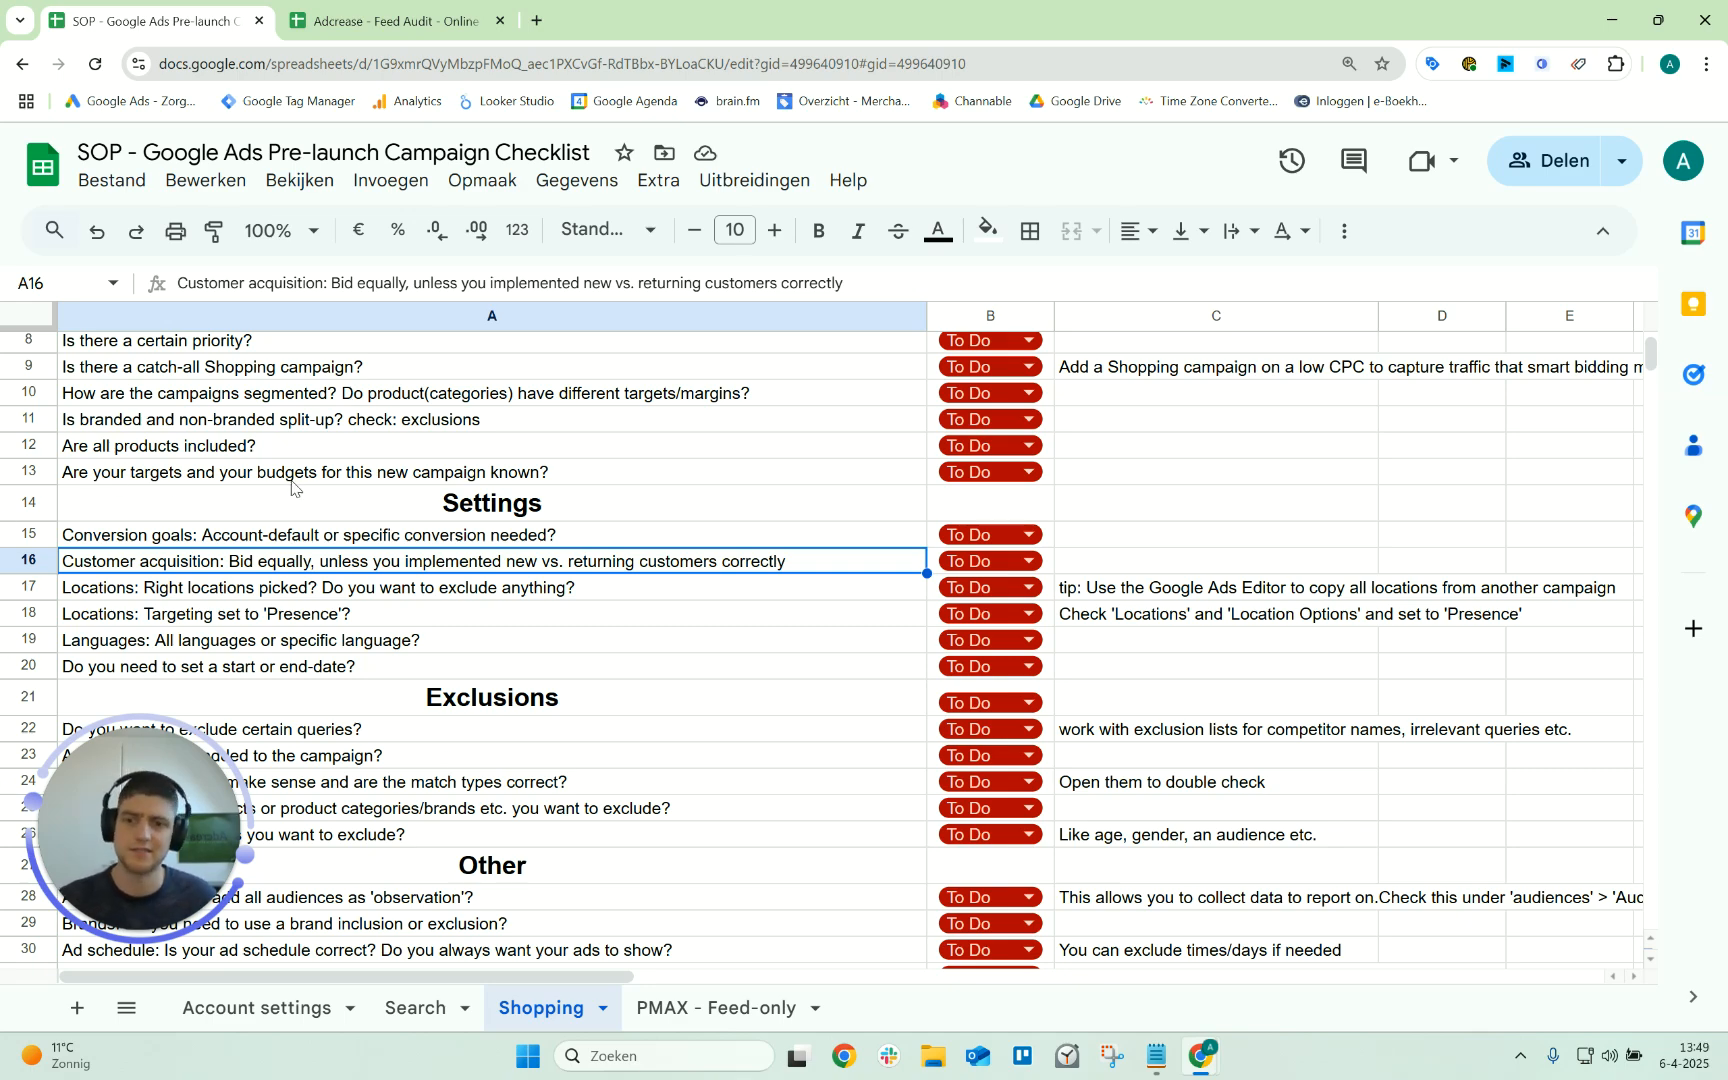
Review the two location checks in the Settings section, covering picked or excluded locations and 'Presence' targeting
click(219, 591)
scroll(290, 530, down, 4)
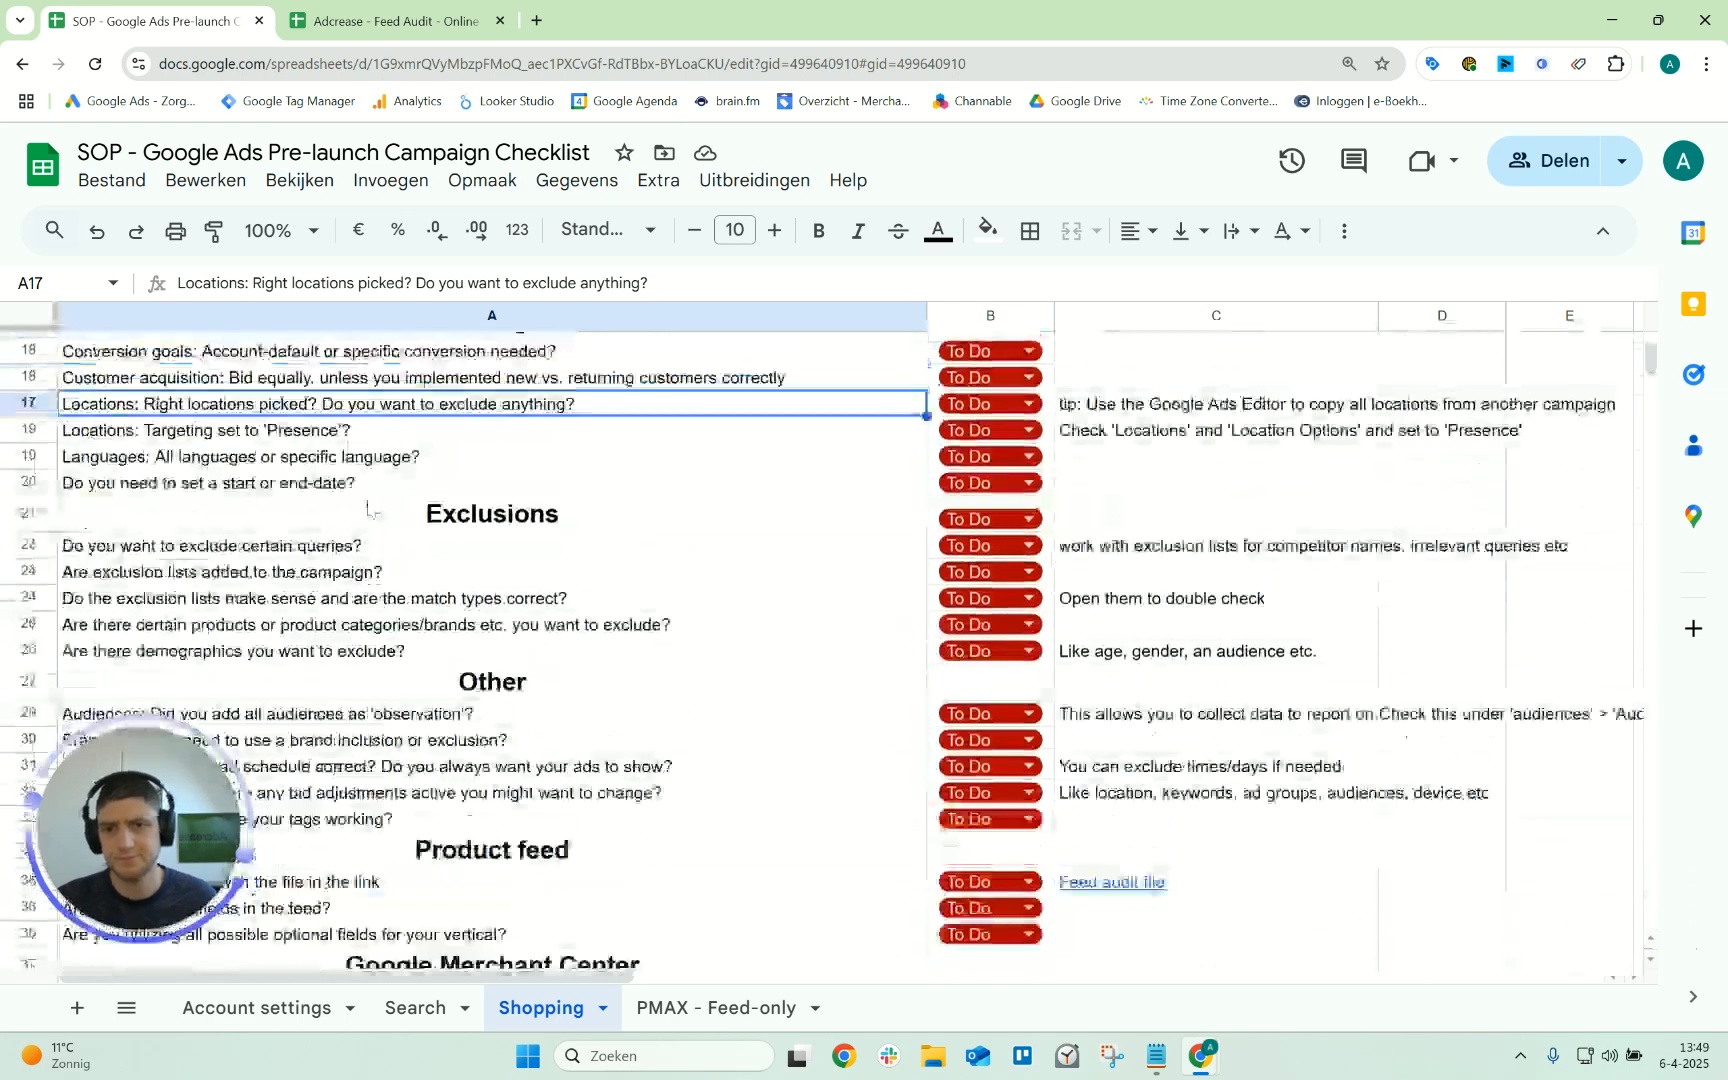
scroll(365, 475, up, 2)
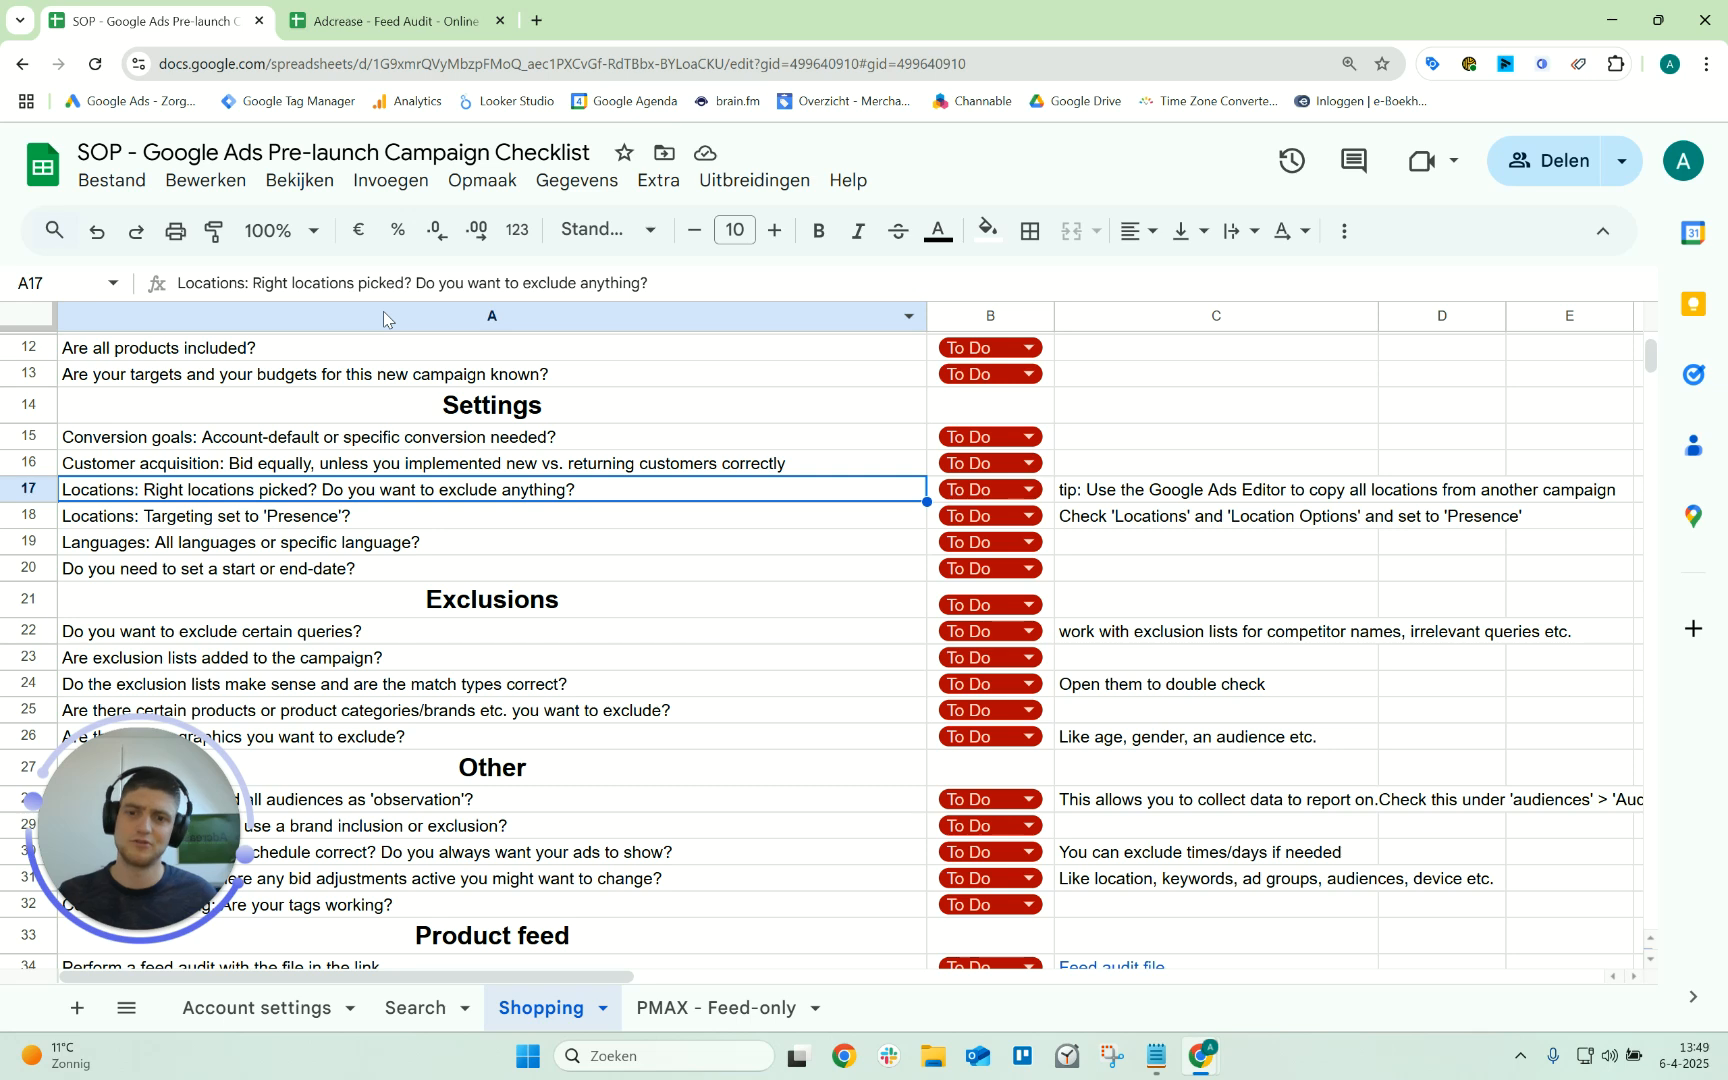
click(485, 522)
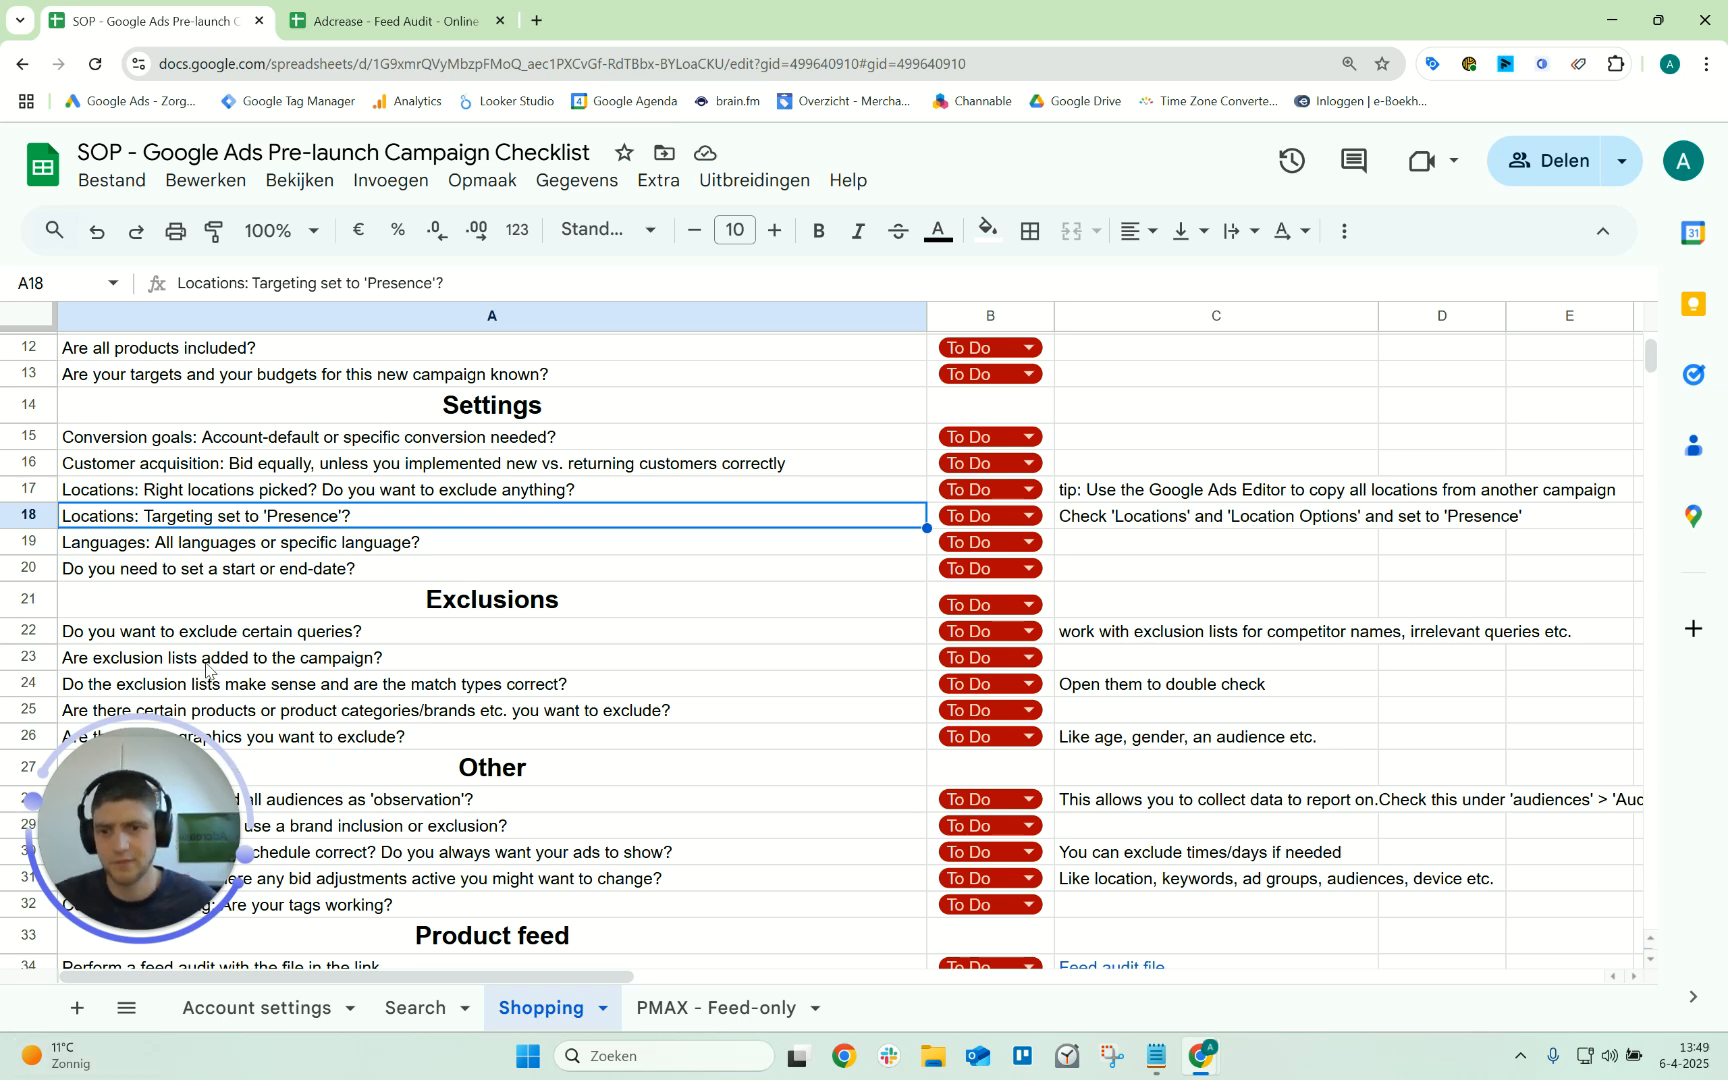
Review the language and start or end-date checks in Settings, and the check on excluding certain queries in Exclusions
click(283, 550)
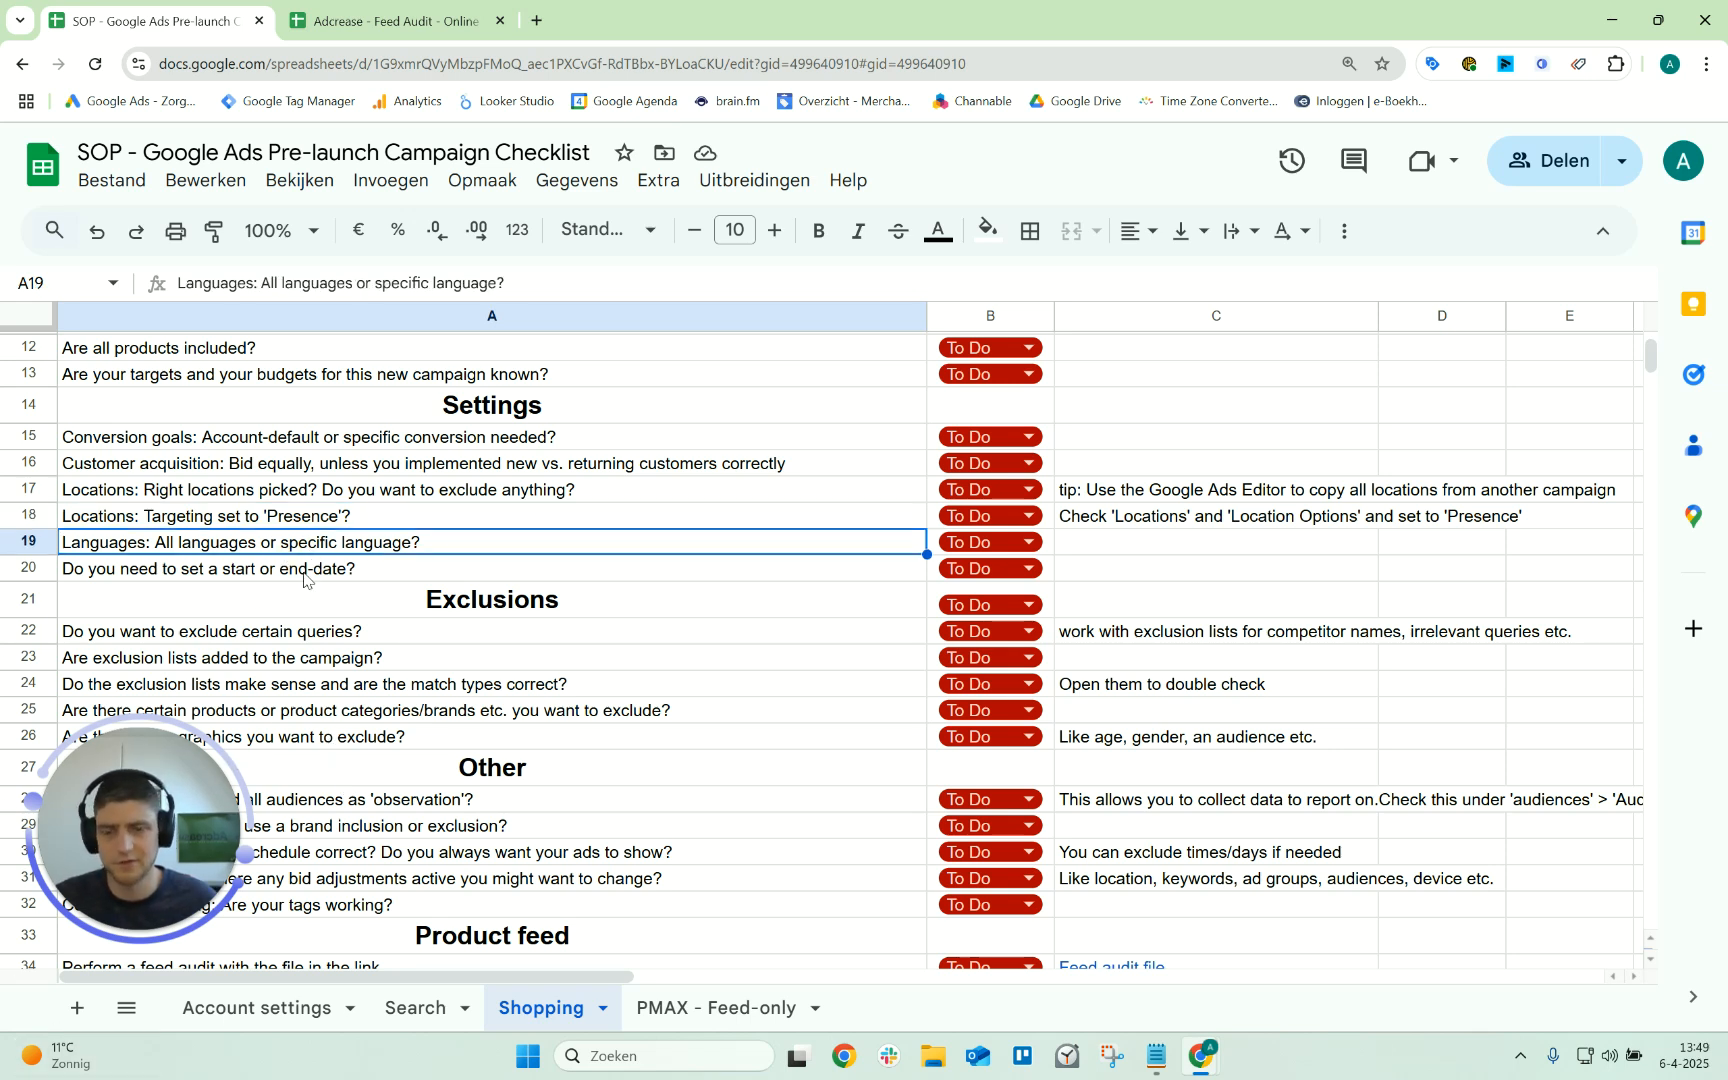
click(304, 573)
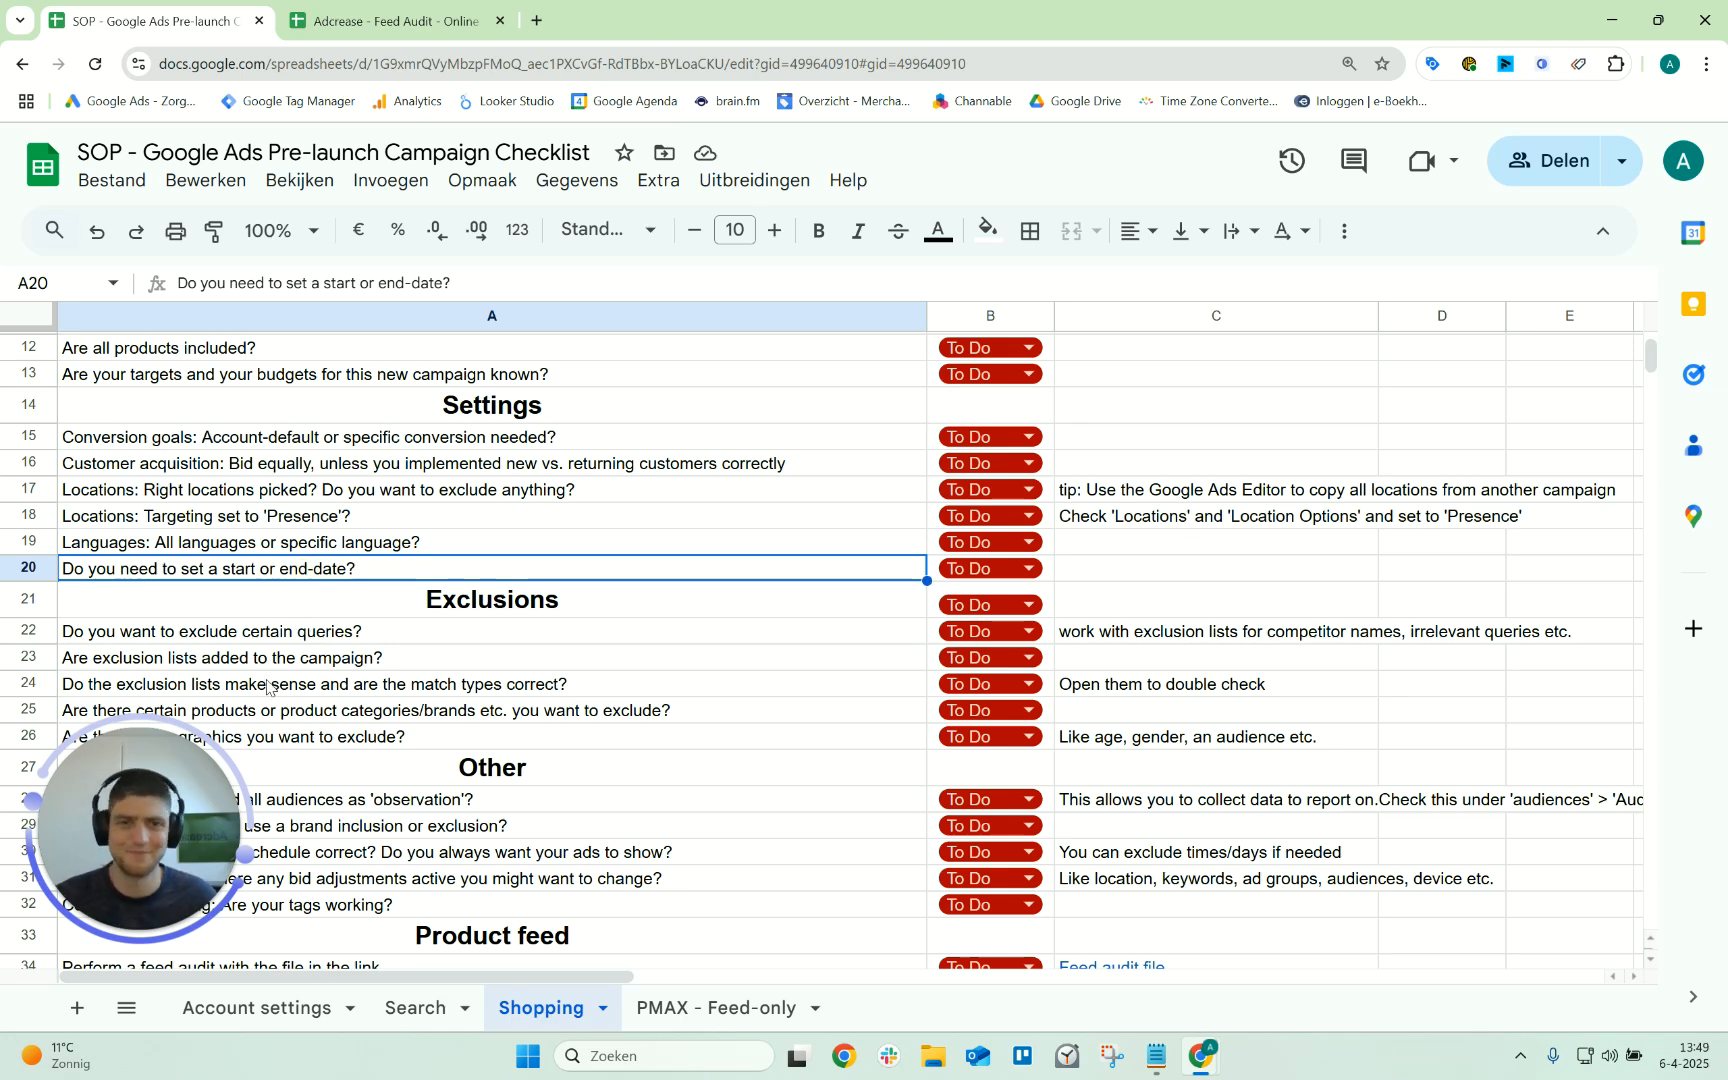
scroll(280, 620, down, 2)
click(293, 538)
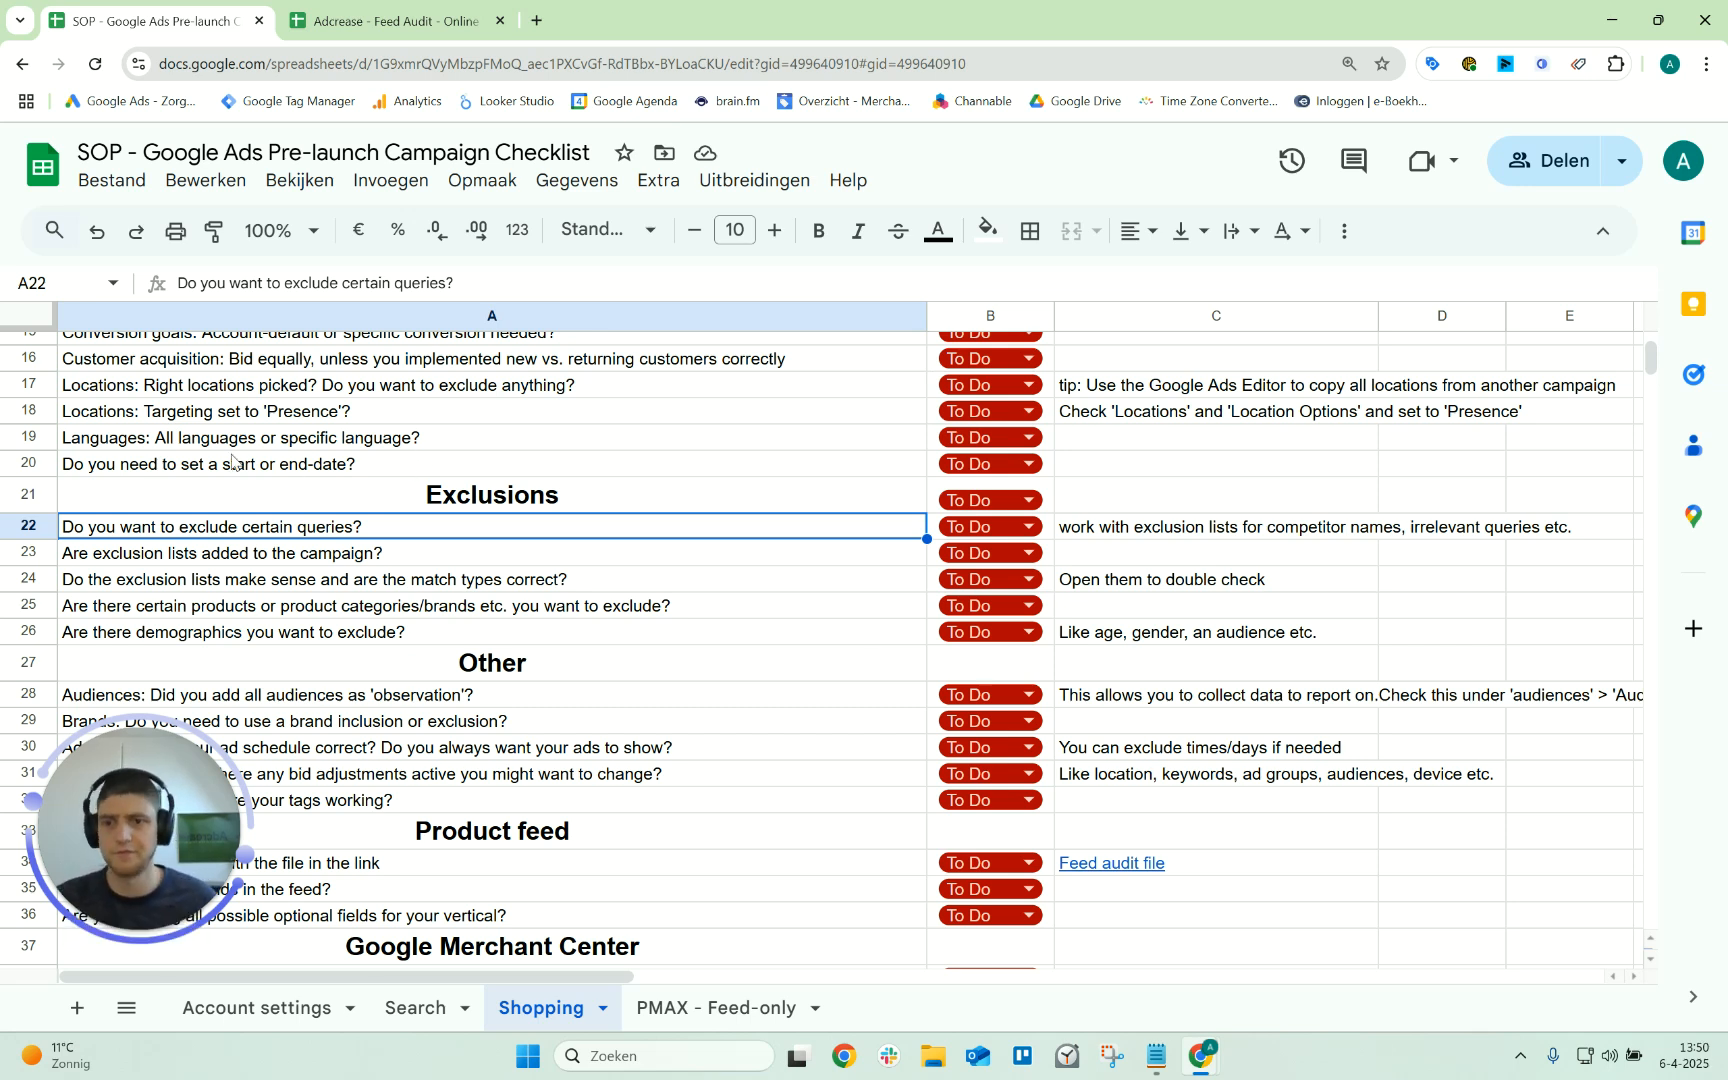
click(251, 529)
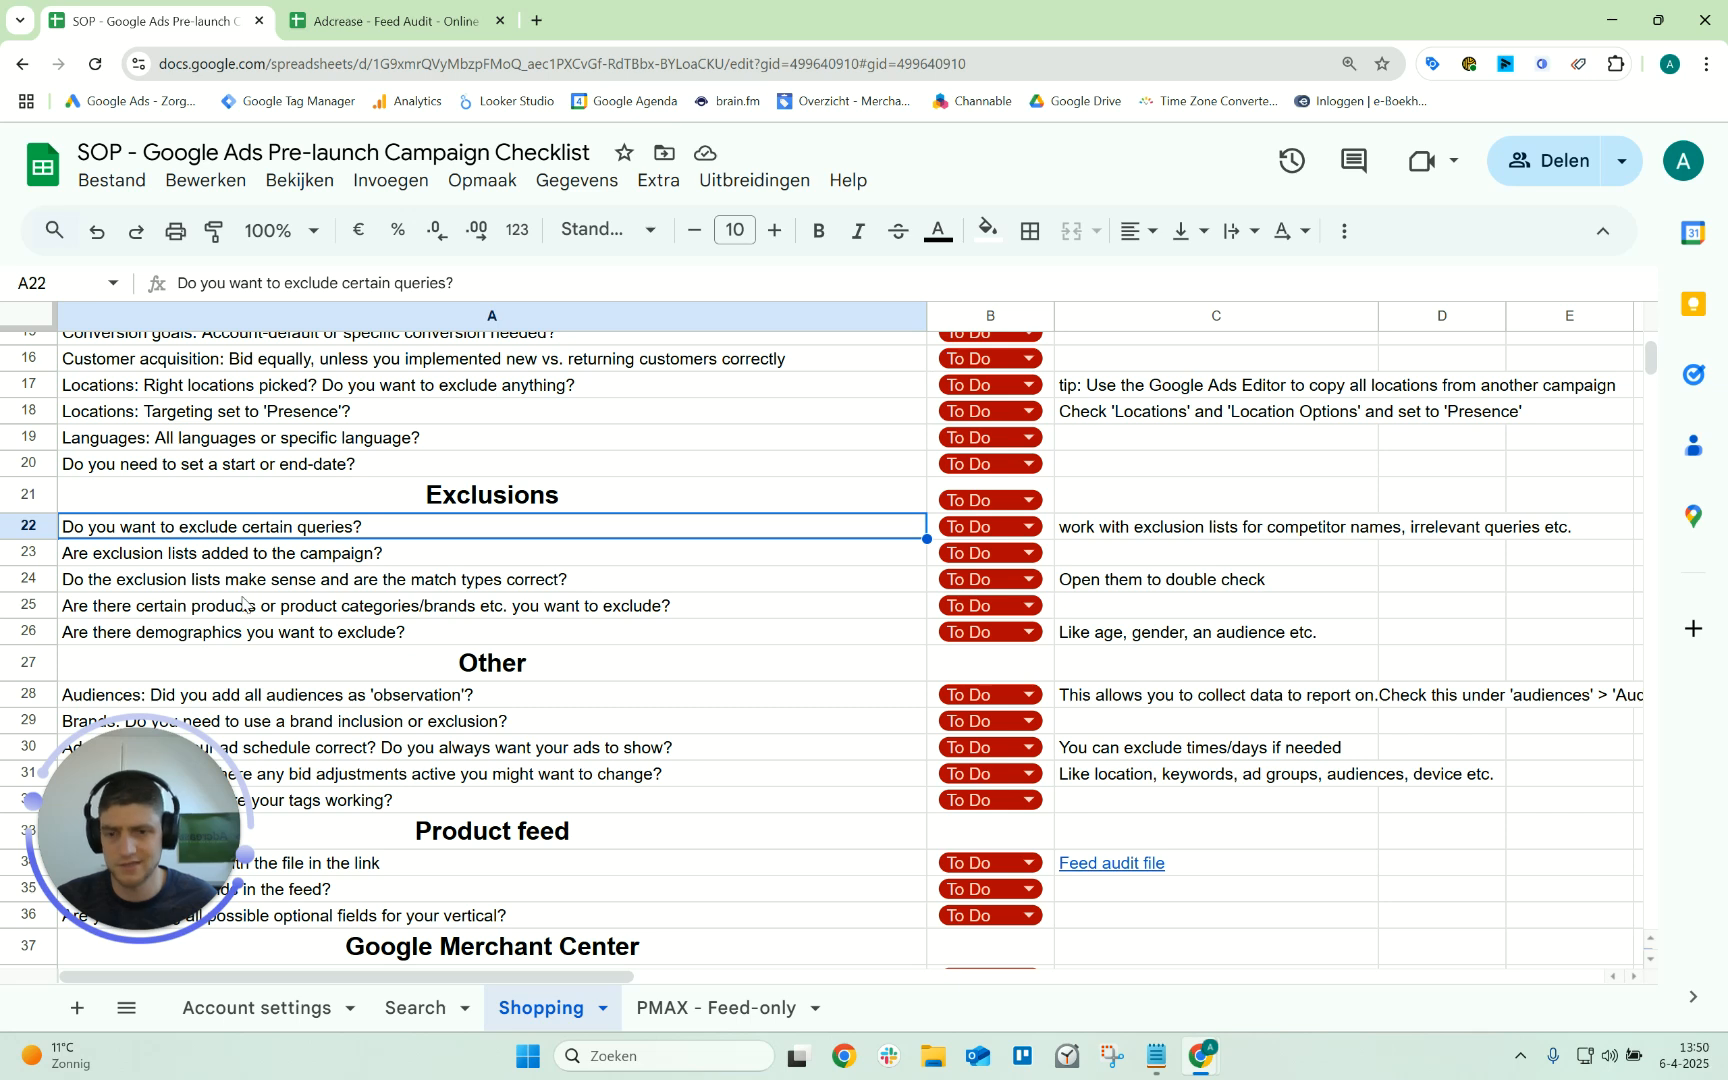
Replace "exclusion" with "negative keyword lists" in the row 23 check on lists added to the campaign
click(240, 553)
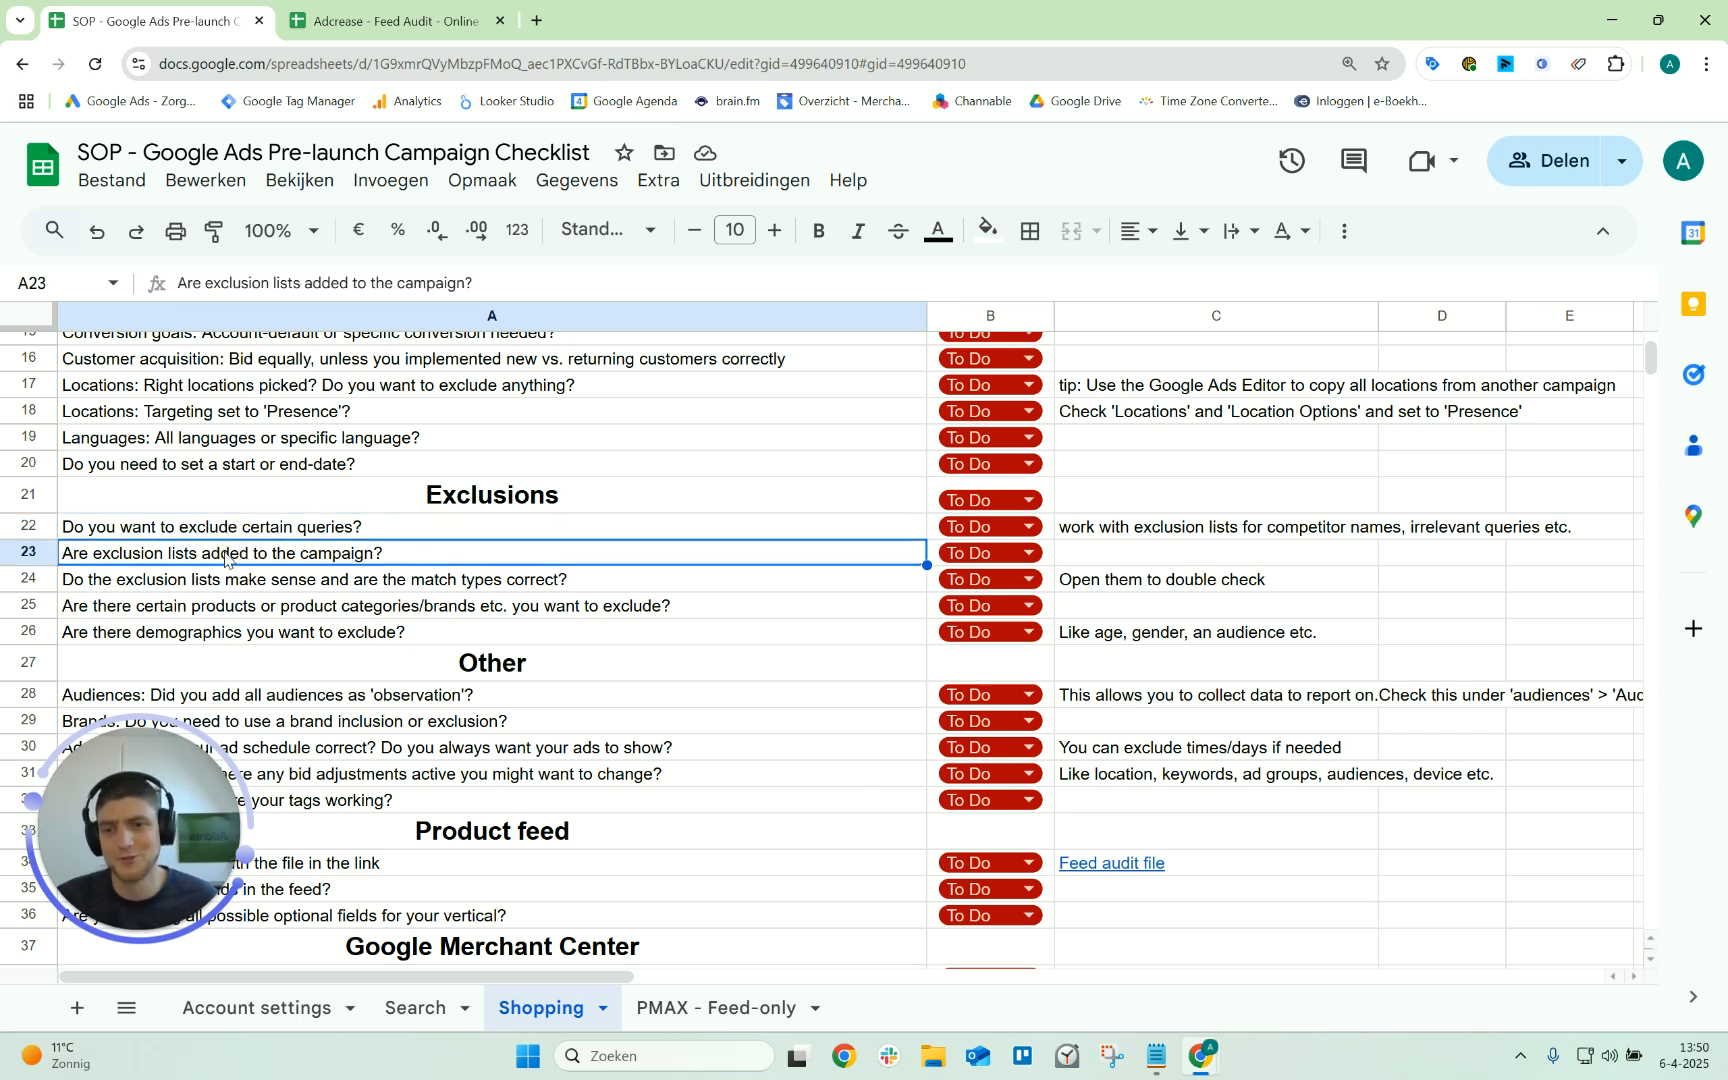
double_click(113, 551)
drag(160, 550, 93, 553)
key(BackSpace)
text(negative)
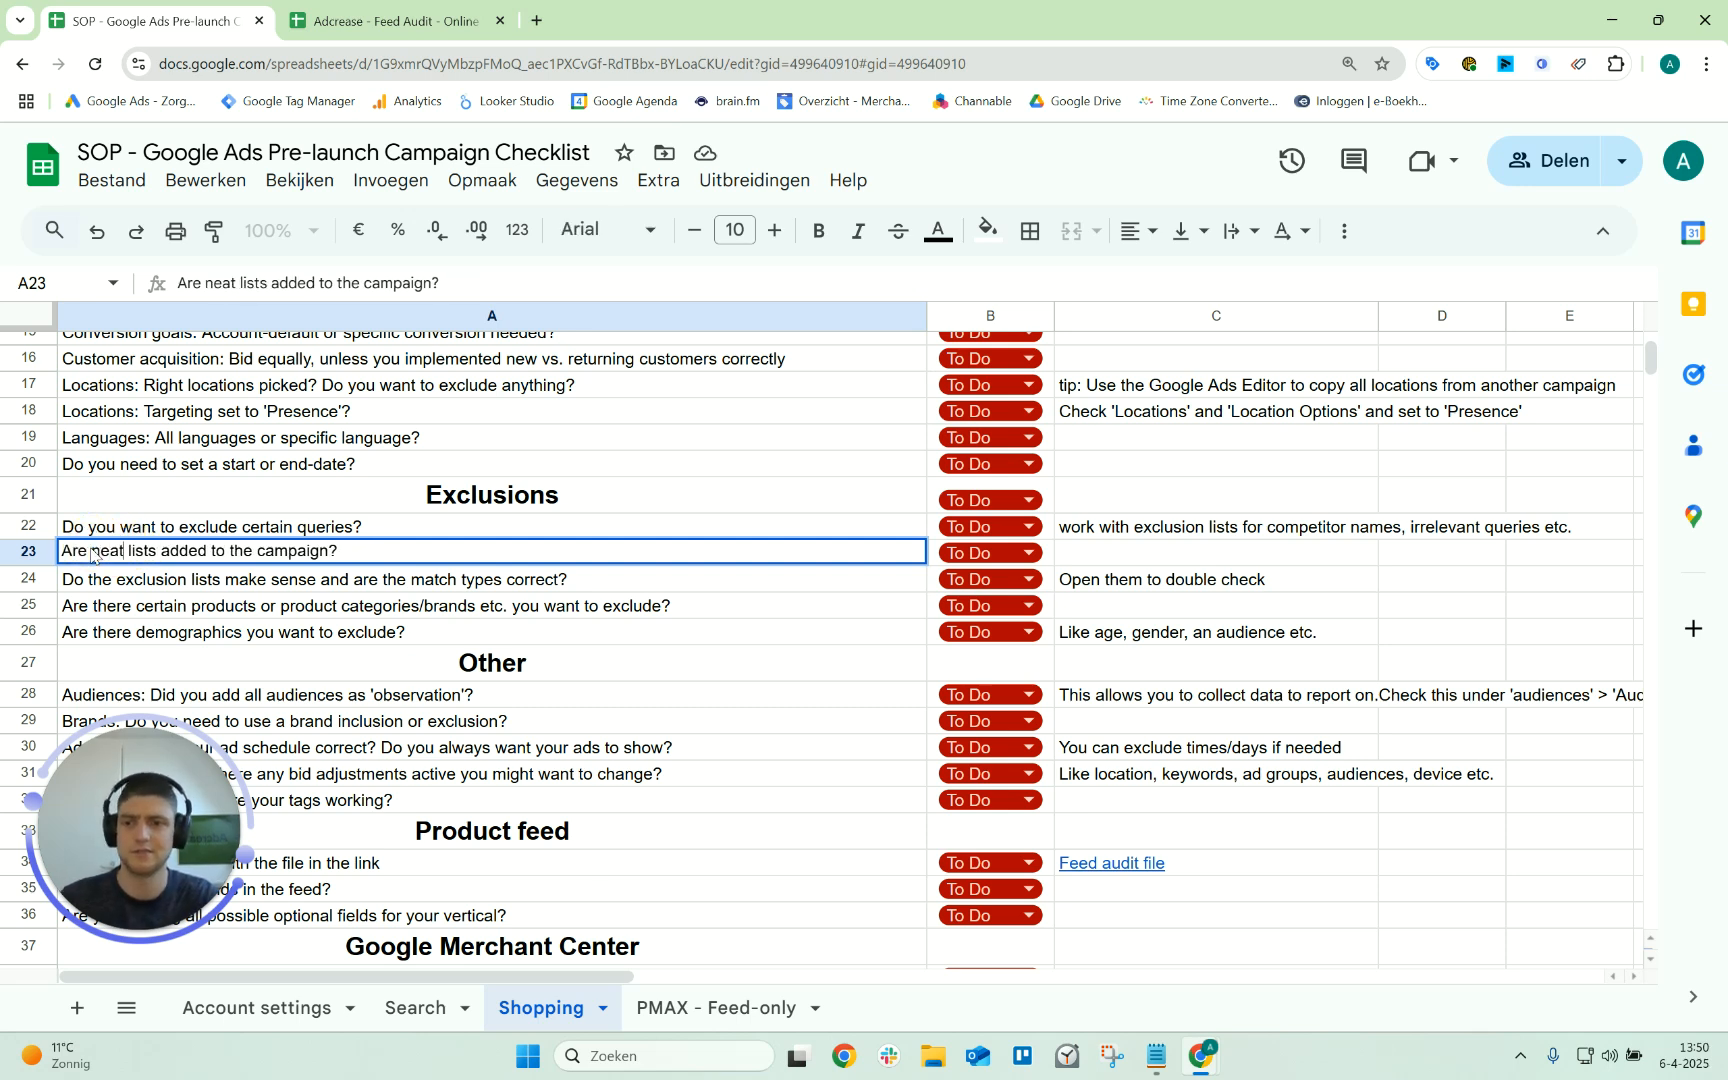
text( keyword lists)
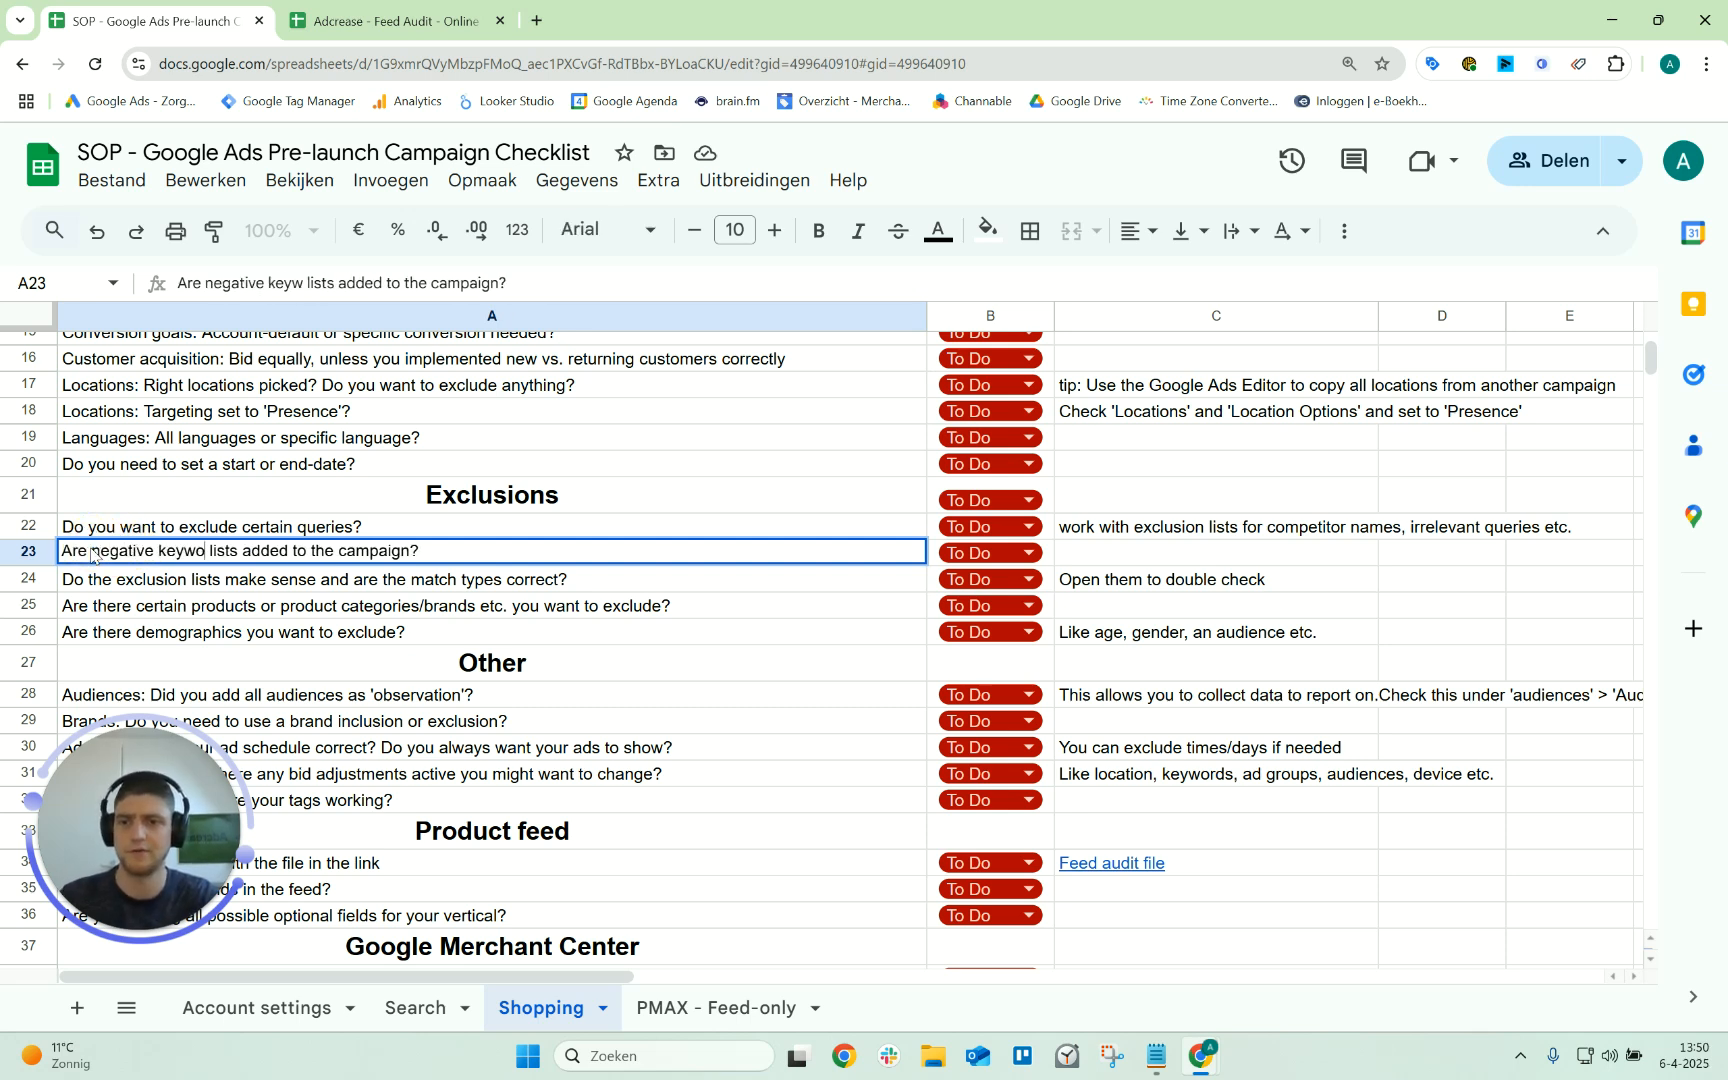
key(Return)
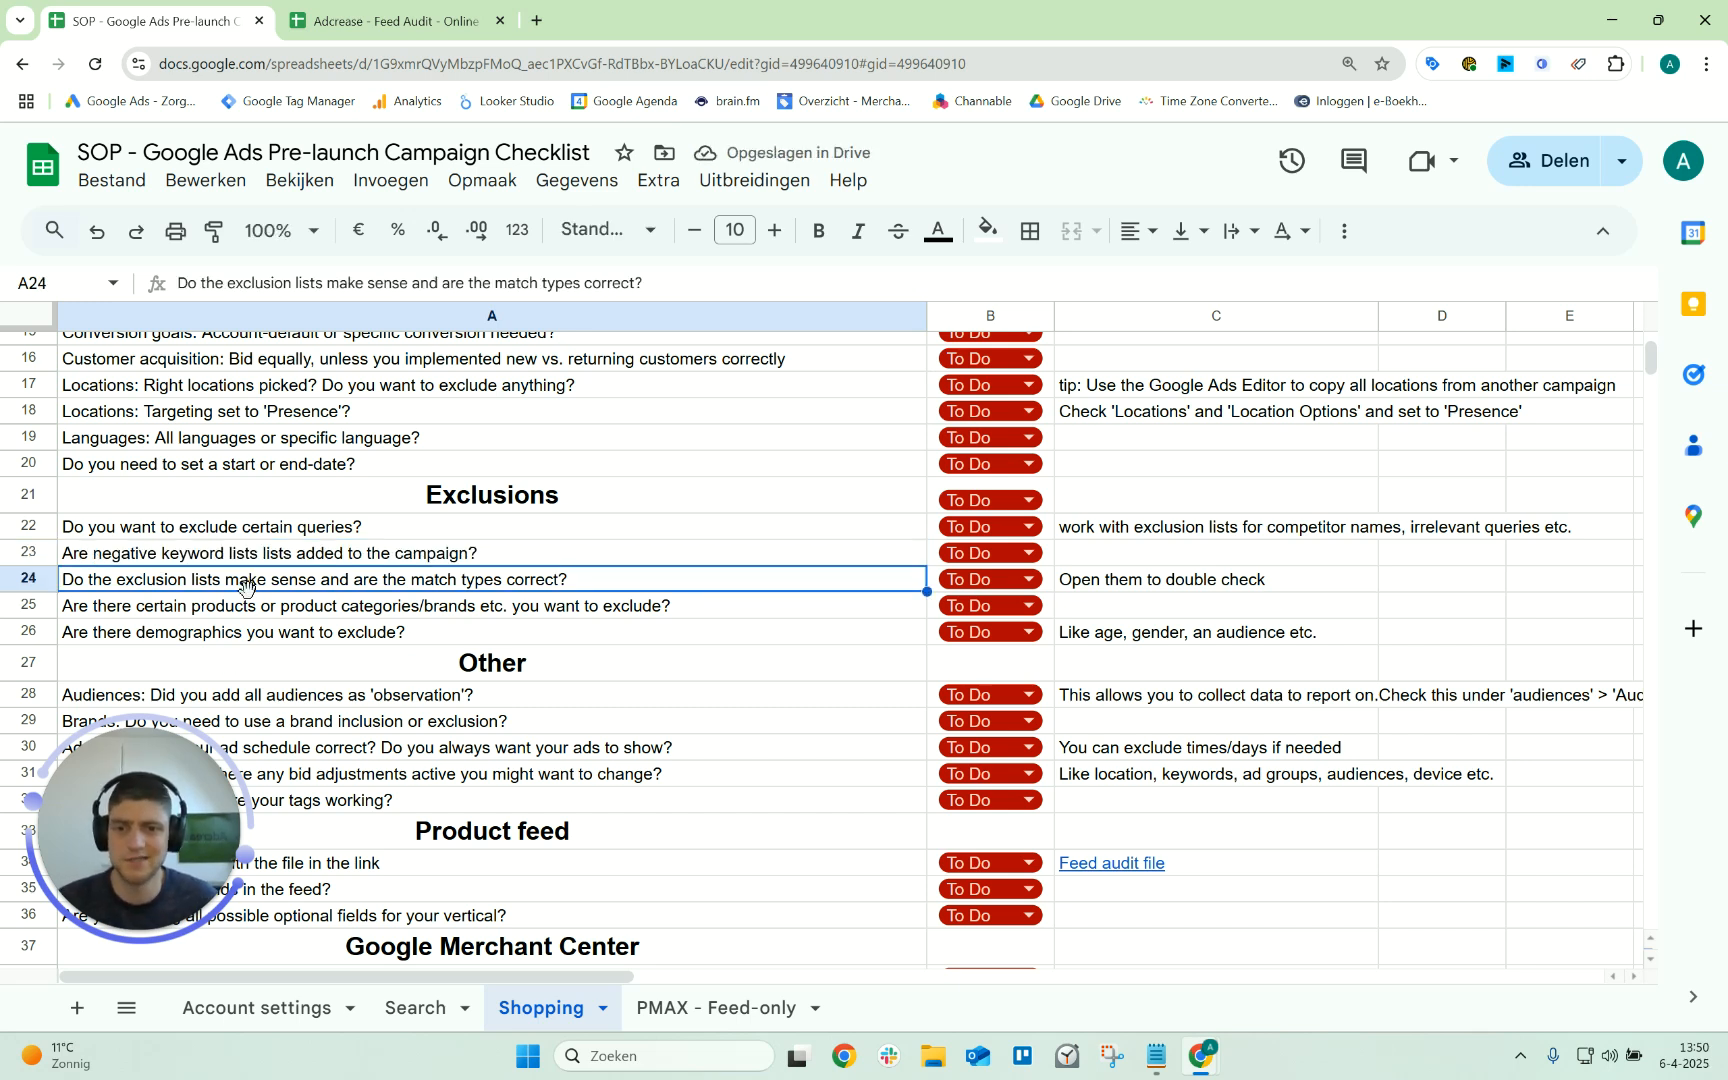
Review the remaining Exclusions checks on match types in the lists, excluded products or brands, and excluded demographics
click(1150, 588)
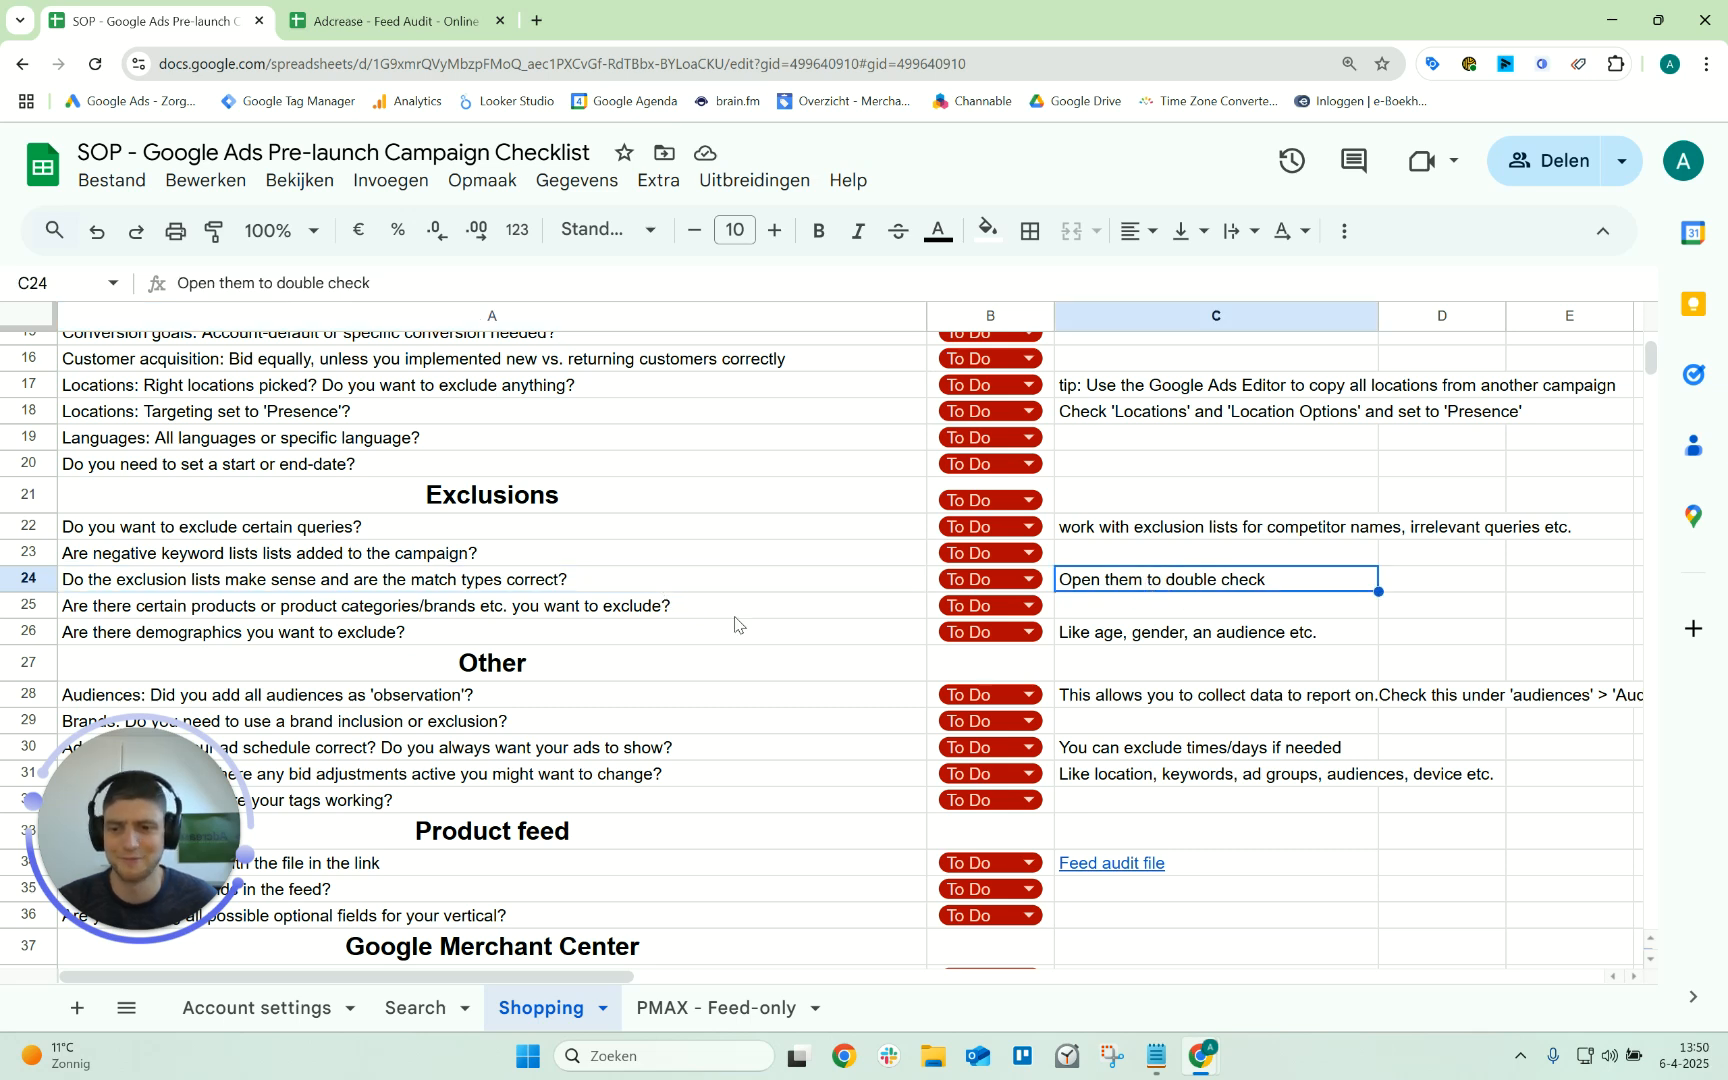
click(636, 584)
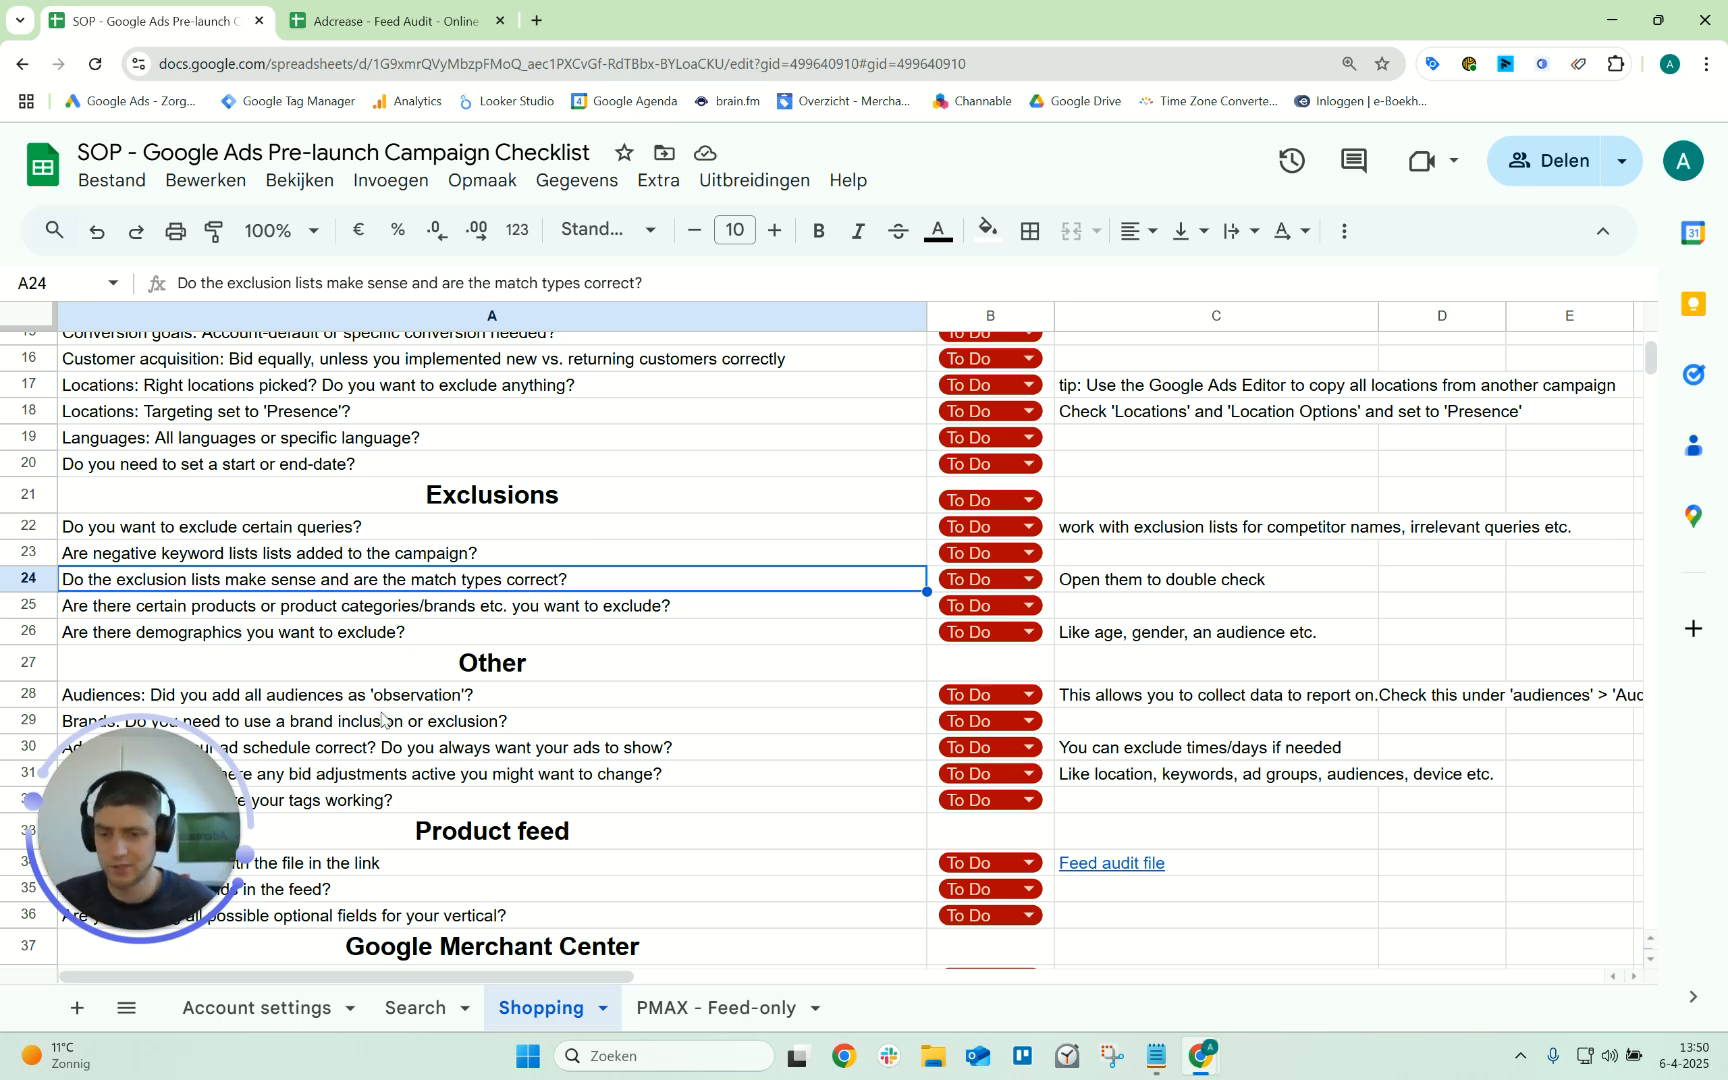
click(380, 610)
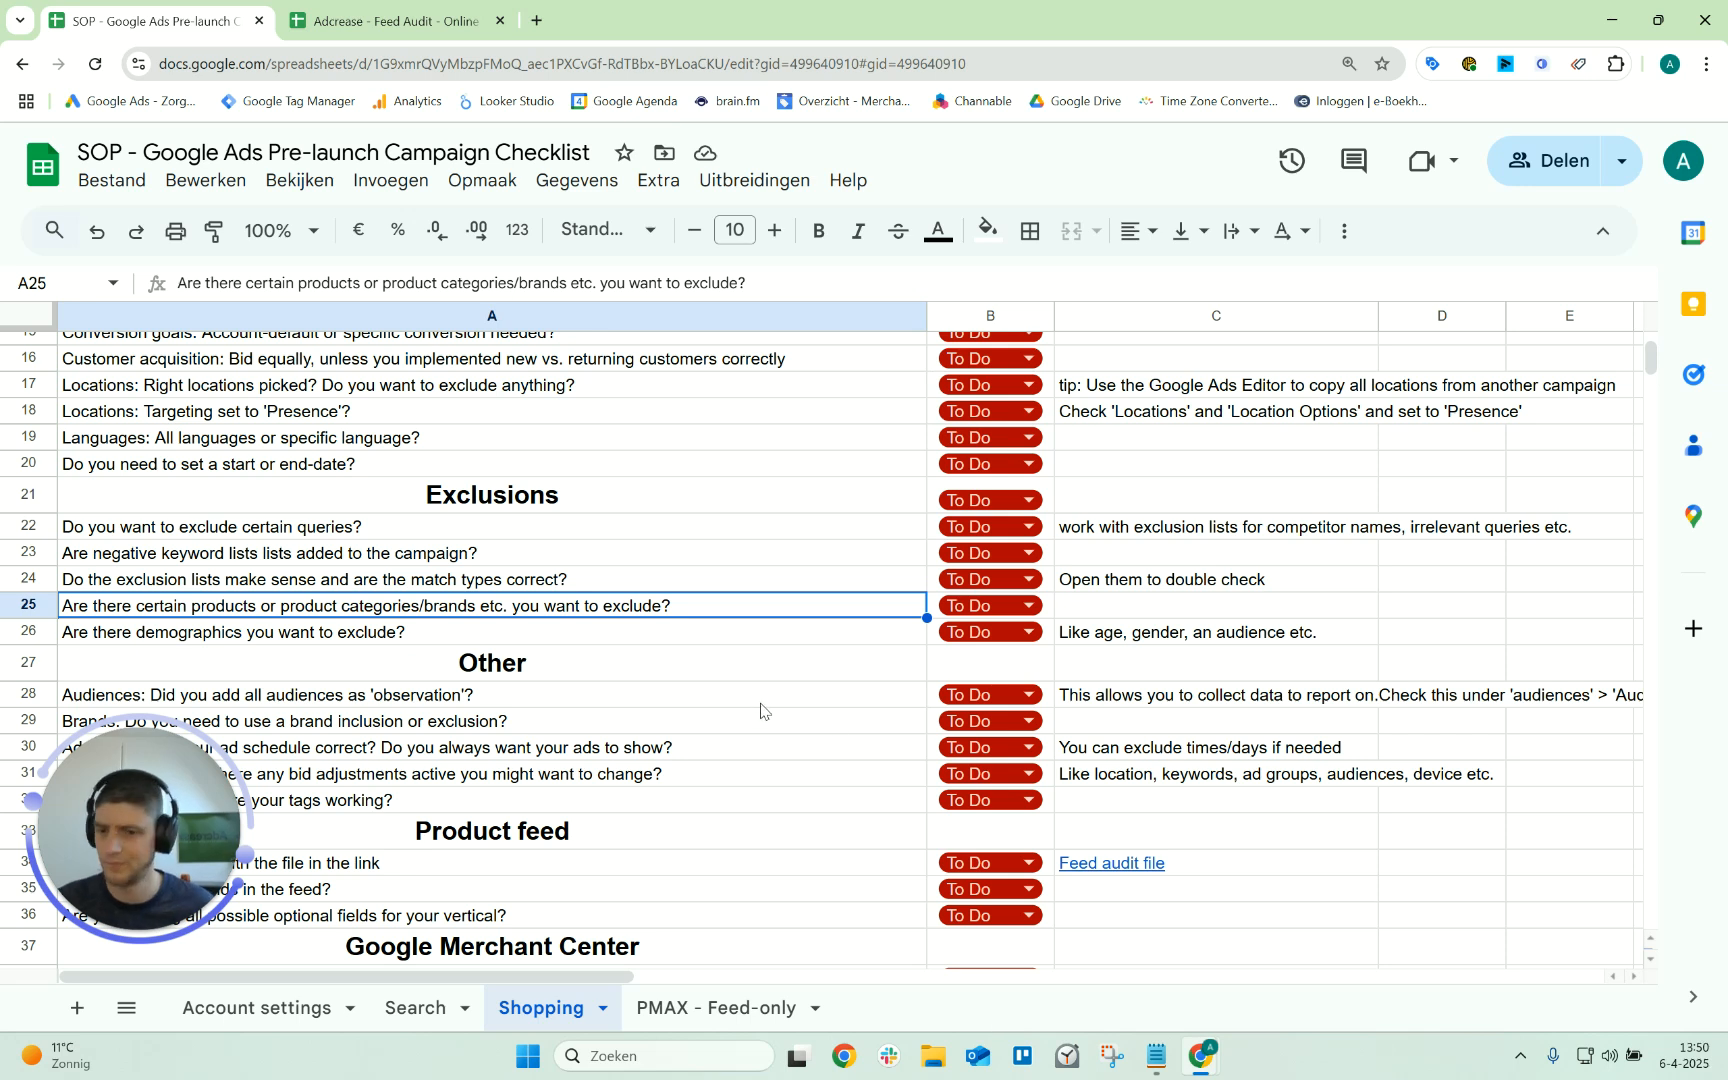
click(297, 640)
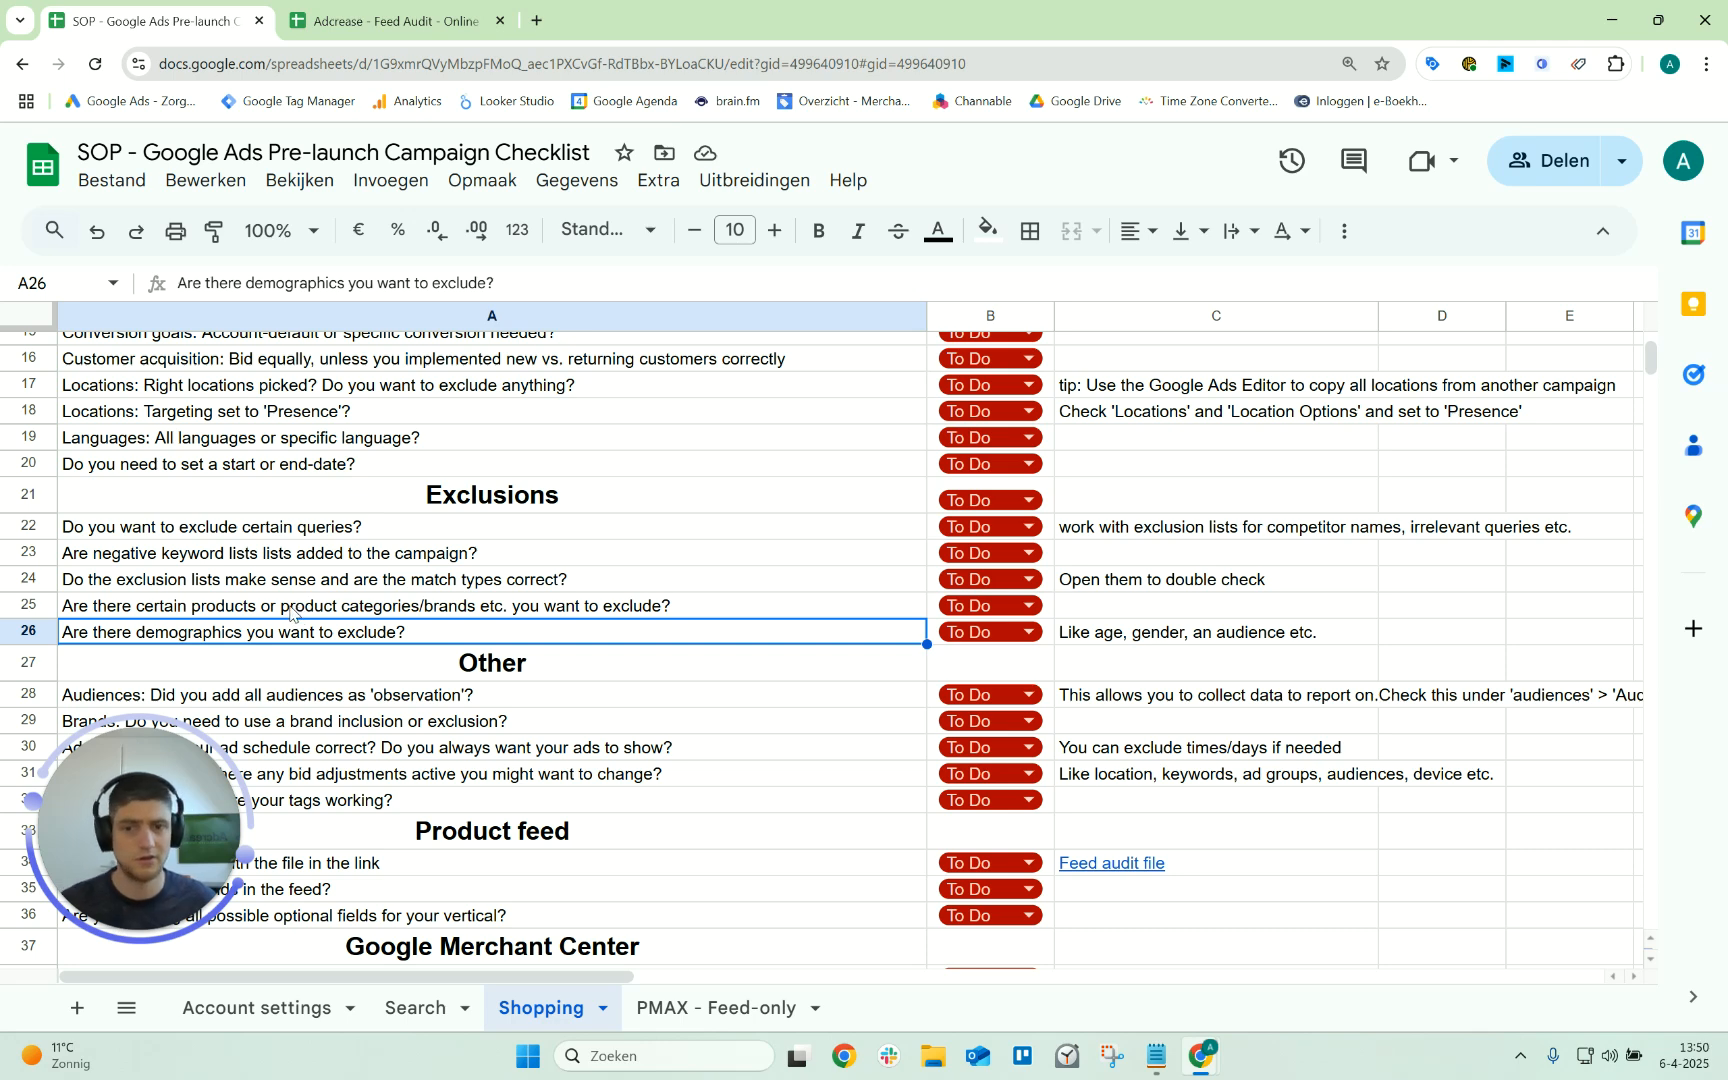
Review the audience observation and brand inclusion or exclusion checks in the Other section
scroll(390, 600, down, 3)
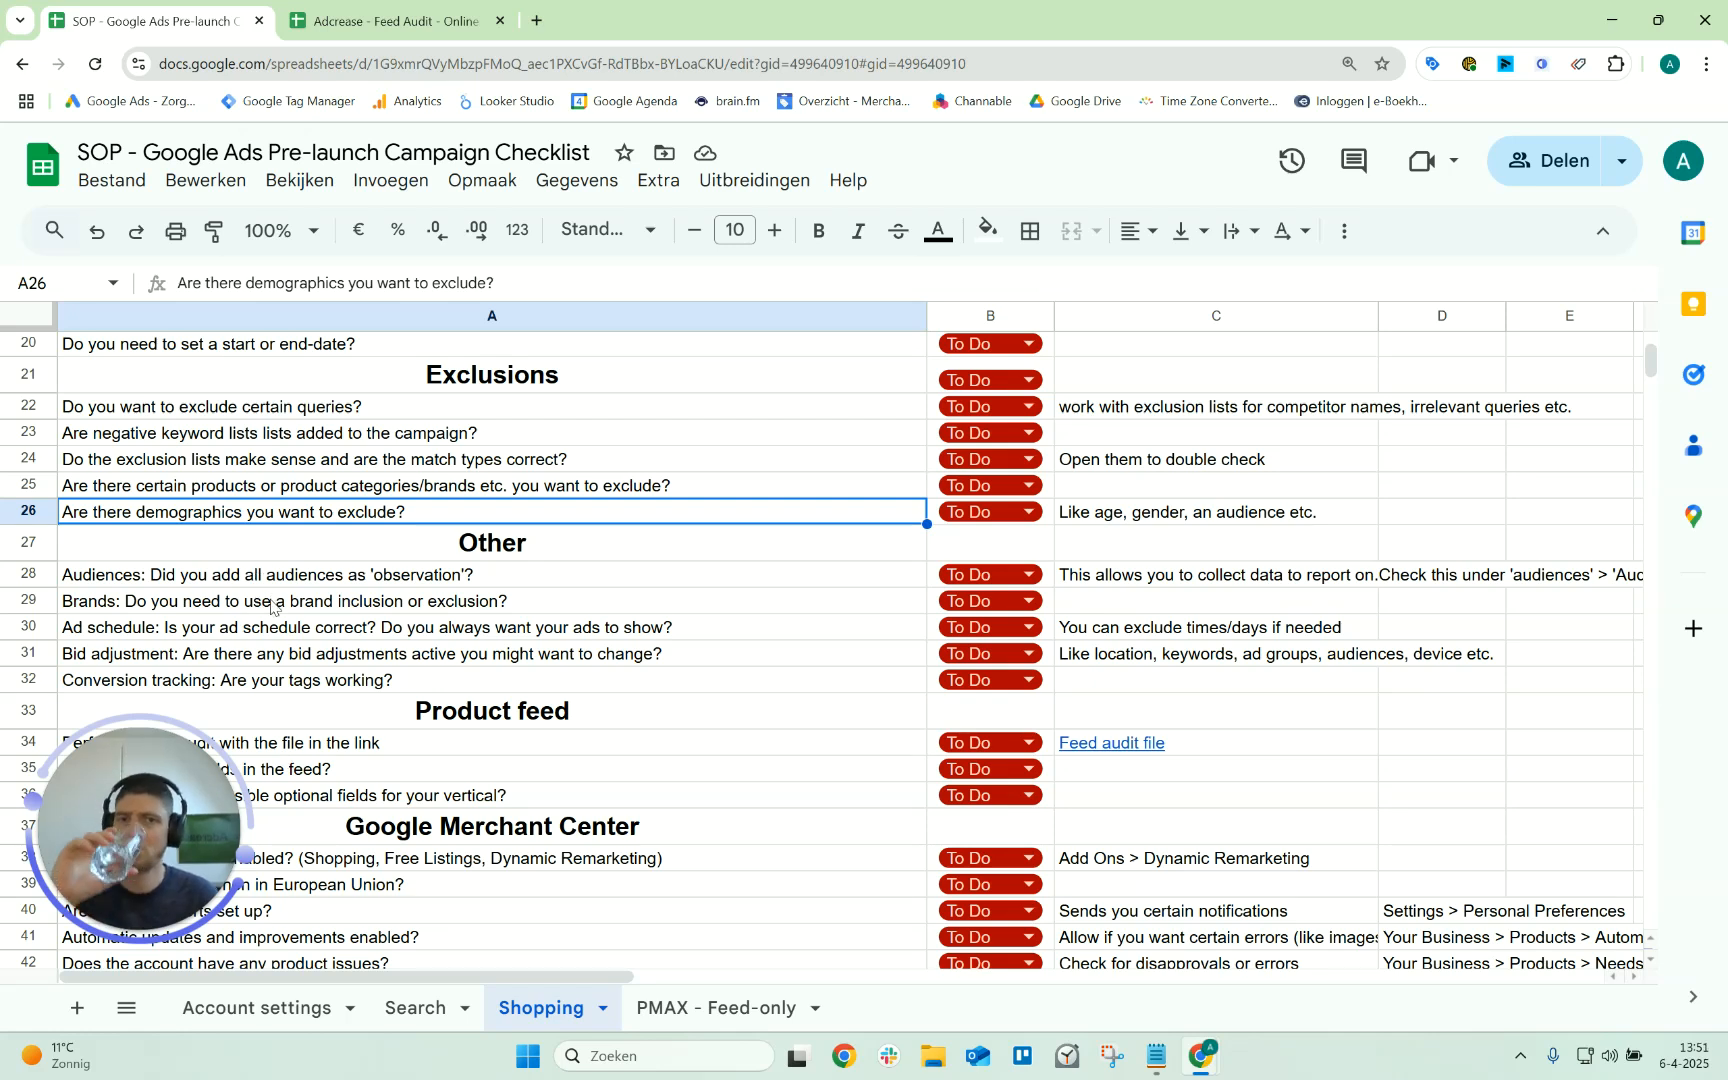
click(320, 585)
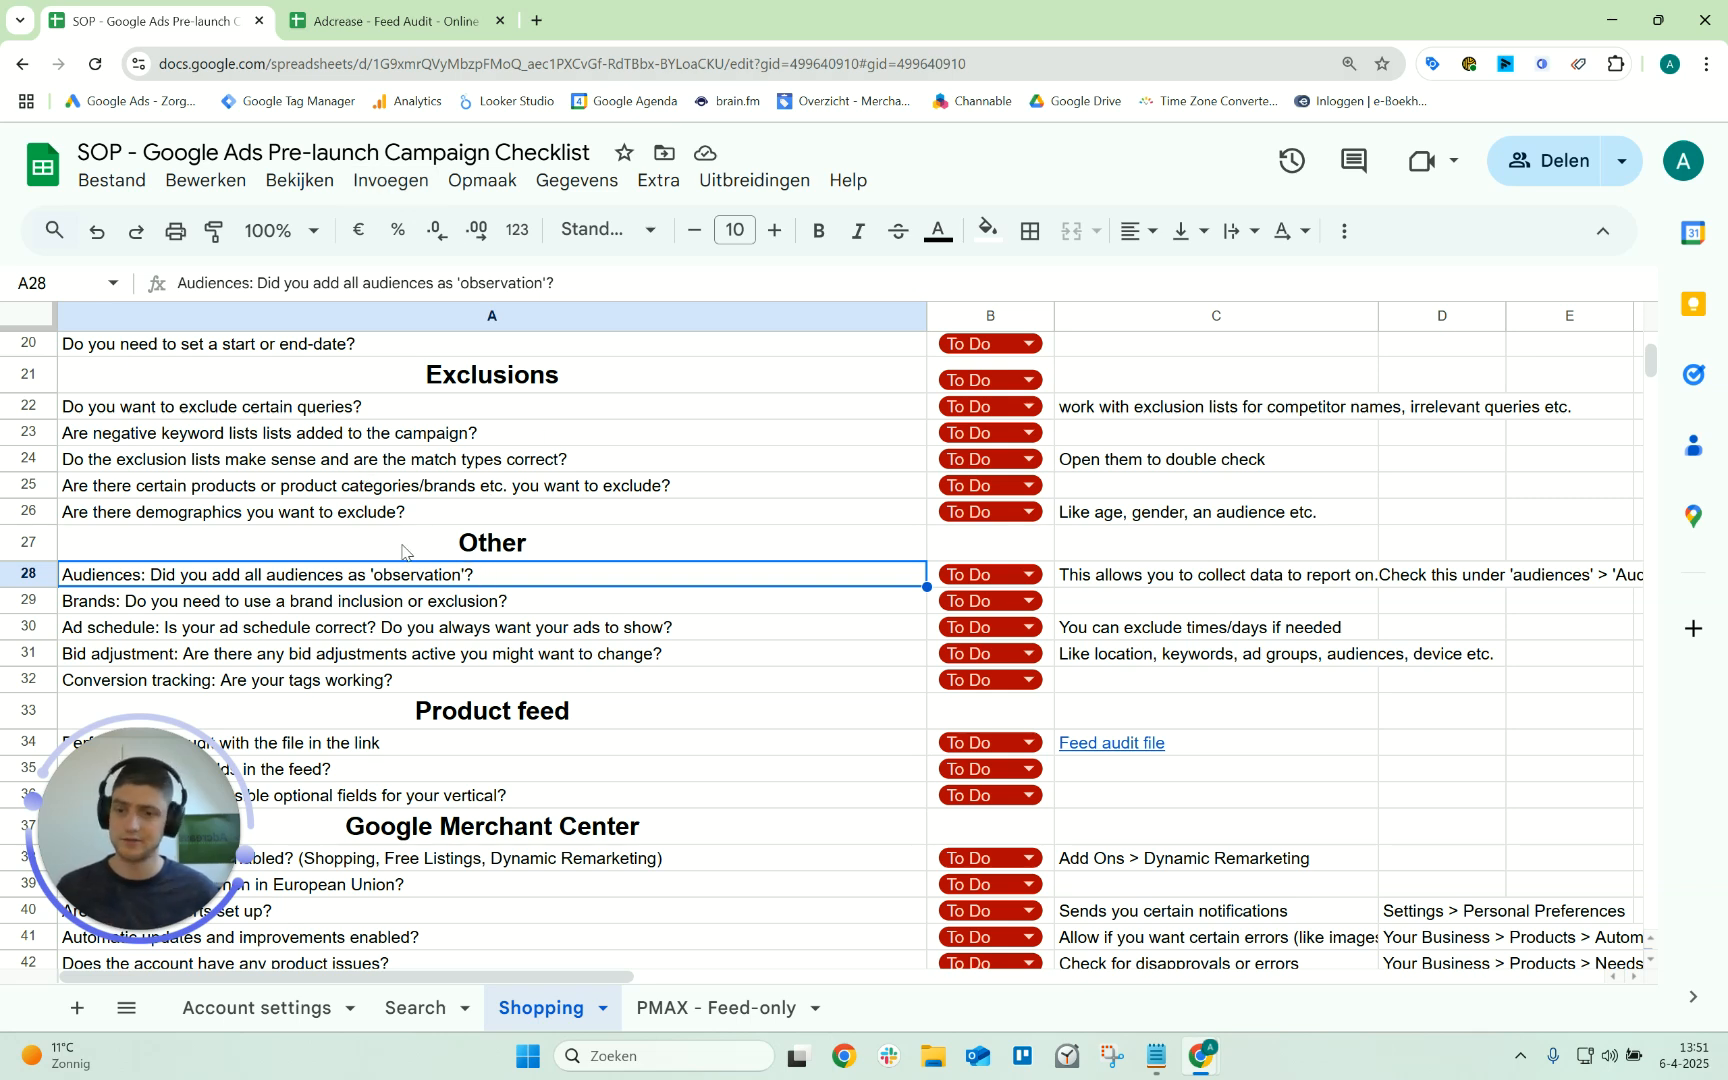
click(357, 610)
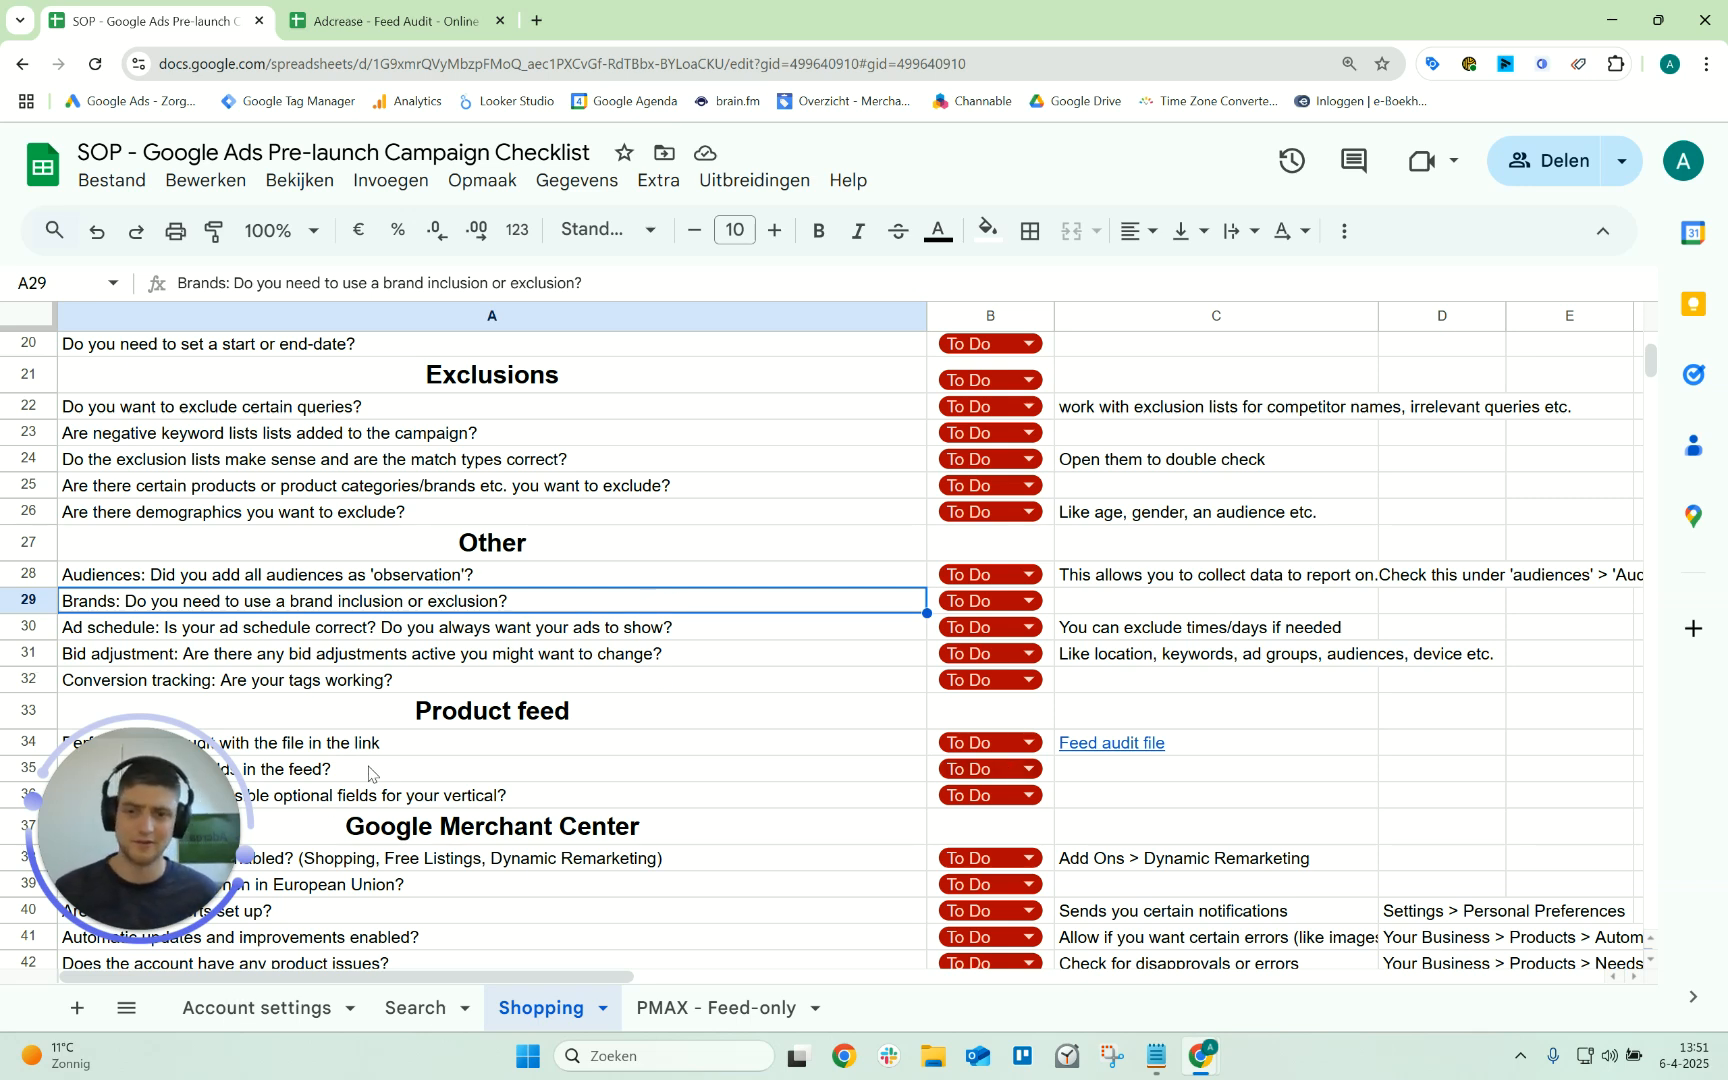
Reword the brand check in row 29 to "Brands: Do you need to use a brand exclusion?"
double_click(360, 605)
drag(399, 600, 350, 600)
key(BackSpace)
key(BackSpace)
key(BackSpace)
key(Delete)
key(Delete)
key(Delete)
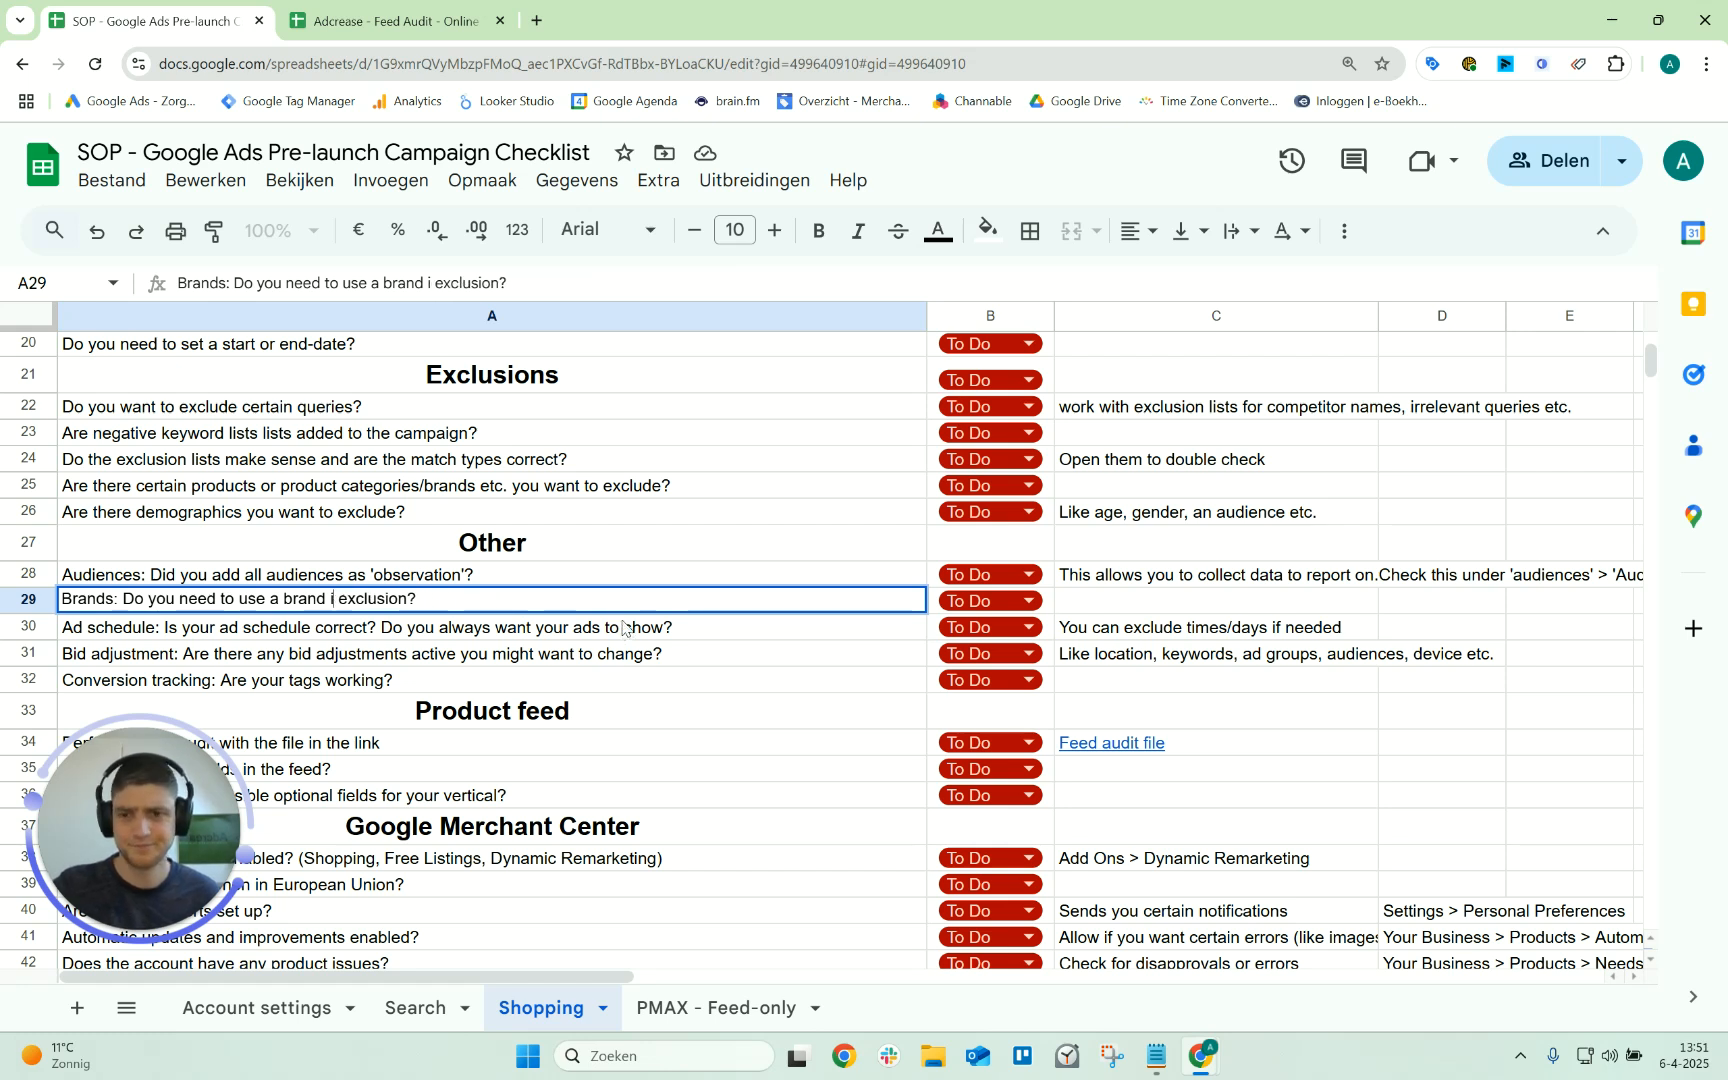
key(Return)
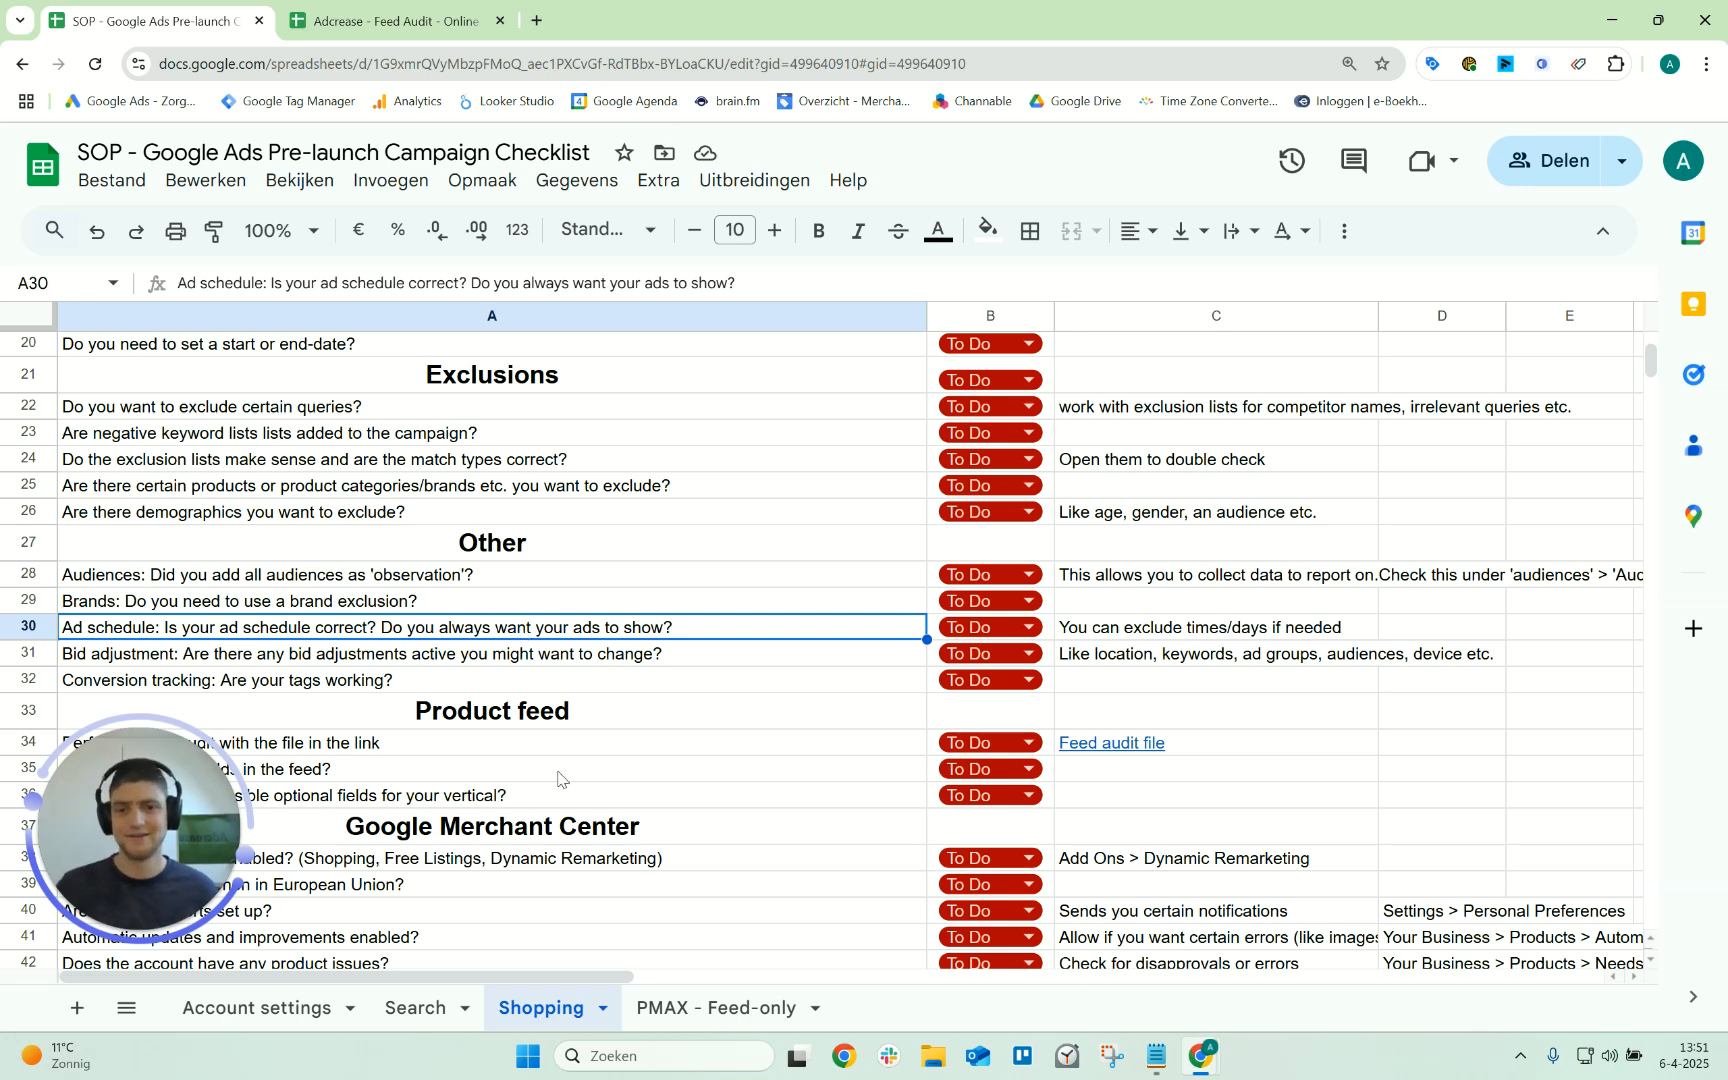
Review the ad schedule, bid adjustment and conversion tracking checks in the Other section
scroll(545, 645, down, 1)
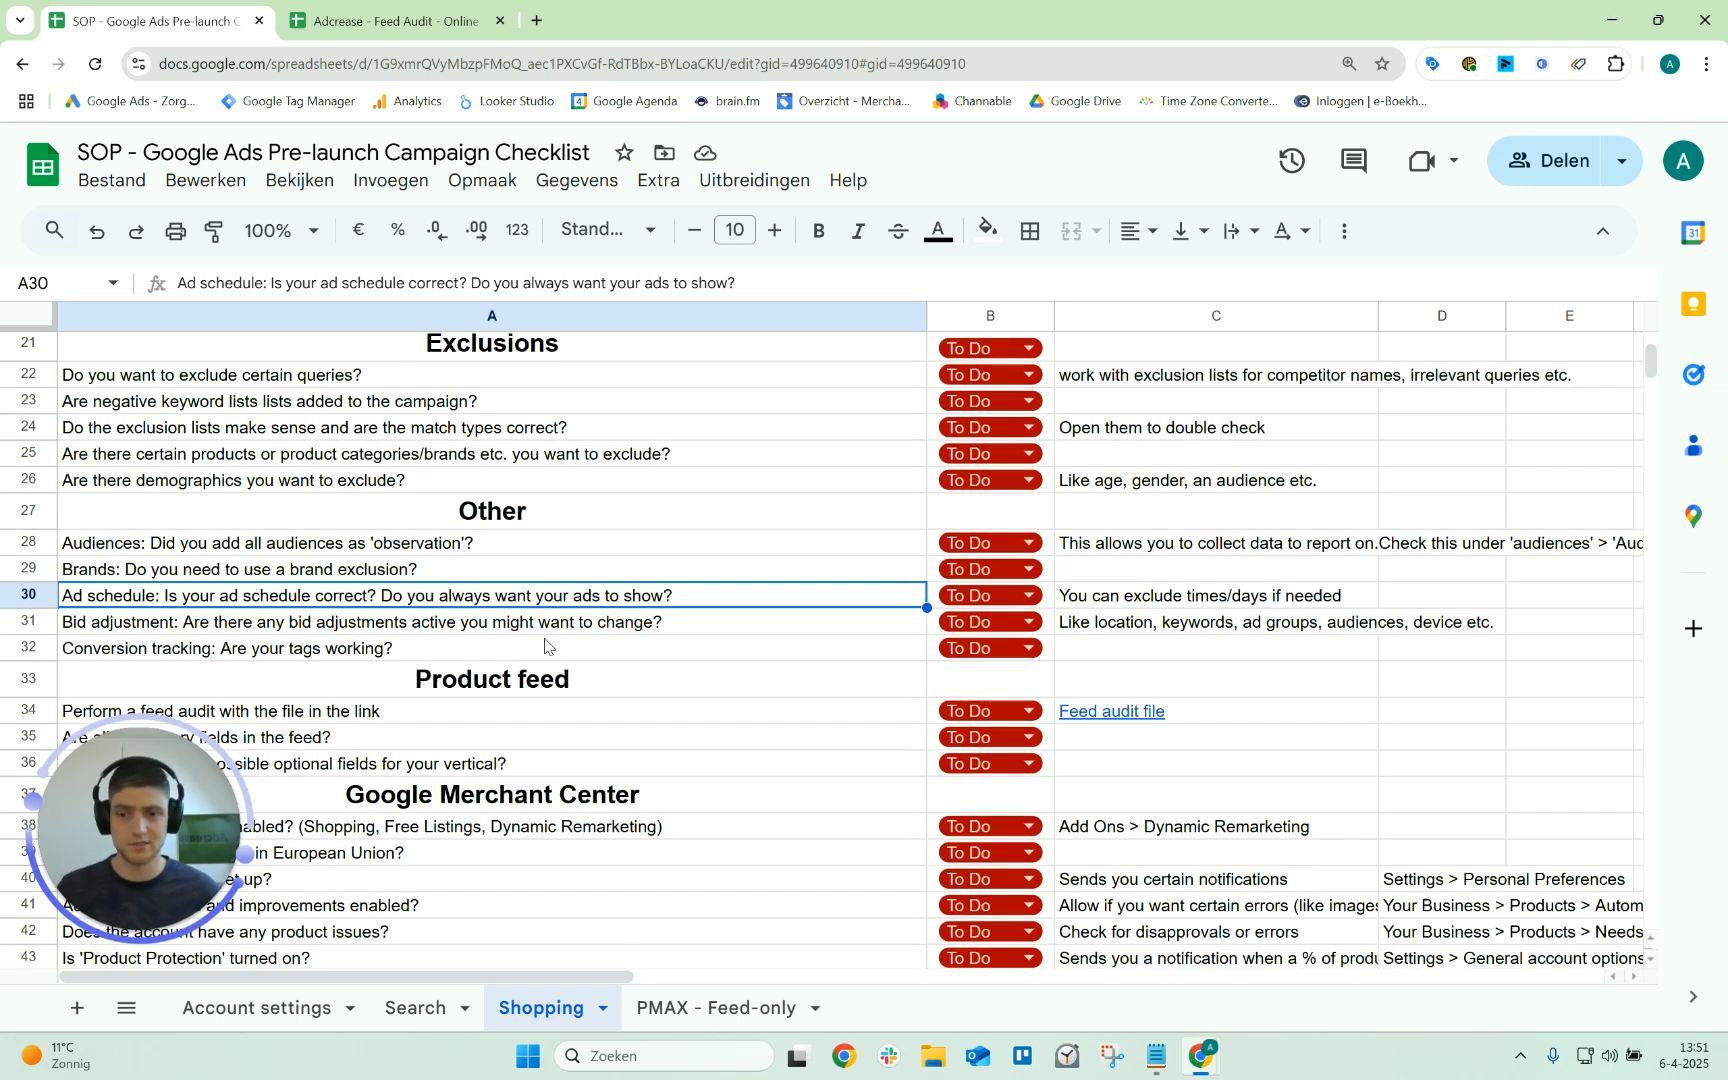
scroll(545, 645, down, 1)
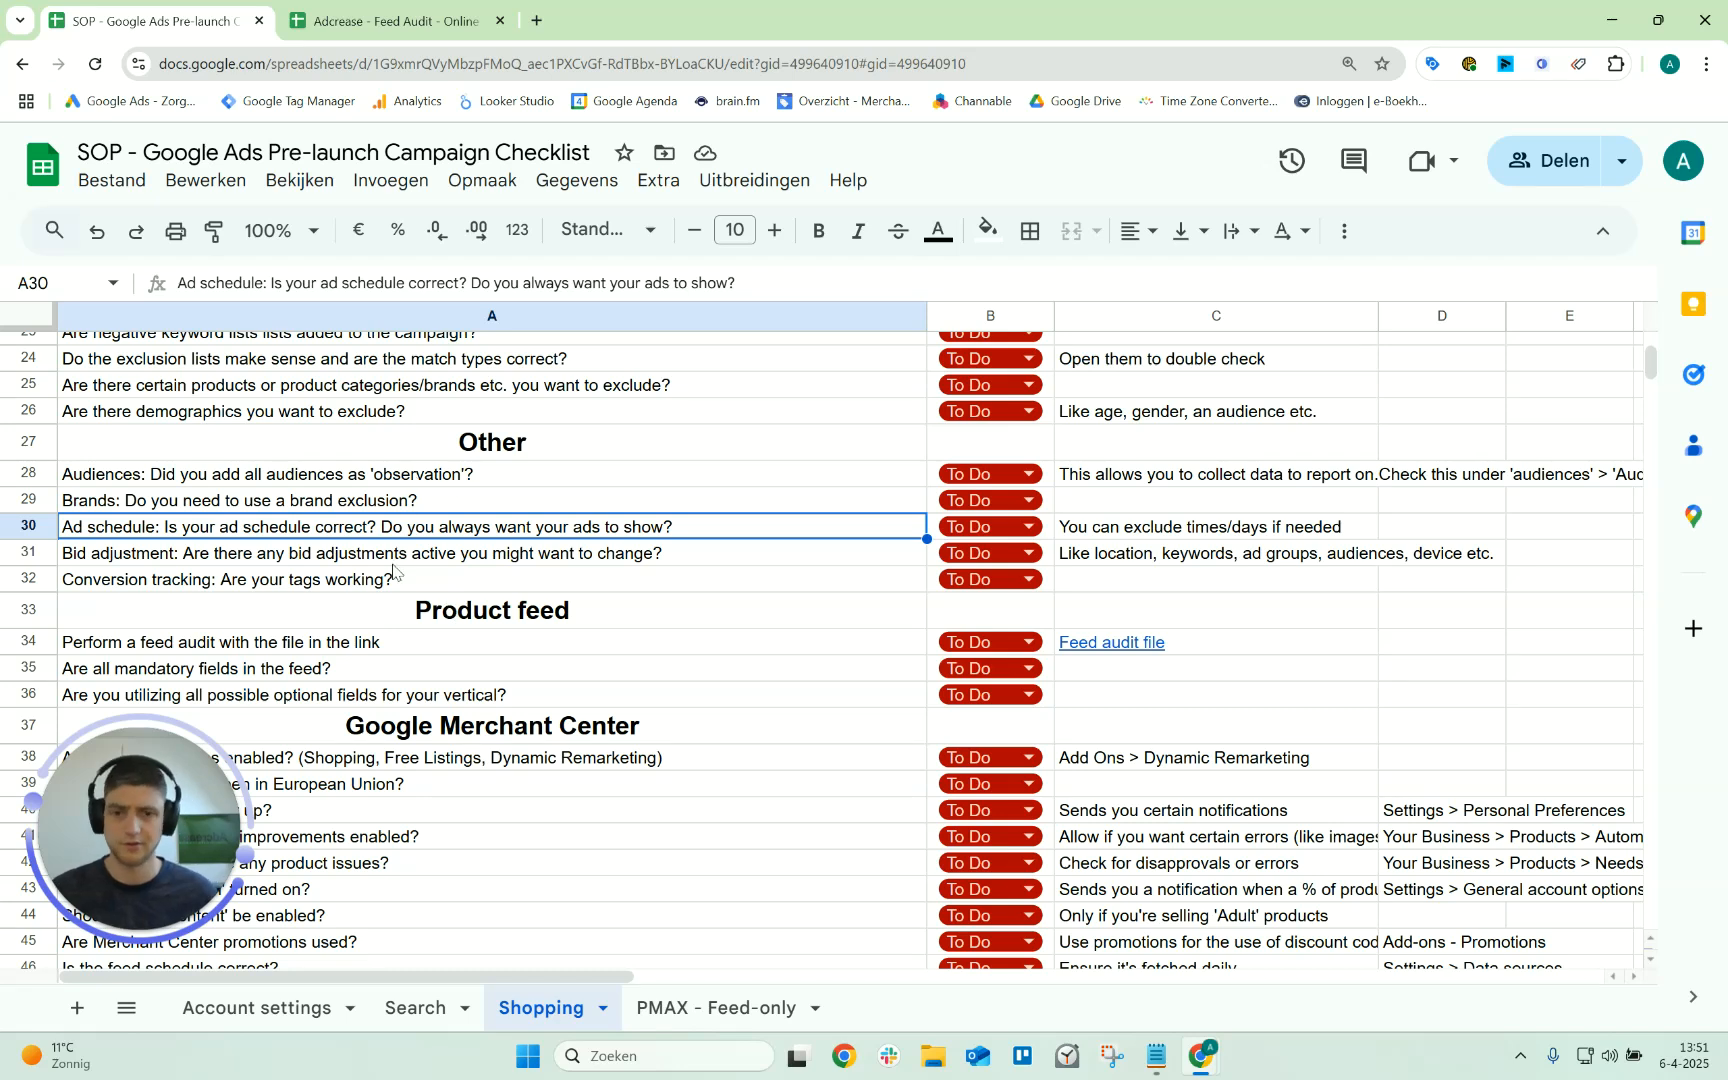
click(340, 558)
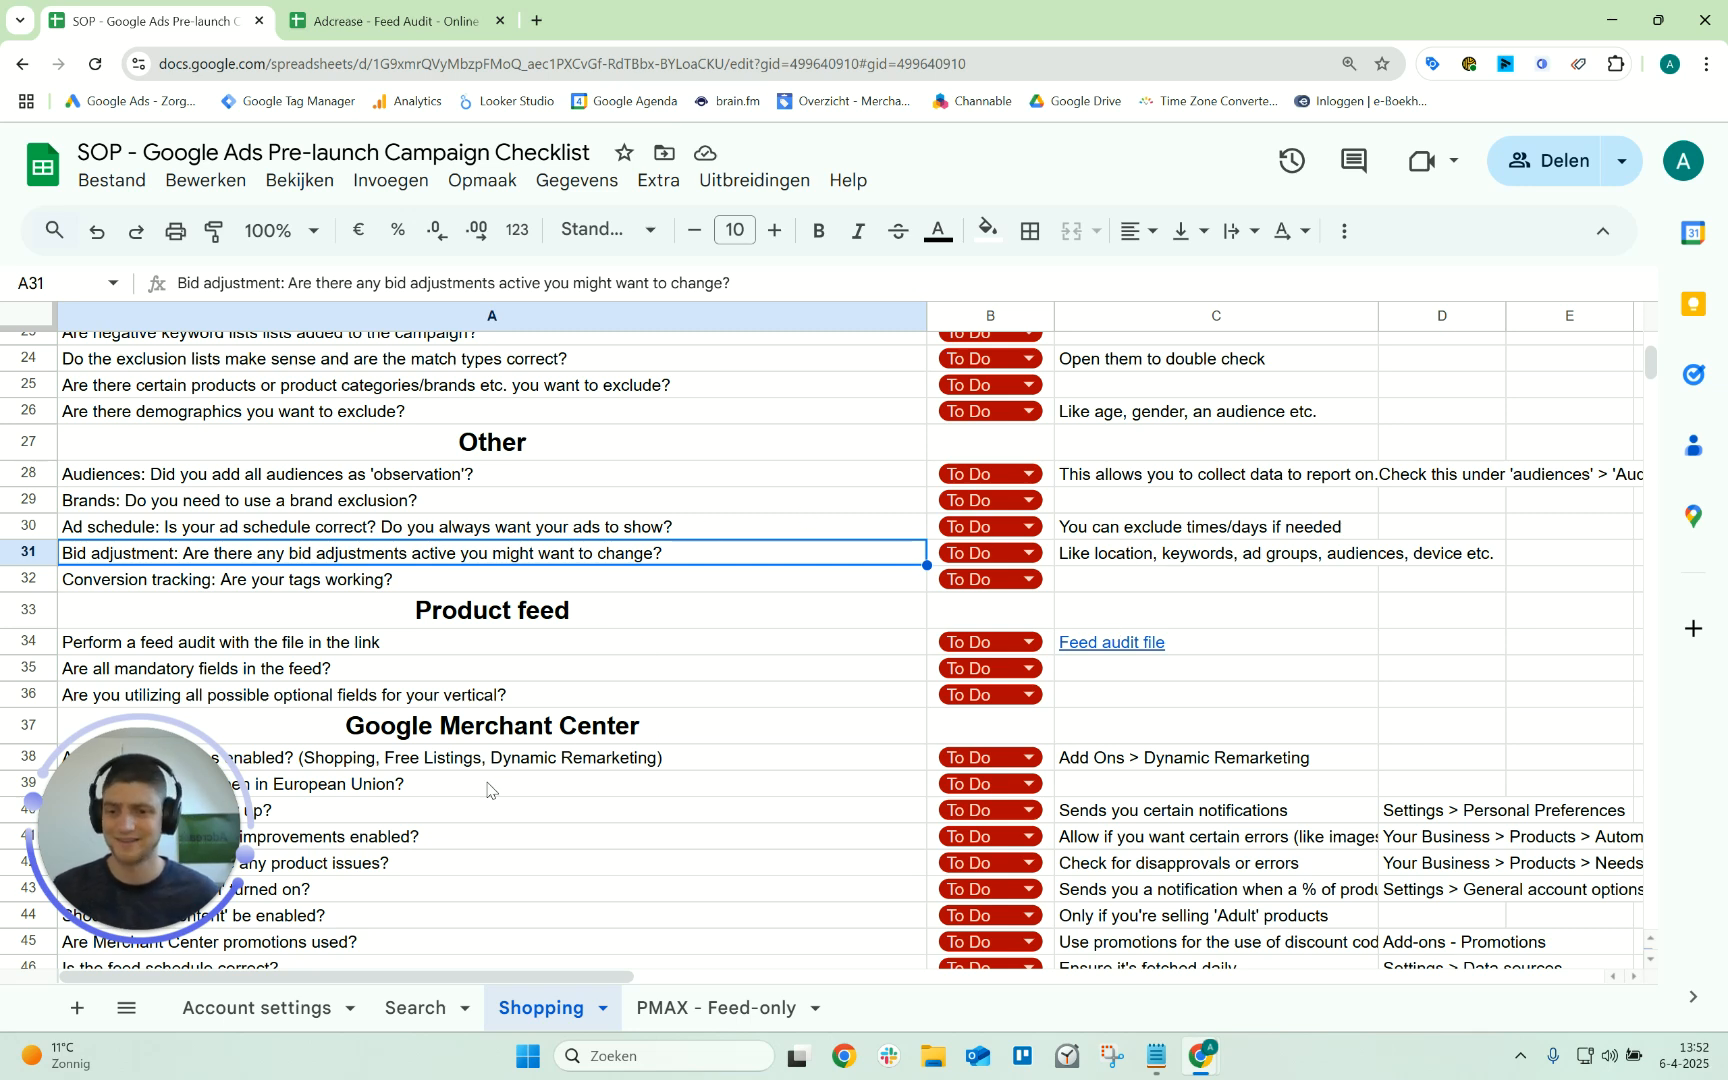
click(326, 586)
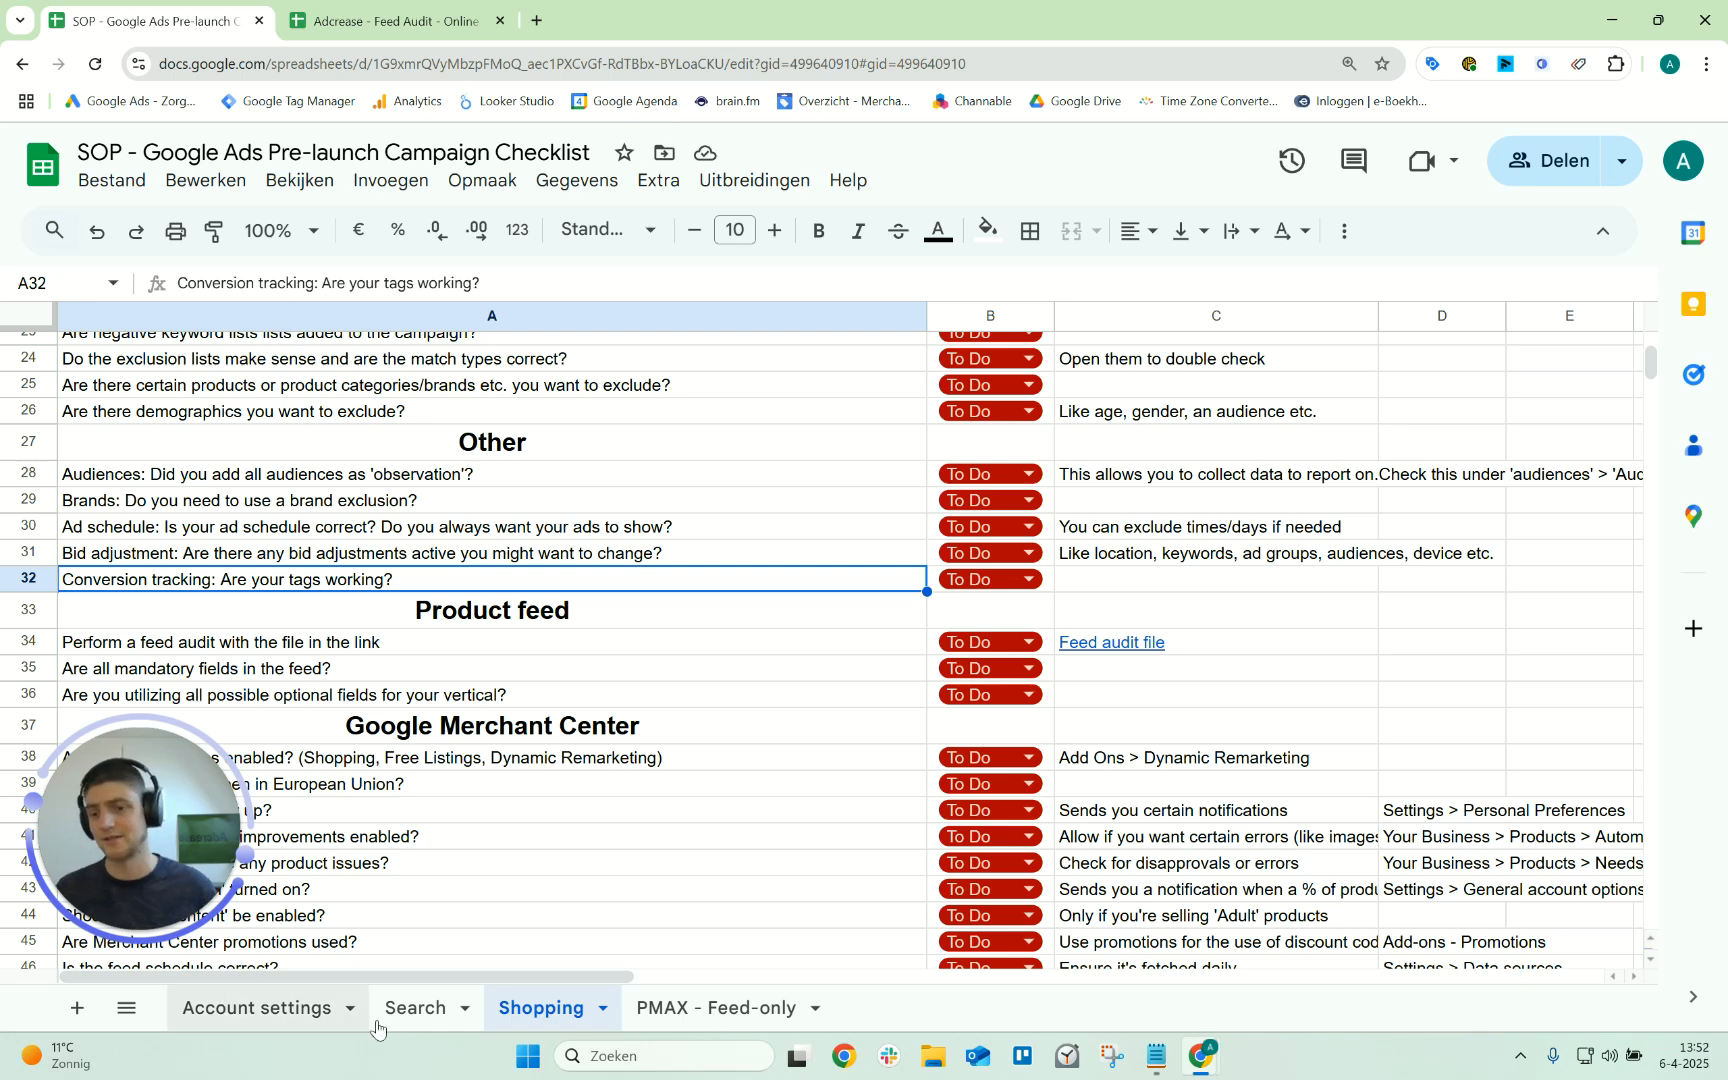
Review the feed audit check in the Product feed section
scroll(455, 424, down, 1)
click(408, 566)
click(401, 537)
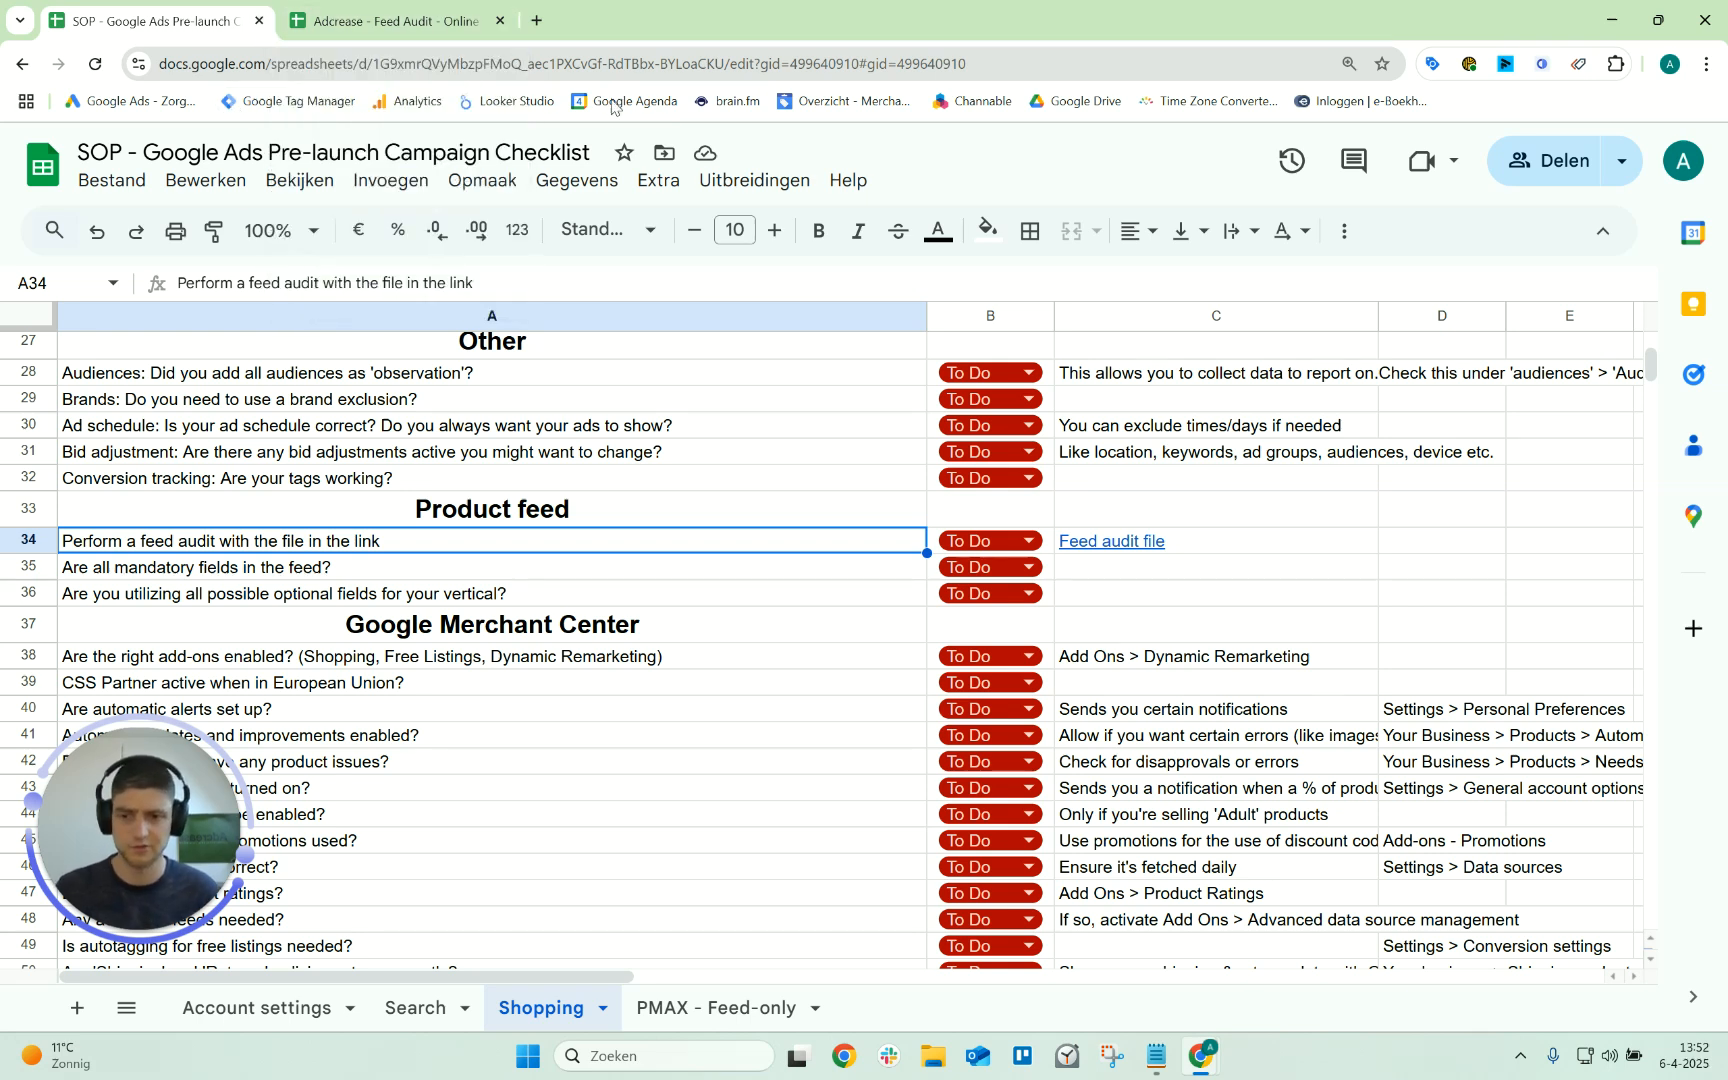
Switch to the Adcrease Feed Audit spreadsheet and look through its full list of required and optional feed fields
click(388, 18)
click(508, 642)
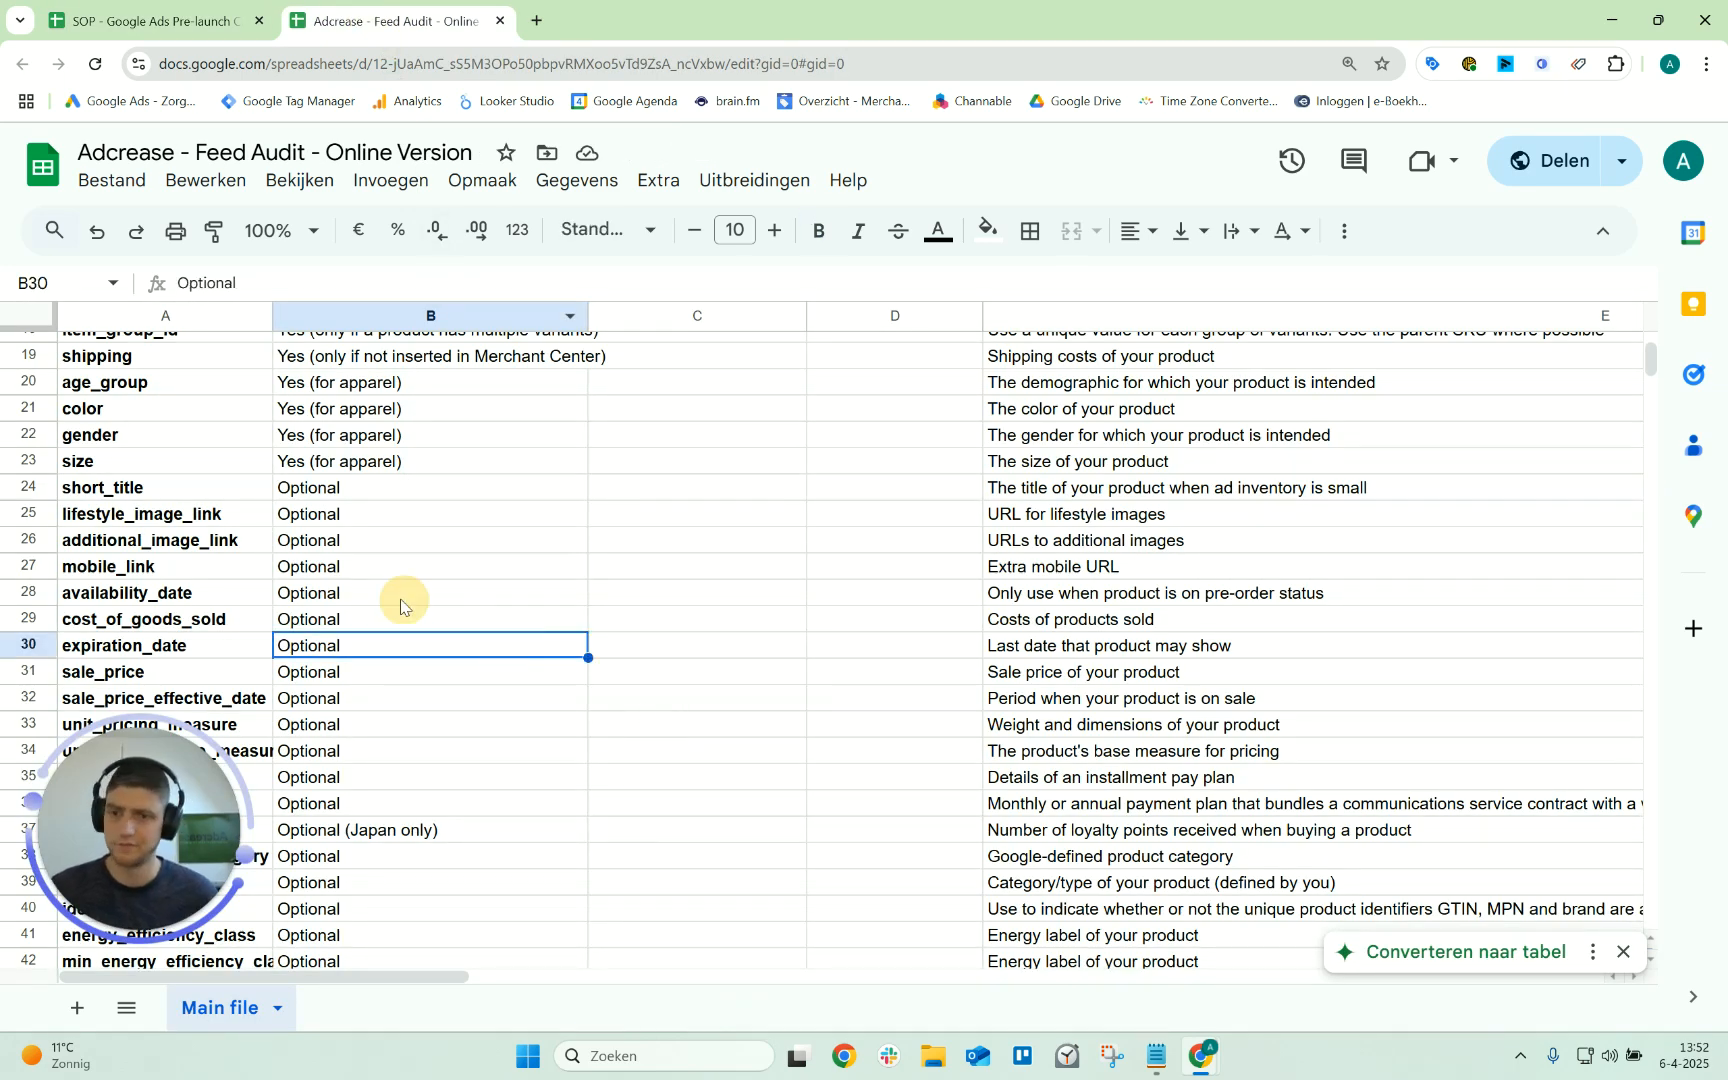
scroll(337, 483, up, 5)
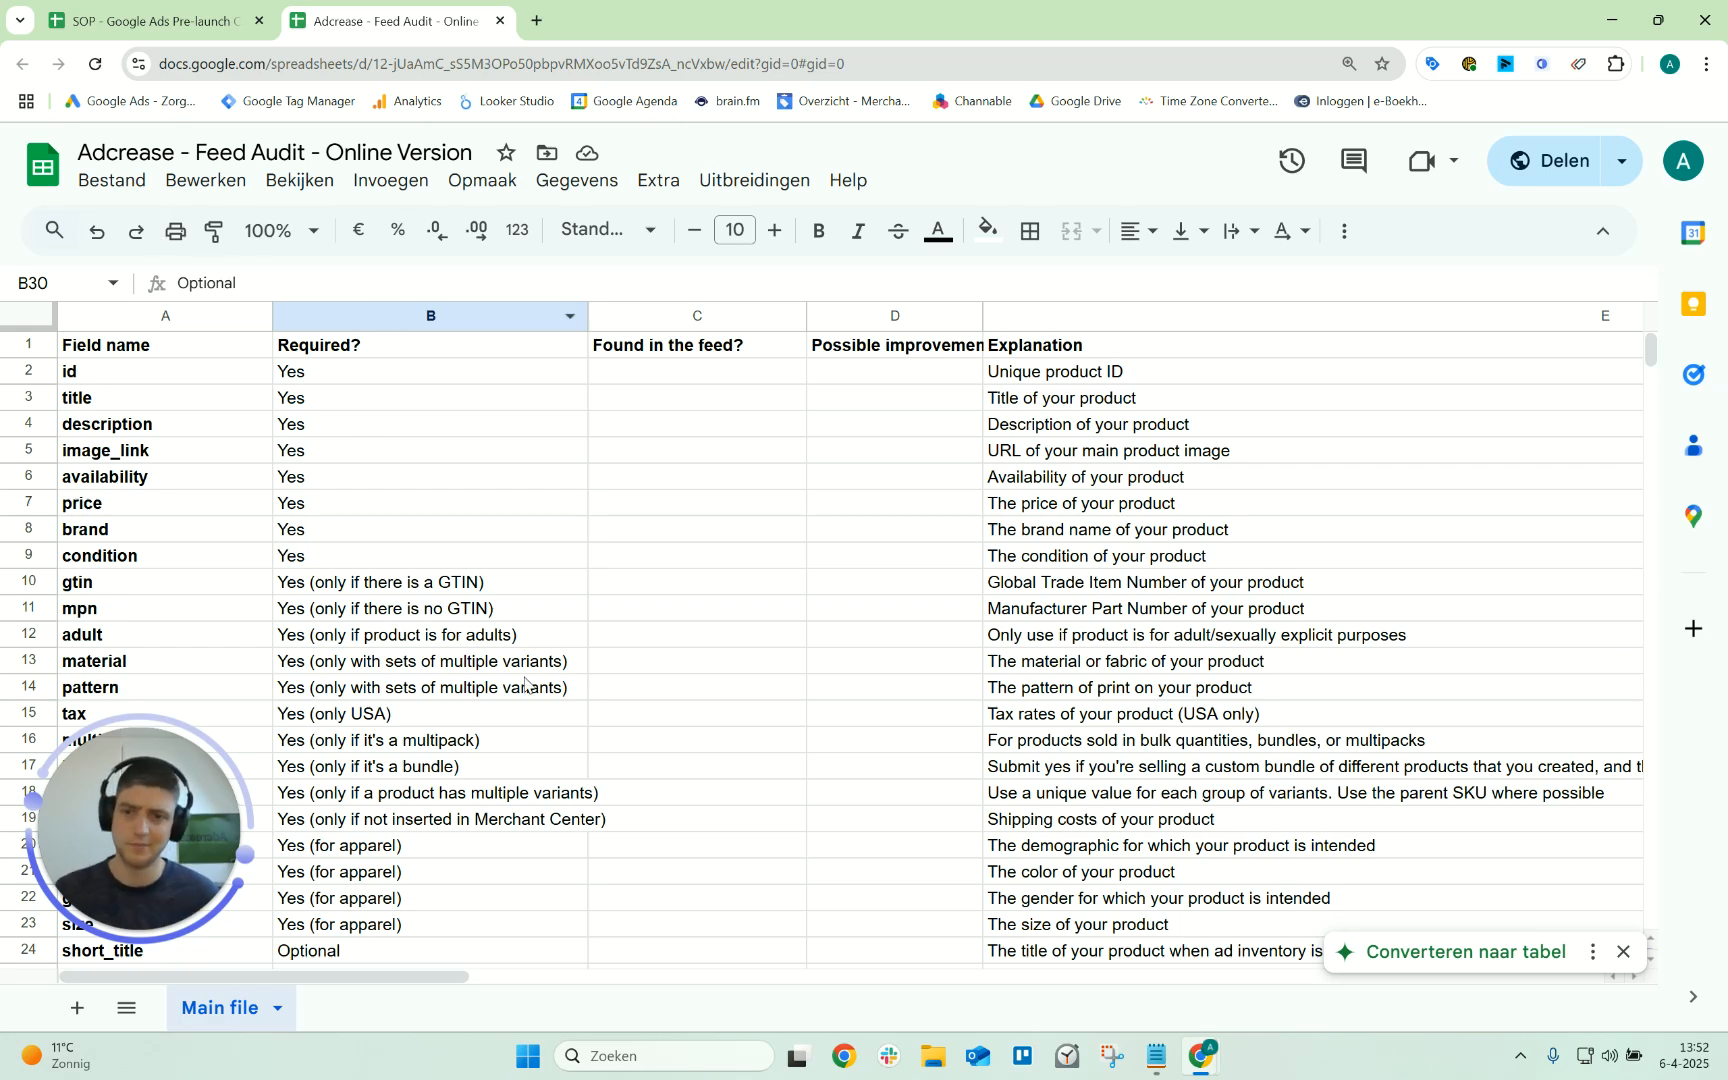
scroll(330, 610, down, 10)
scroll(335, 518, down, 5)
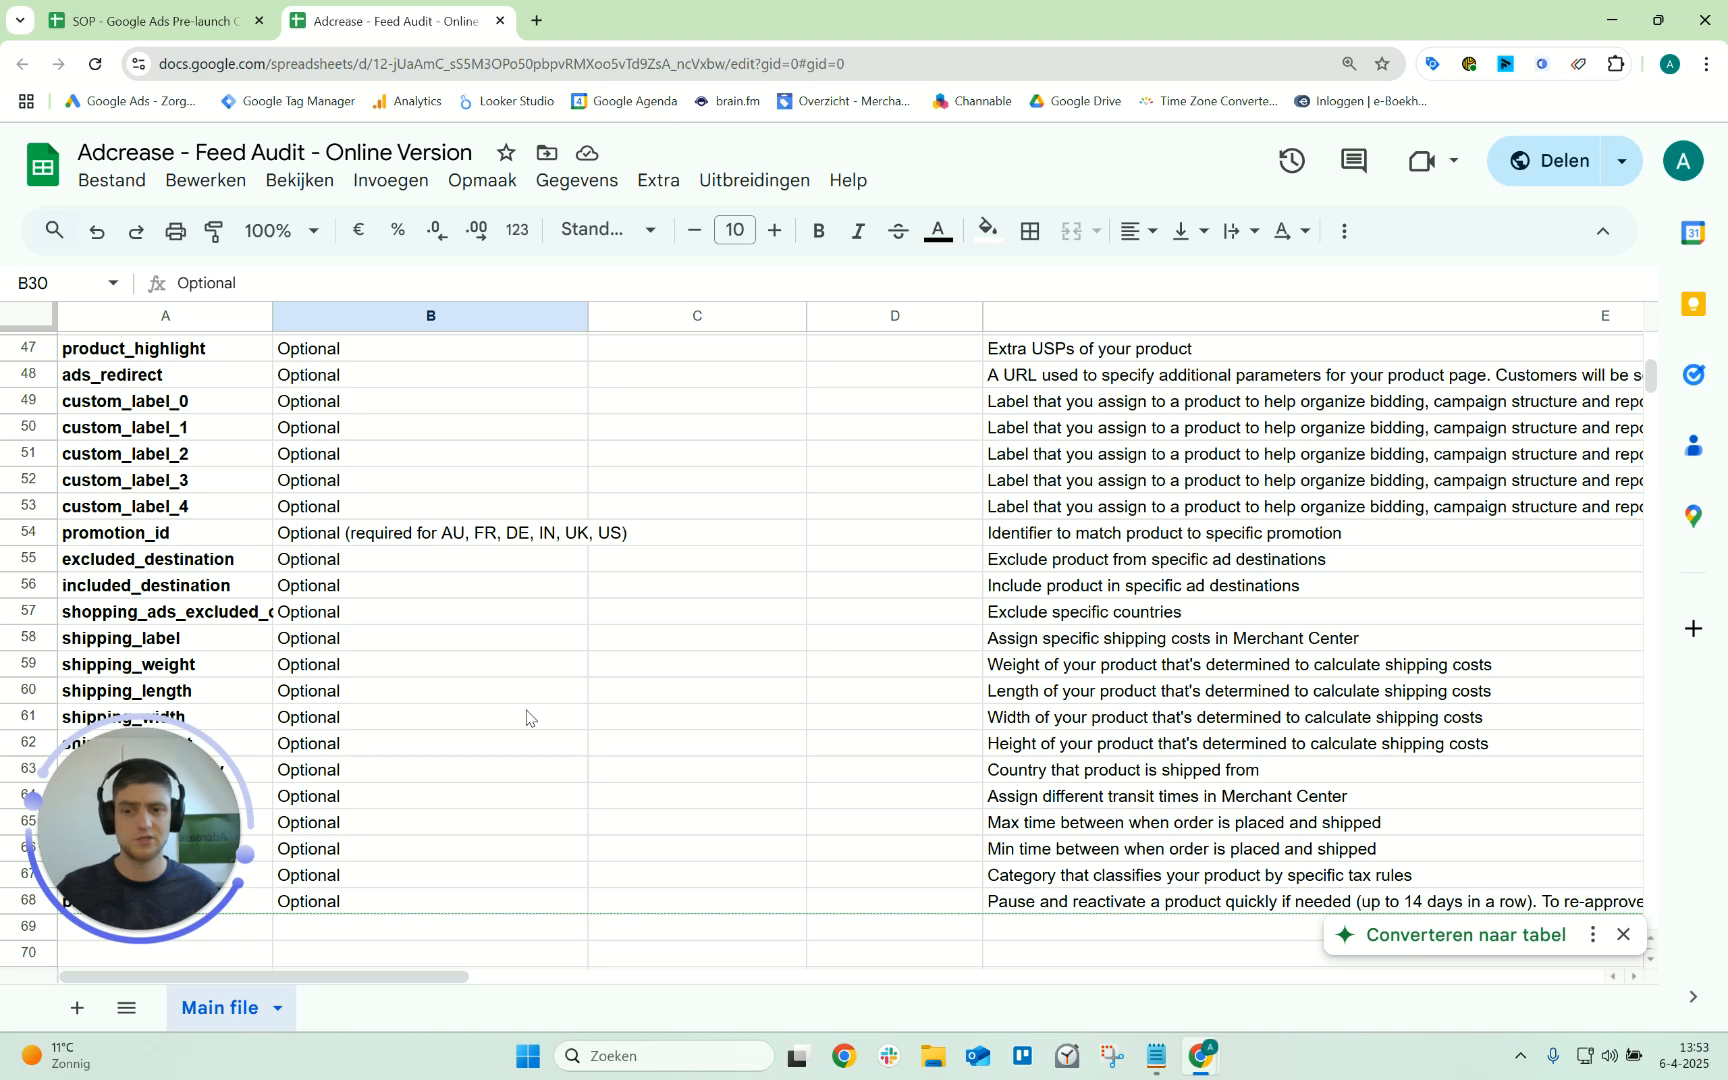
scroll(527, 717, up, 15)
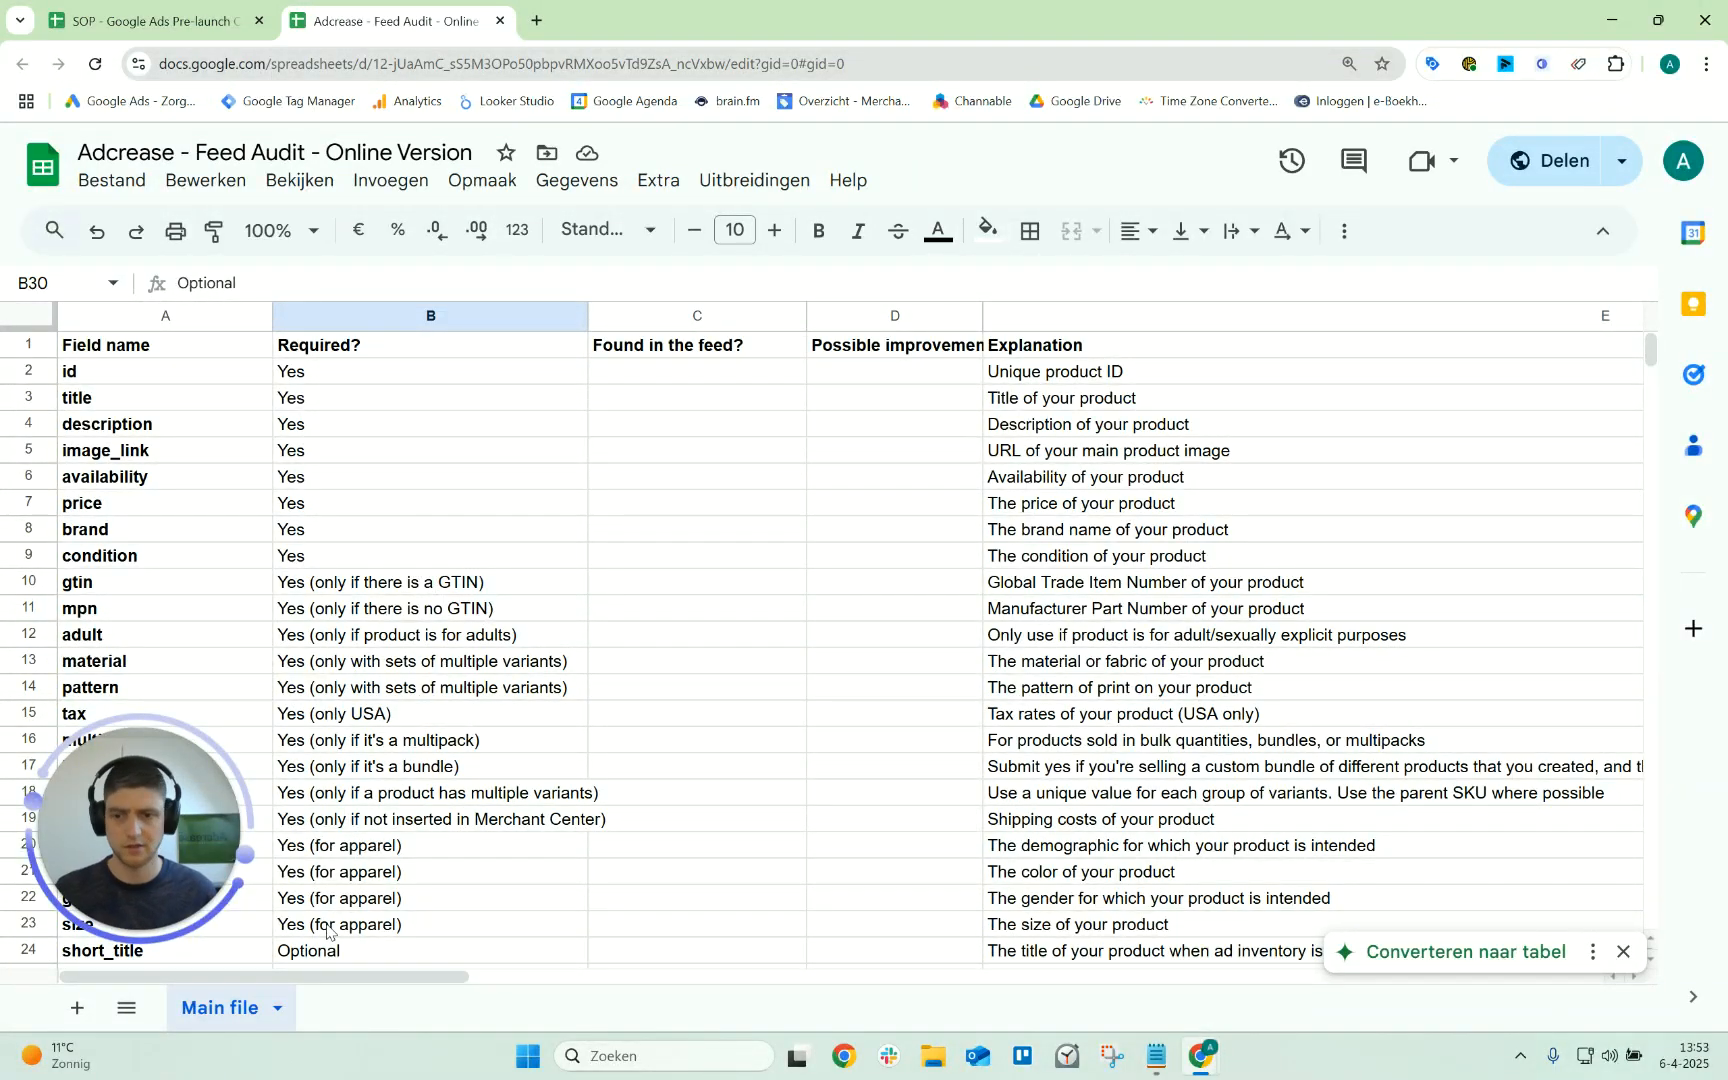
Examine the Extra details column of the feed audit, then go back to the Required? column
drag(405, 983, 742, 970)
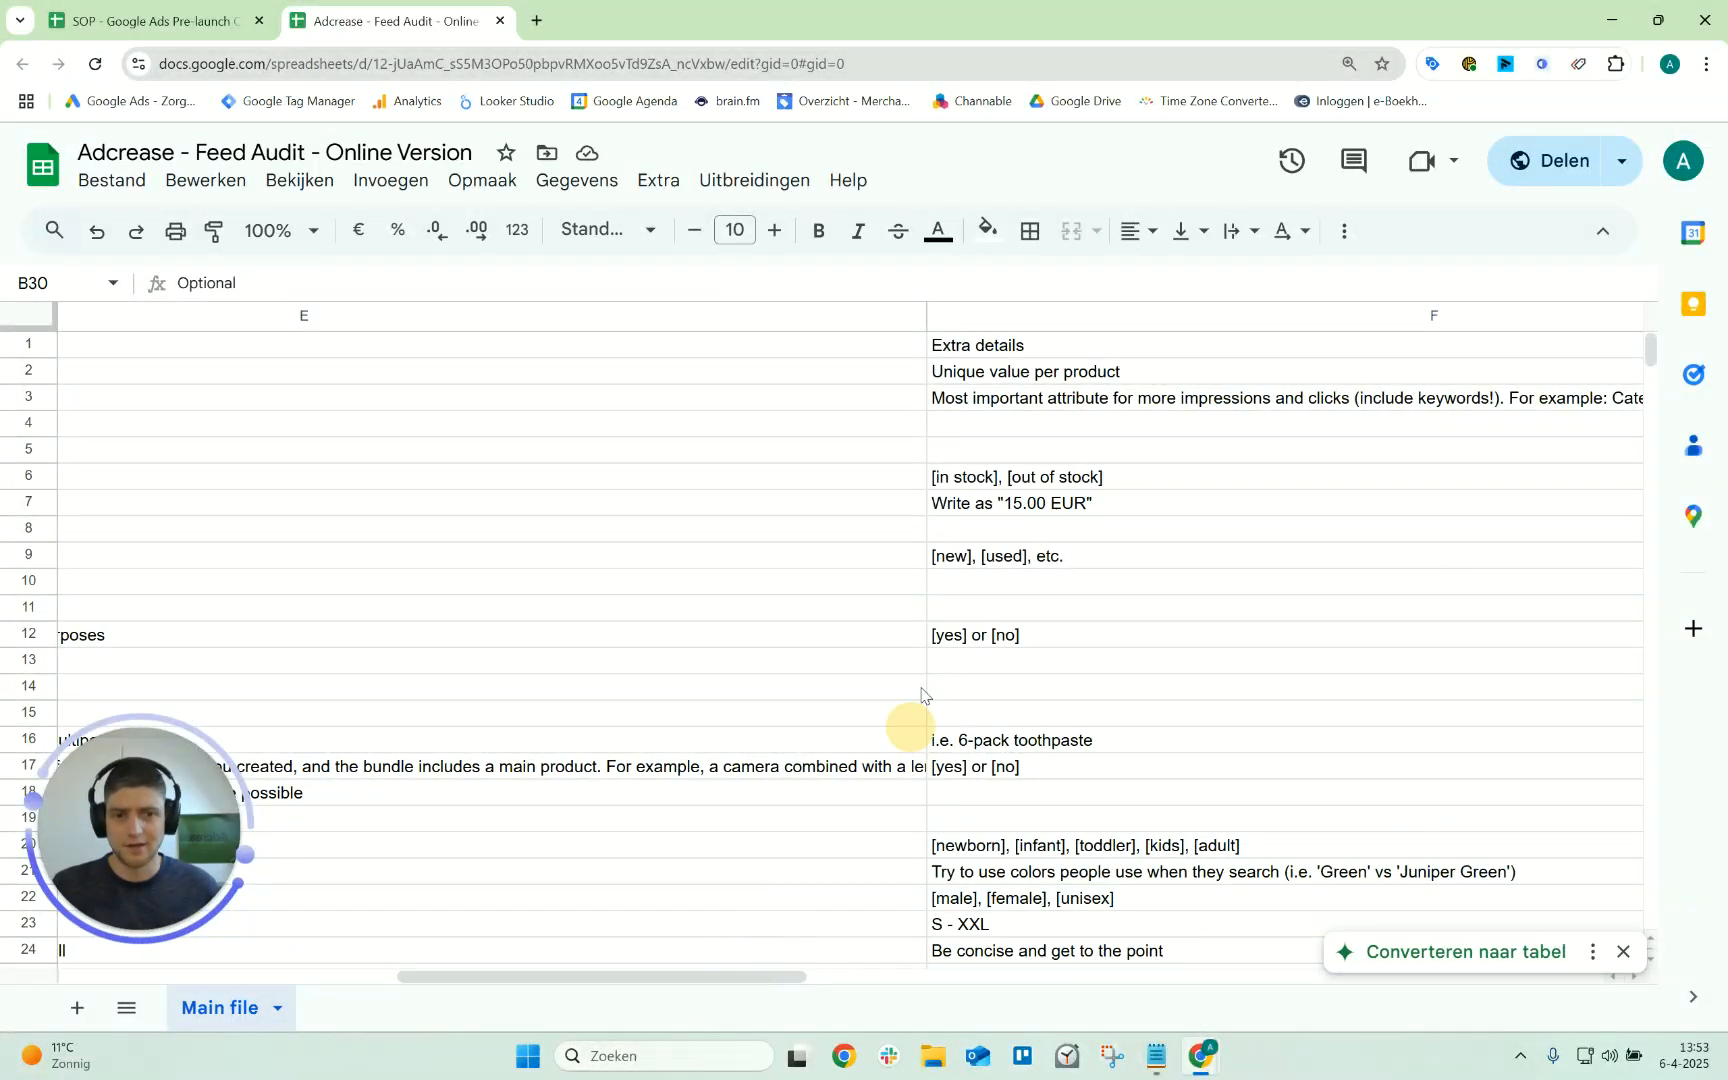
click(1035, 502)
click(1092, 452)
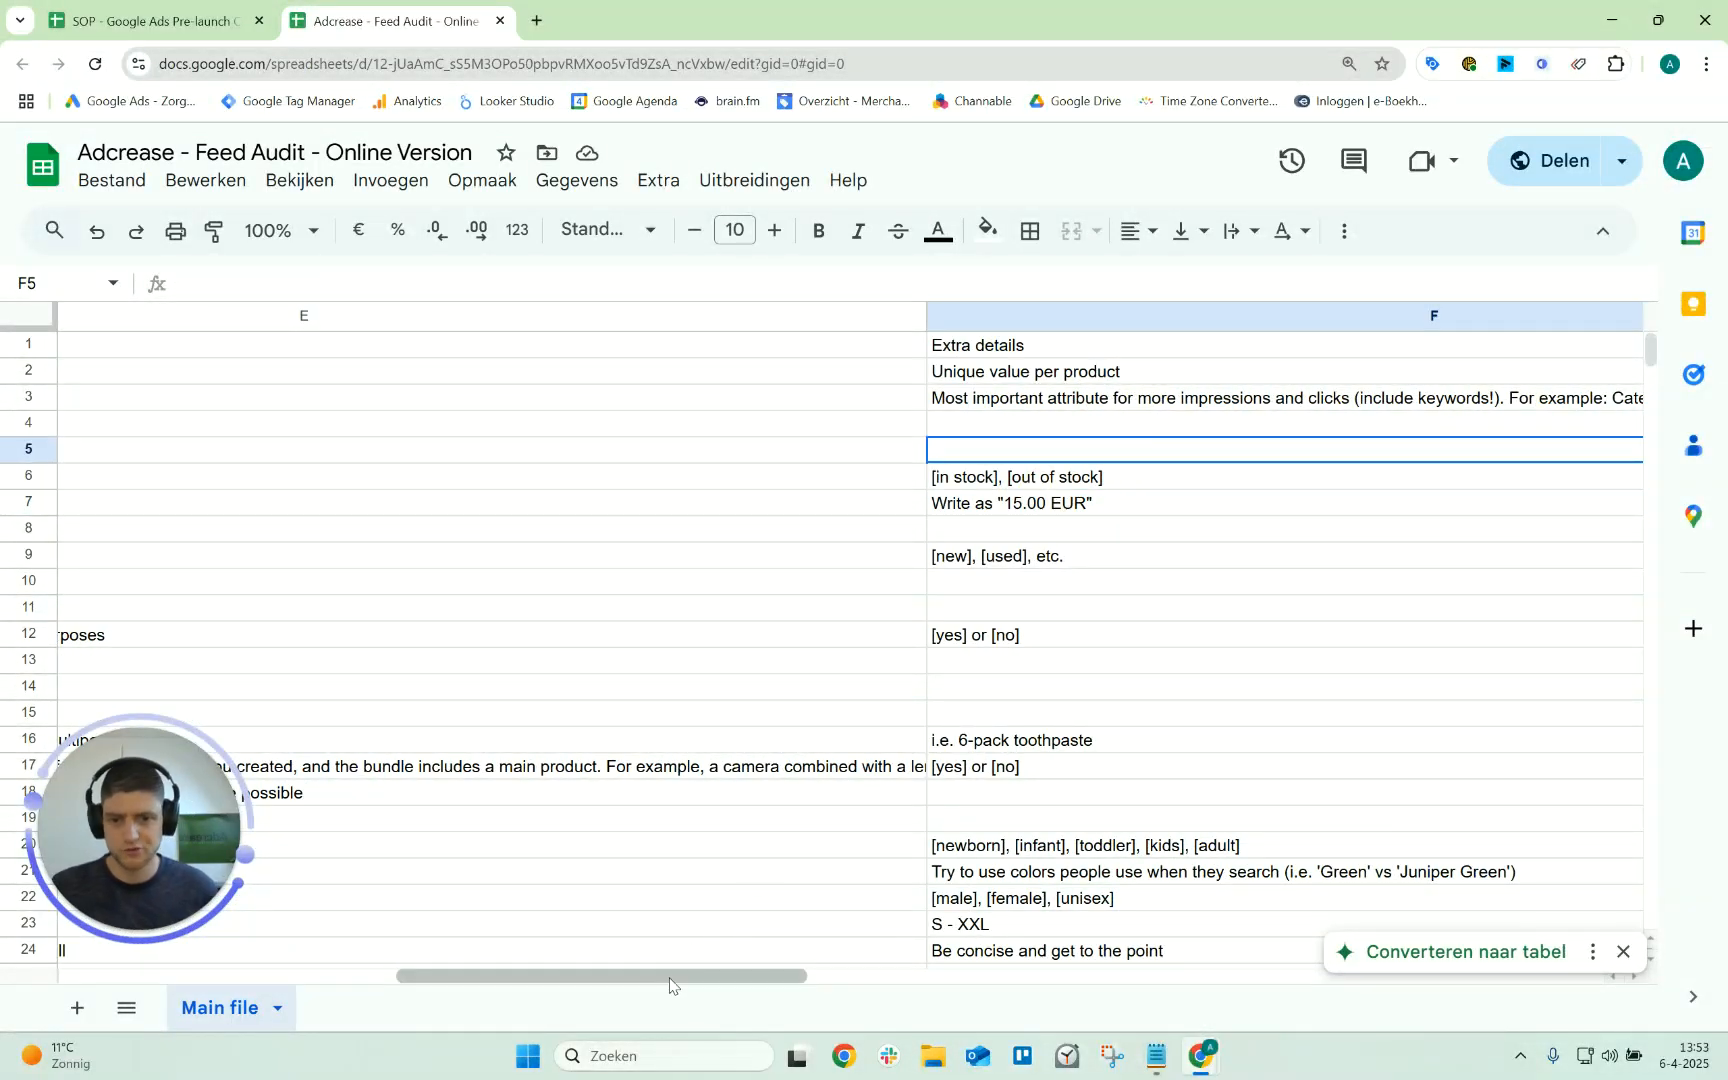
drag(685, 975, 347, 975)
click(404, 445)
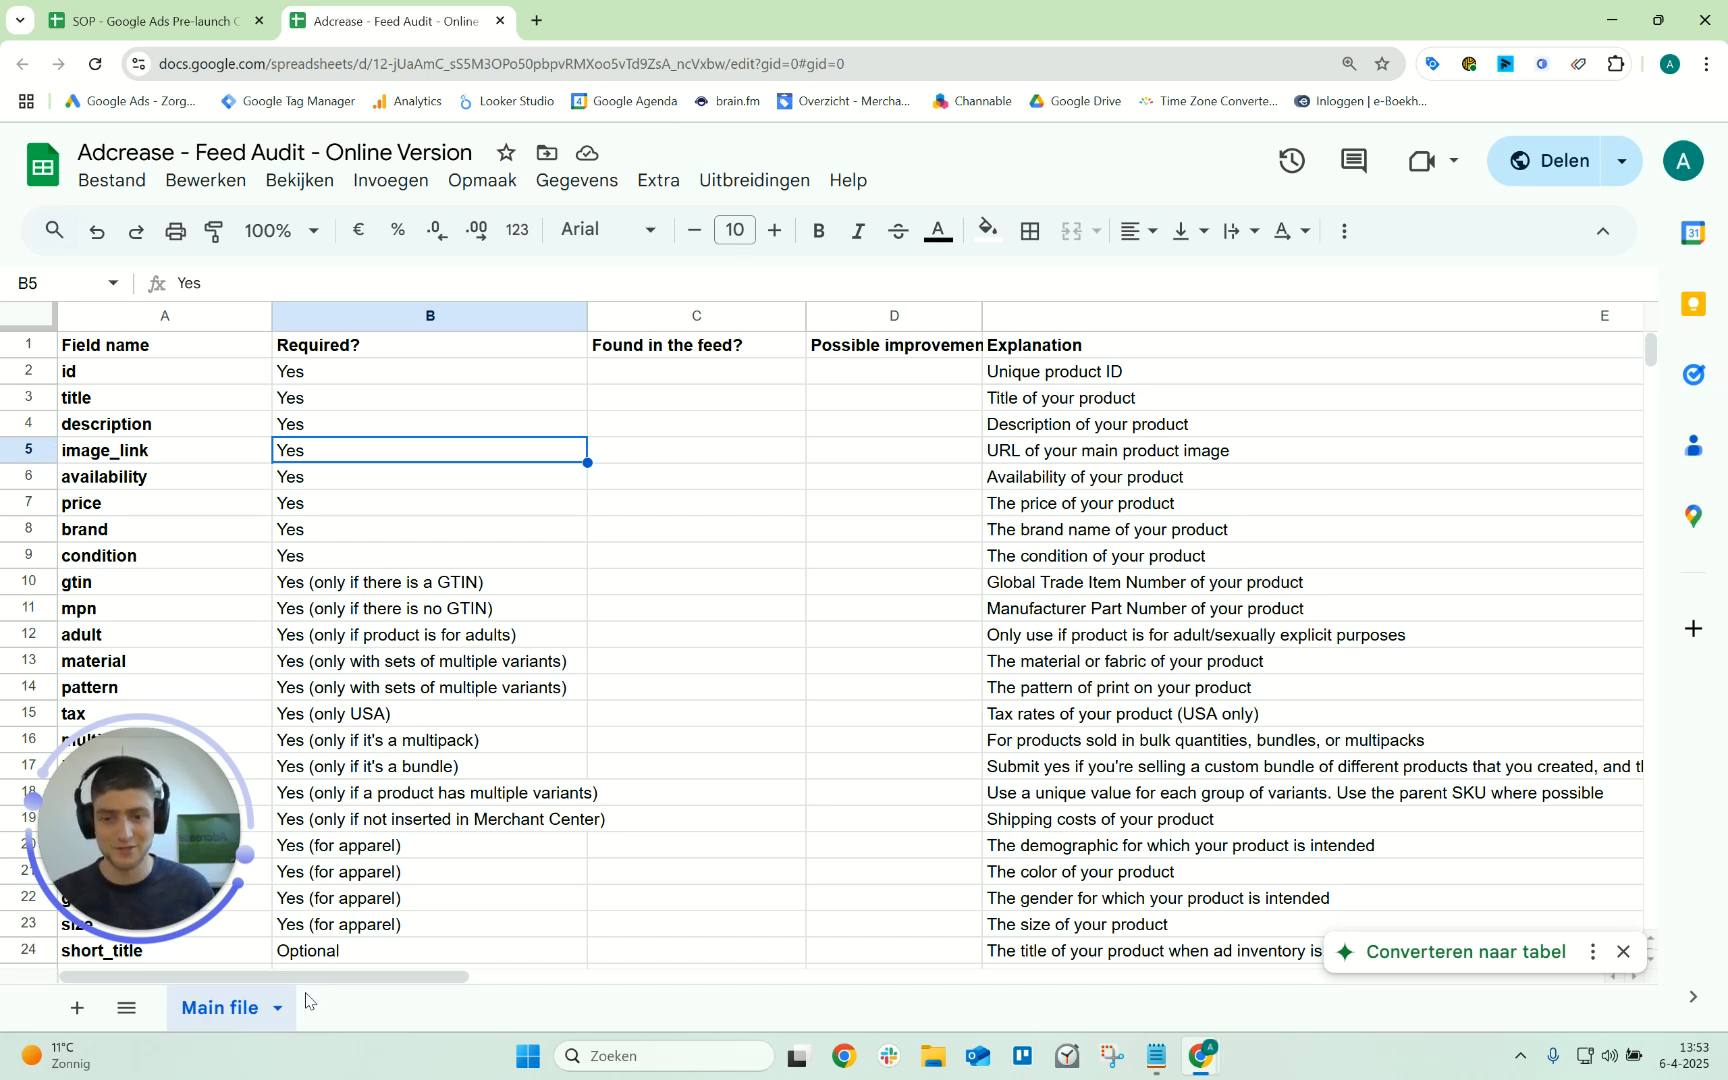
Read the extra details for the title field, covering the example title structure from category to color
drag(307, 978, 849, 933)
click(841, 421)
click(818, 396)
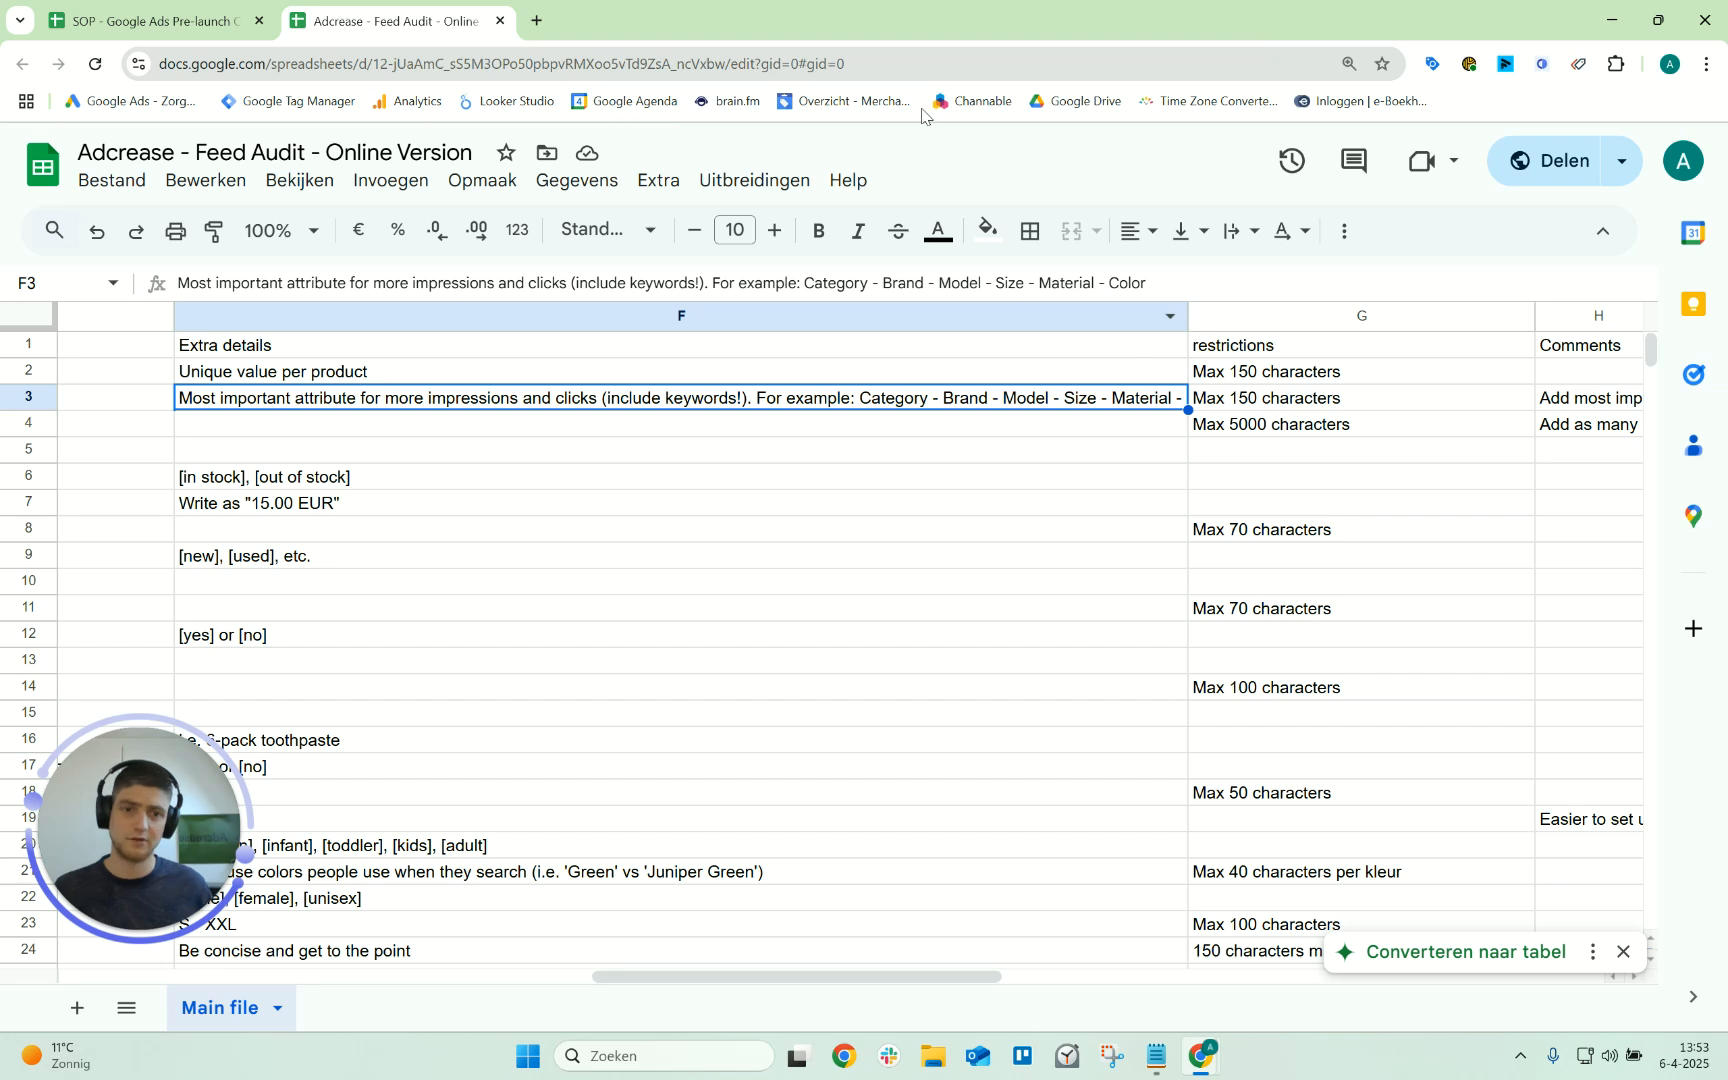
drag(1148, 287, 1107, 287)
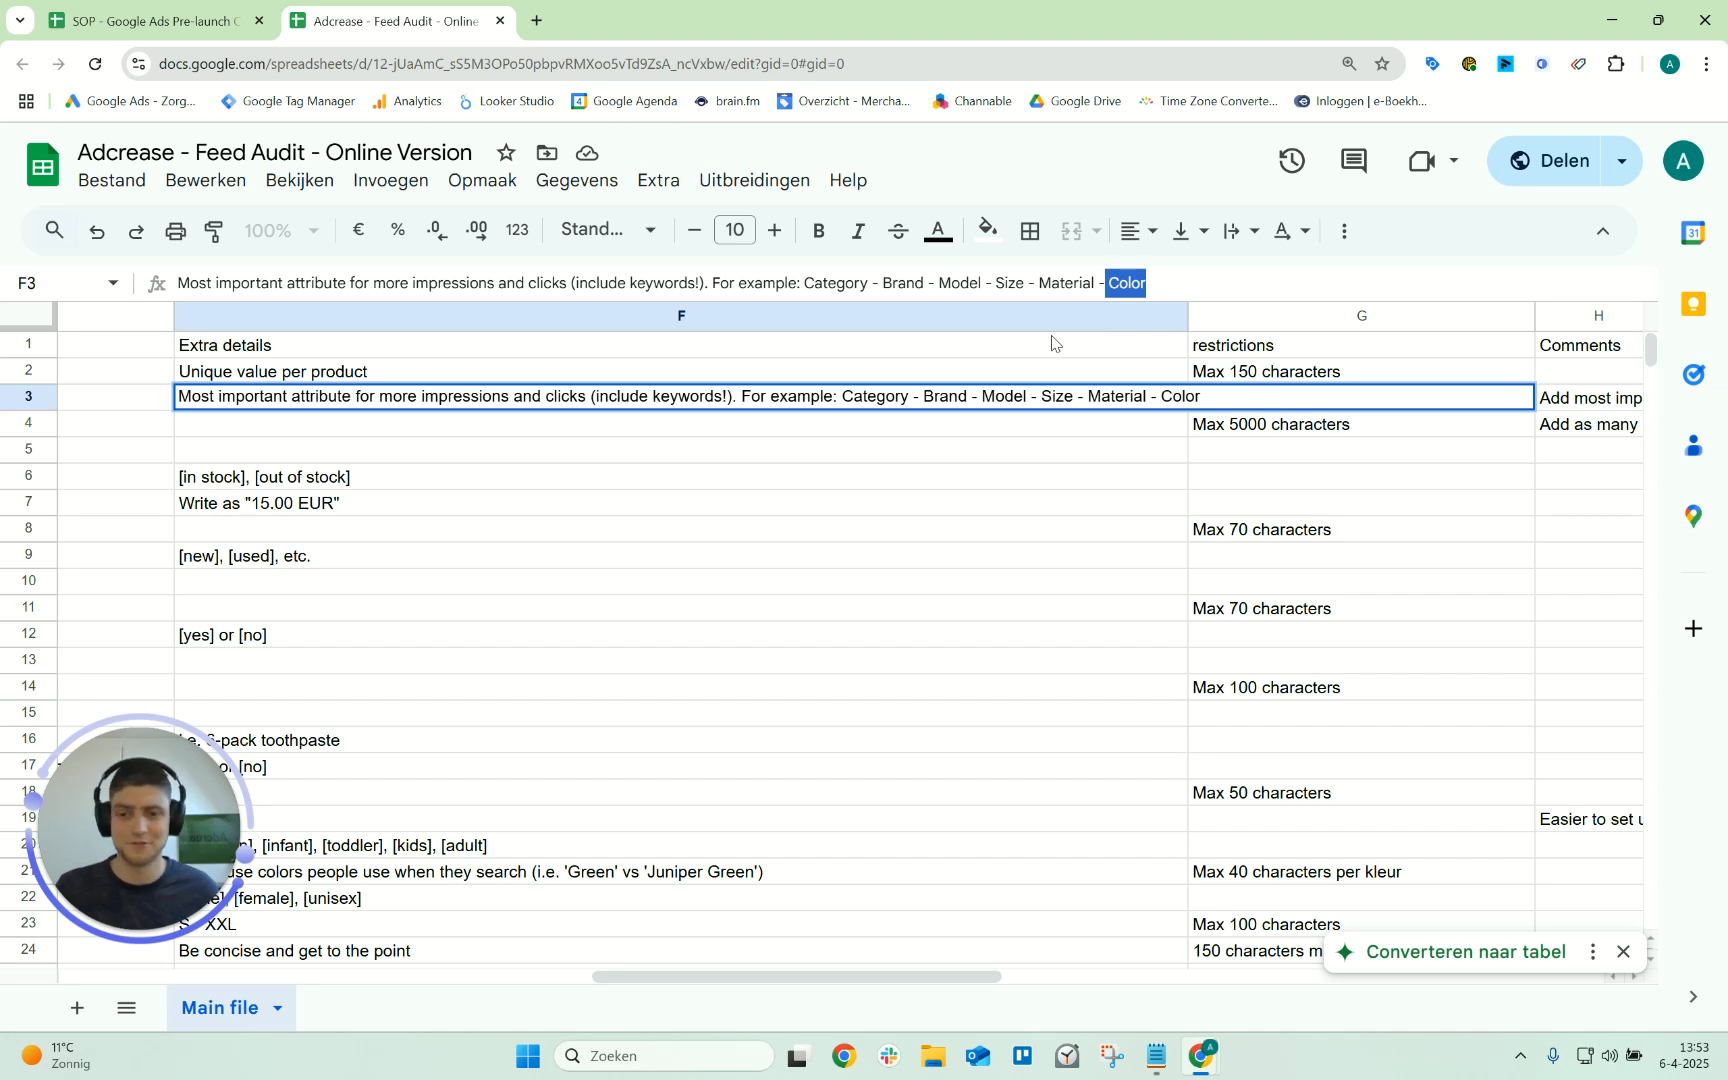
click(1196, 532)
click(828, 399)
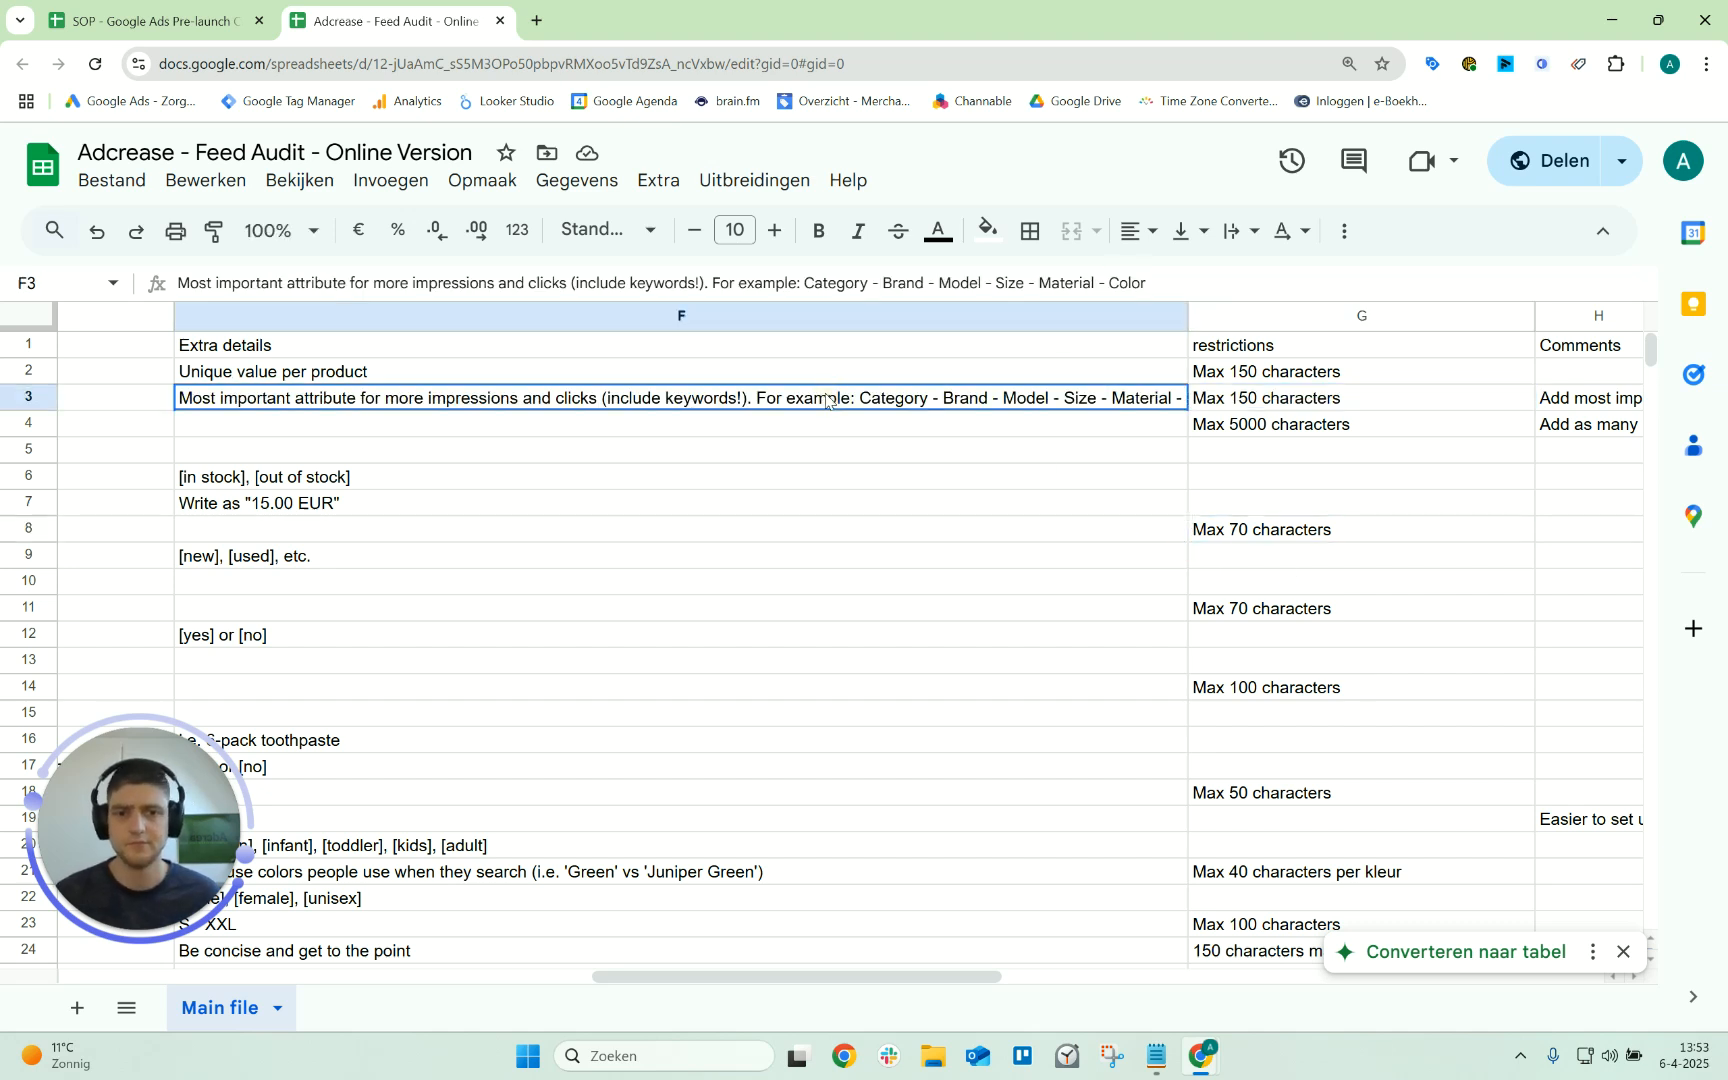
Look over the feed audit's field names and optional fields again, and switch back to the pre-launch campaign checklist
drag(795, 977, 265, 977)
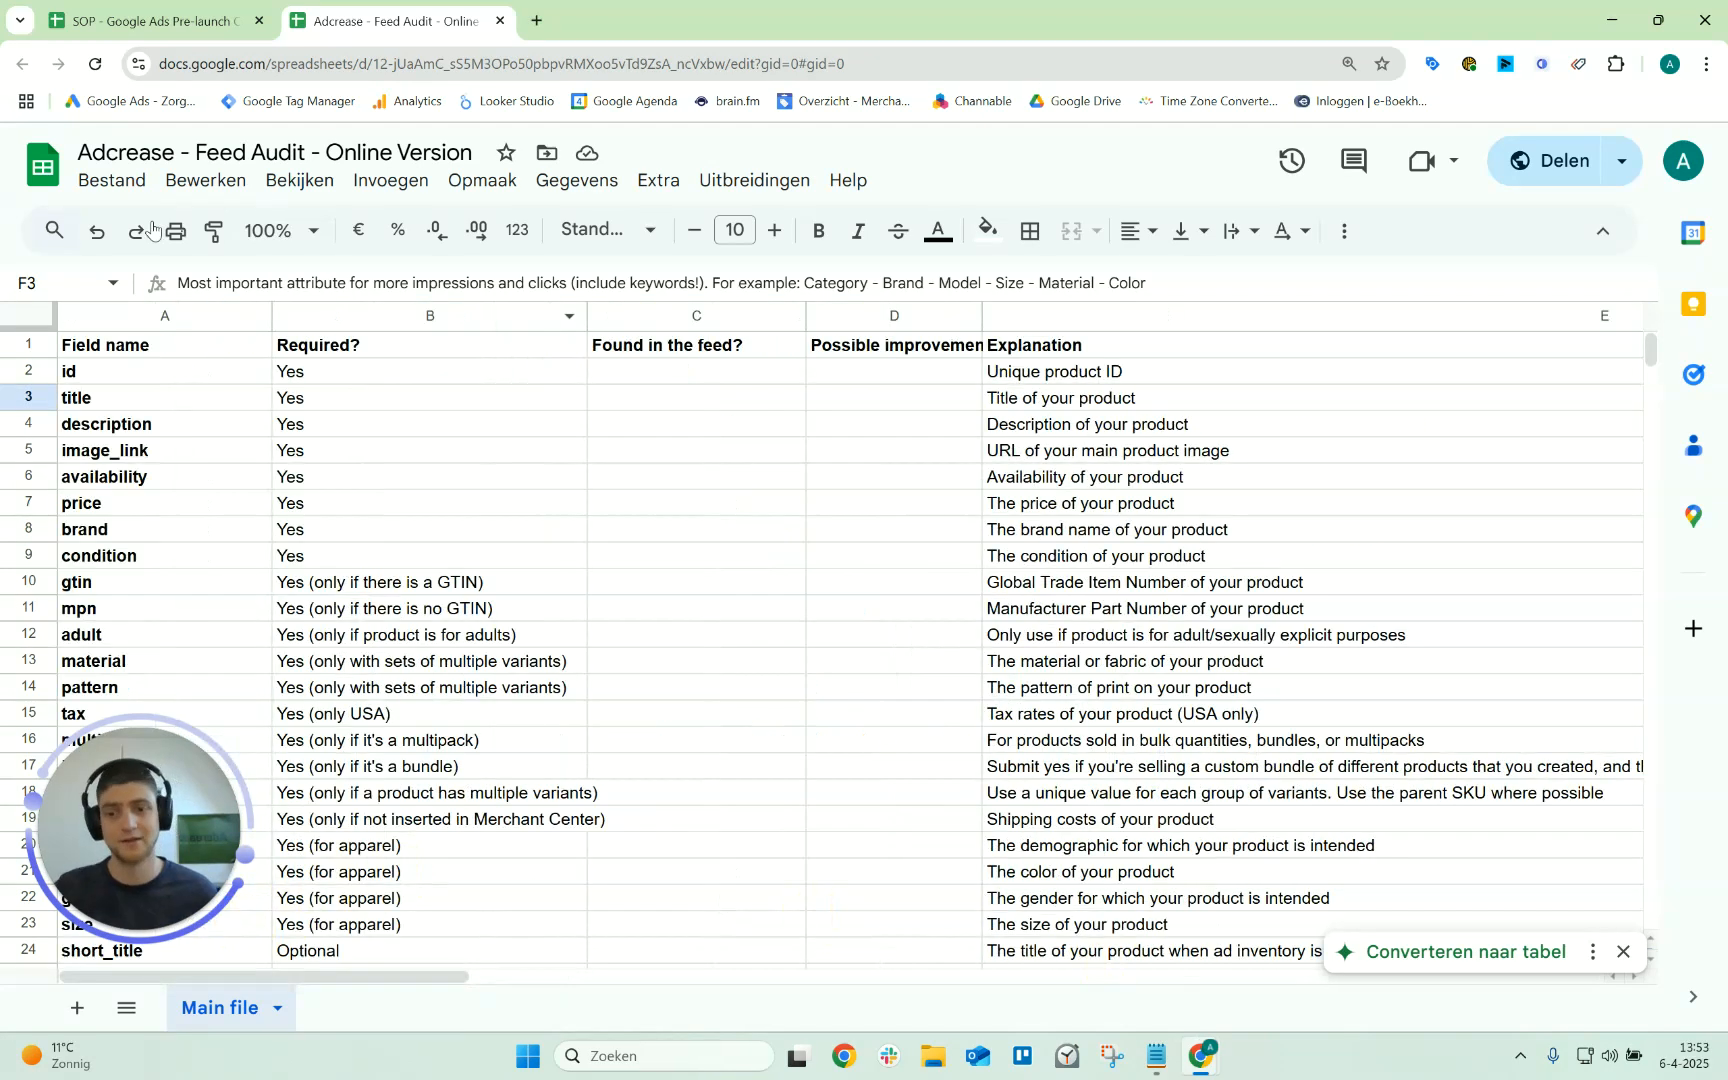
scroll(822, 646, down, 6)
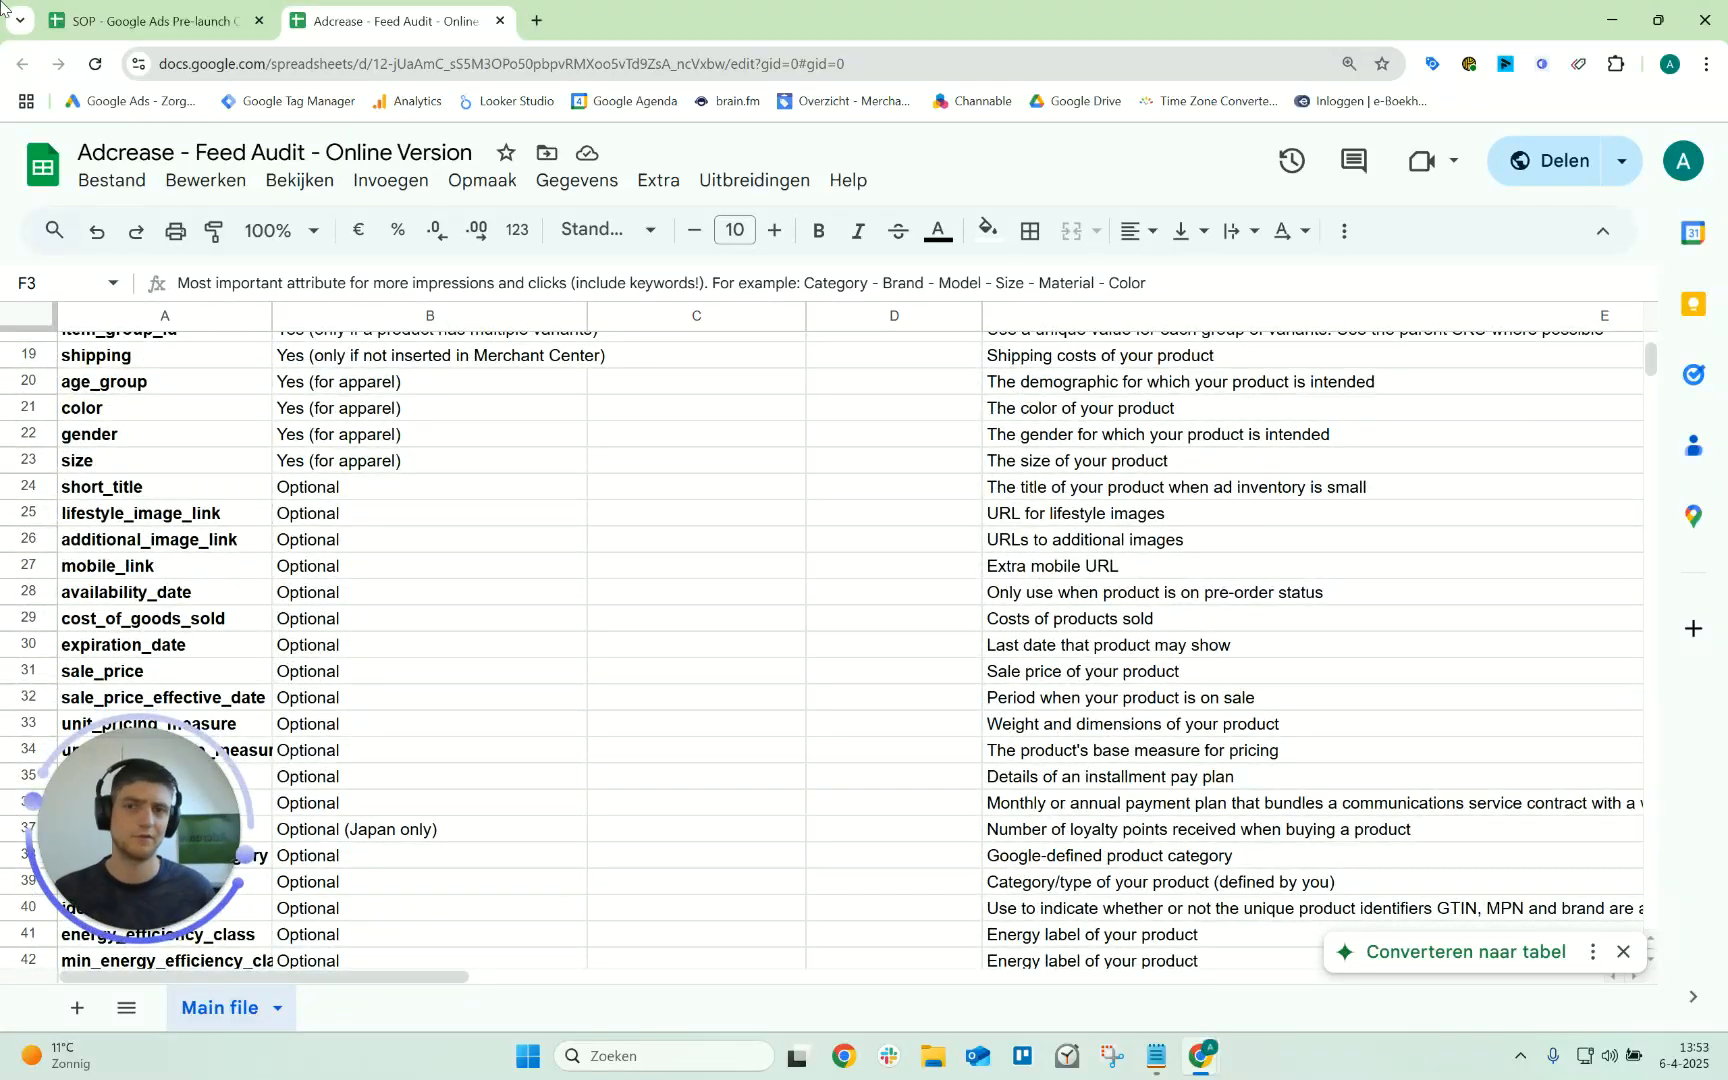
click(110, 12)
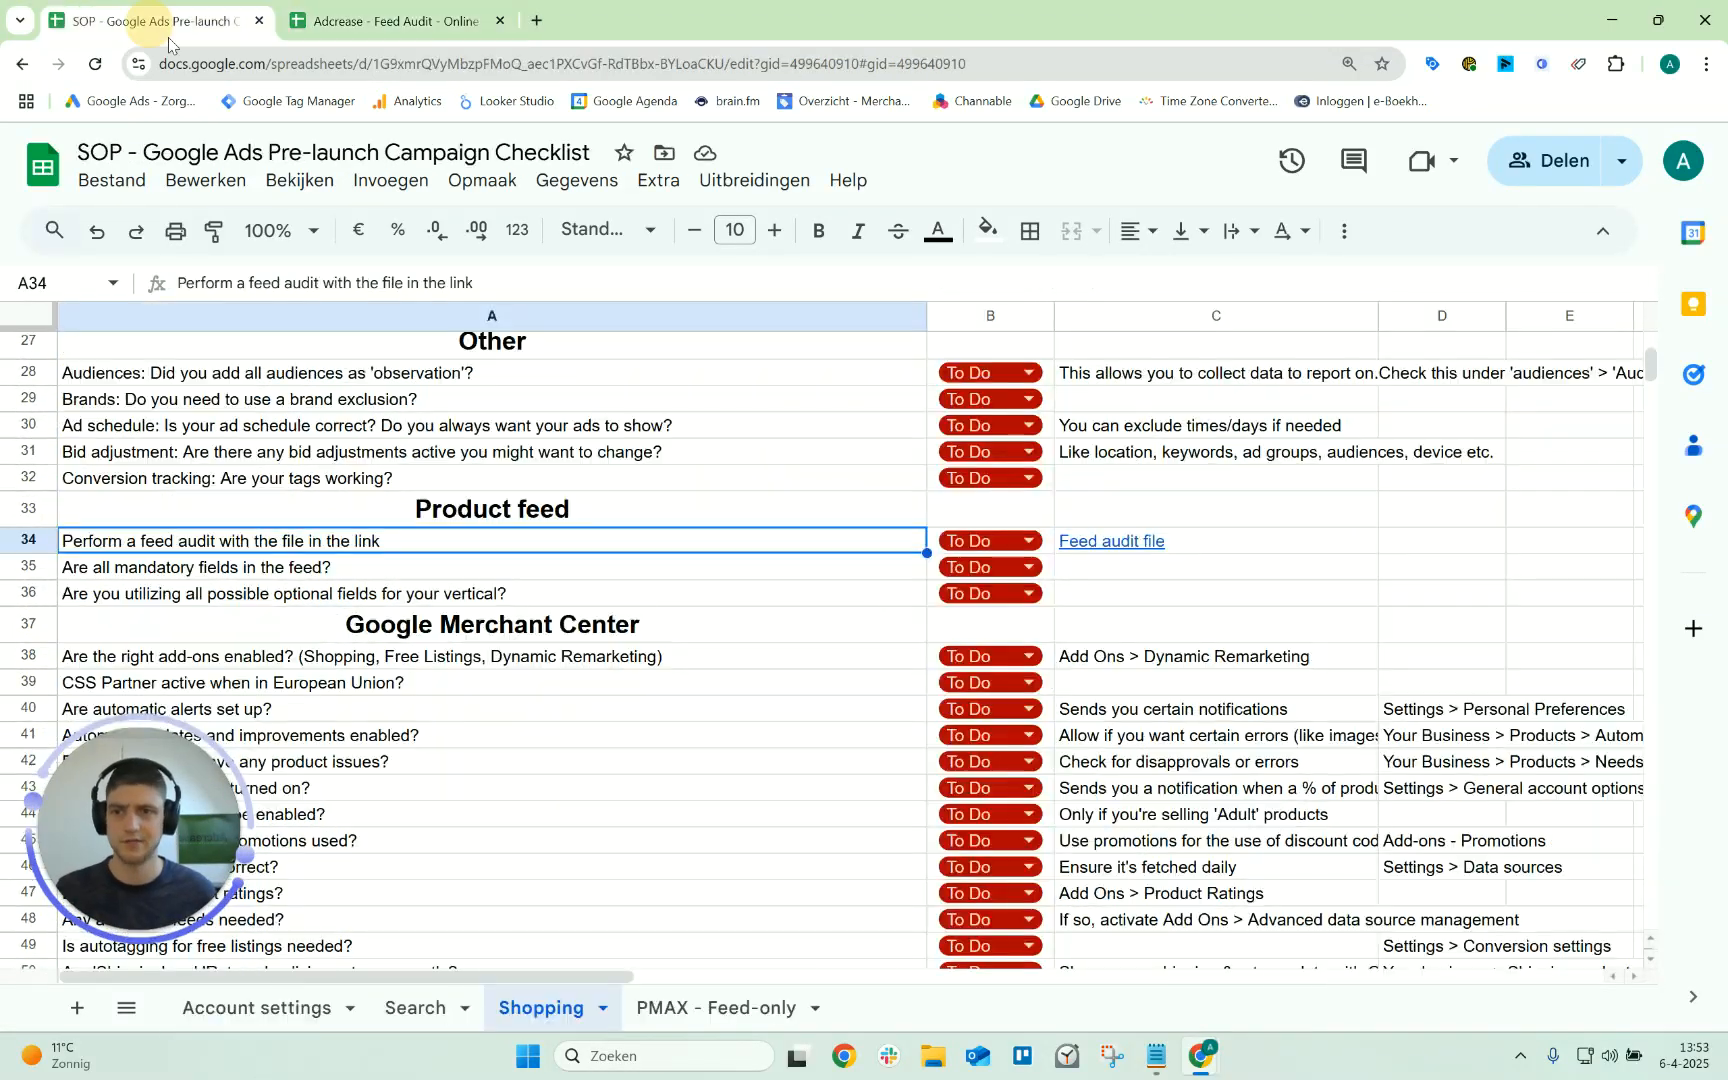
Review the Product feed checks on mandatory fields and on using all possible optional fields for the vertical
click(280, 566)
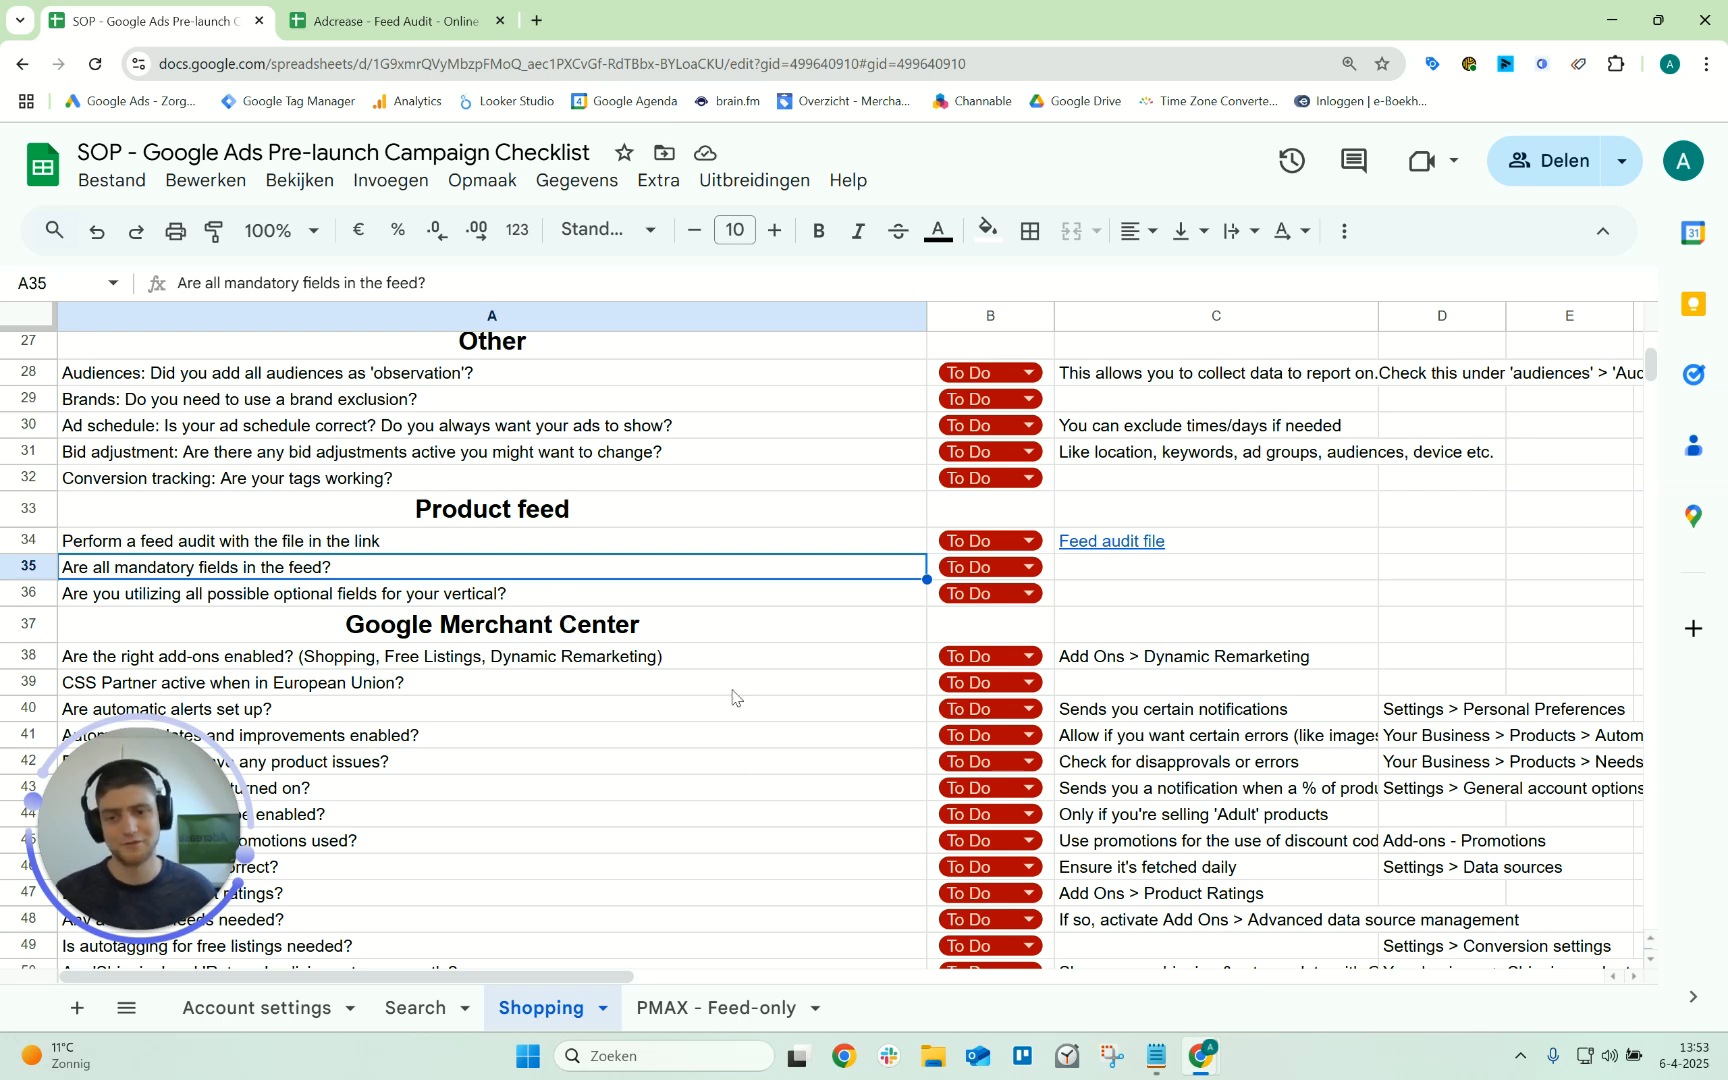
scroll(220, 608, down, 2)
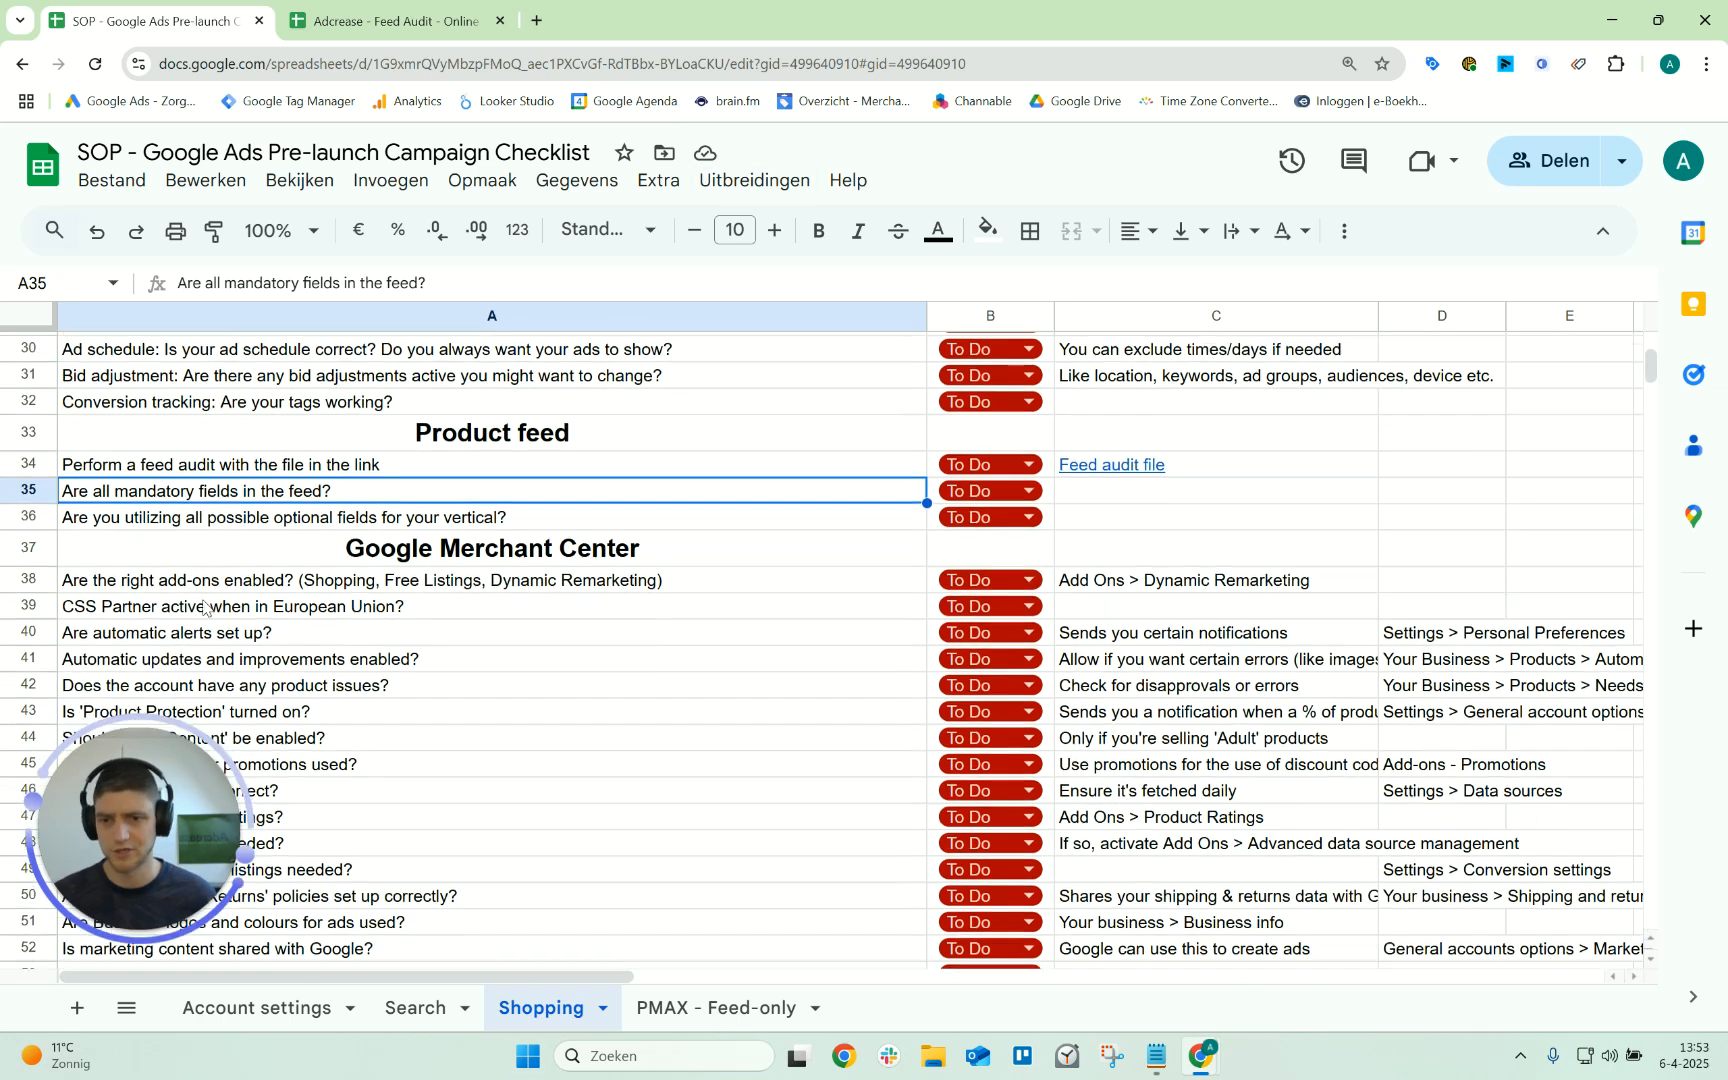
click(182, 494)
click(182, 557)
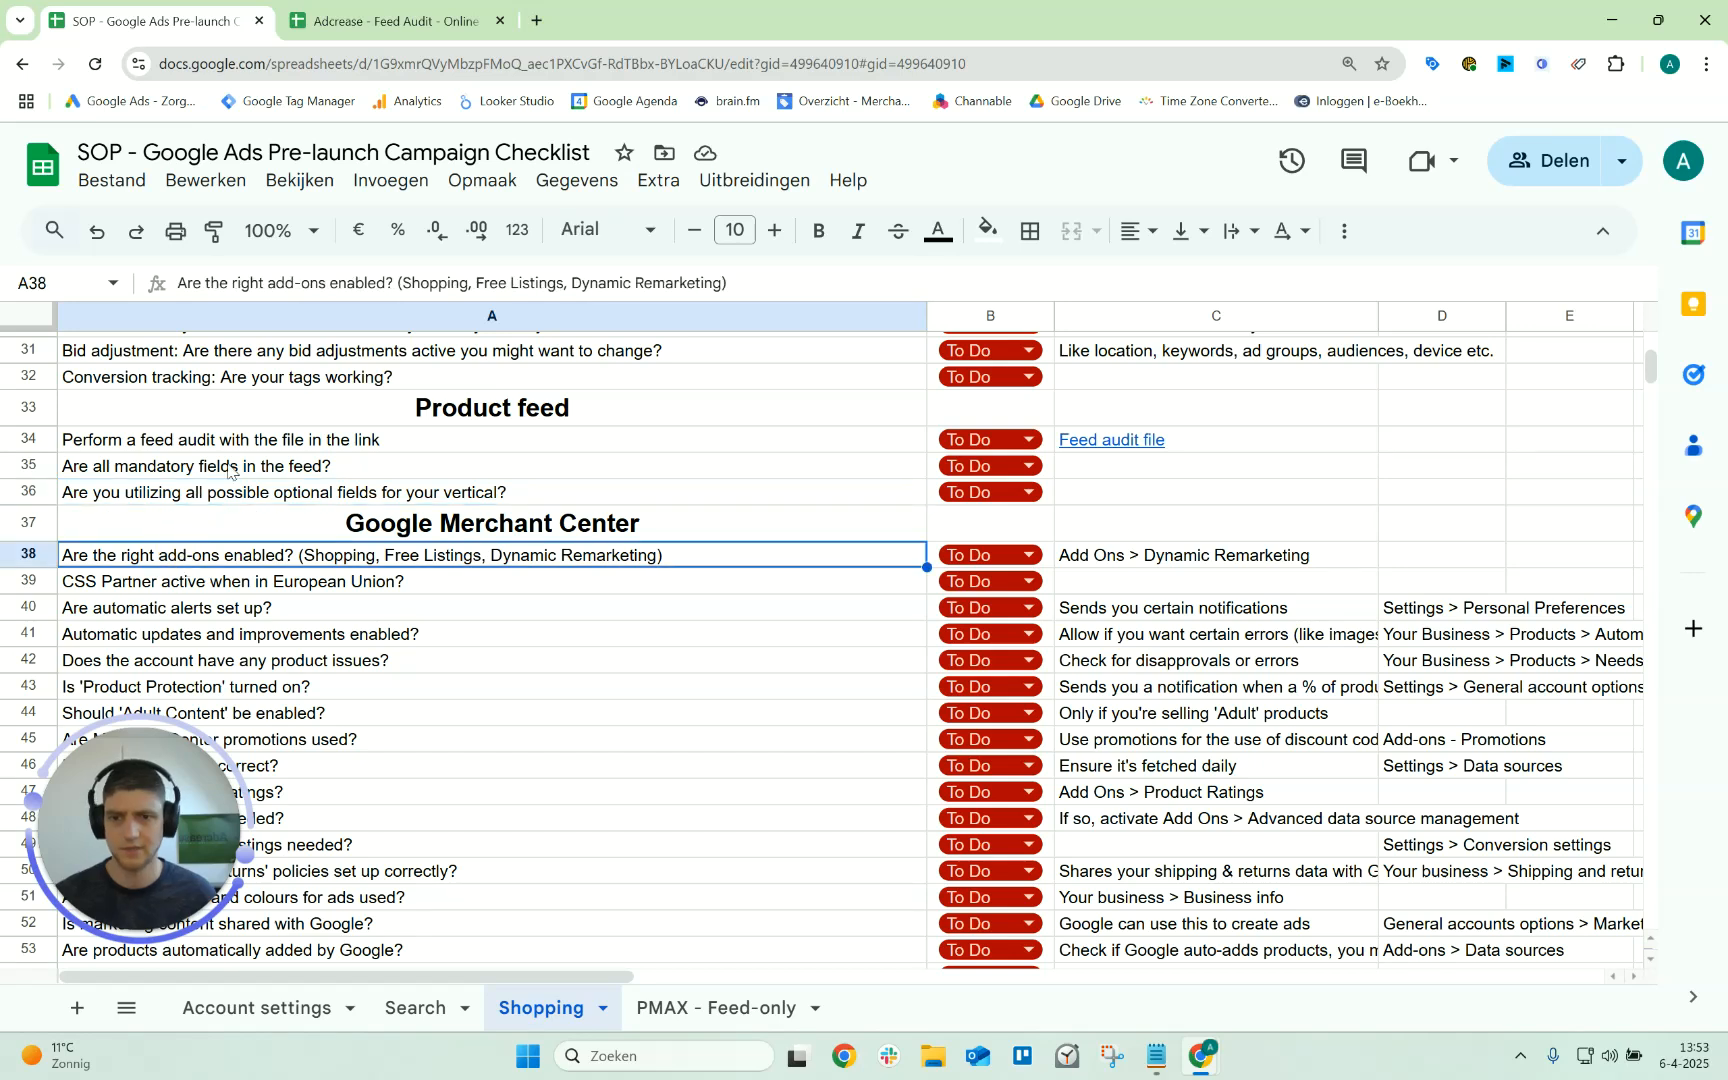
click(236, 500)
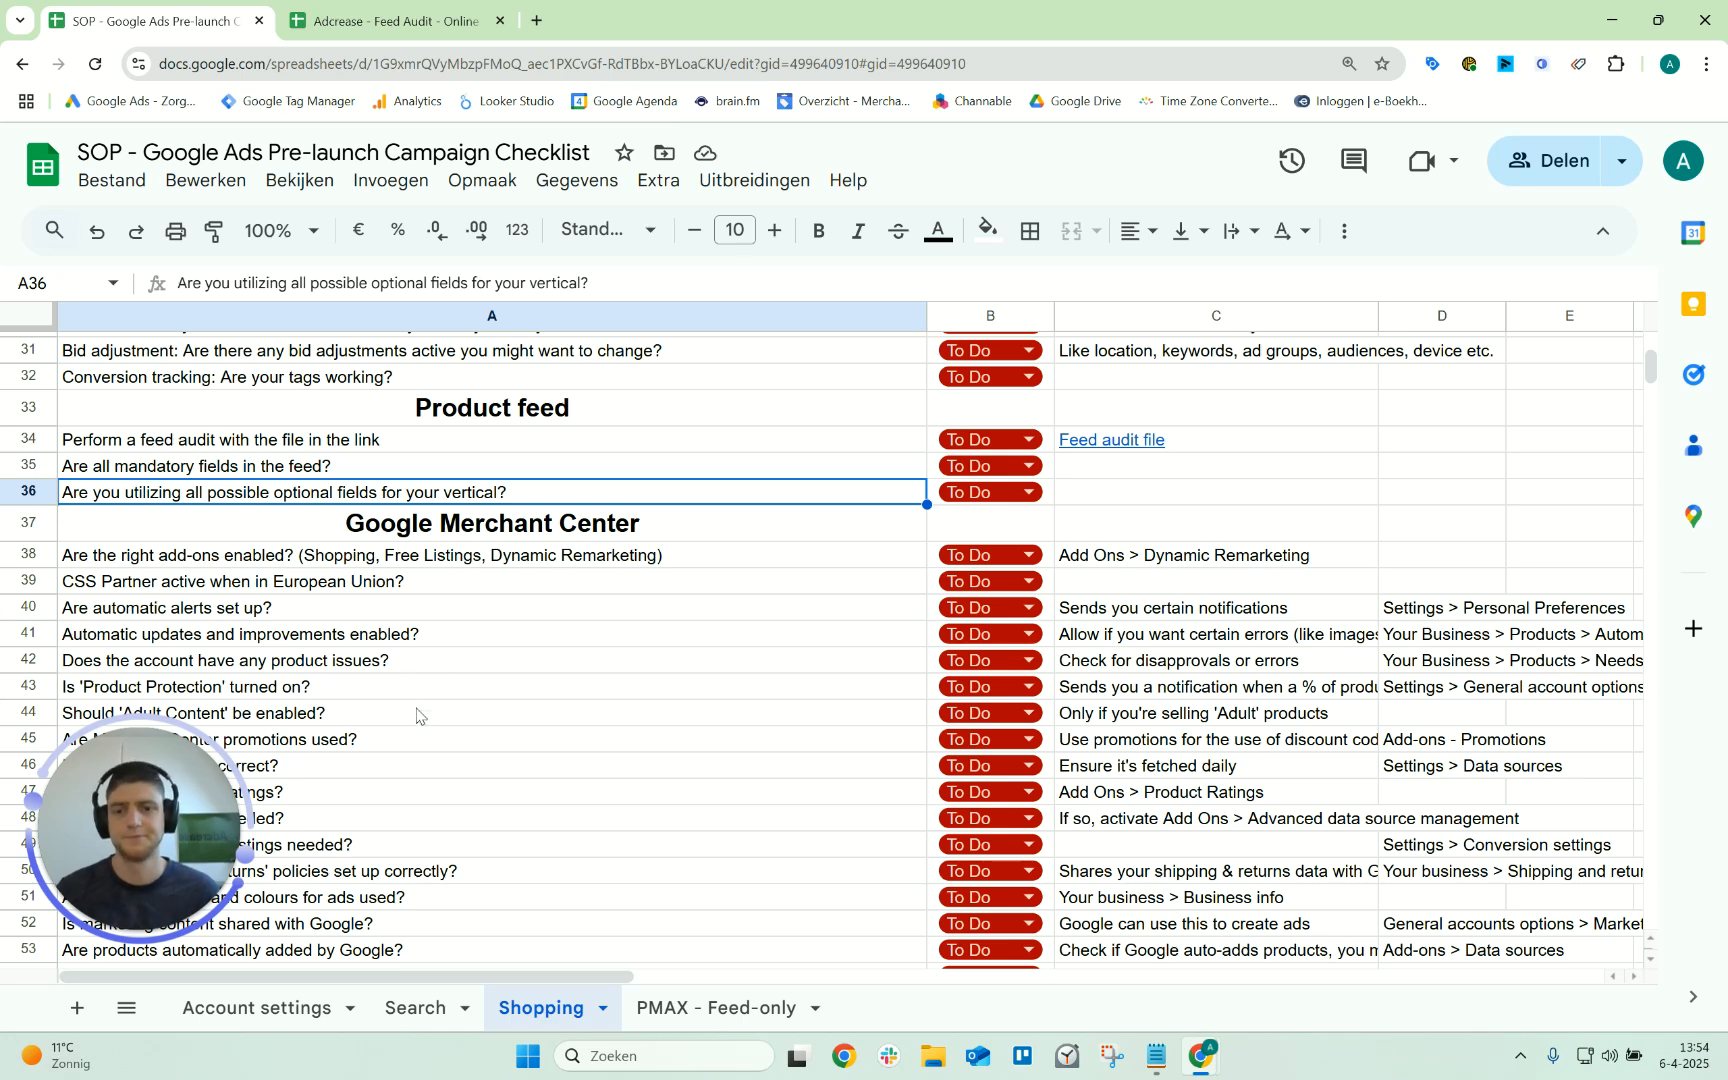
Review the Google Merchant Center check on enabled add-ons, including its note about where Dynamic Remarketing is found
click(465, 612)
click(420, 553)
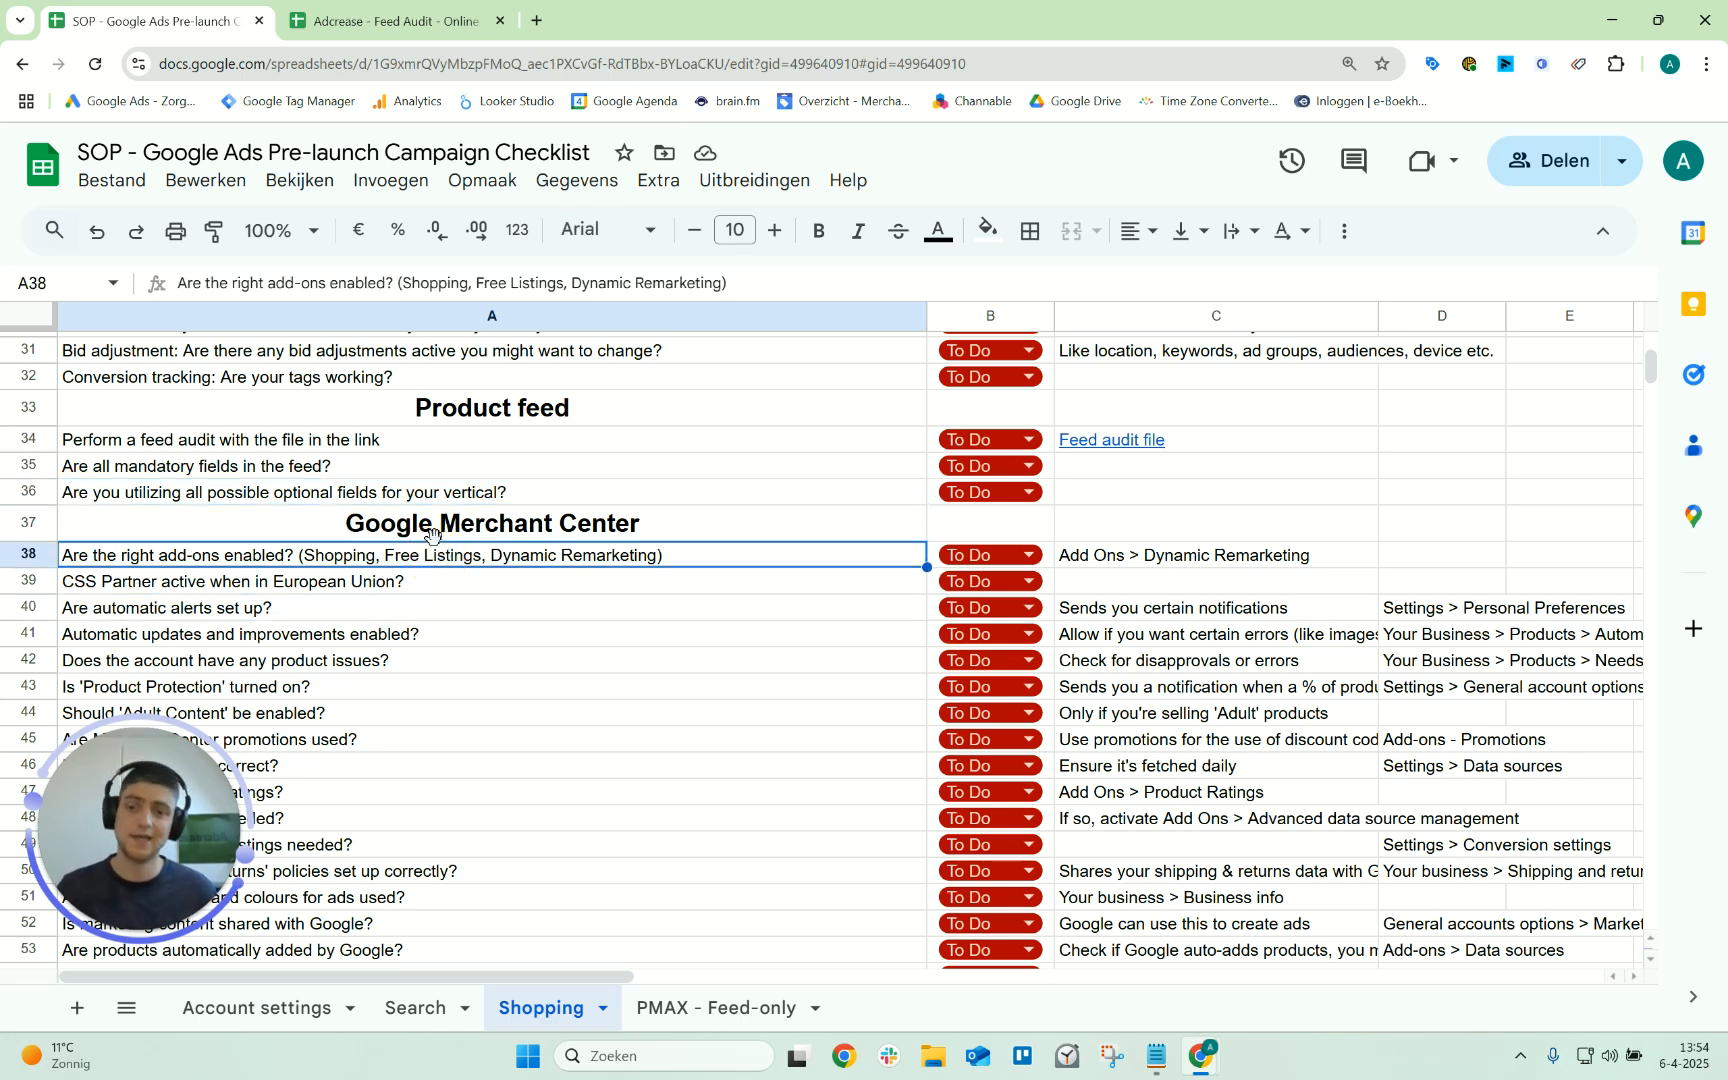
scroll(309, 566, down, 1)
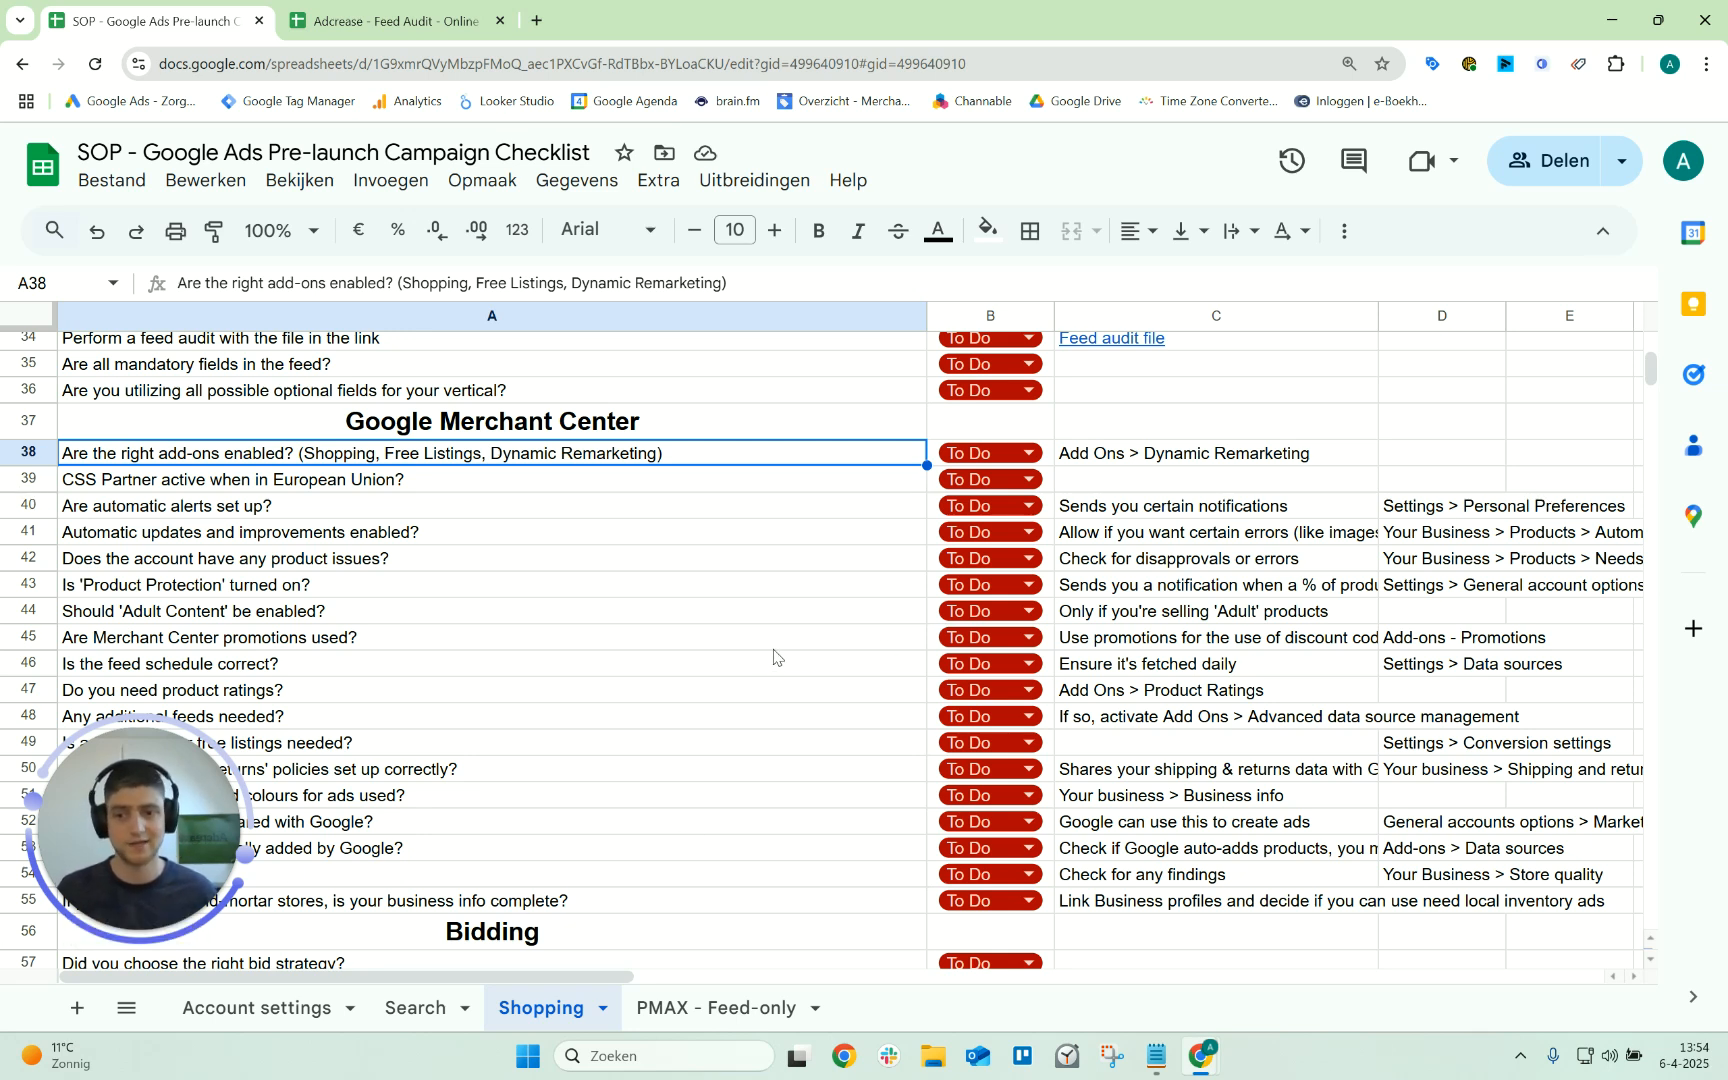
click(1250, 434)
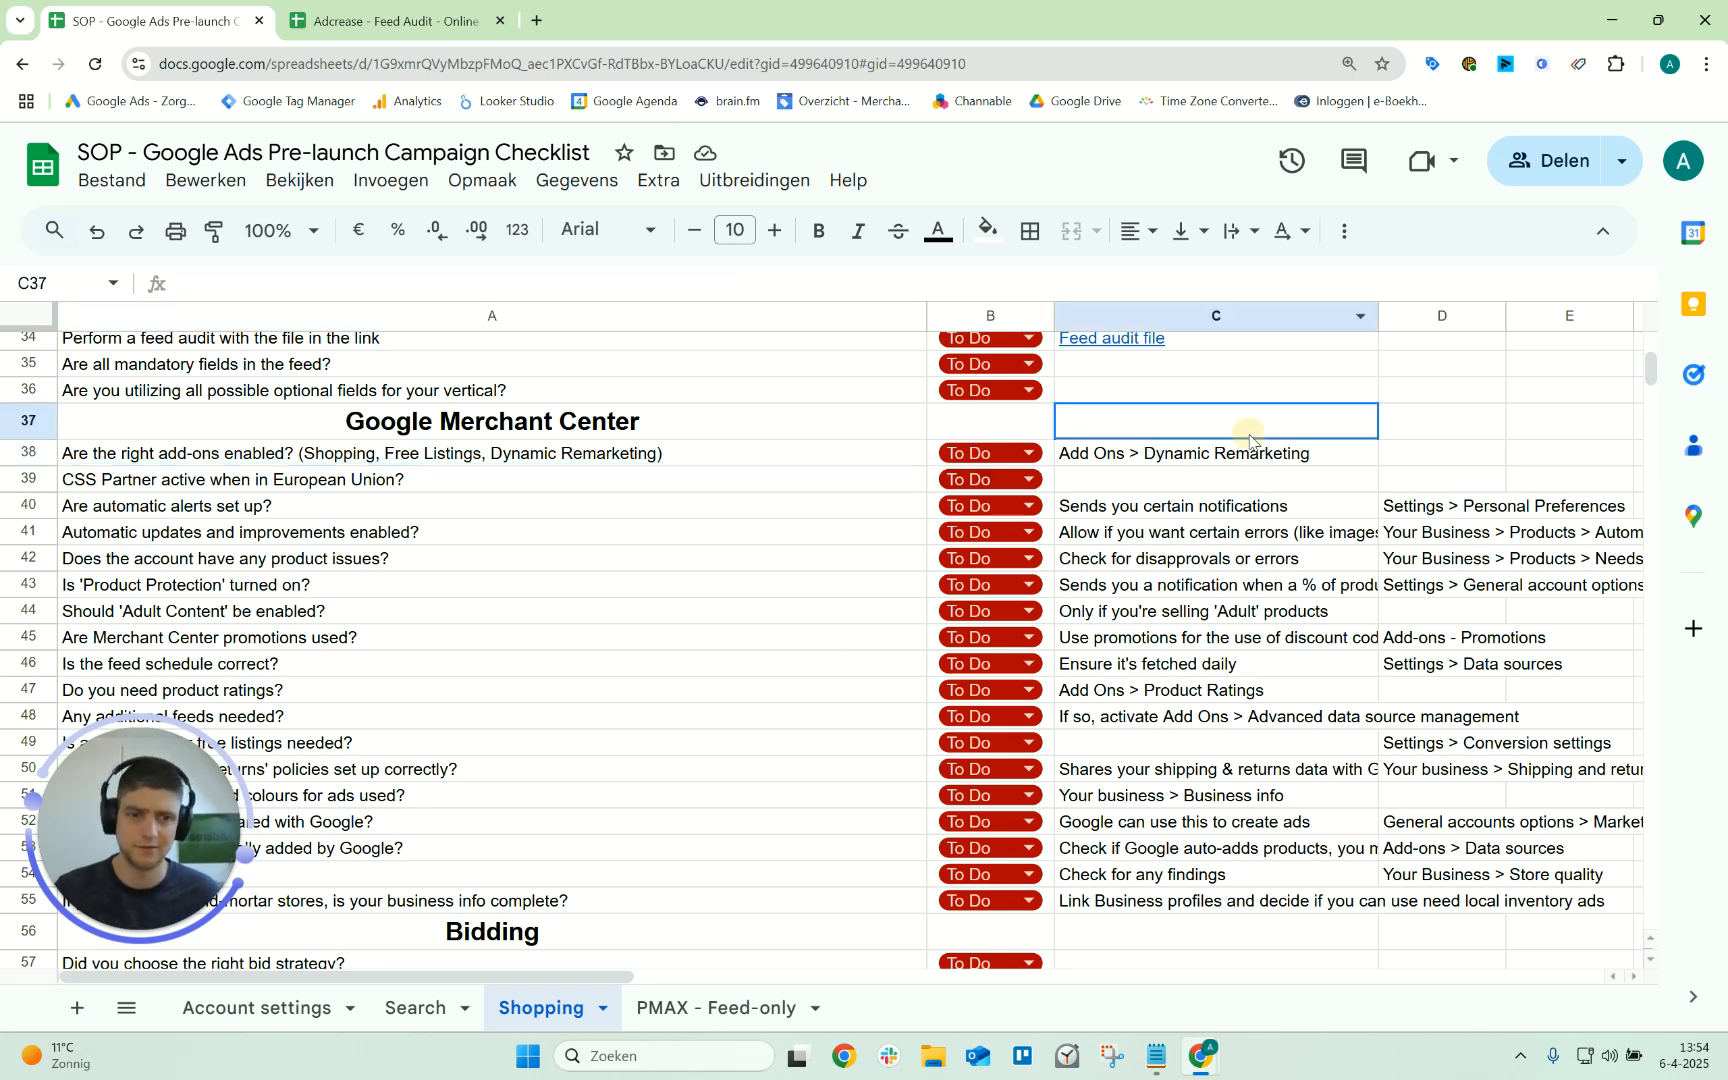
click(1246, 462)
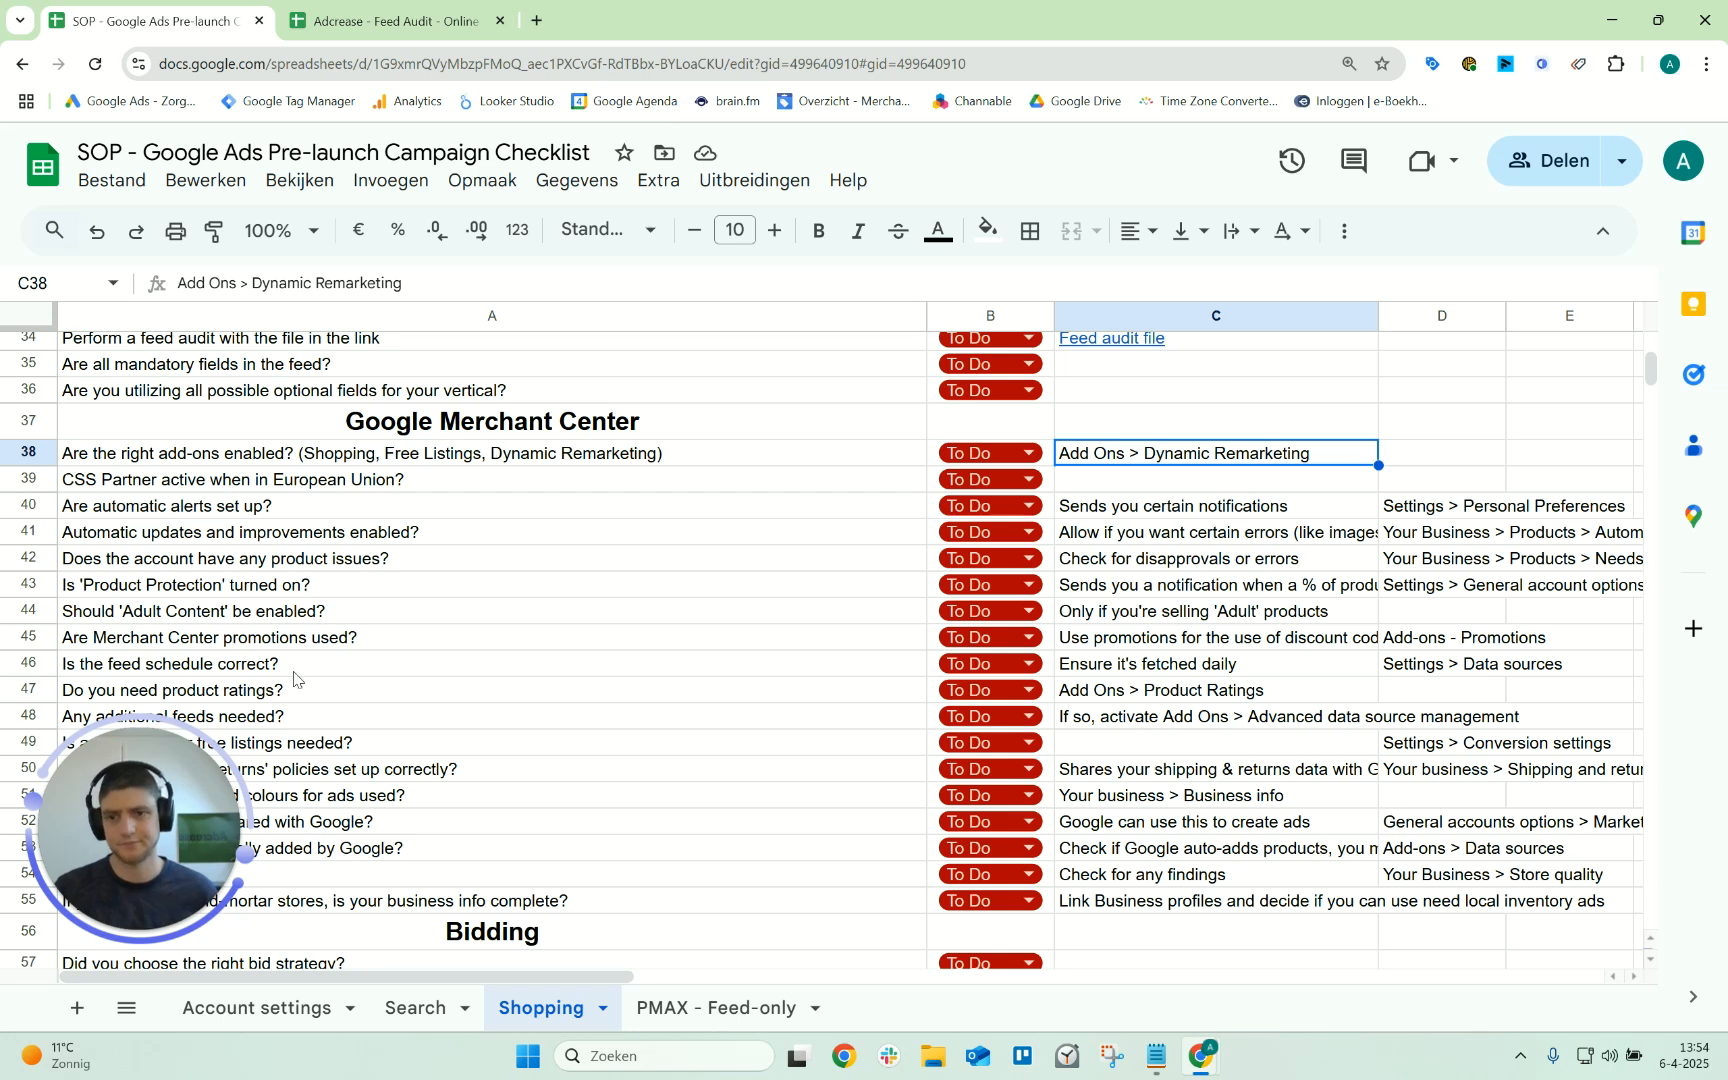
Go through the Merchant Center checks on CSS Partner, automatic alerts, automatic updates and product issues
click(147, 490)
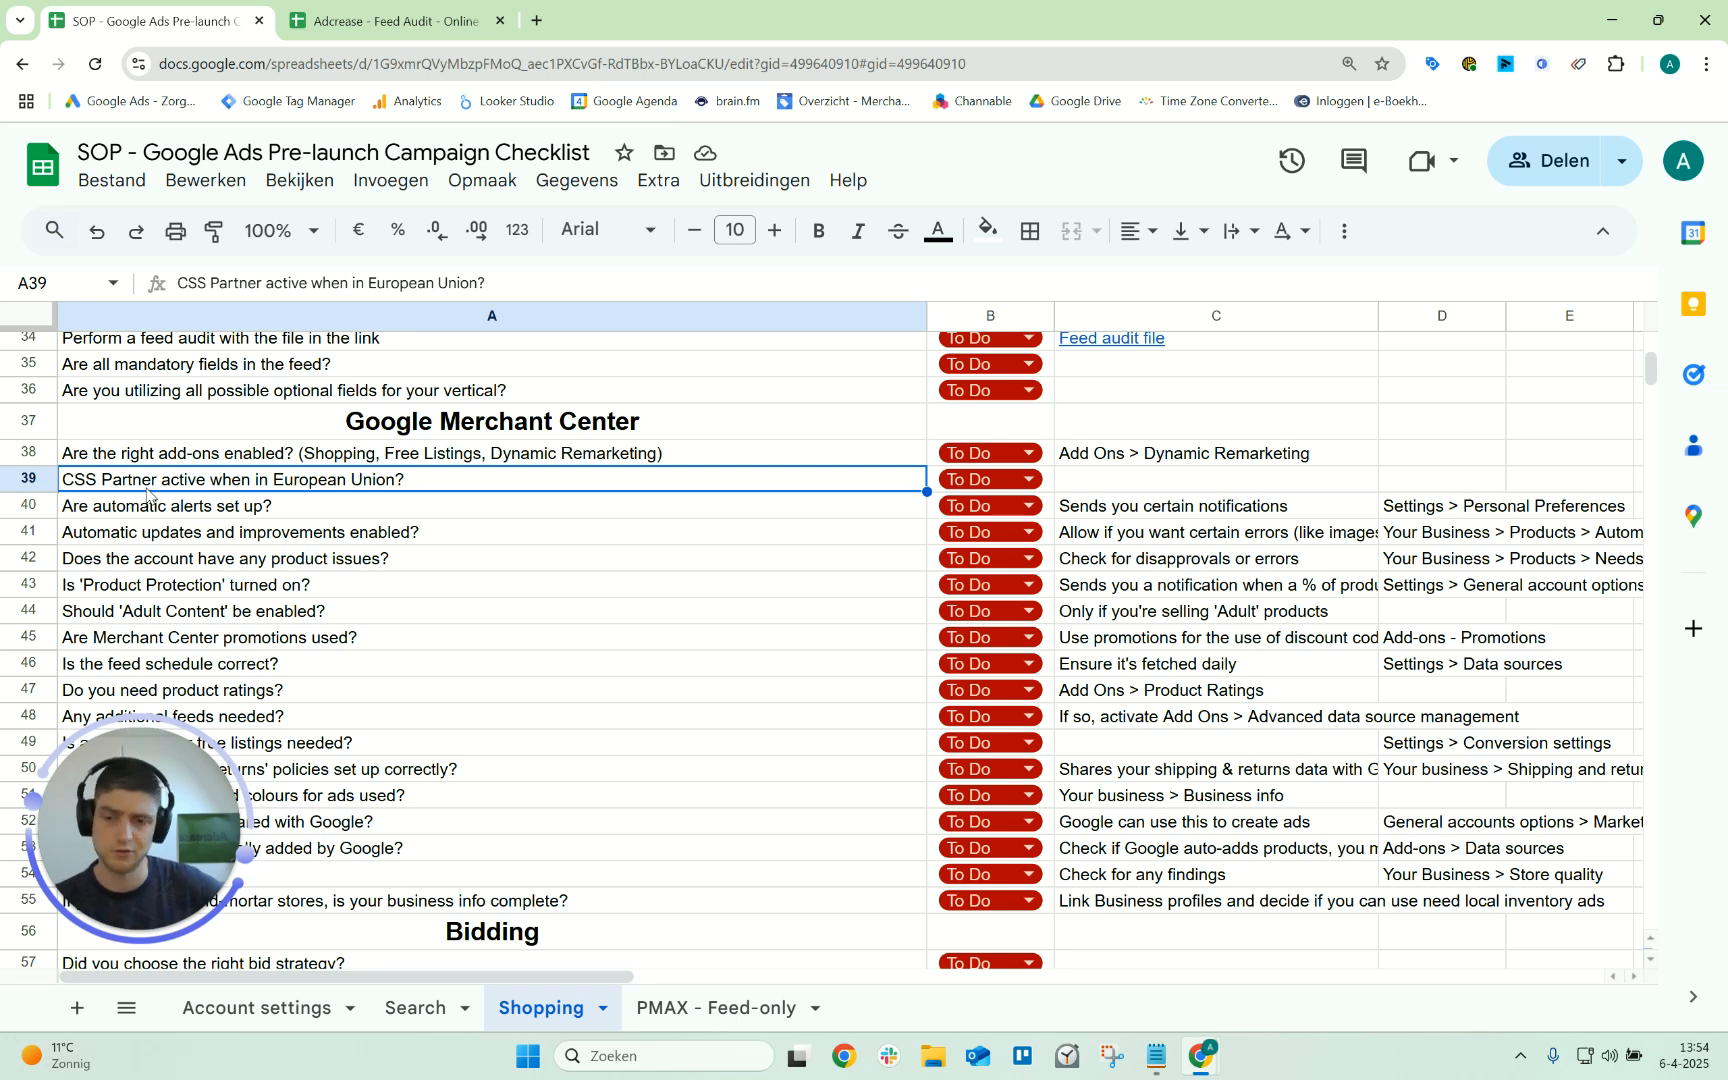
key(Down)
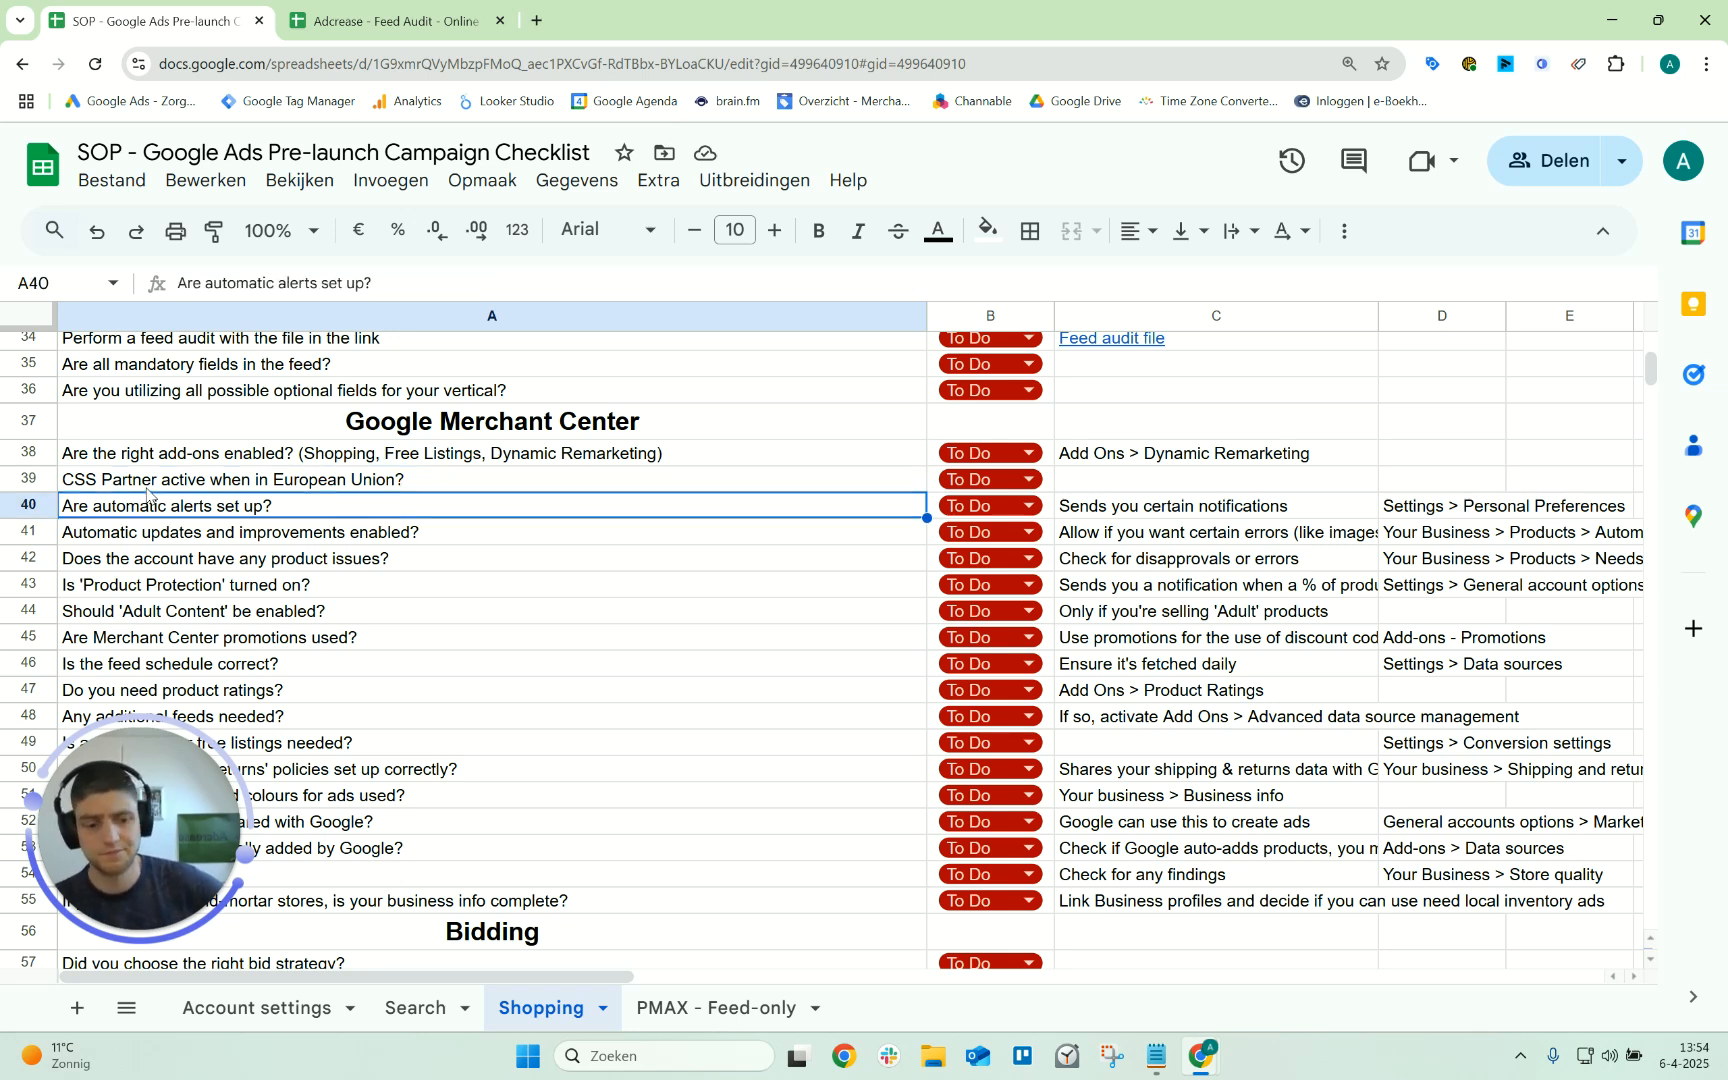
key(Down)
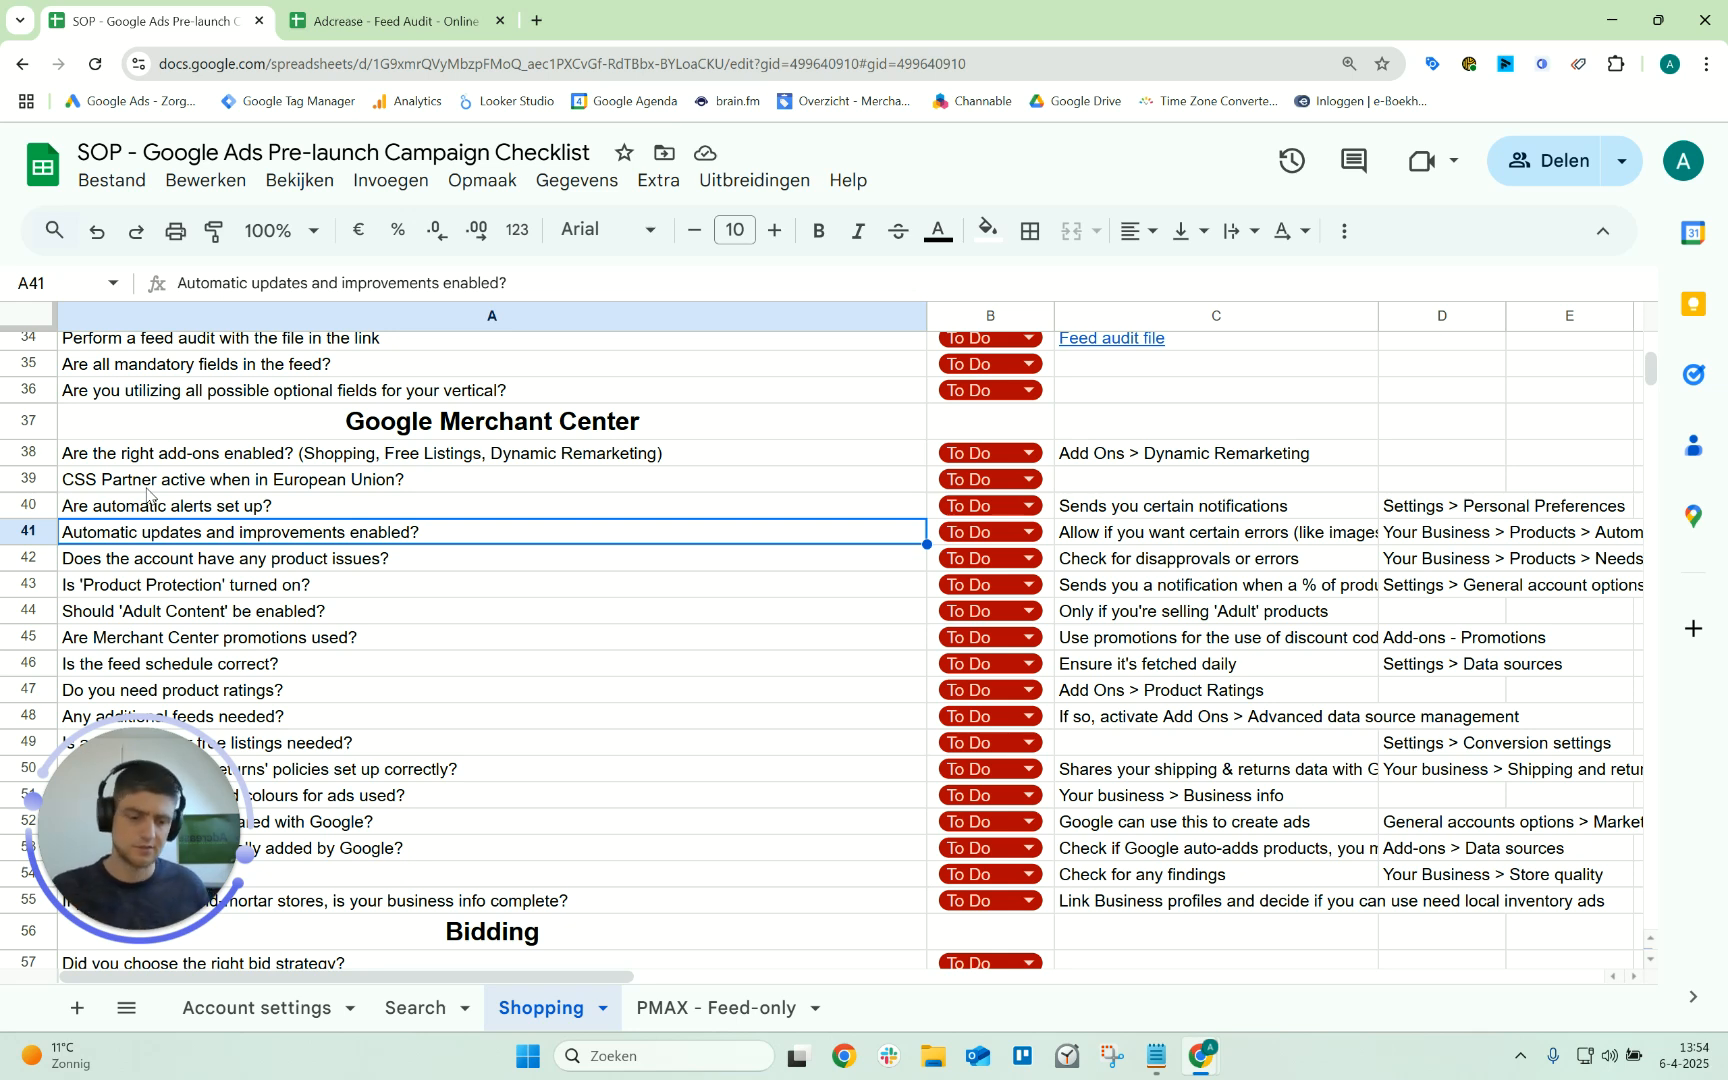
key(Down)
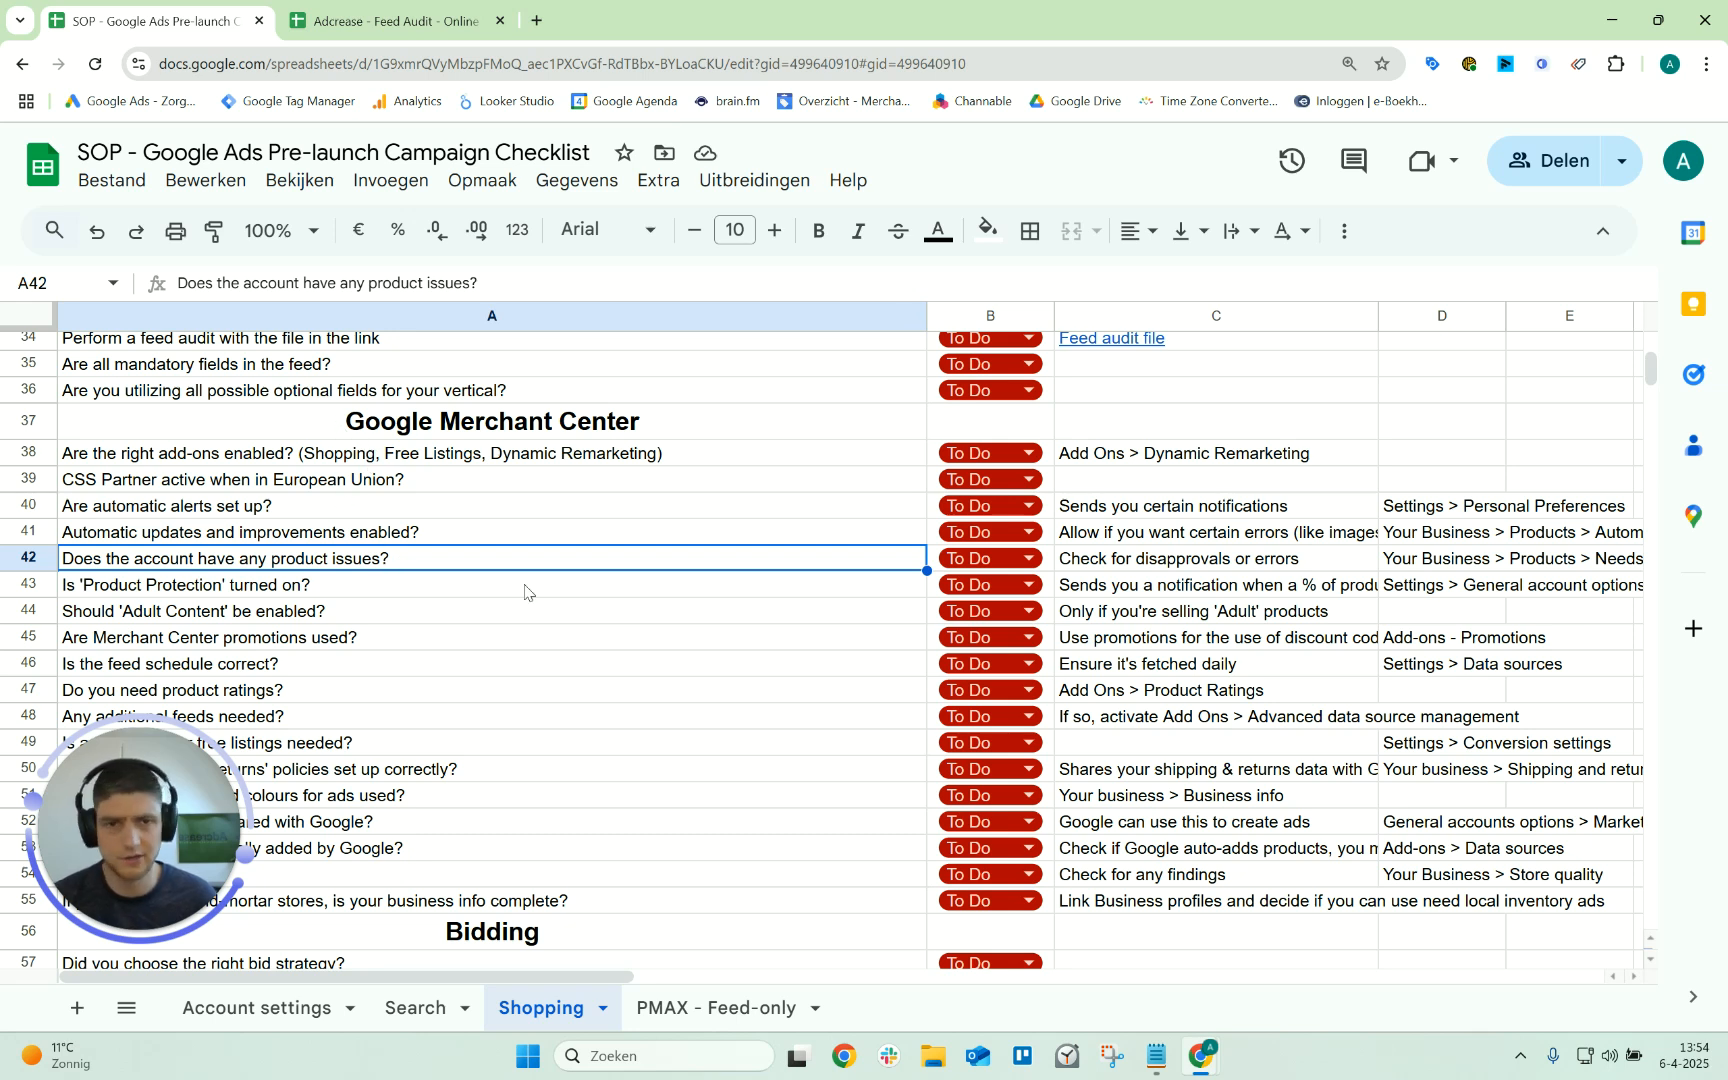
Read the Product Protection check and its note about notifications when a percentage of products is removed
click(1120, 565)
click(1138, 592)
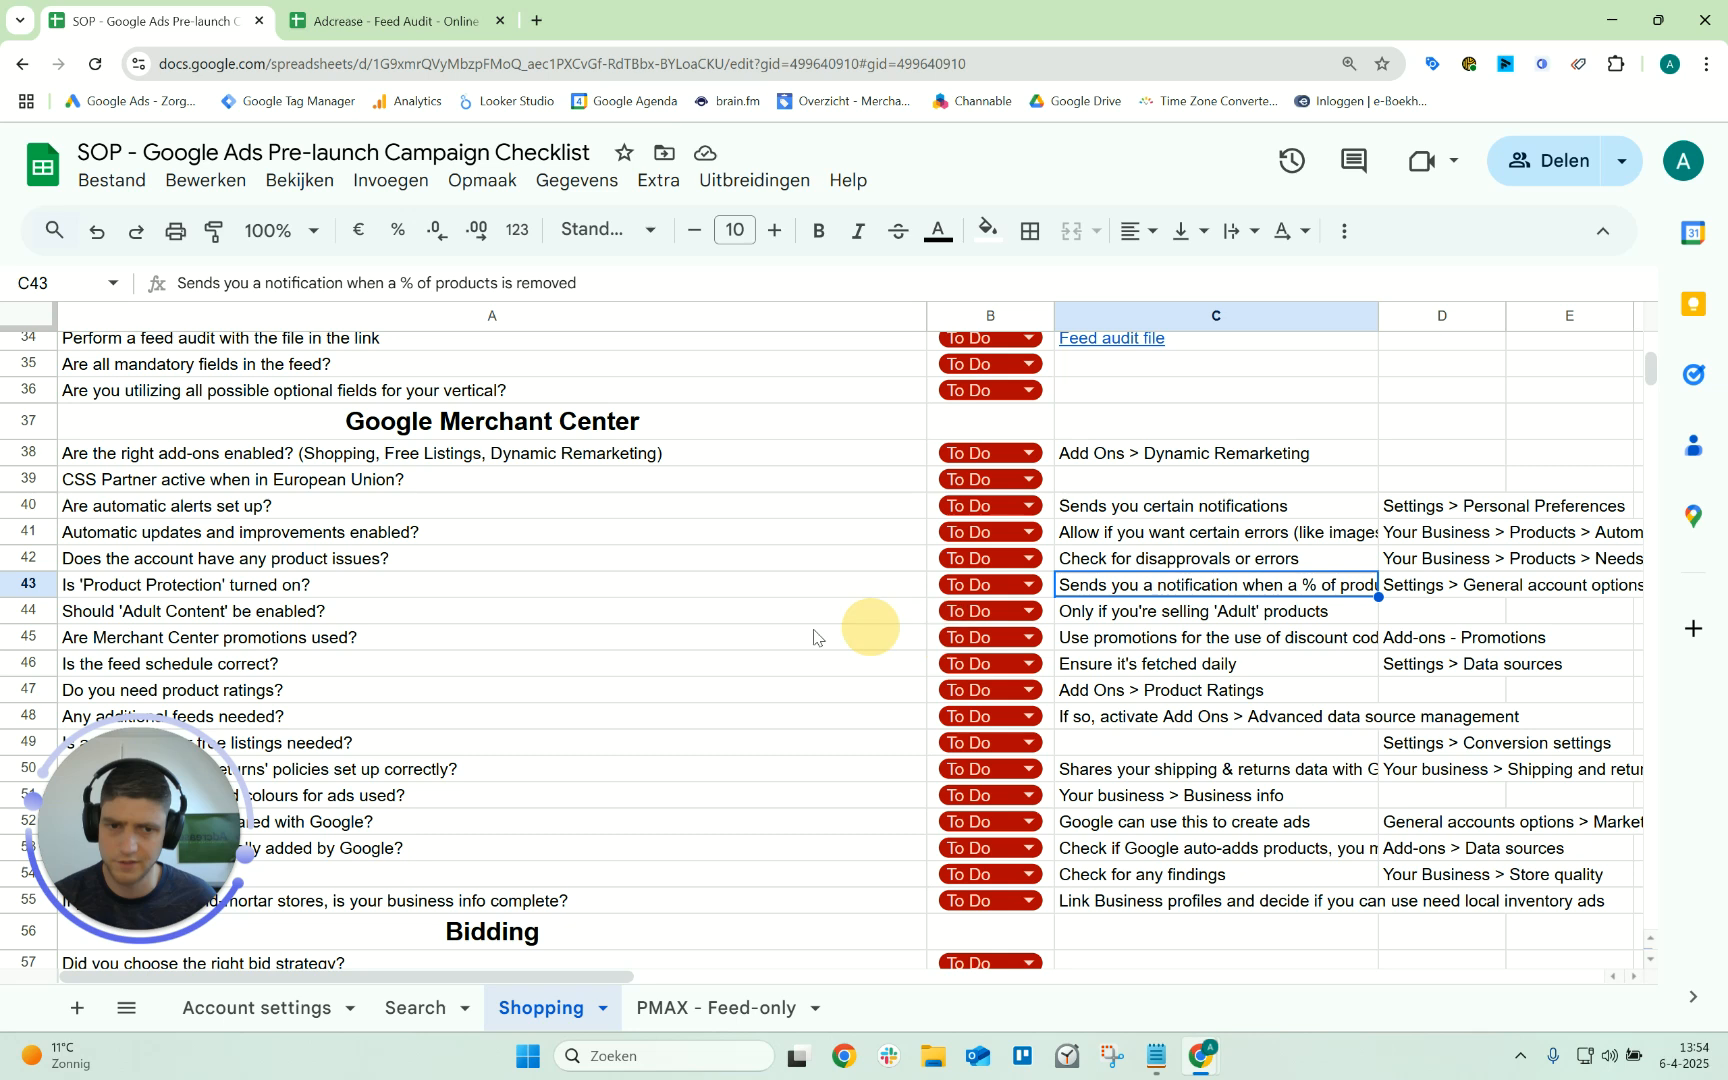
click(700, 620)
click(630, 588)
key(Down)
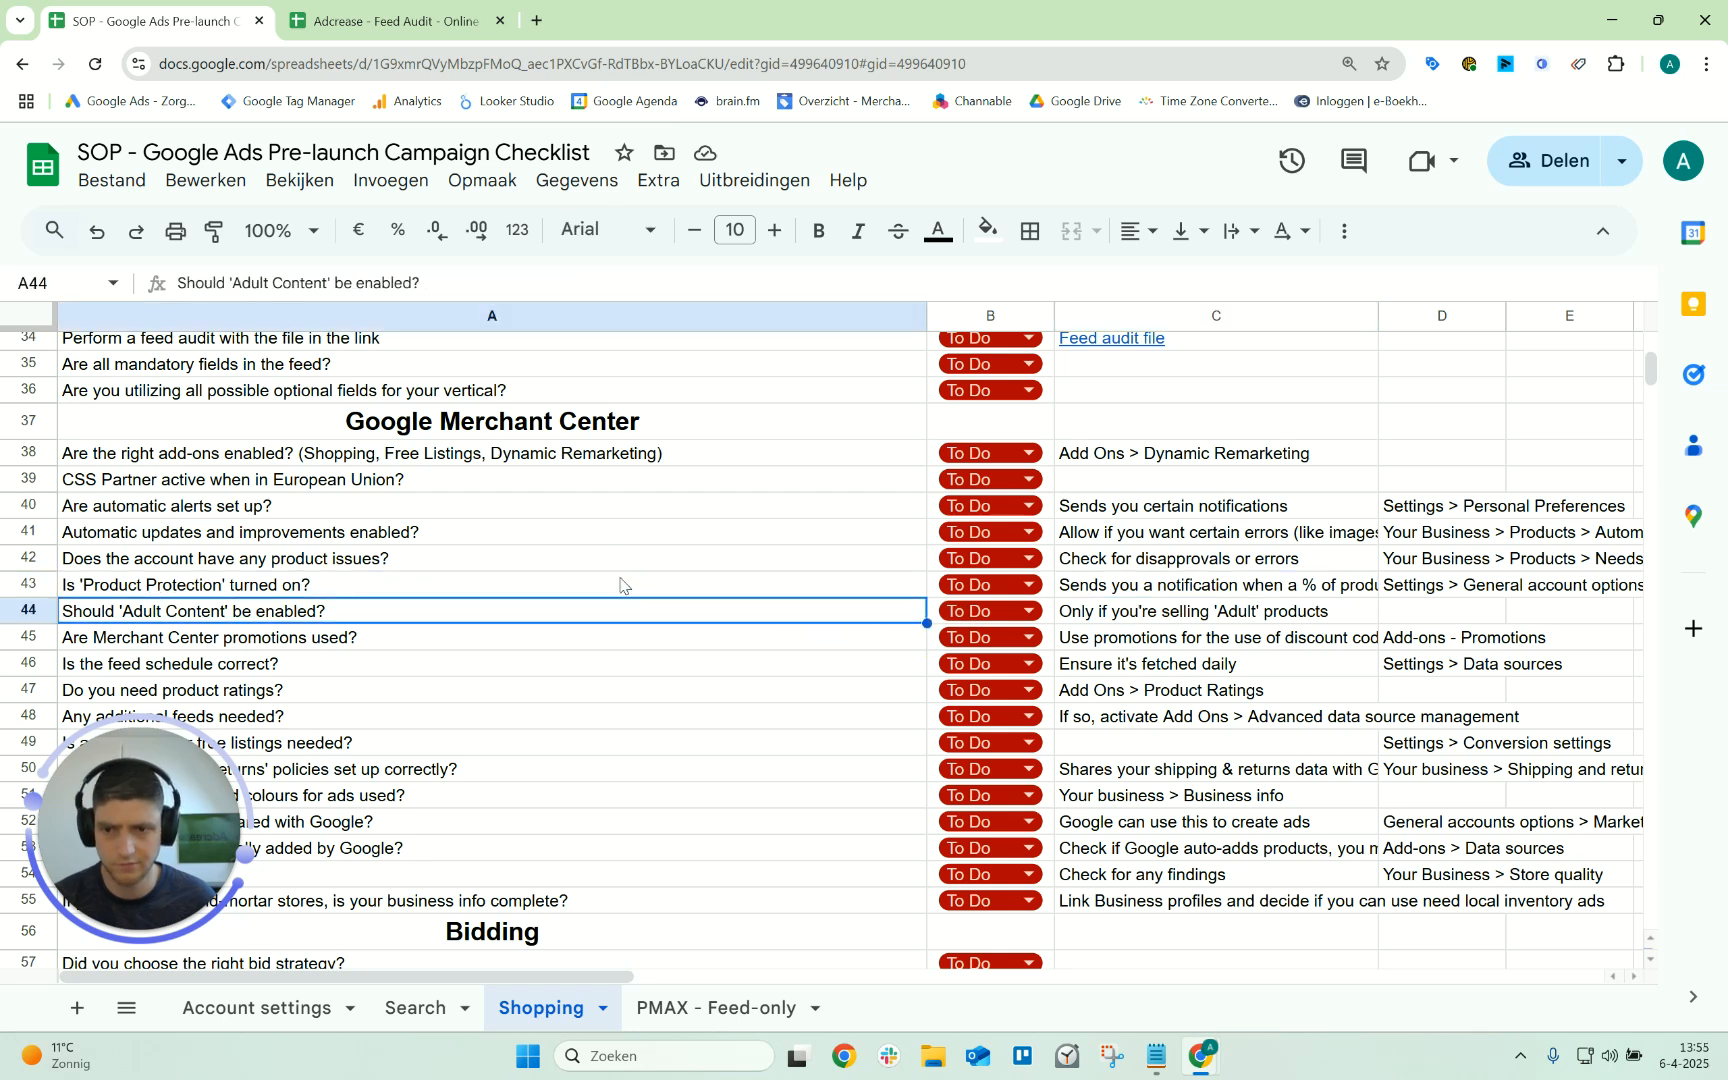
click(422, 587)
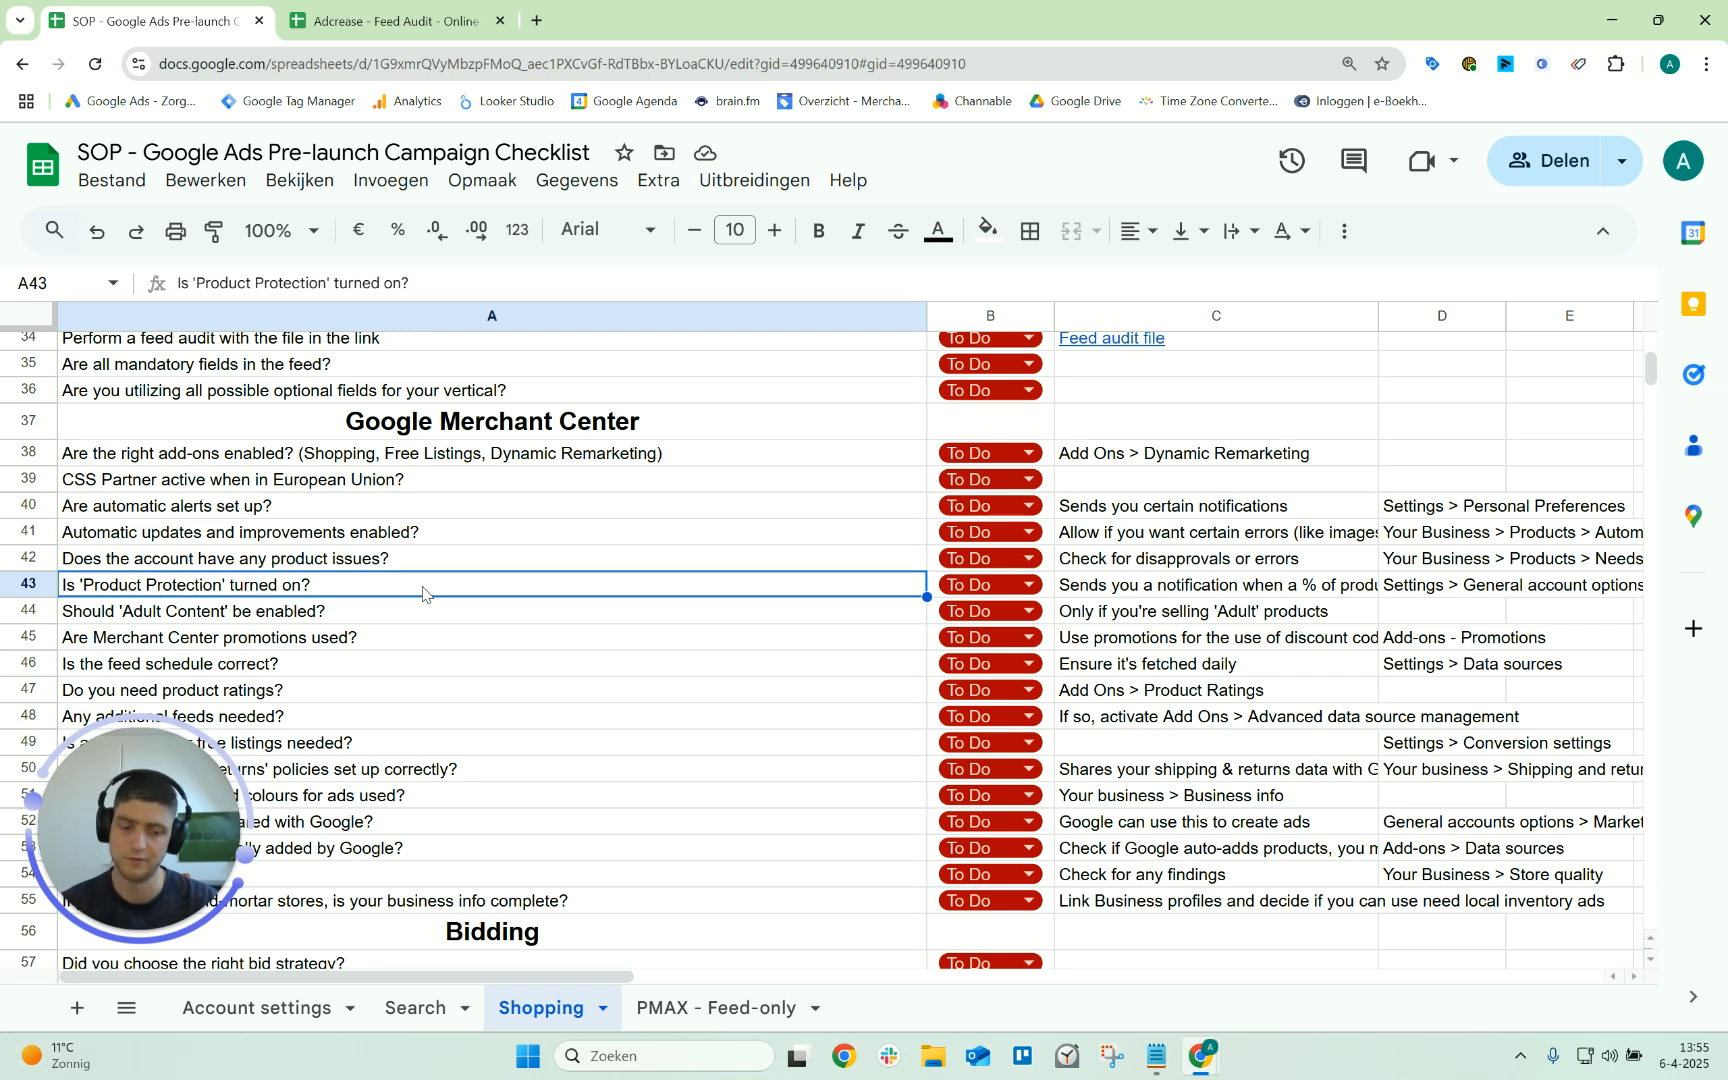
Review the Adult Content and Merchant Center promotions checks, including the promotions notes, and continue to the feed schedule check
key(Down)
key(Down)
key(Up)
key(Down)
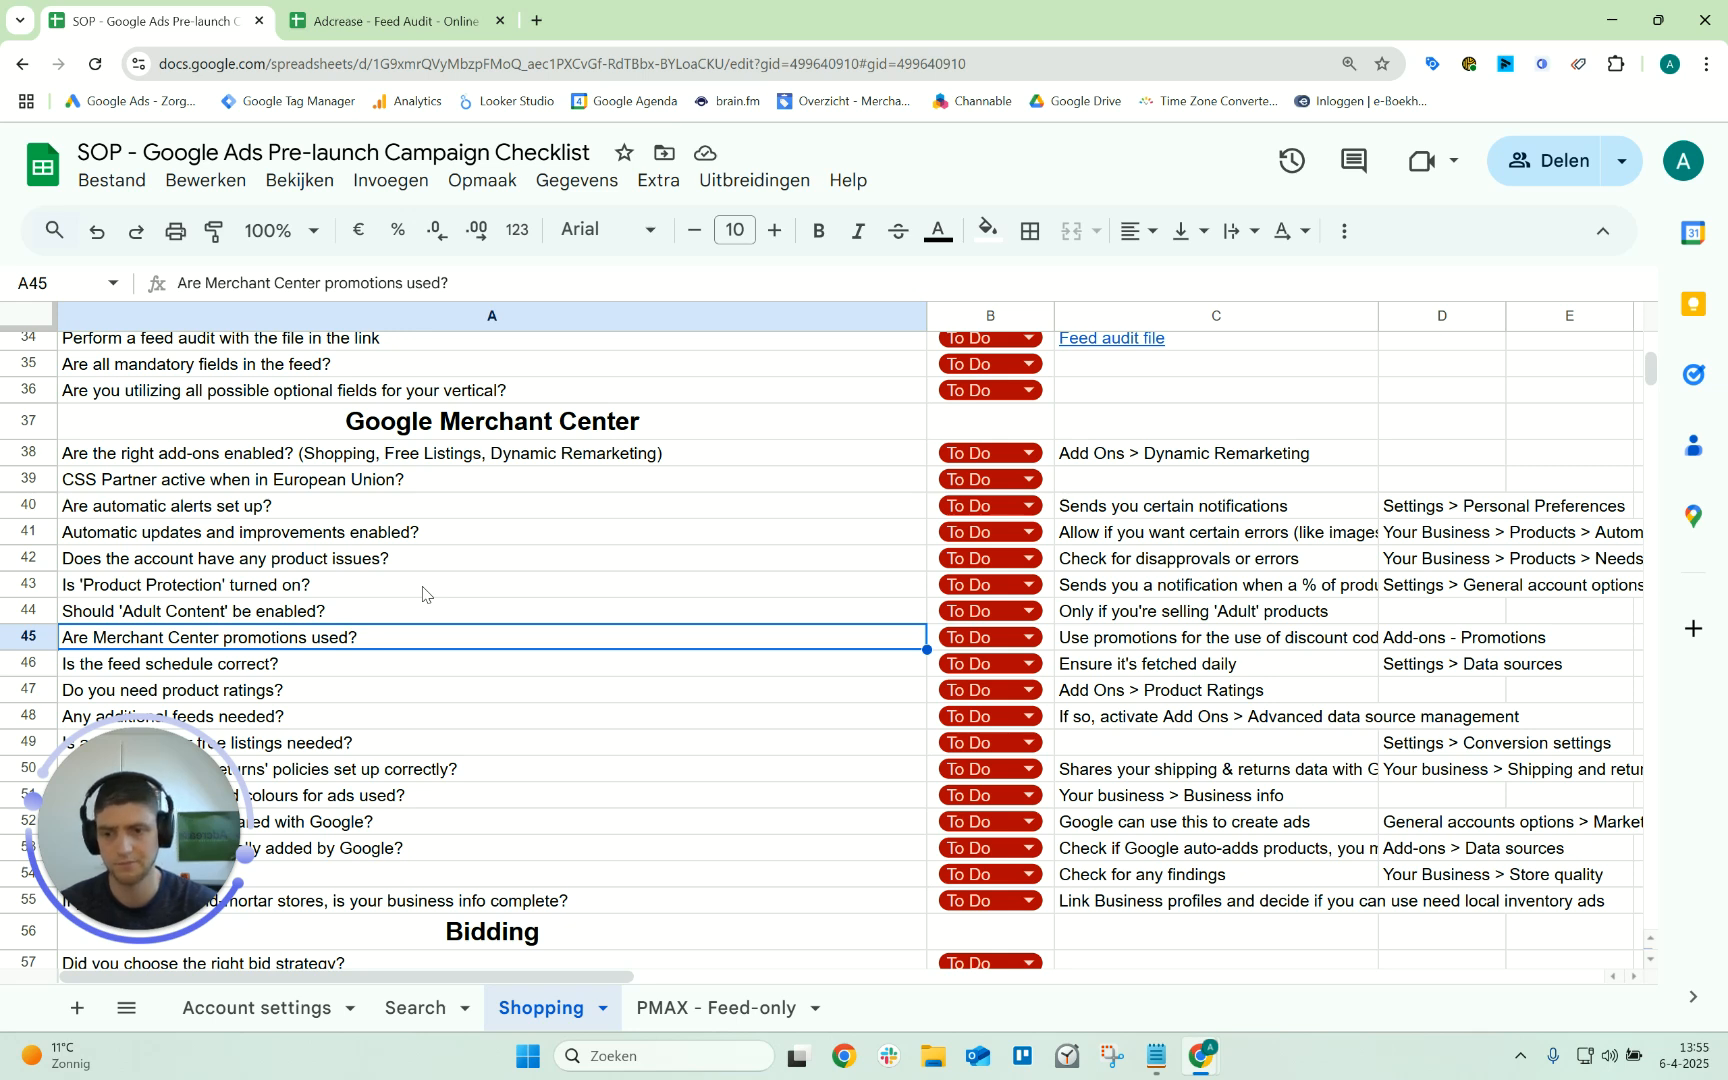
key(Right)
key(Right)
key(Right)
key(Left)
key(Left)
key(Left)
key(Down)
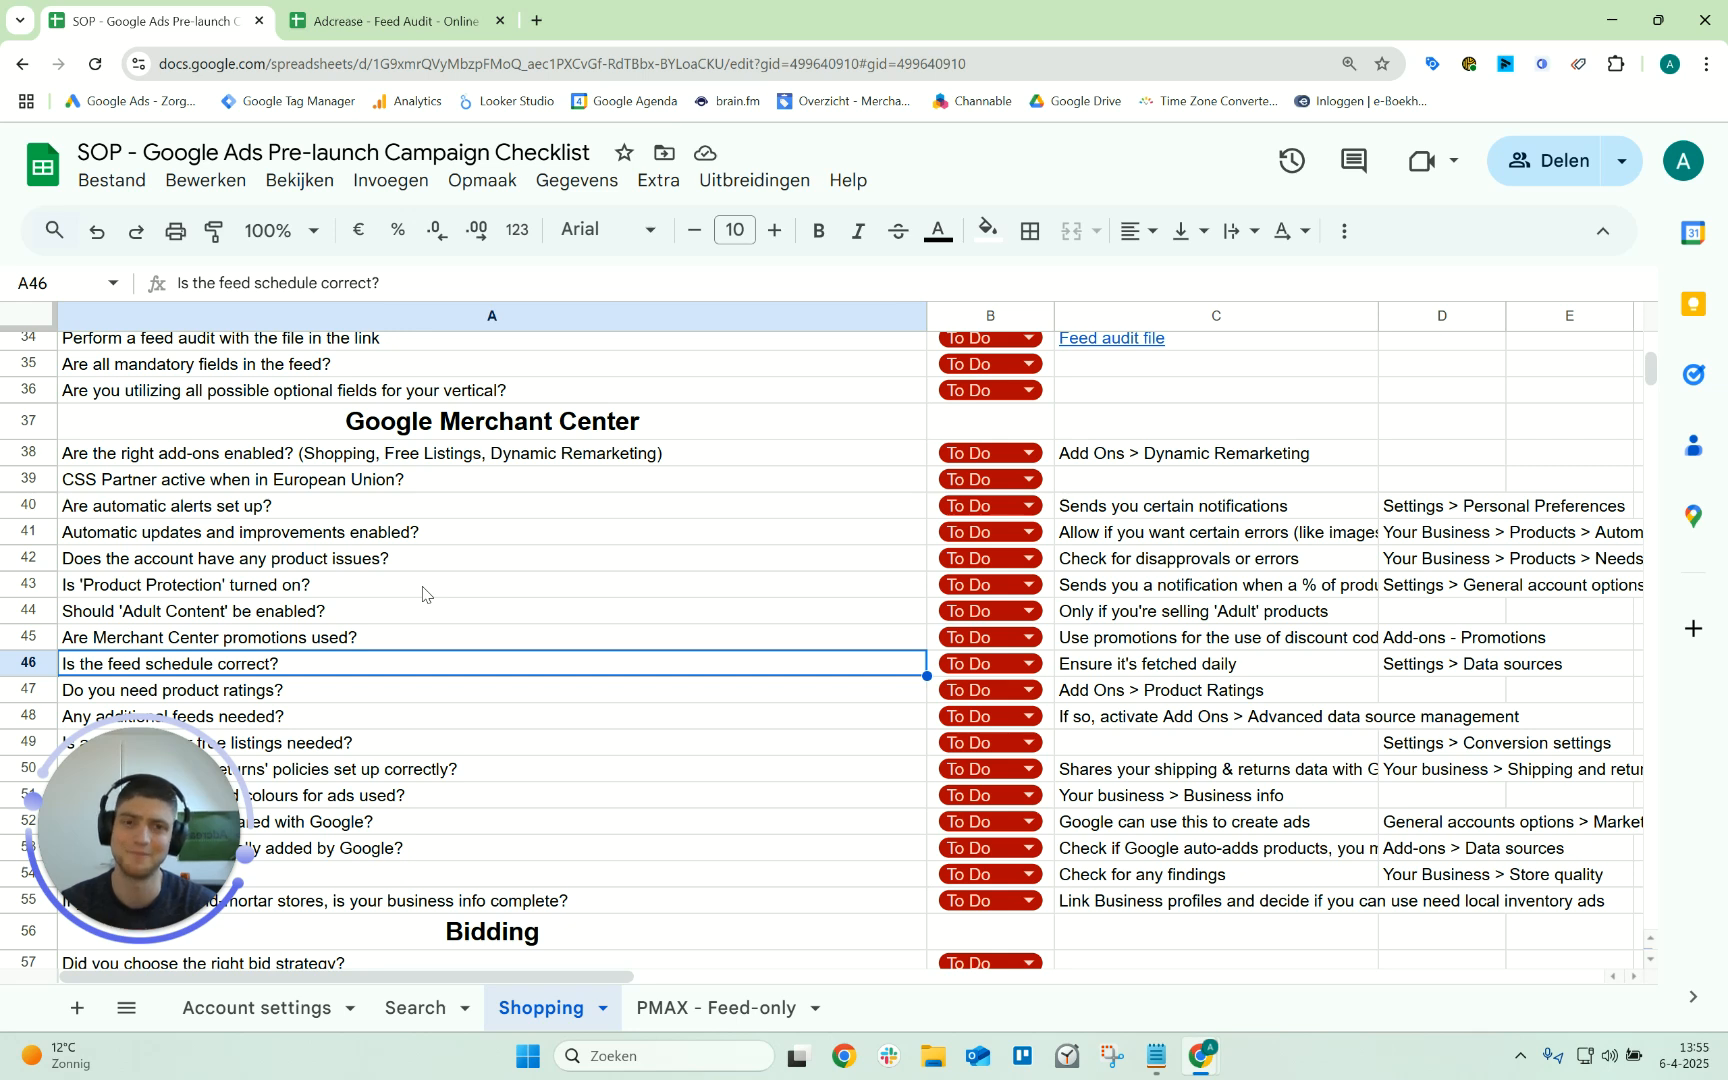
Review the checks on product ratings, additional feeds and autotagging for free listings
key(Down)
key(Down)
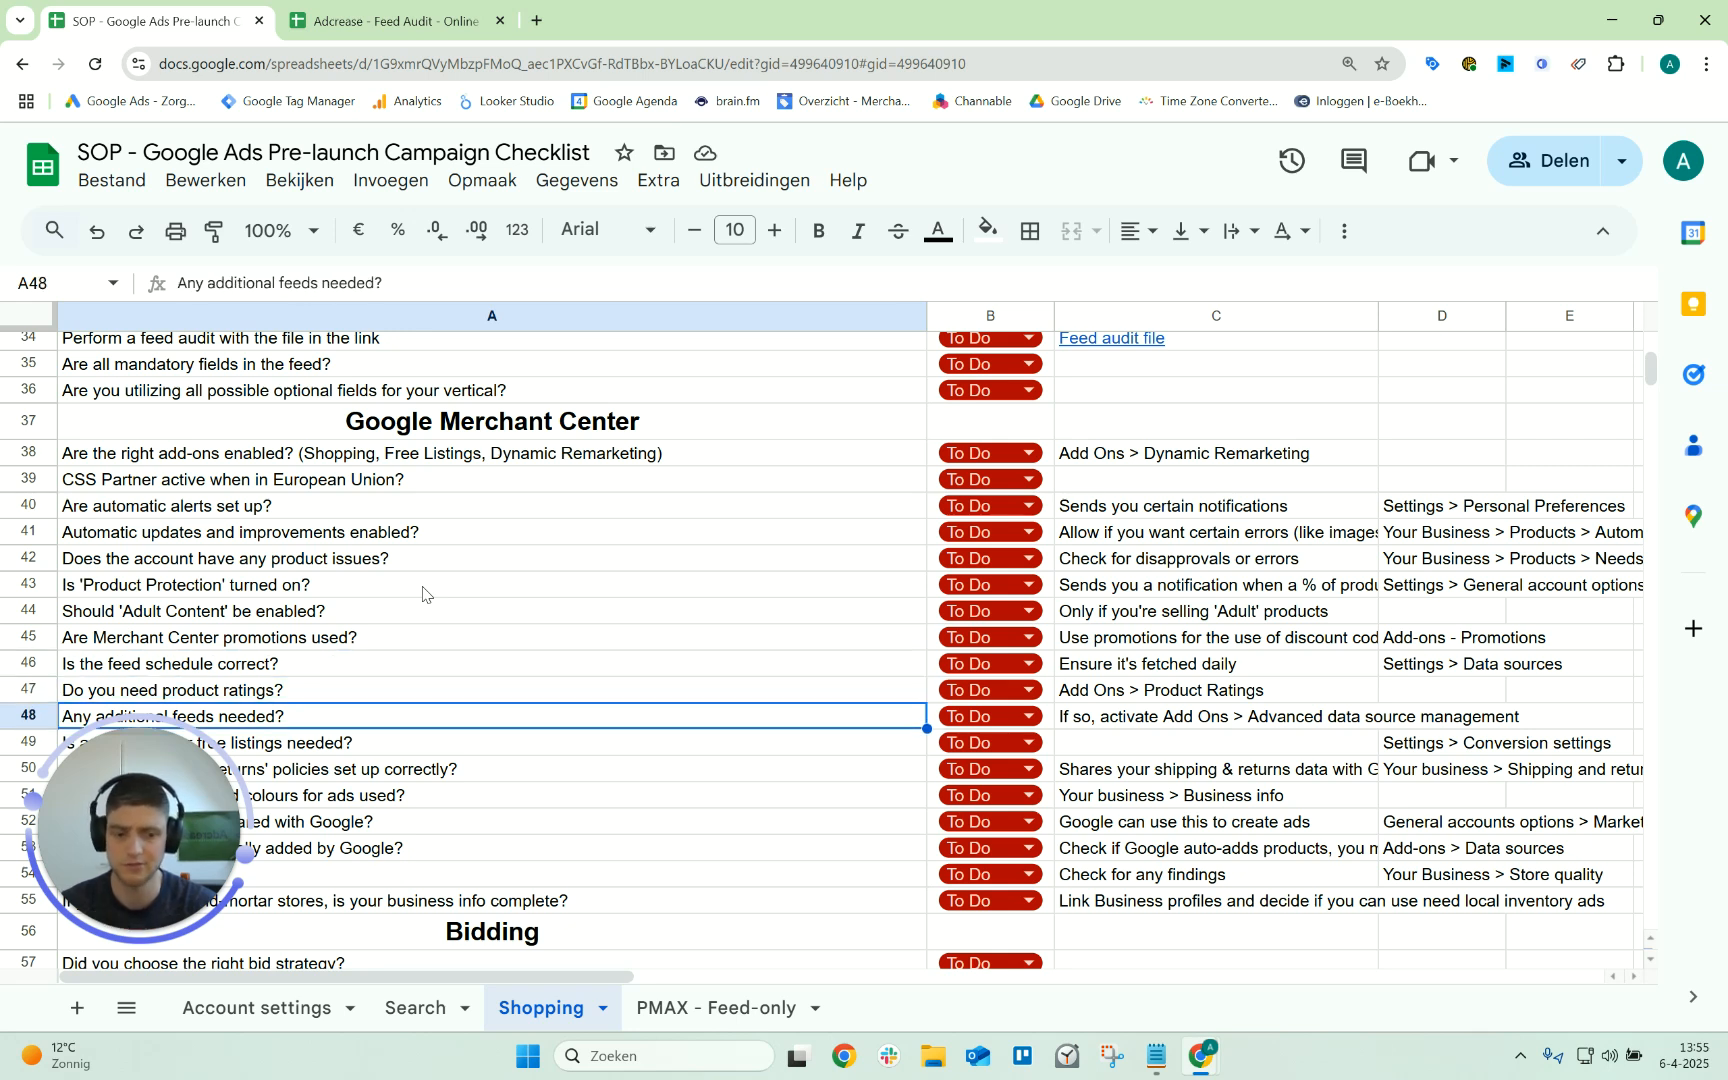
key(Down)
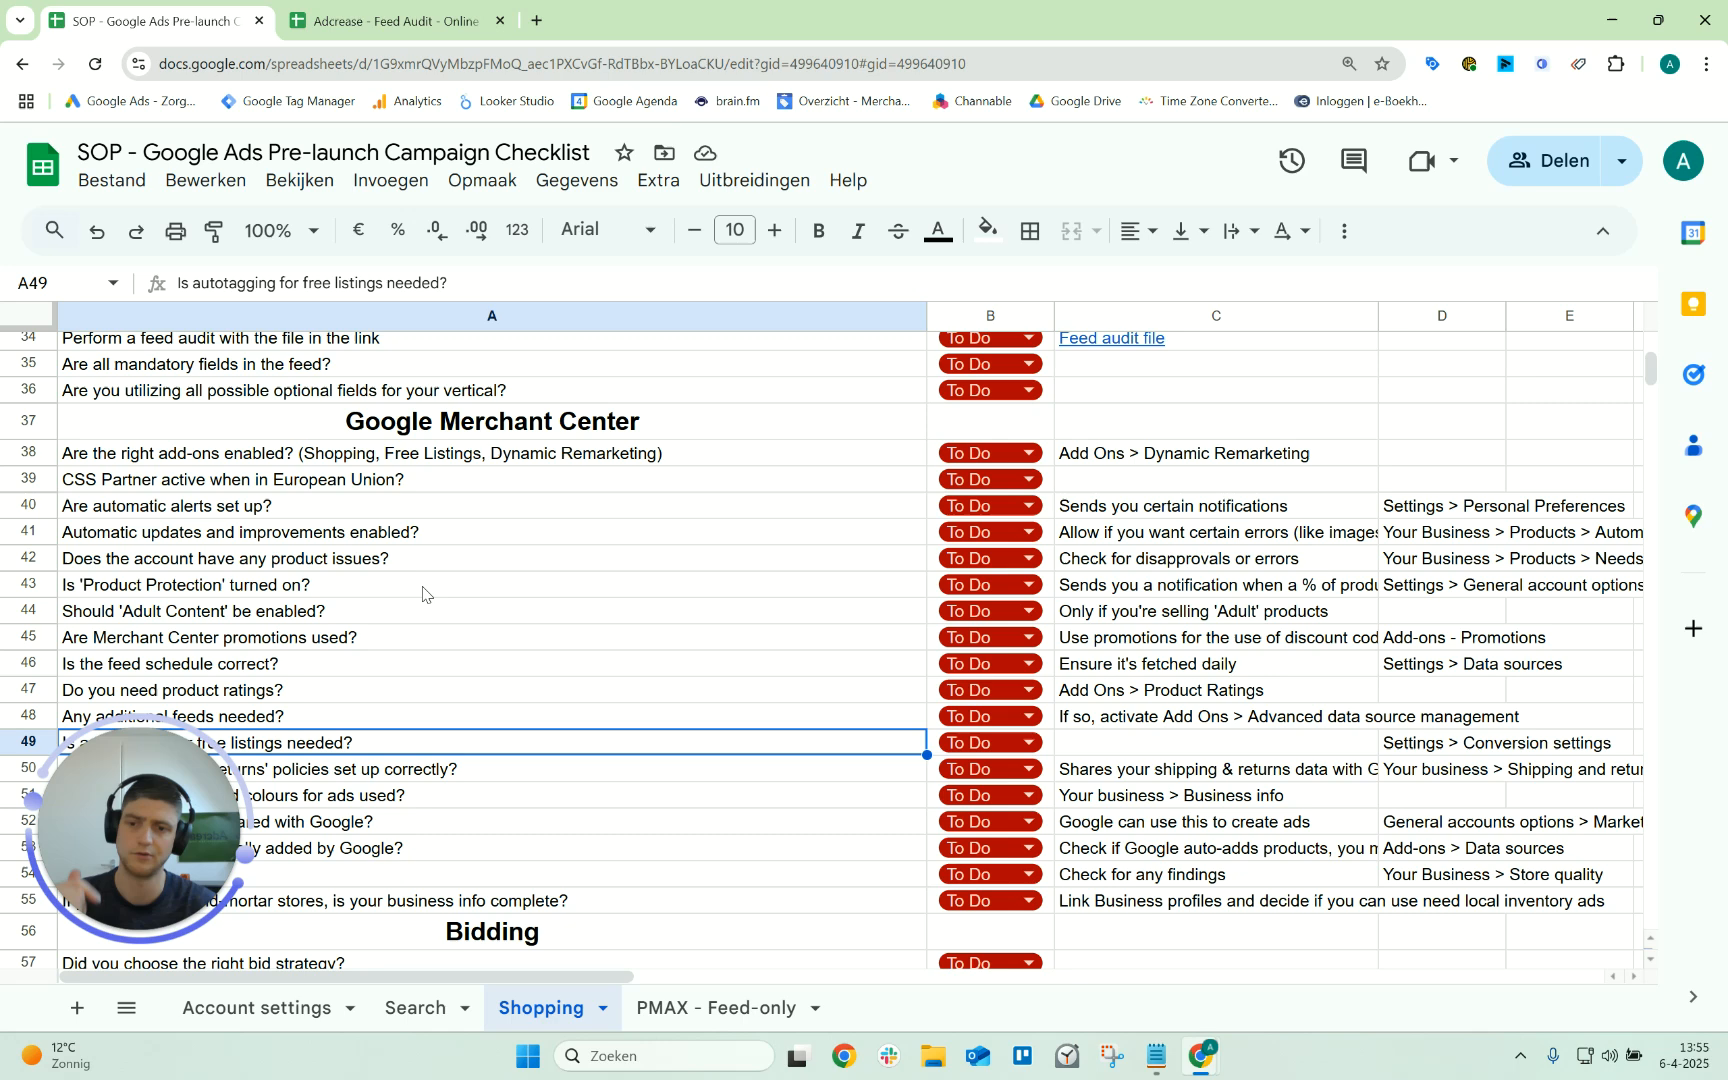
scroll(306, 592, down, 1)
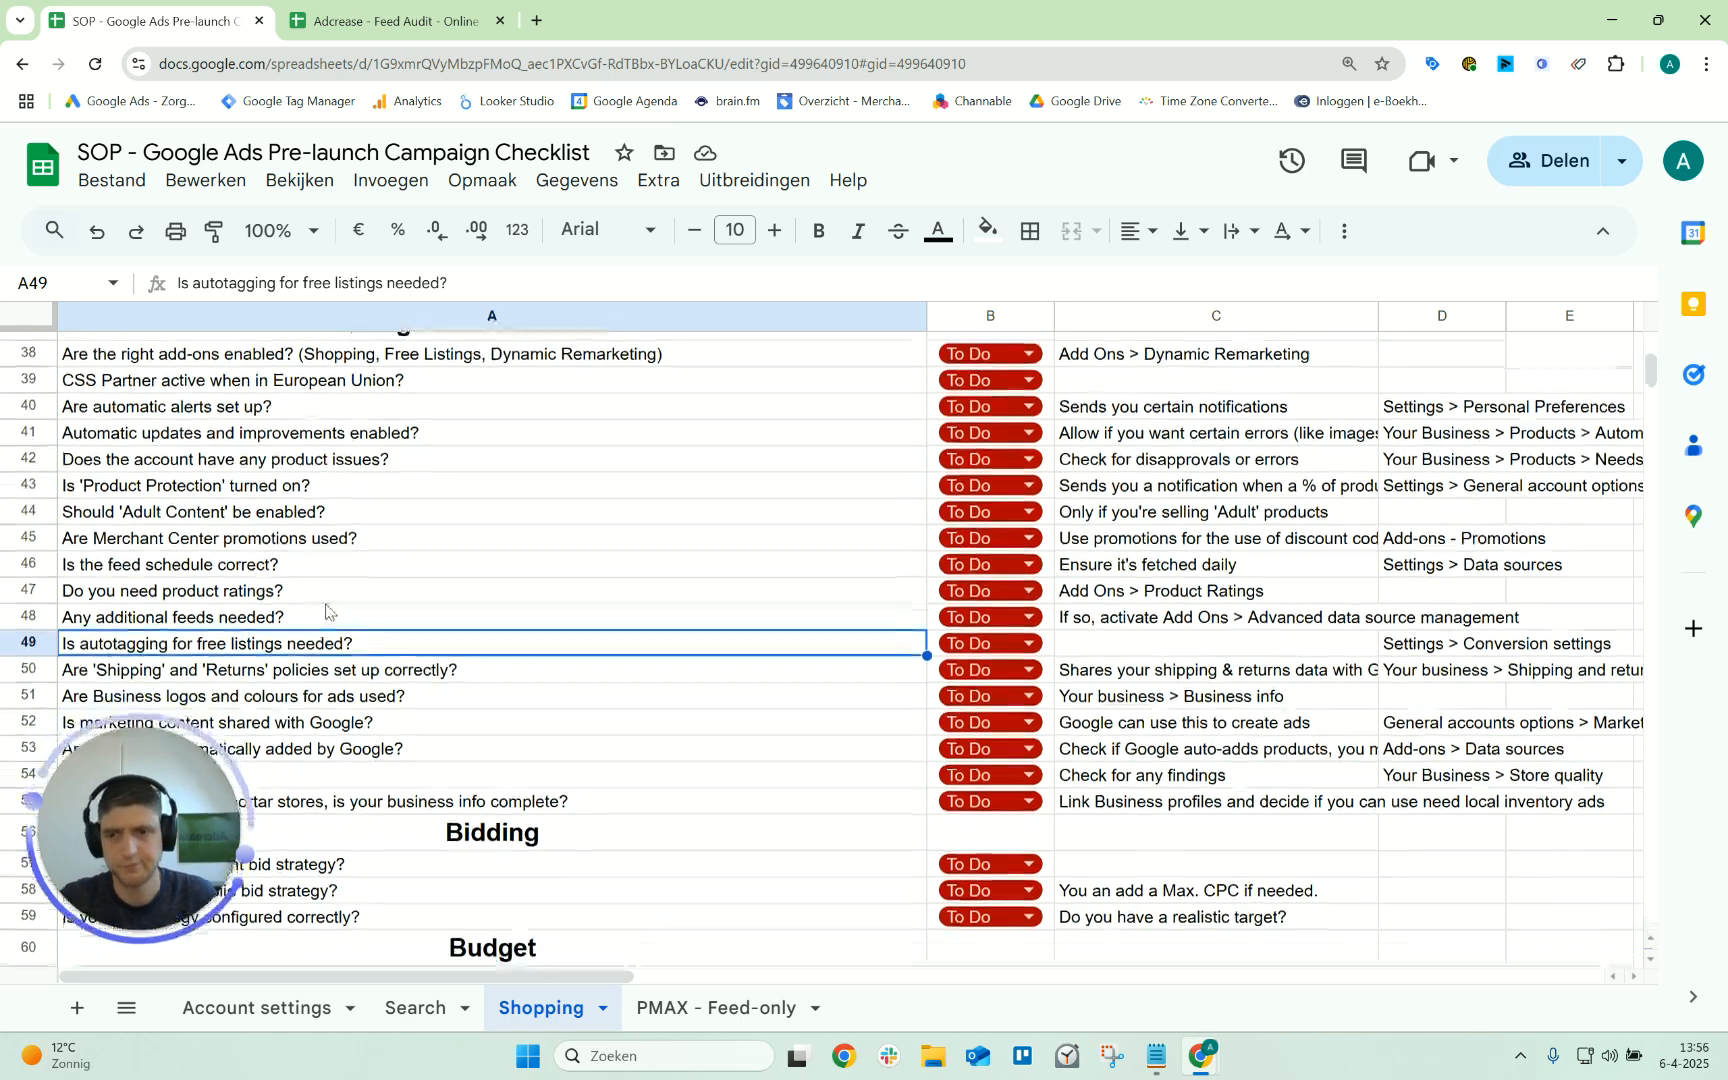
click(330, 620)
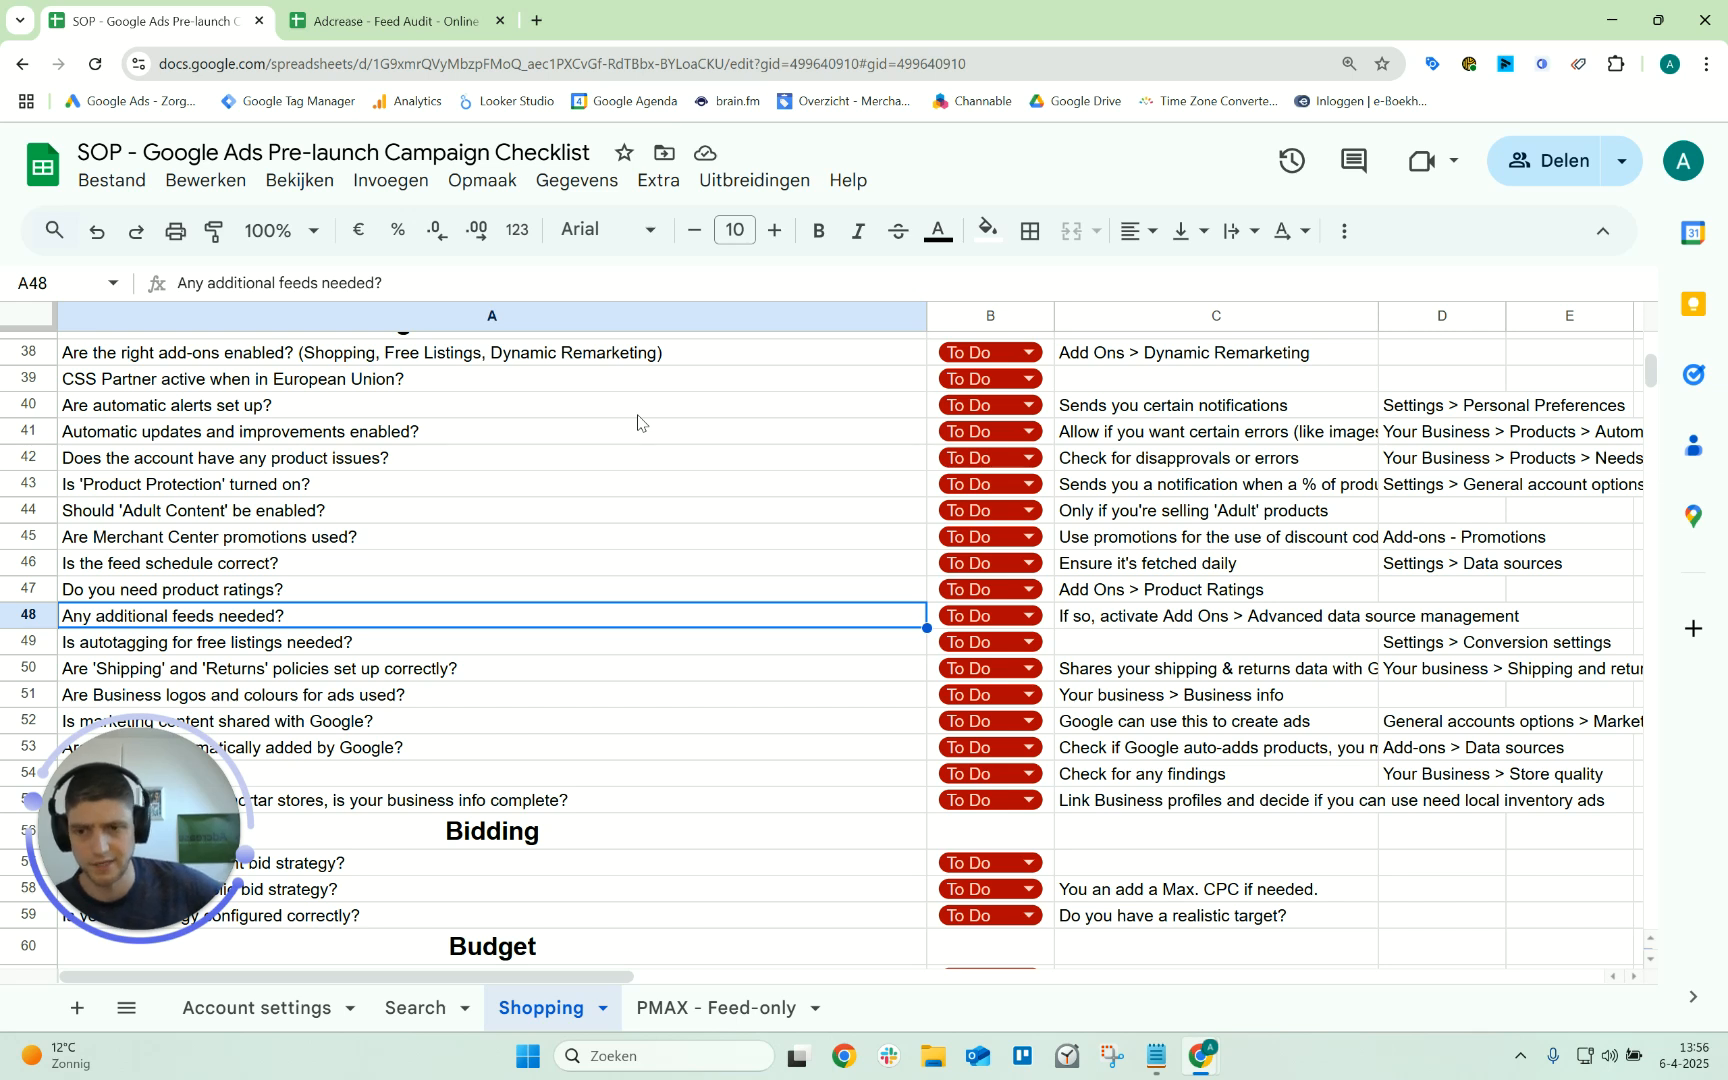
key(Down)
scroll(562, 545, down, 2)
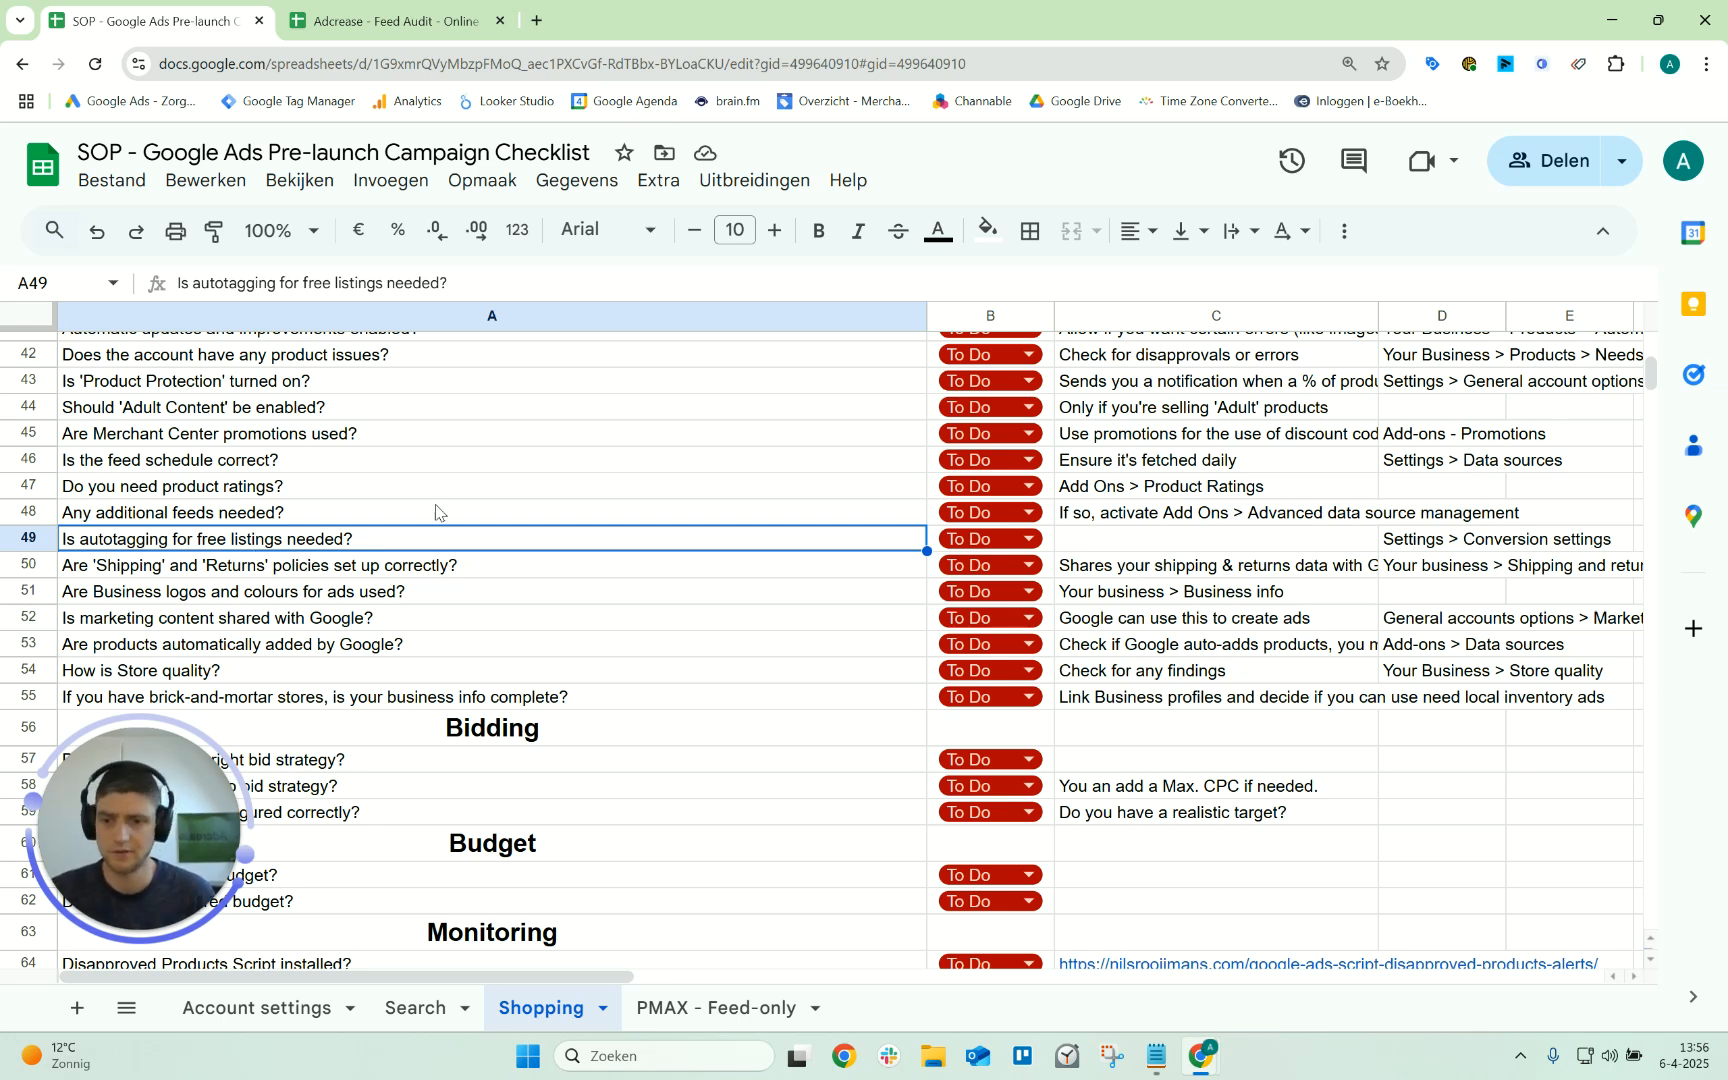
Go through the checks on shipping and returns policies, business logos and colours, shared marketing content and automatically added products
click(363, 570)
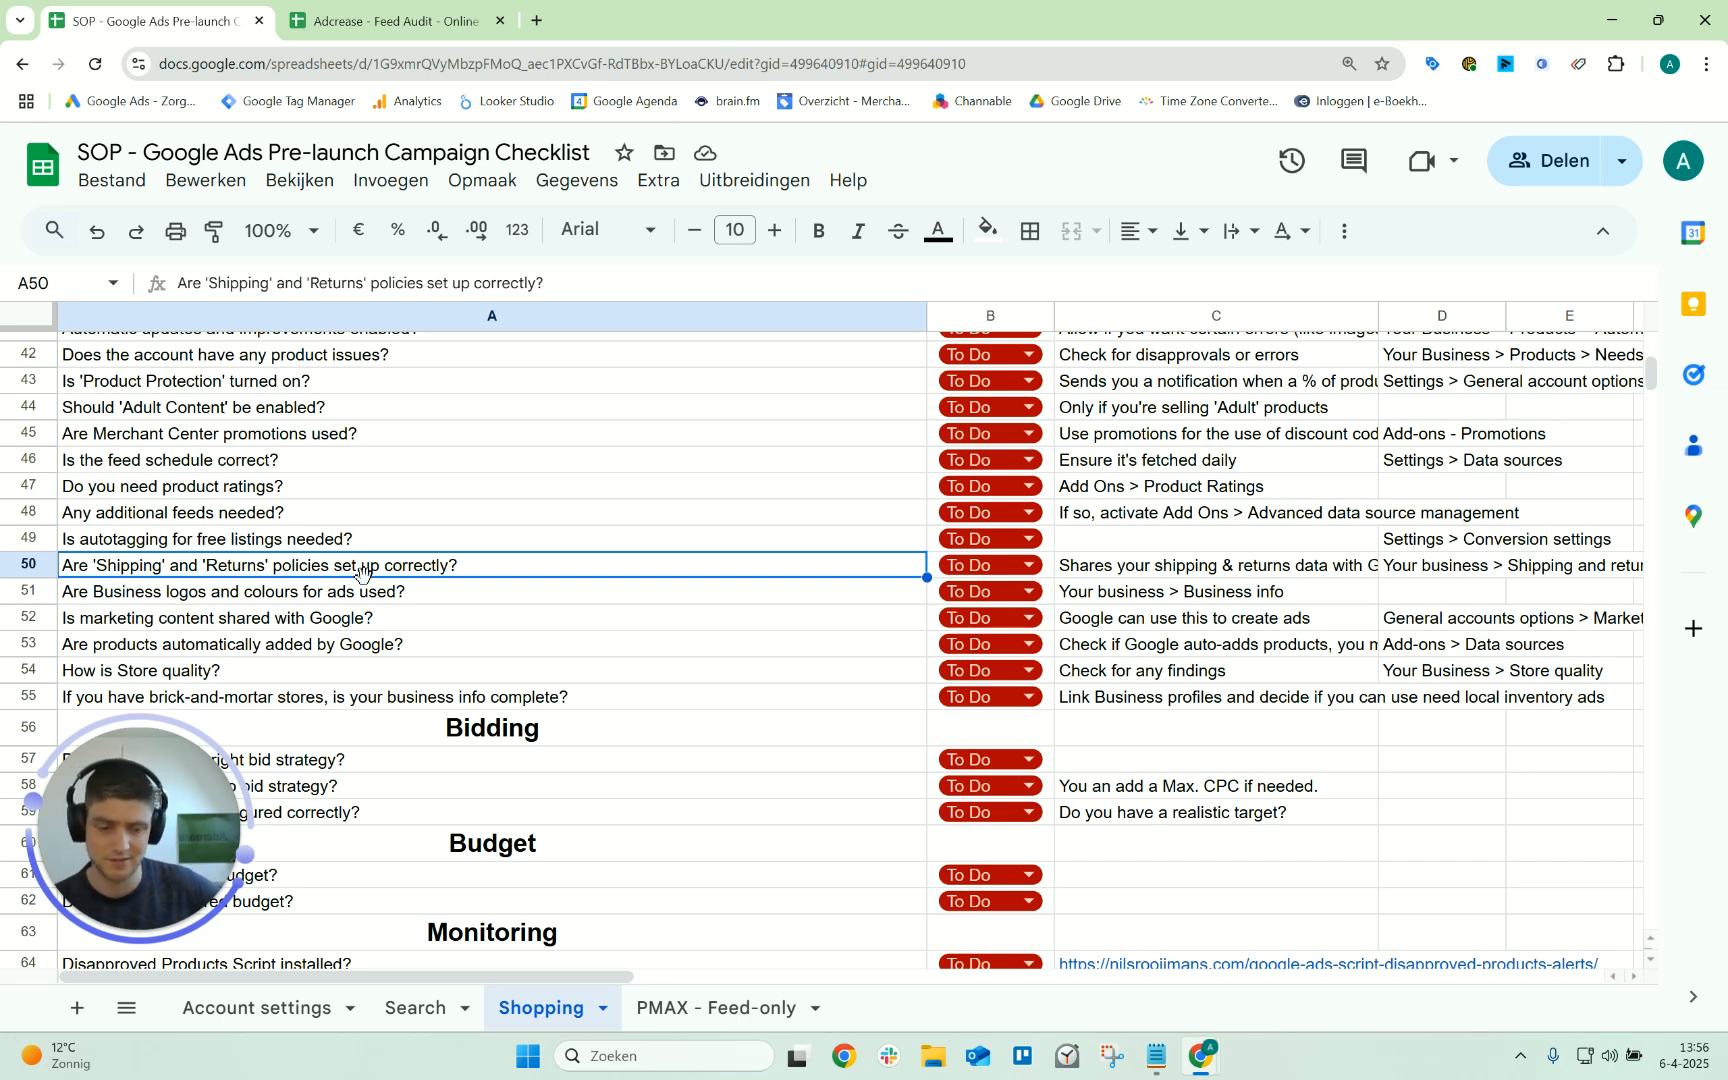
key(Down)
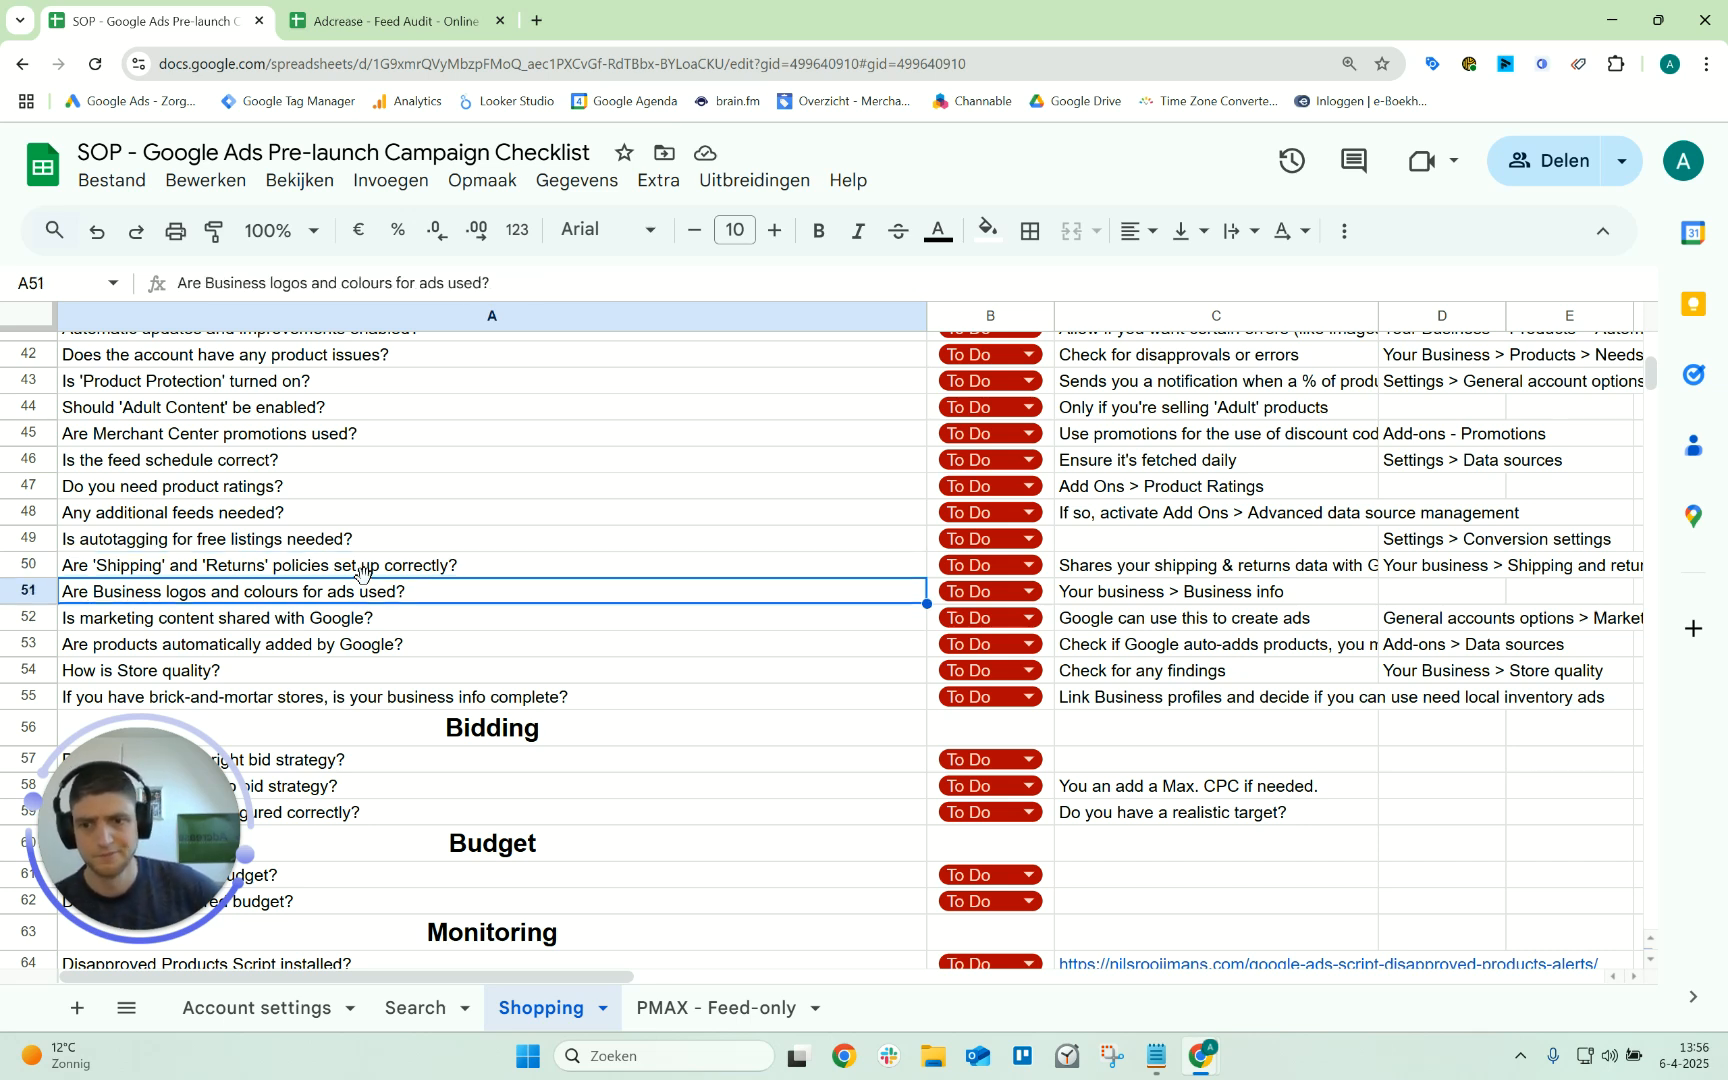
key(Down)
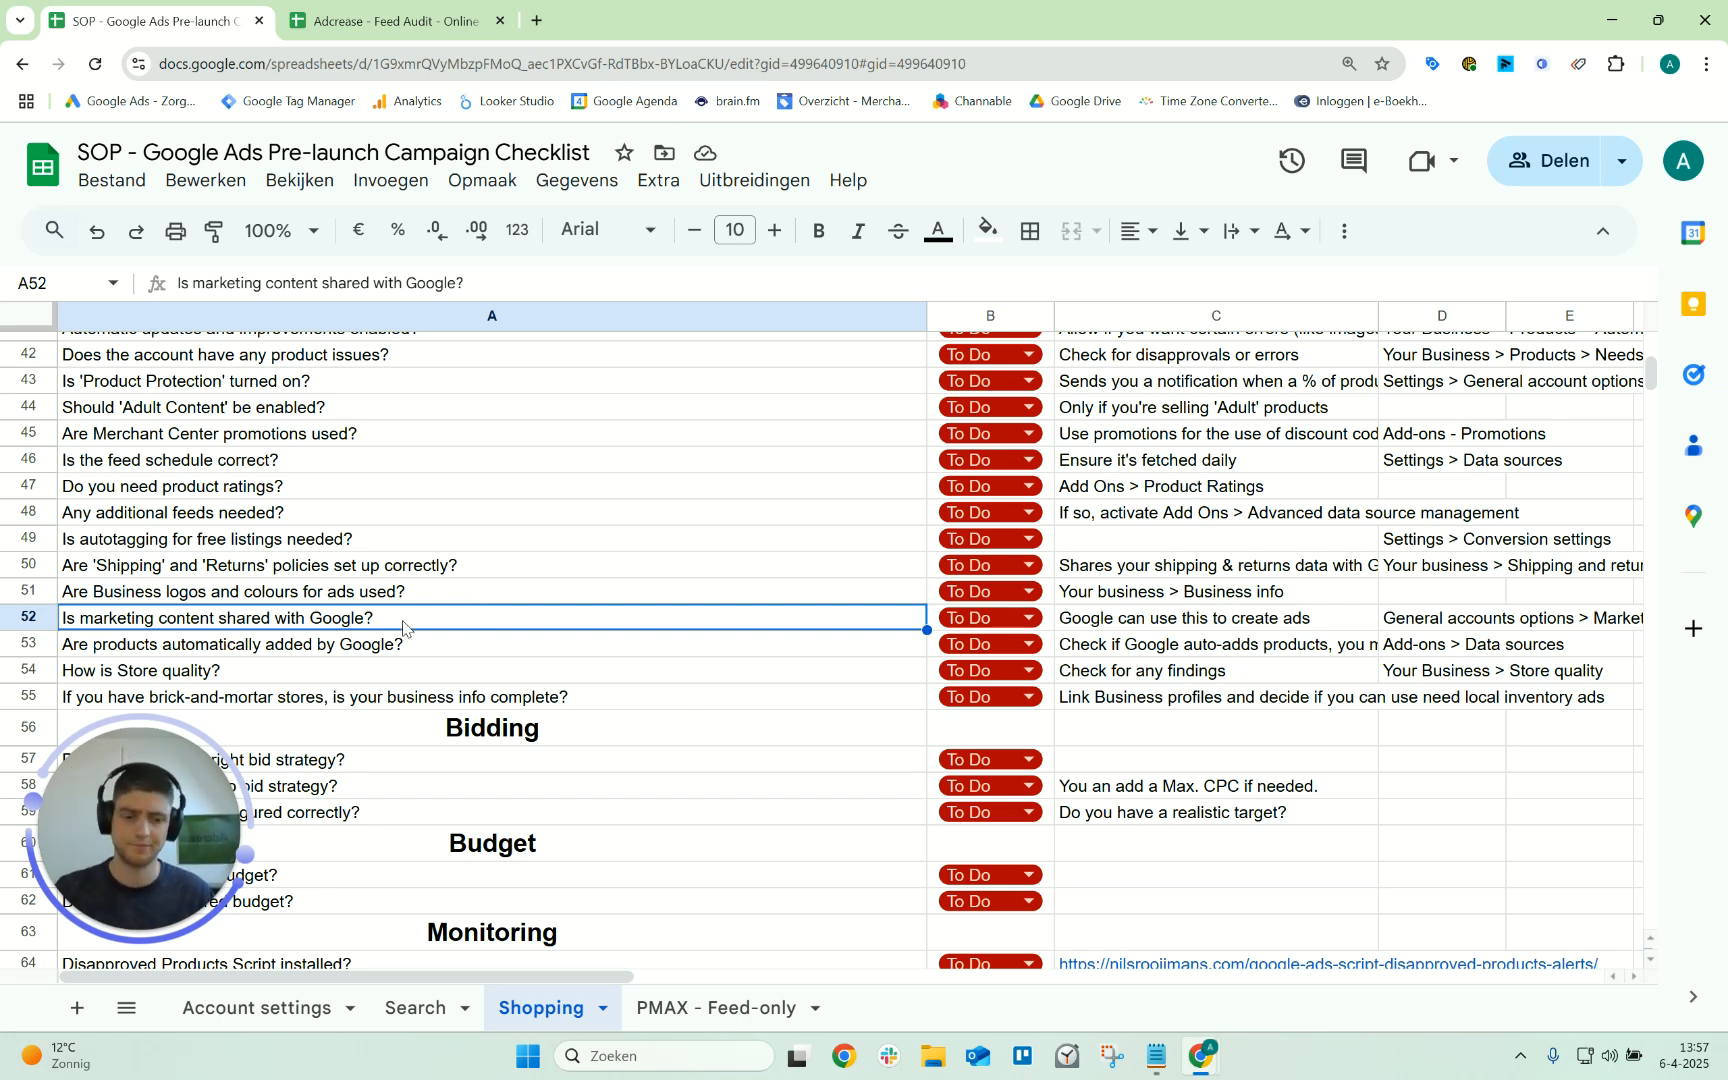
key(Down)
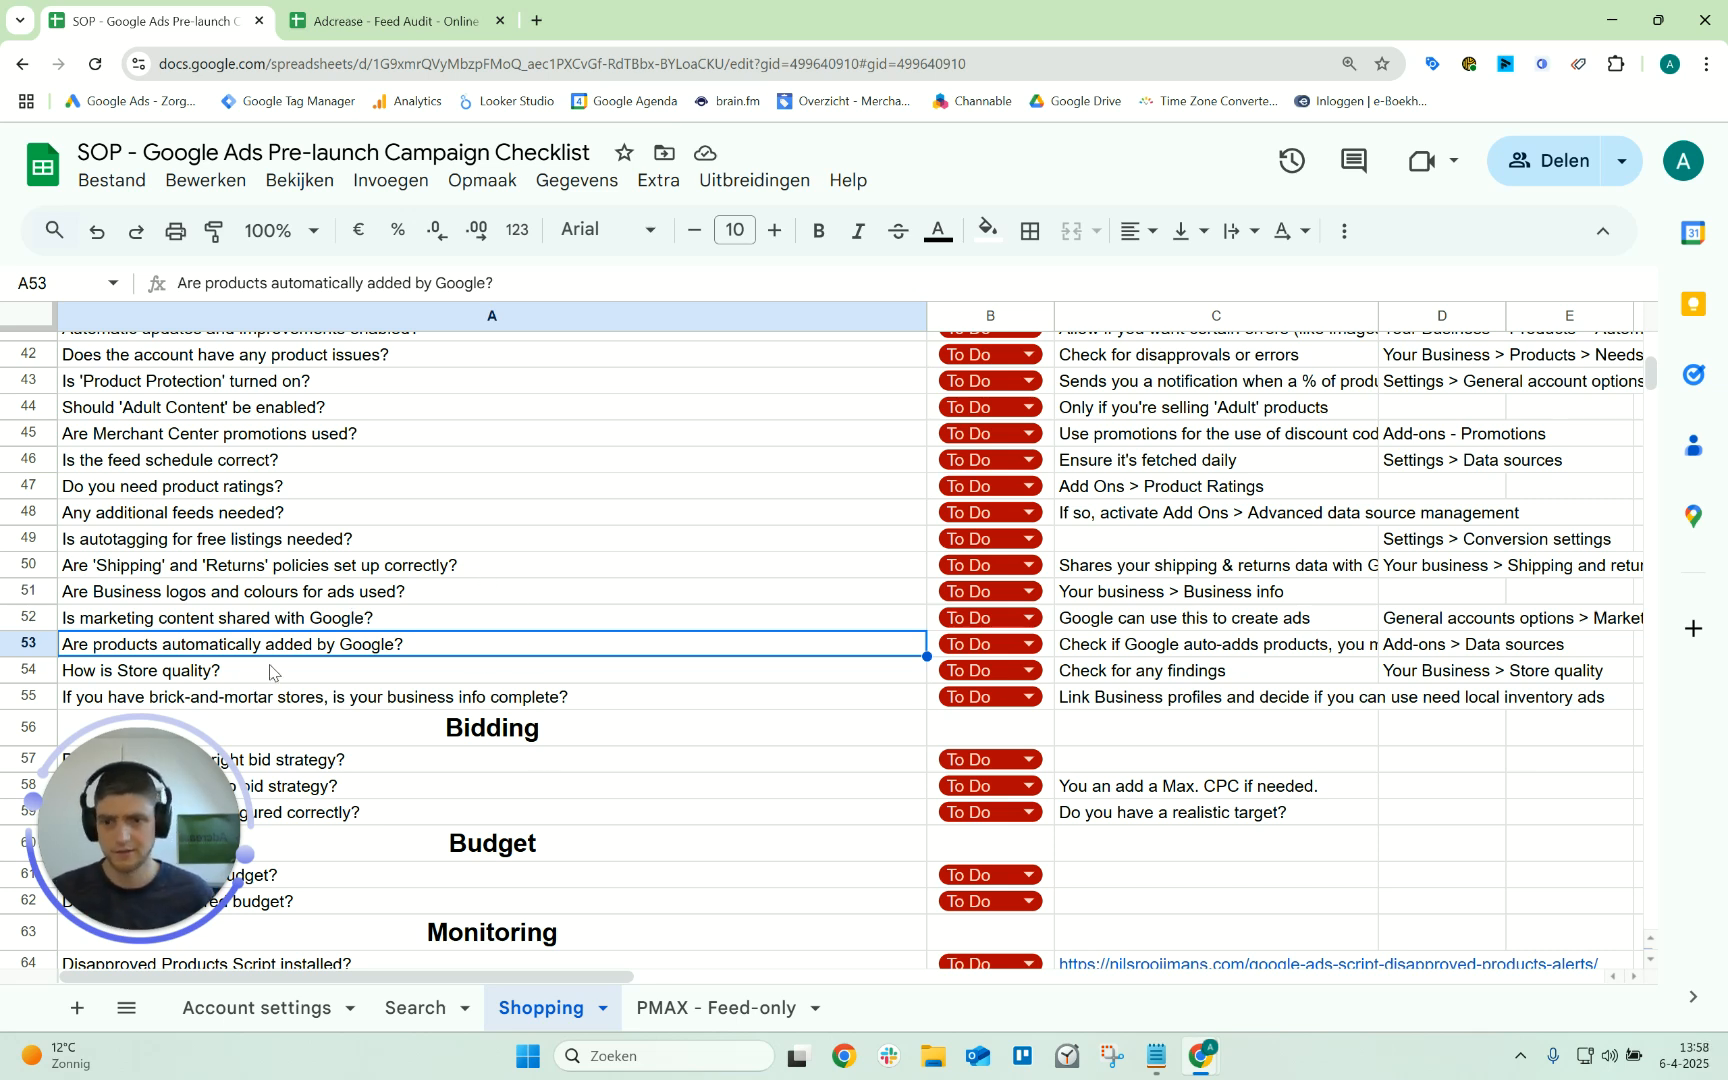
Correct the location note for the check on products automatically added by Google to "Settings > Data sources"
click(1370, 652)
click(1424, 647)
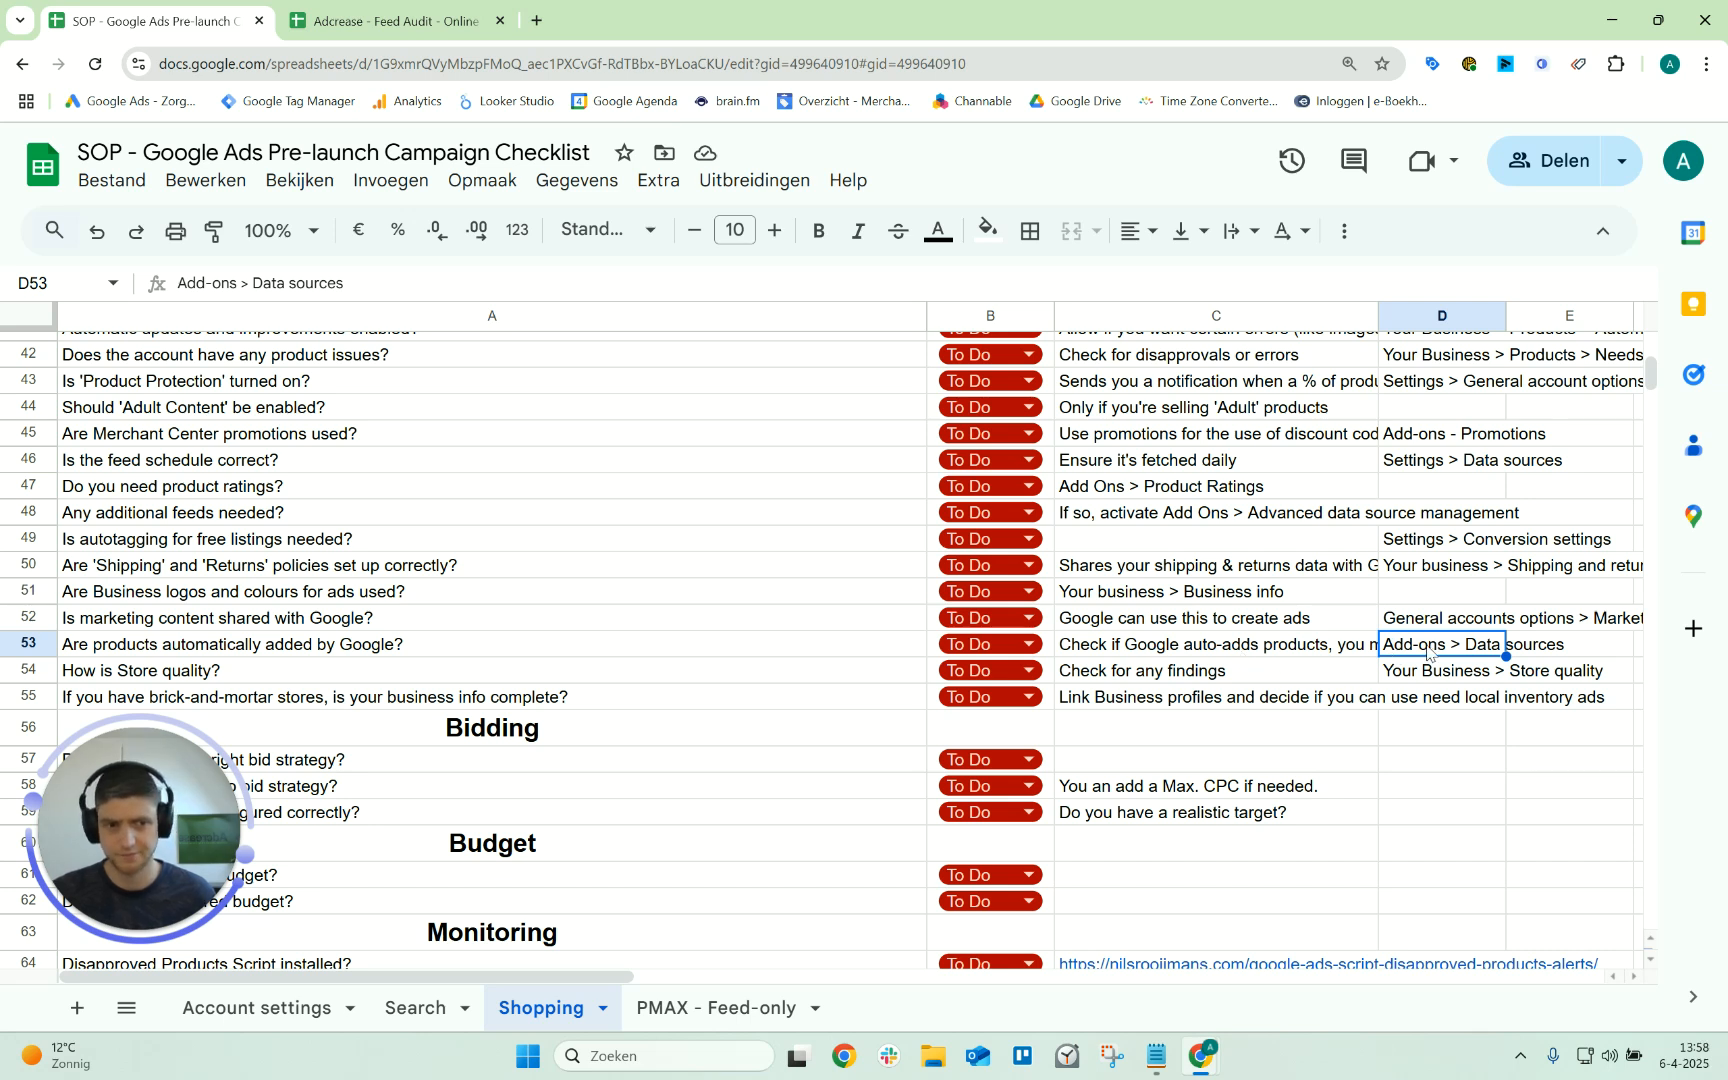
double_click(1443, 648)
key(ctrl+a)
drag(1443, 650, 1381, 645)
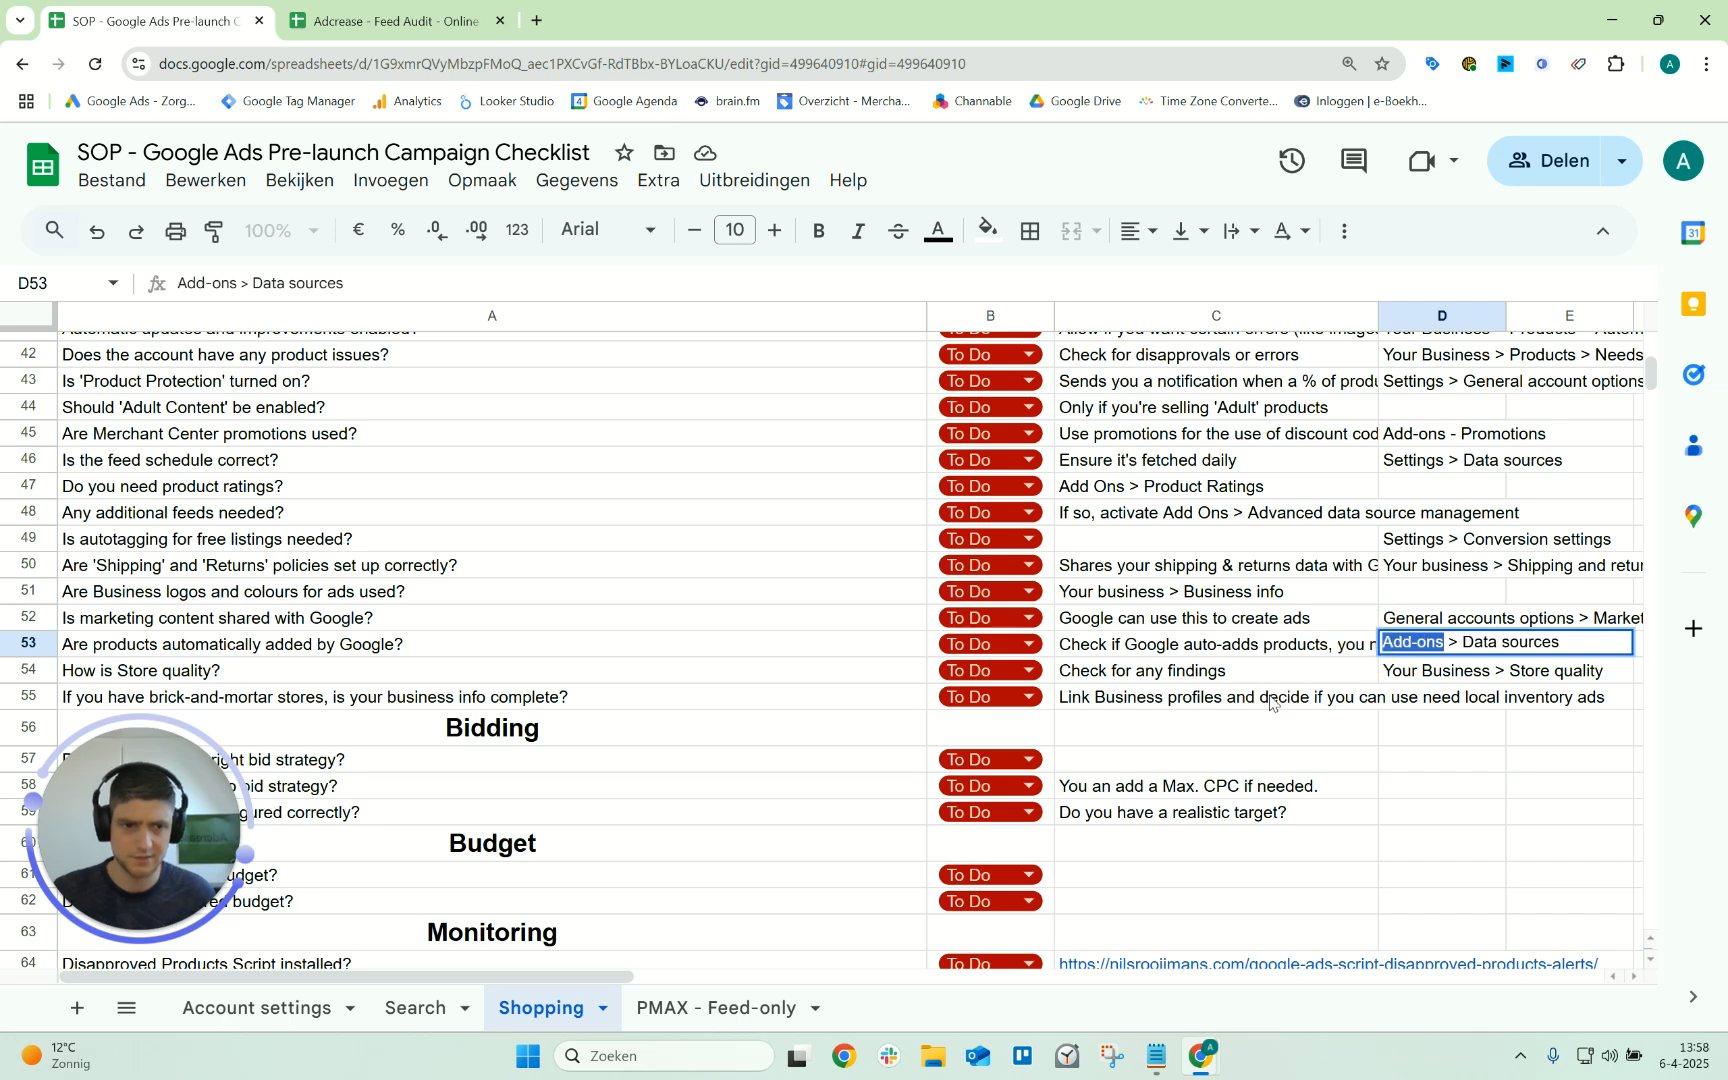
text(Settings)
key(Return)
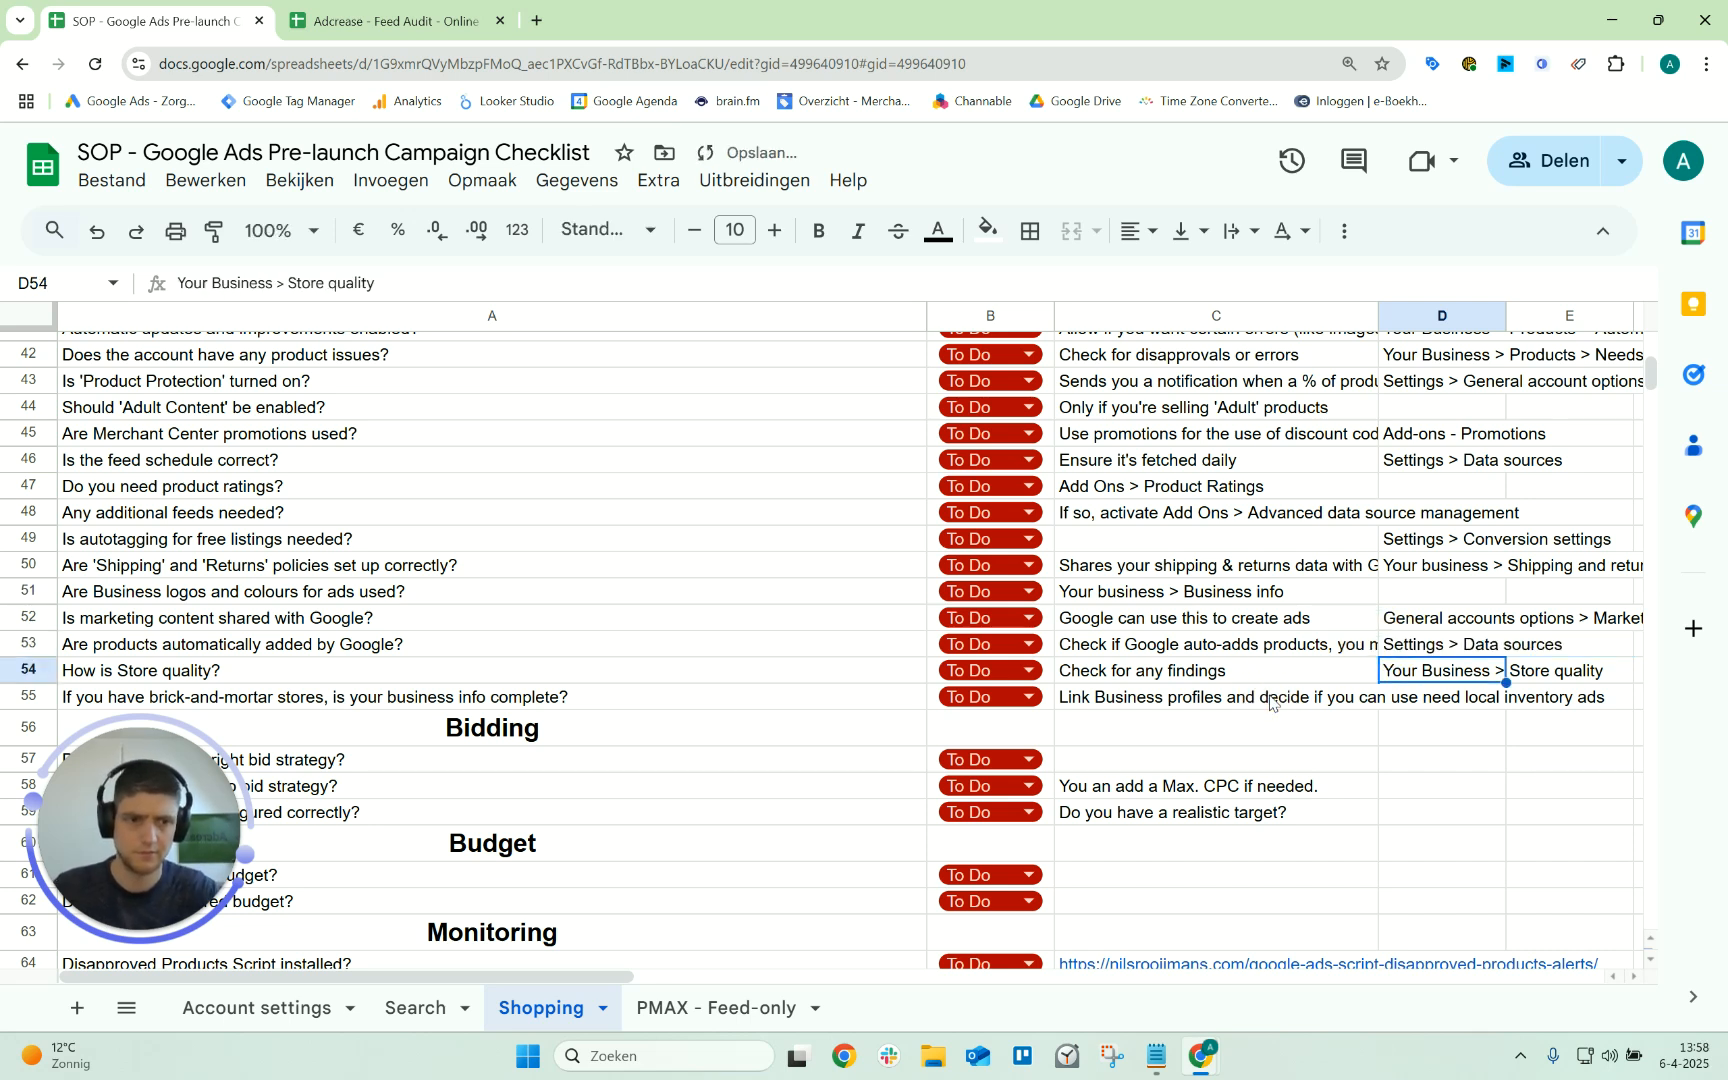
Review the Store quality check and the brick-and-mortar business info check with its note on linking Business profiles
click(476, 678)
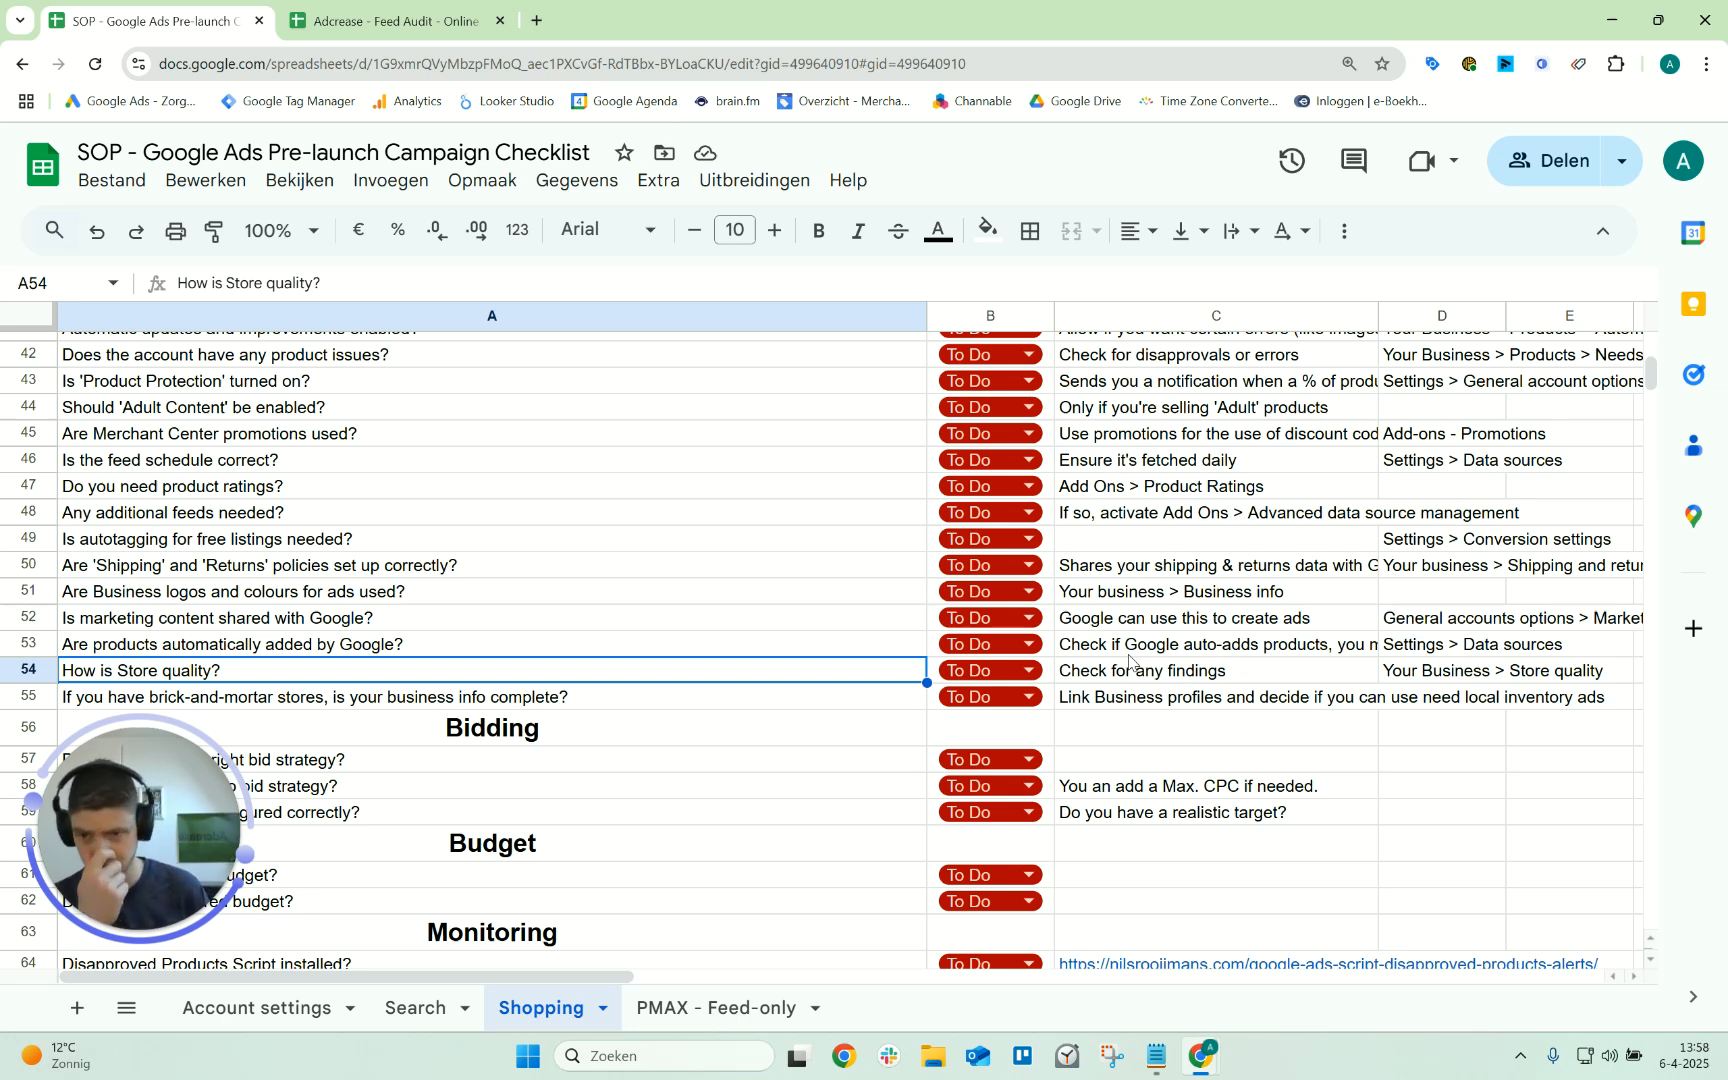
scroll(537, 580, down, 2)
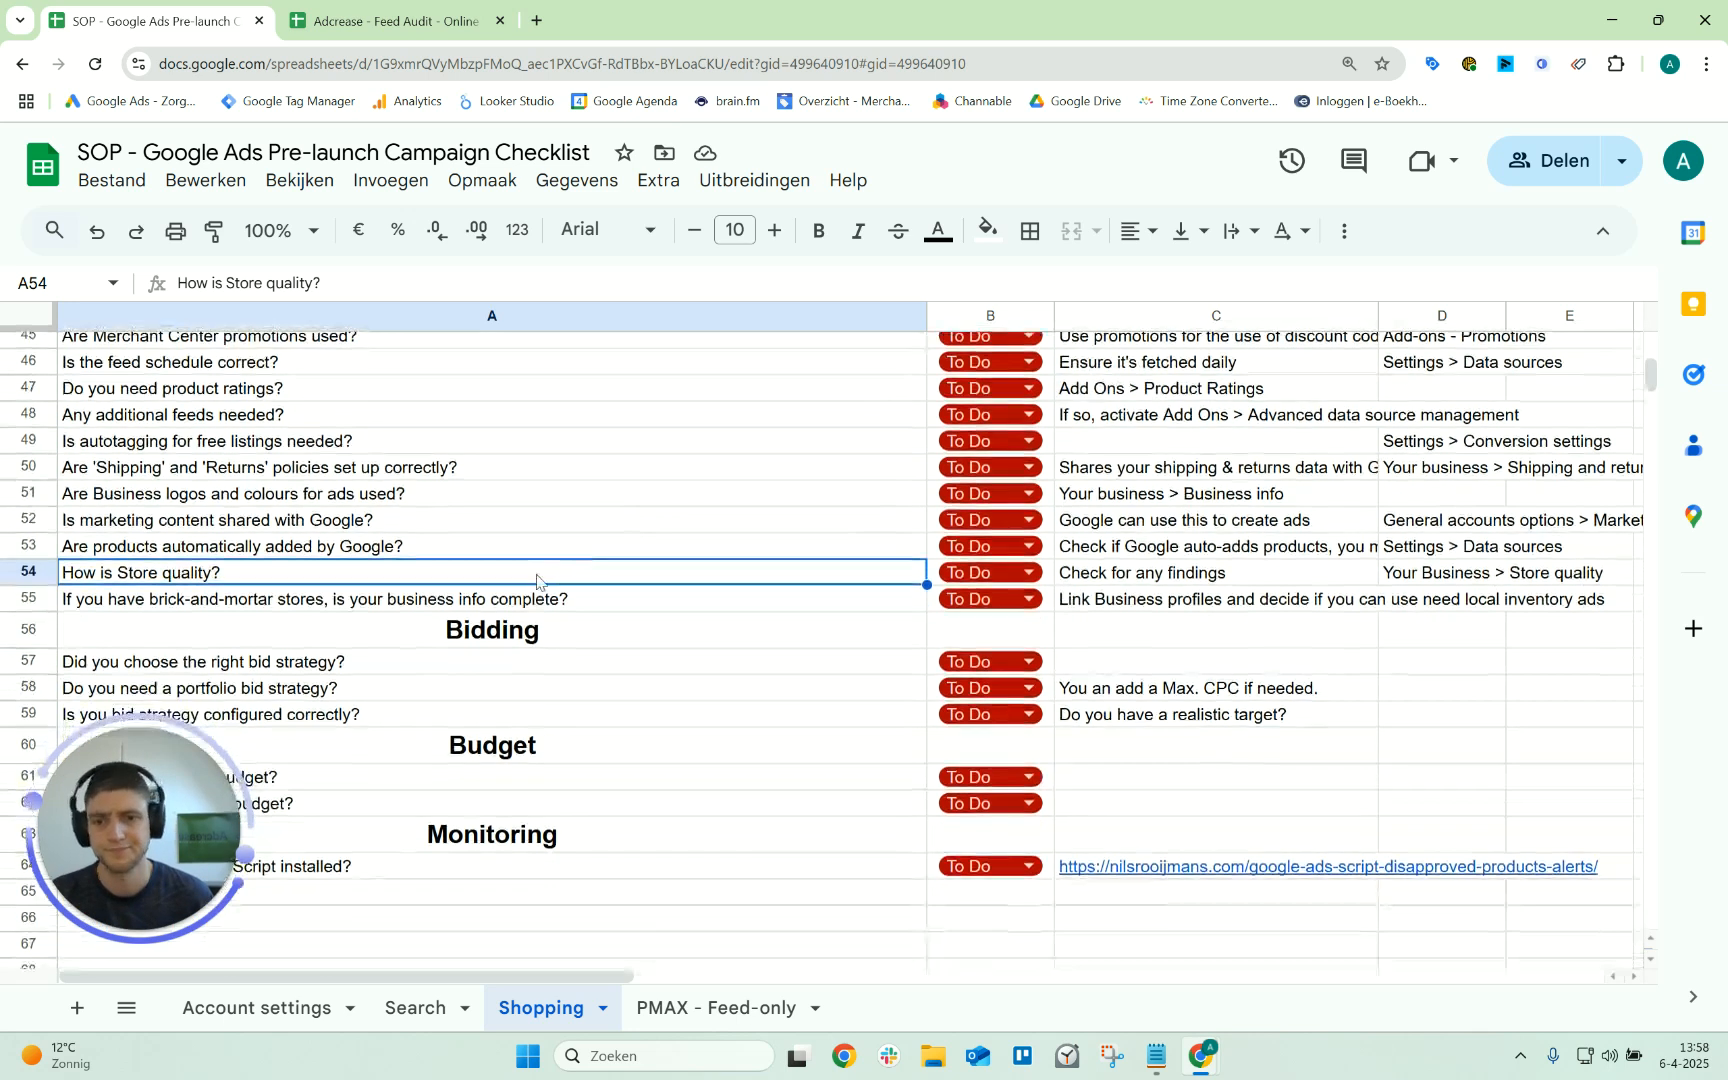
click(510, 597)
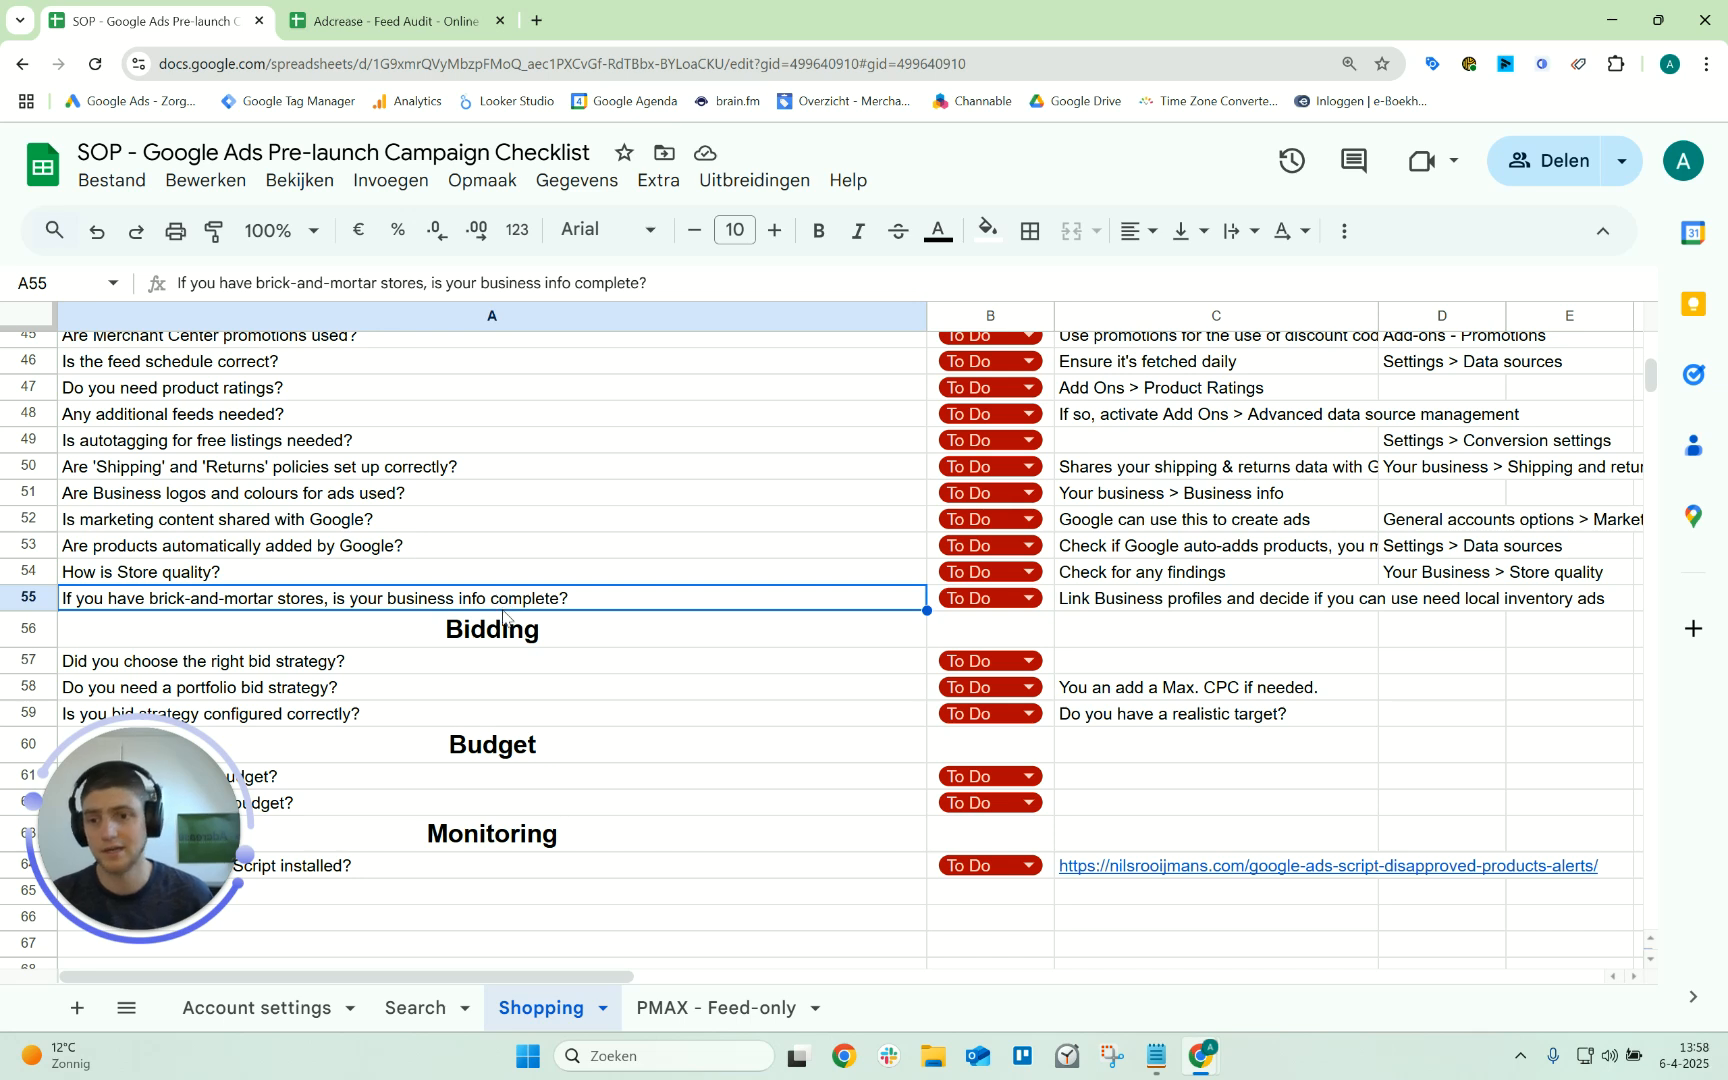
click(1215, 600)
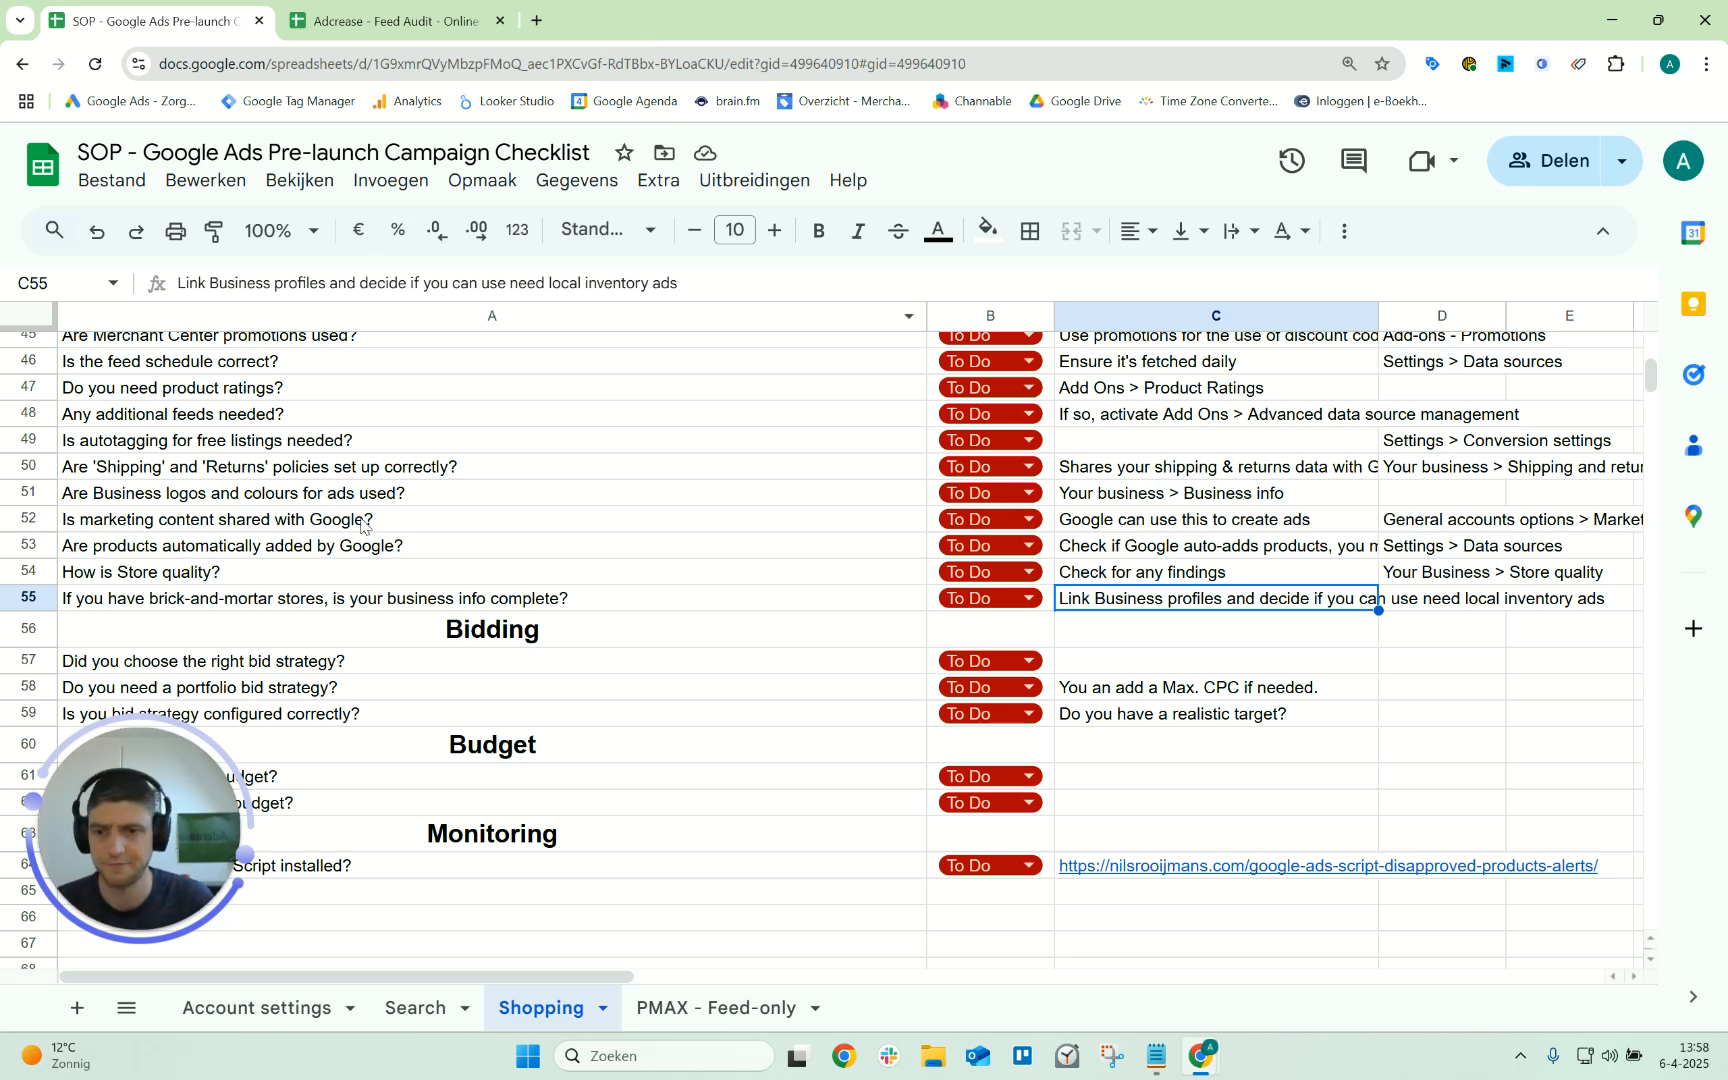
Move on to the Bidding section and review its check on choosing the right bid strategy
scroll(340, 580, down, 2)
click(340, 580)
click(341, 563)
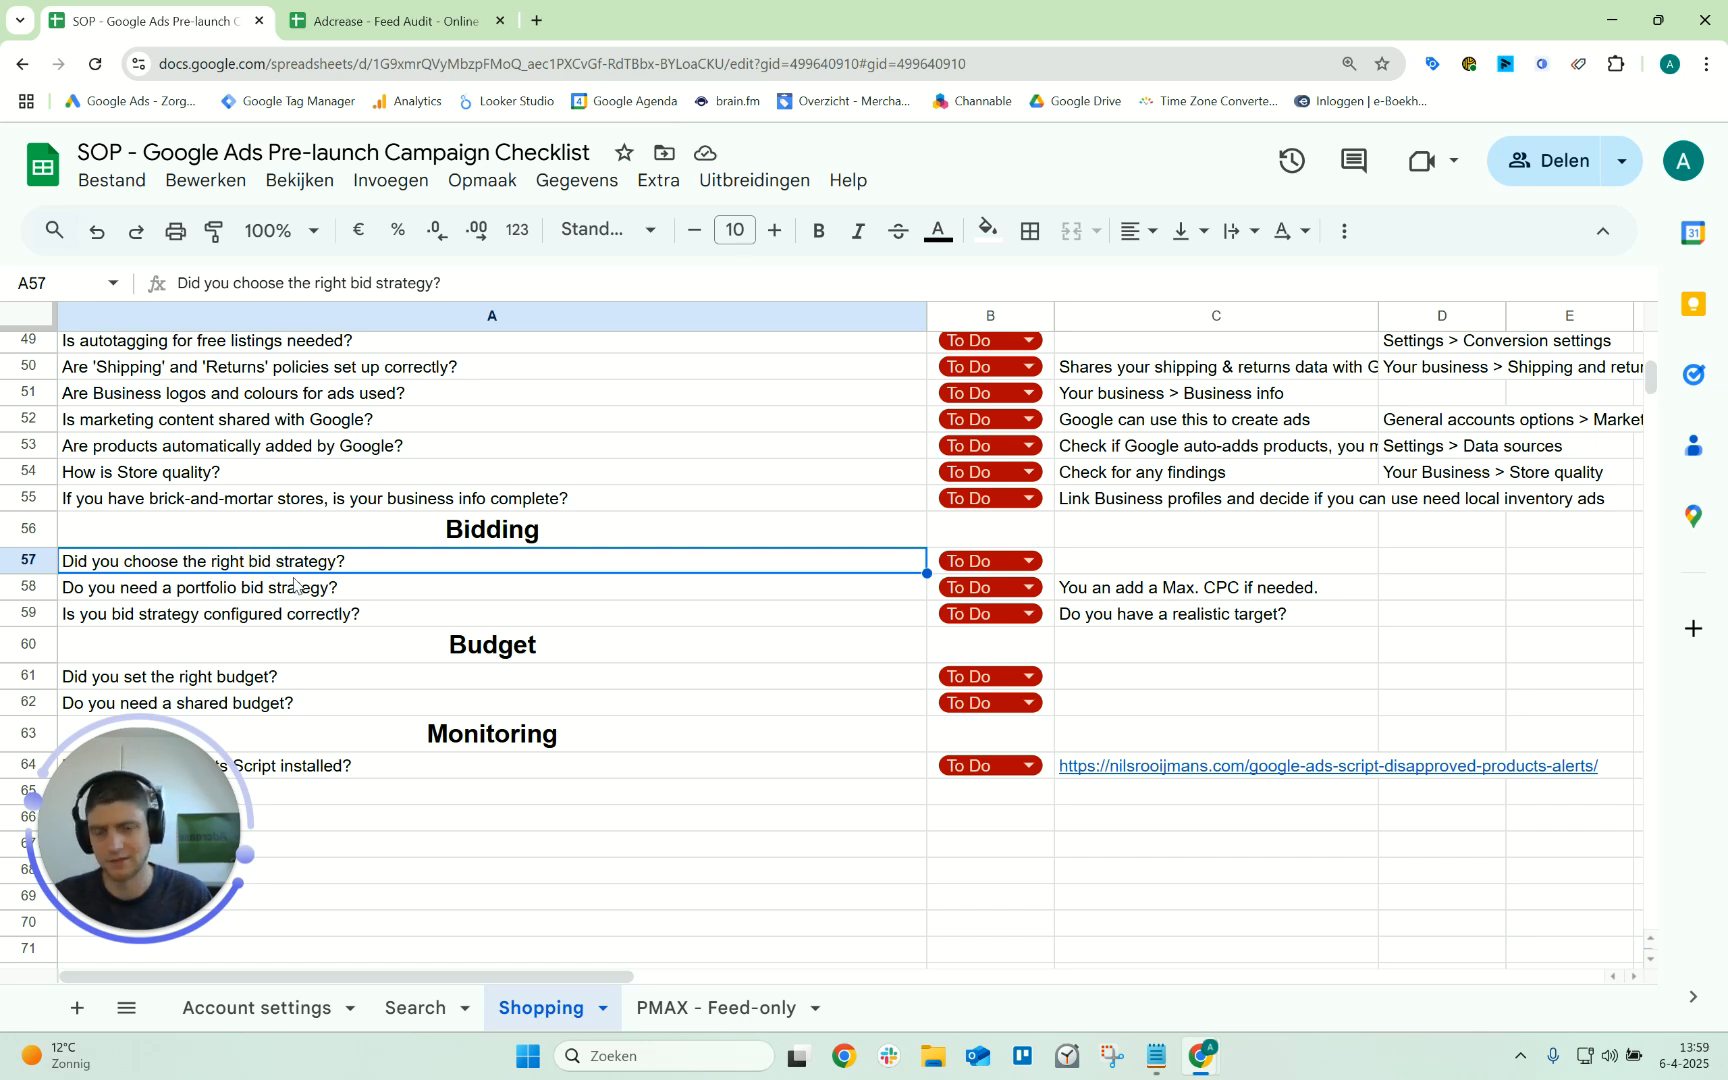
click(434, 543)
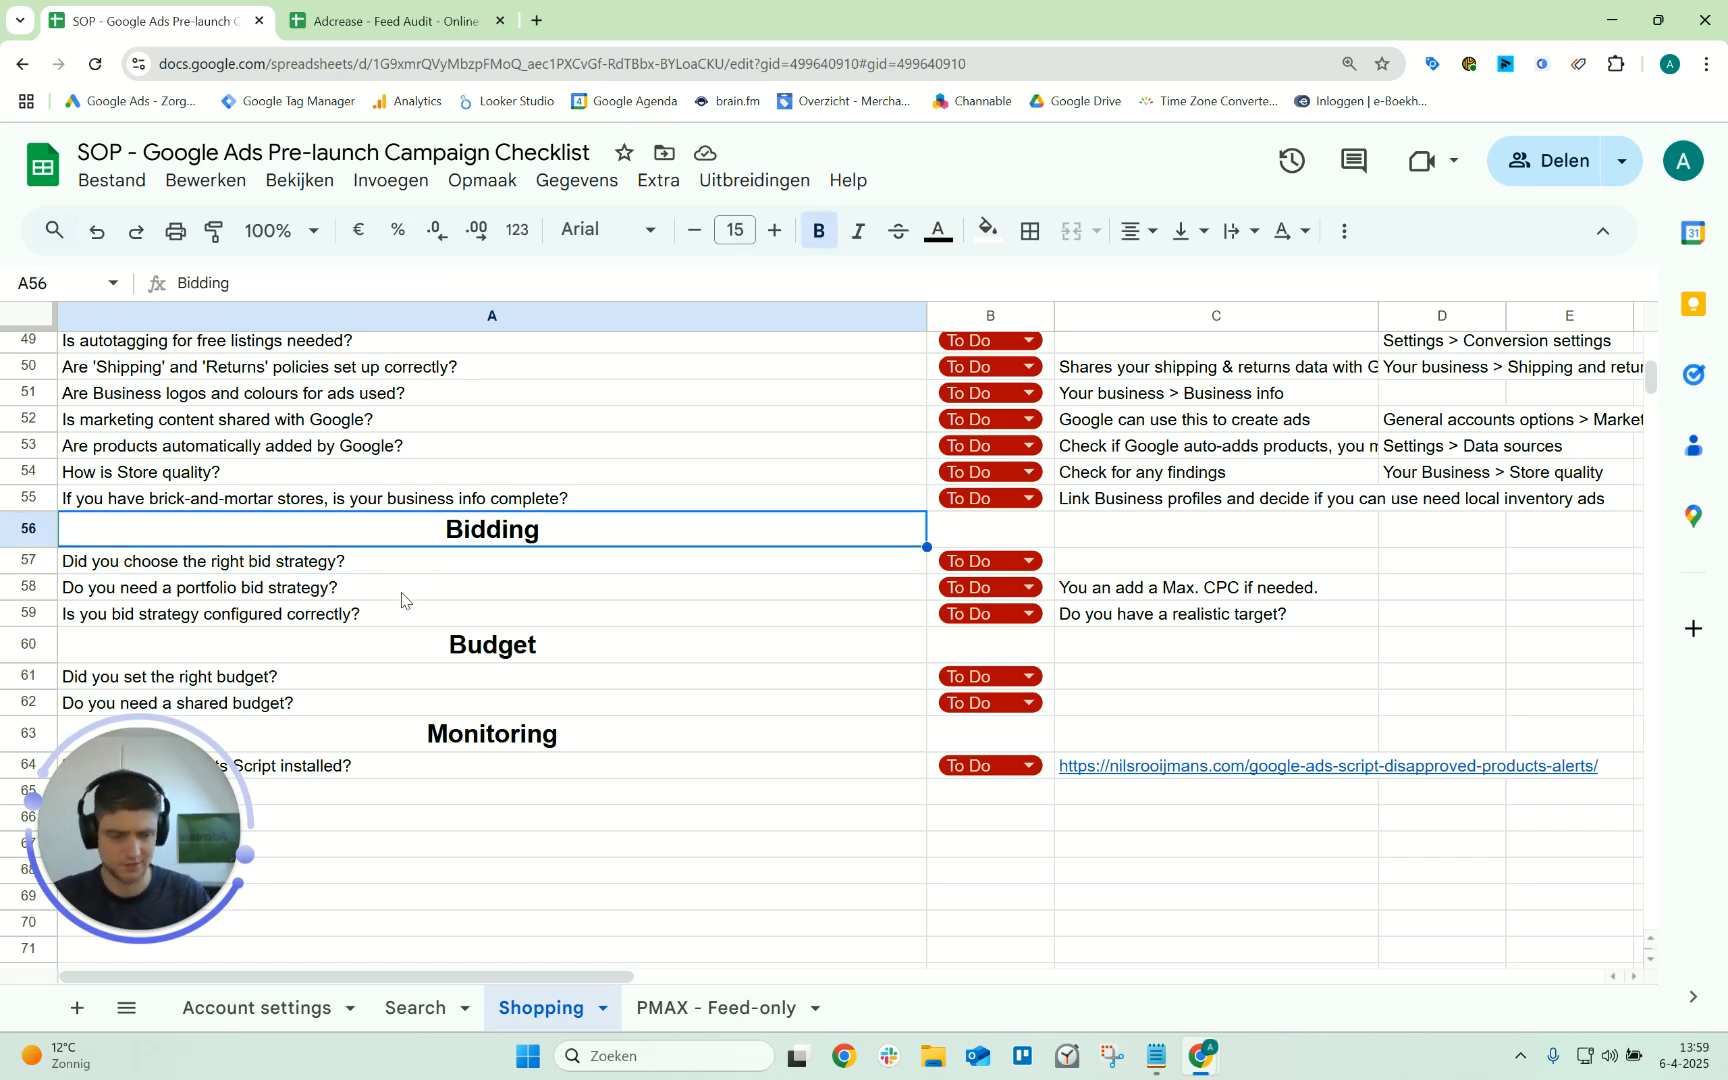
Go through the Bidding checks on choosing the bid strategy, needing a portfolio bid strategy and configuring it correctly
key(Down)
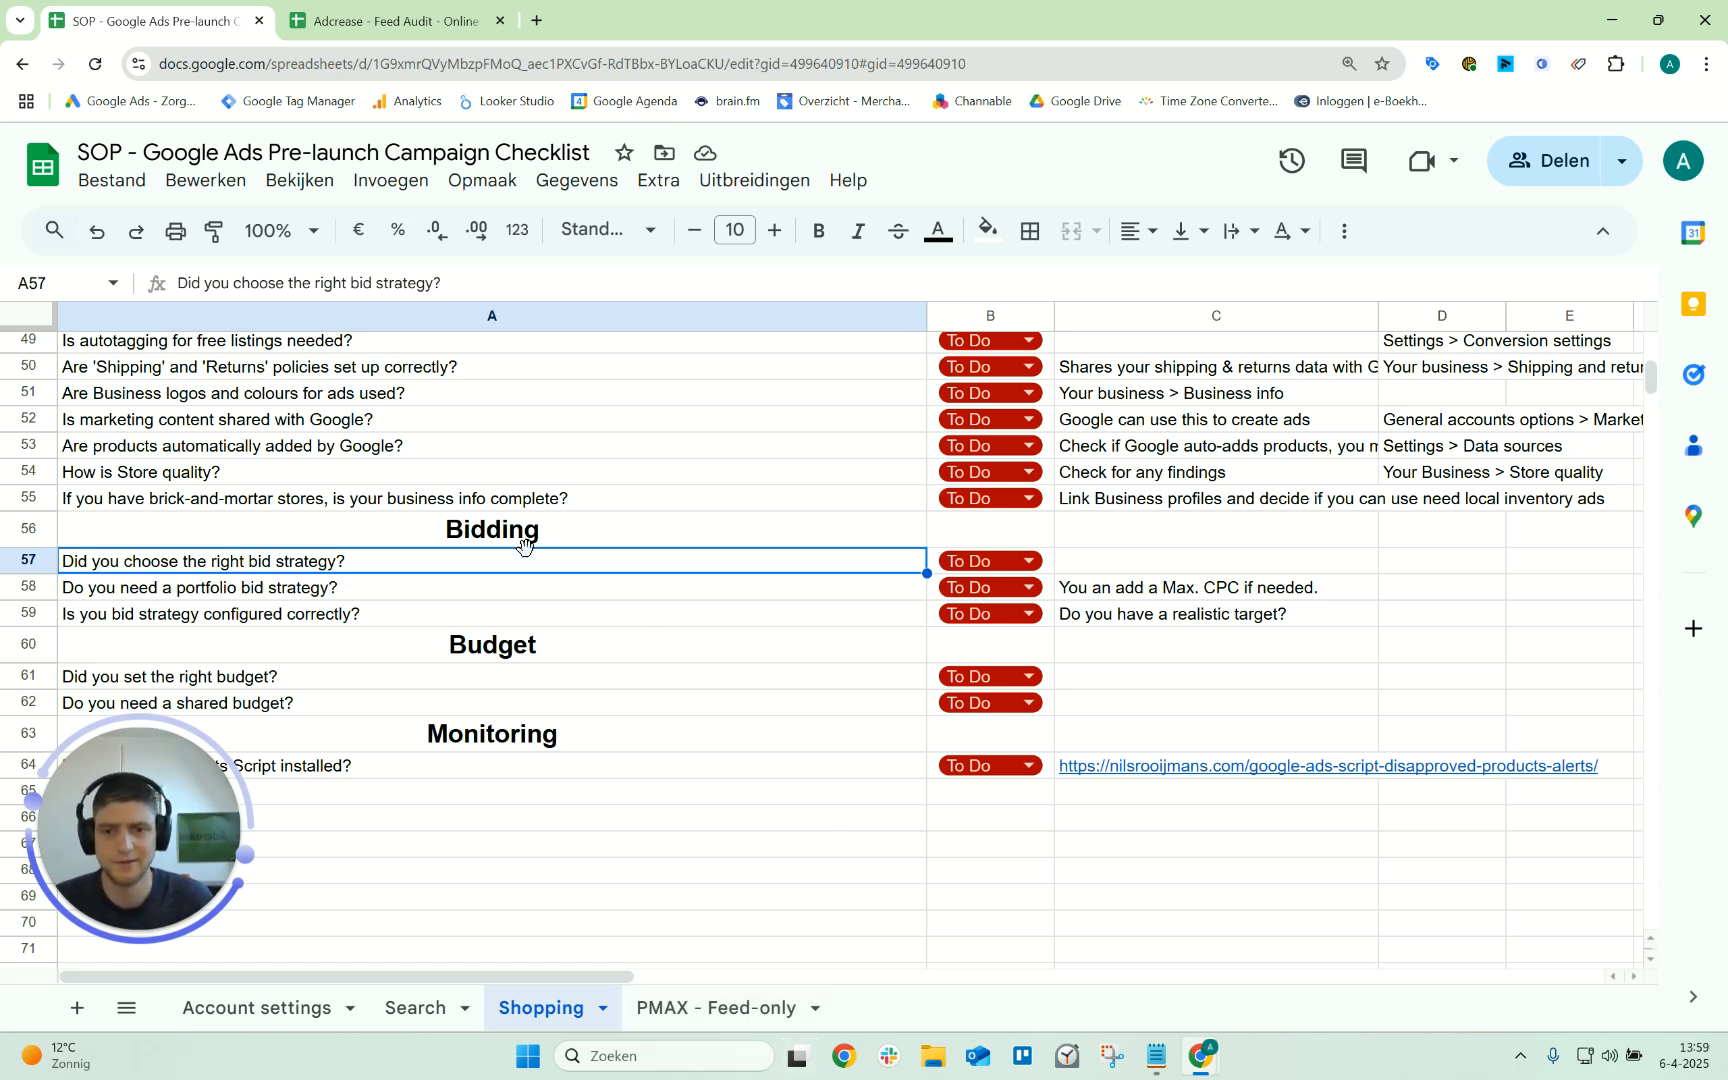
click(489, 590)
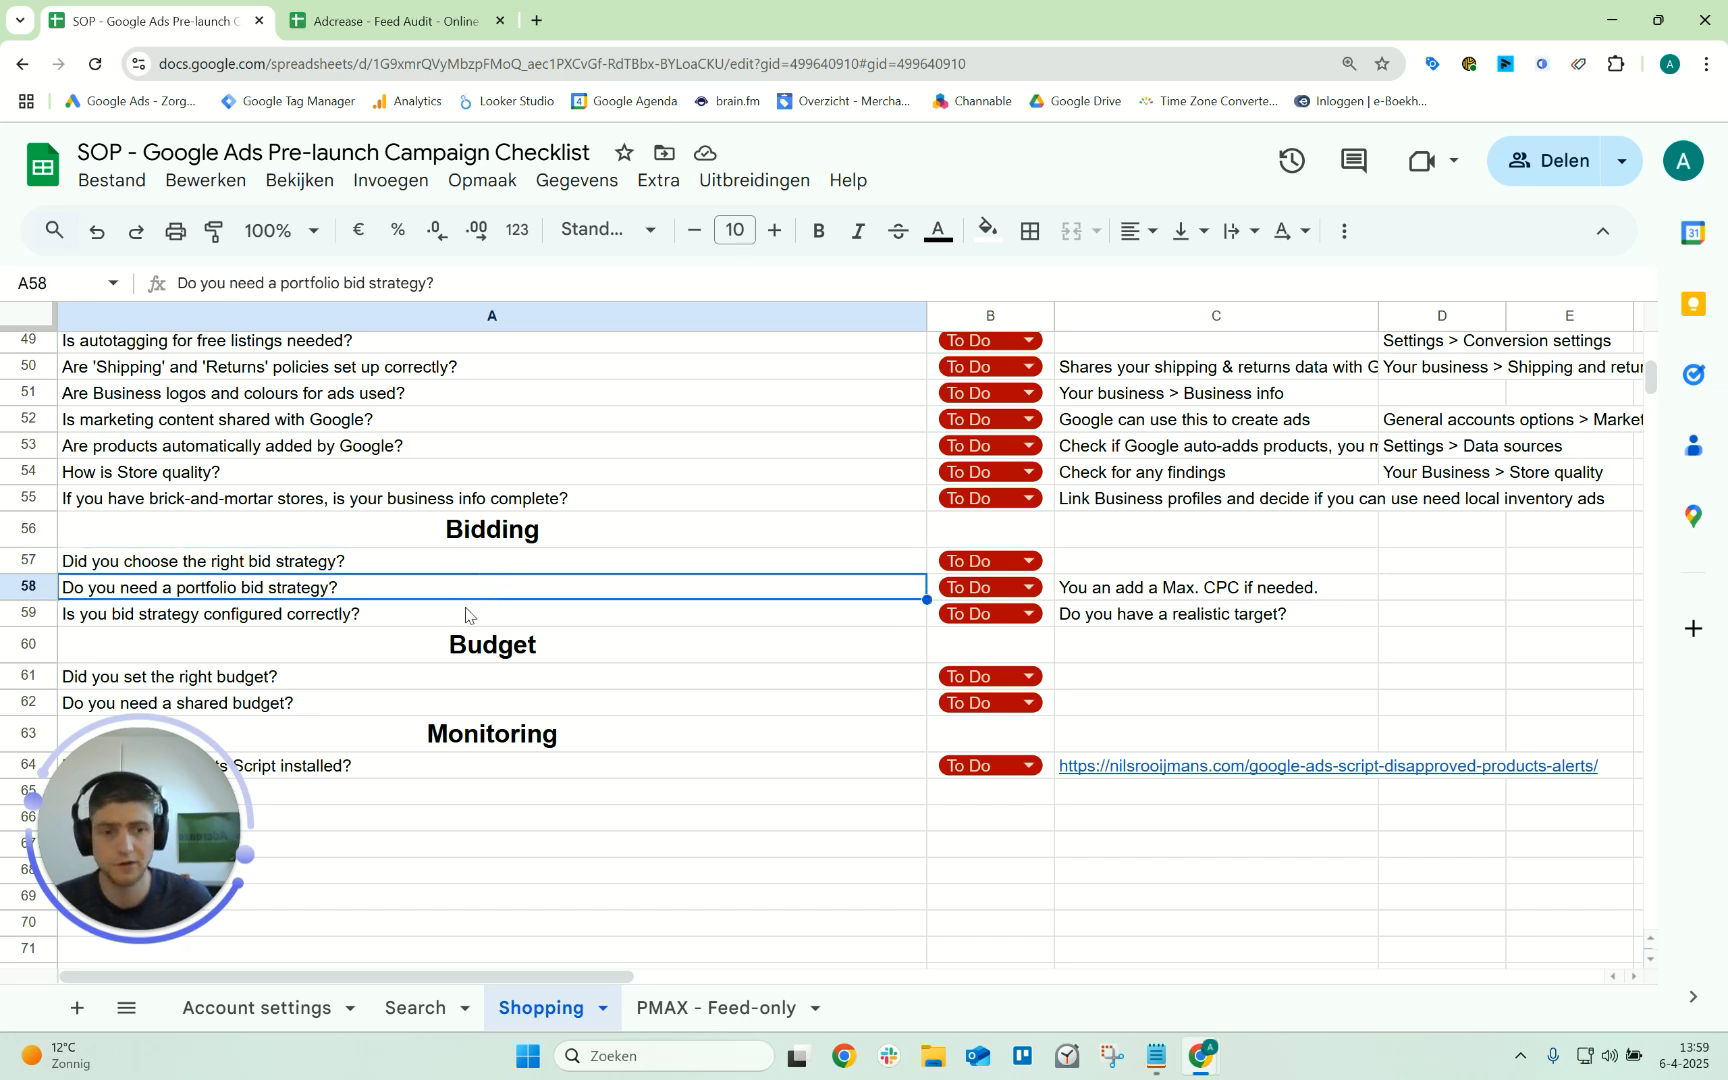
click(285, 621)
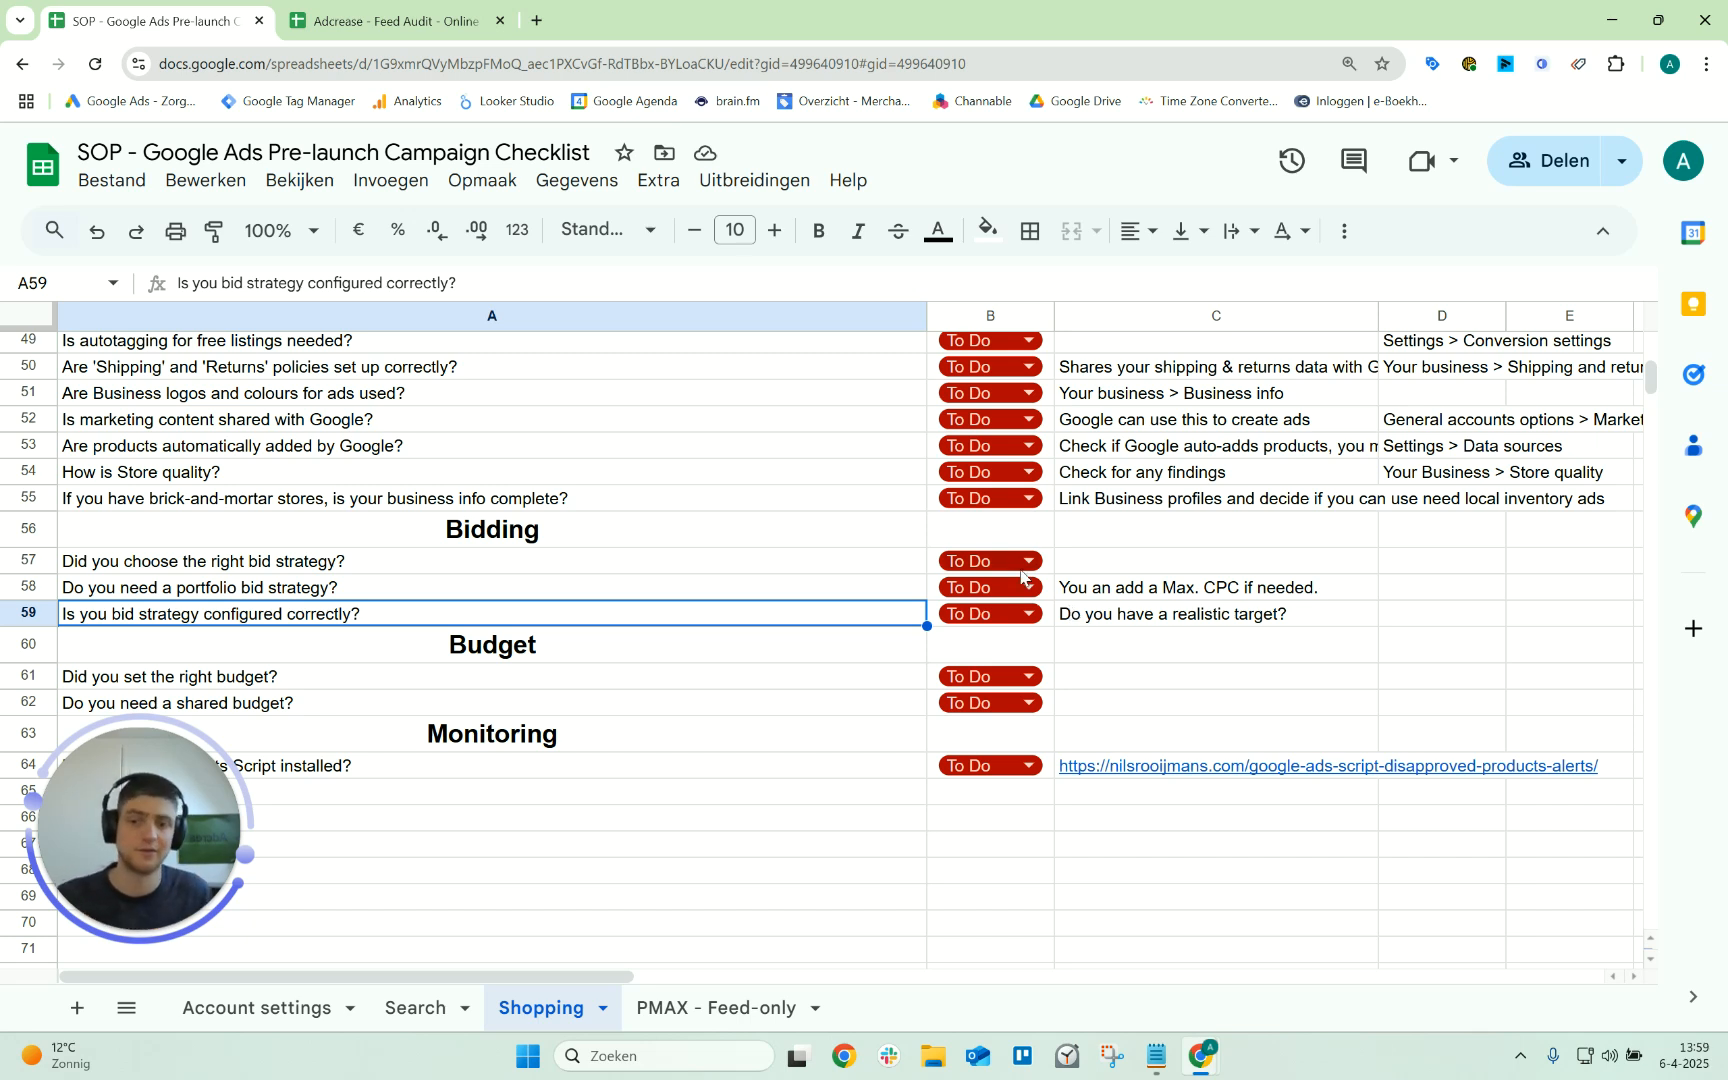
scroll(480, 800, down, 2)
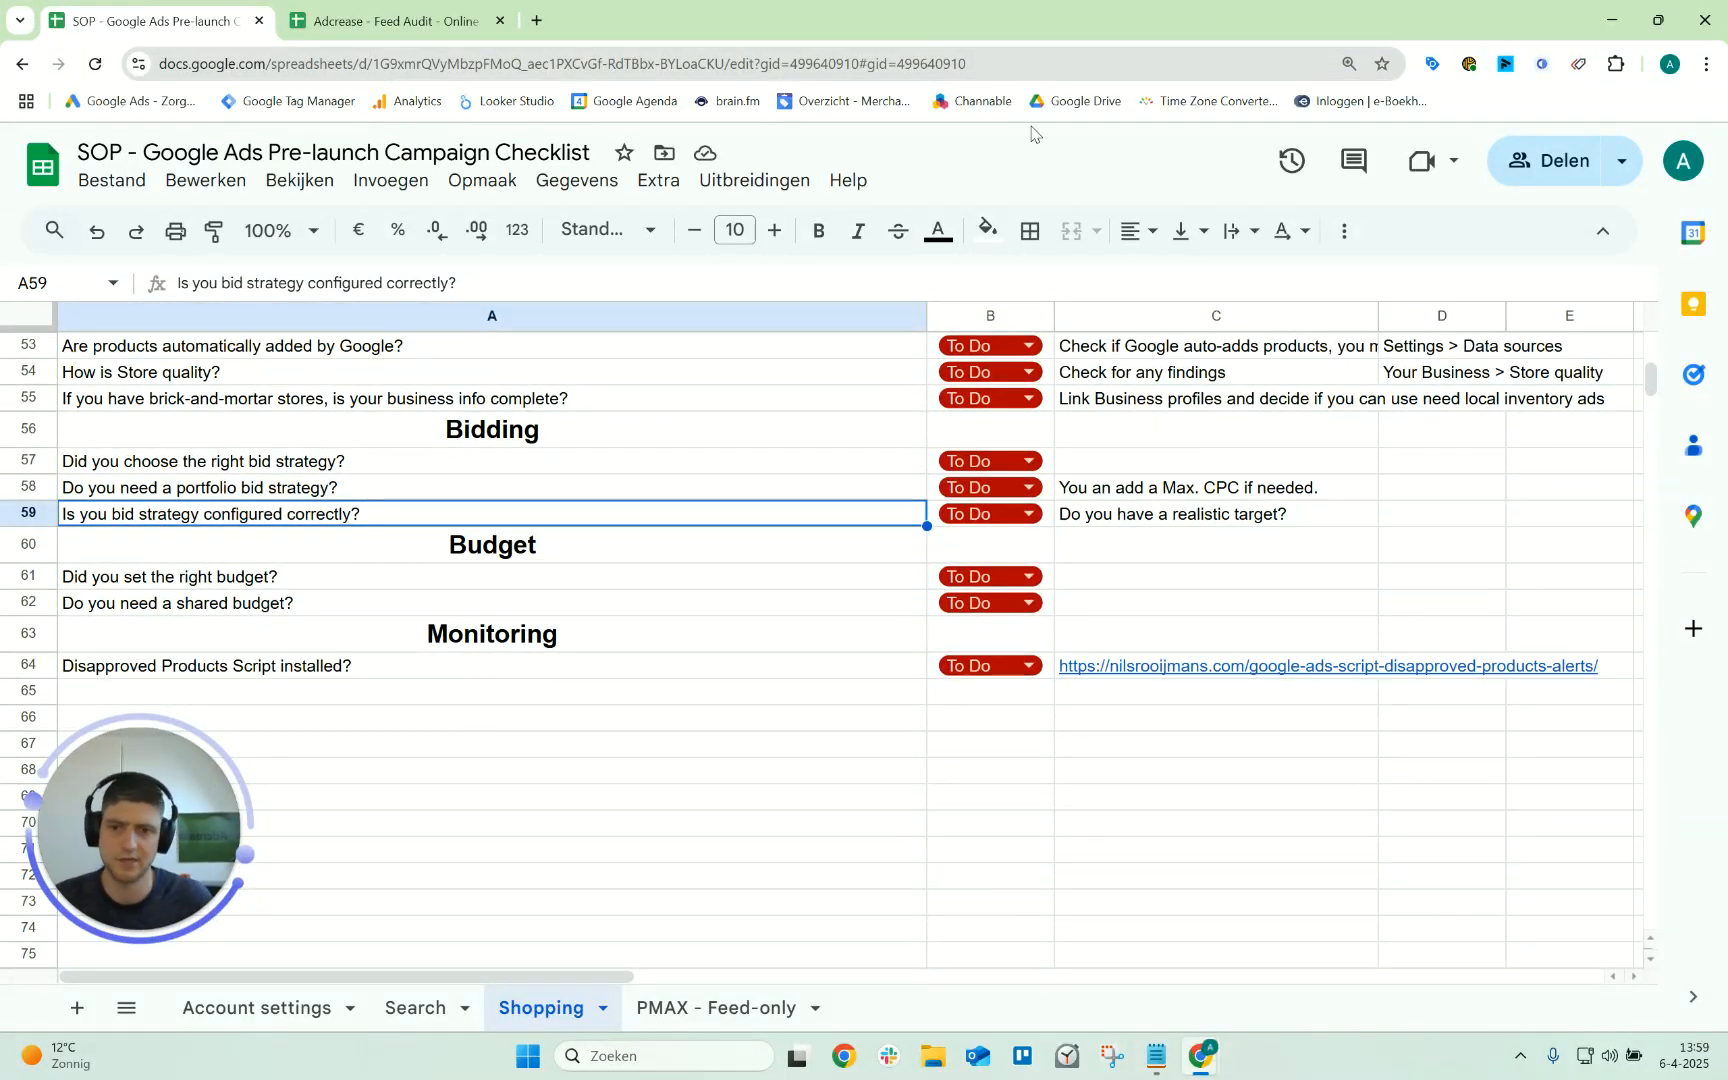
Review the Budget checks on the right and shared budget, and the Monitoring check on the Disapproved Products Script
click(335, 580)
click(322, 605)
click(339, 686)
click(339, 665)
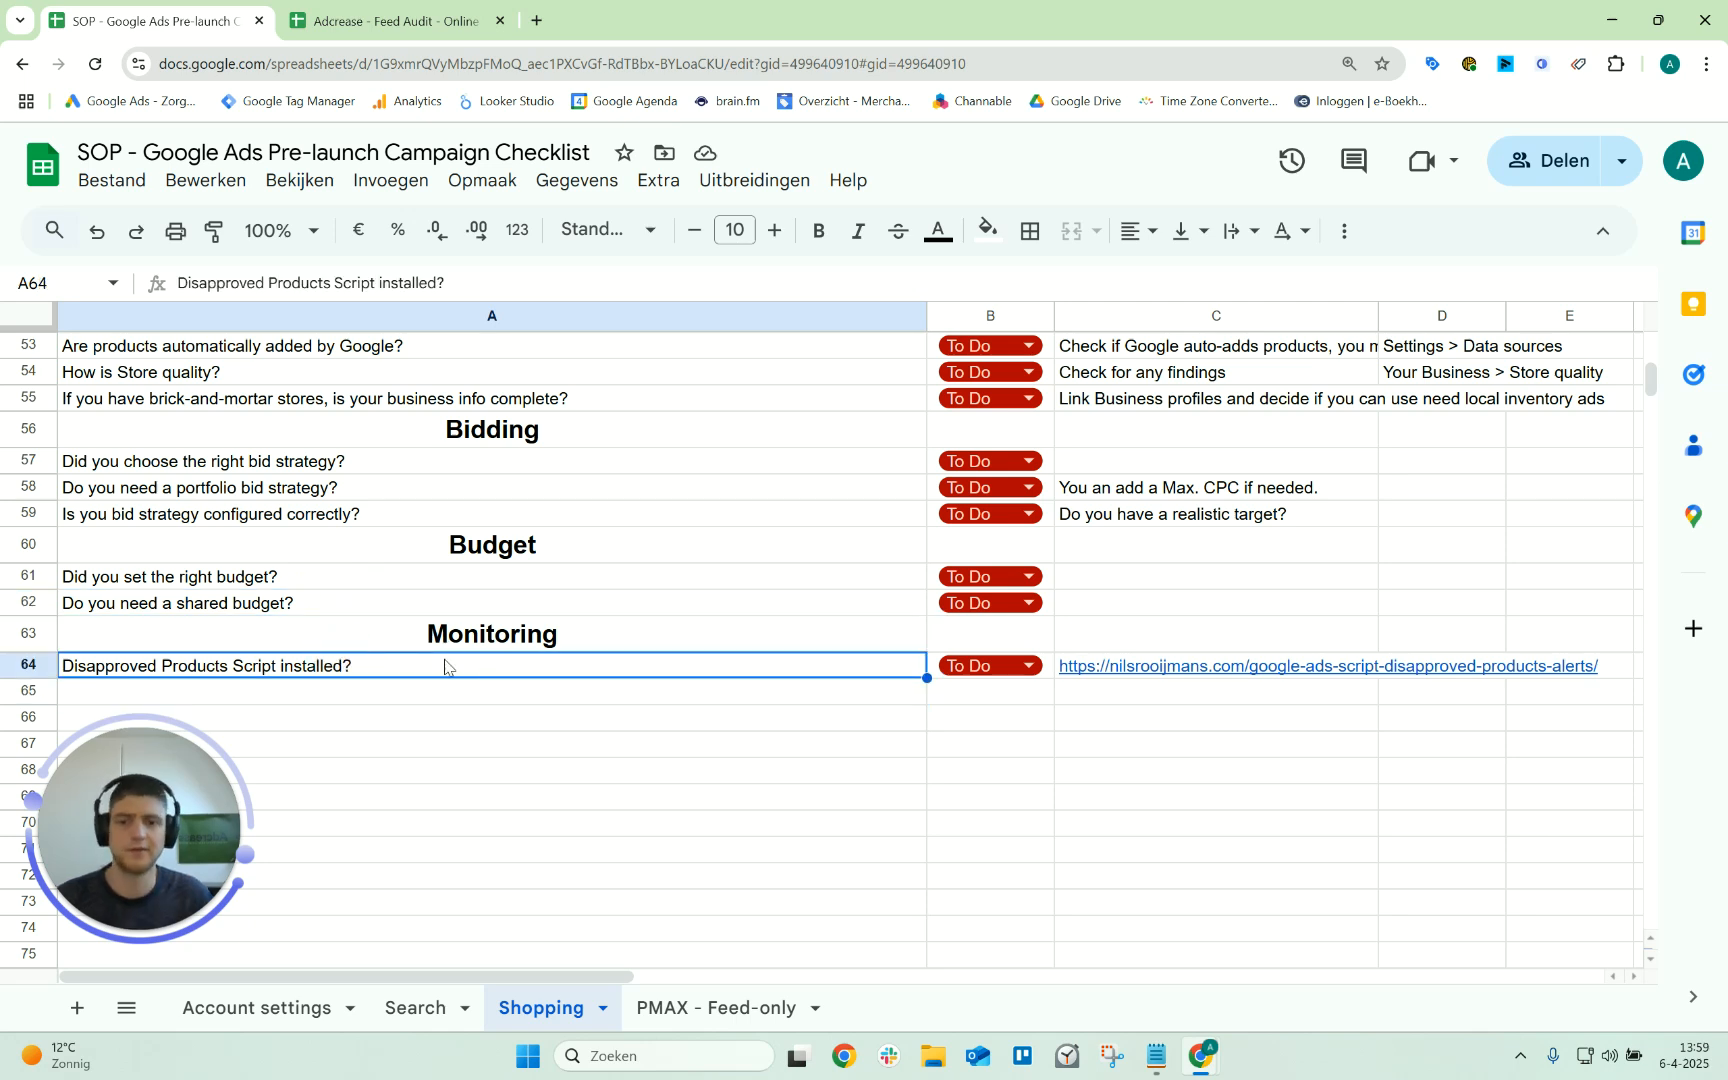
Open the linked Disapproved Products Alerts script page, read its installation and scheduling instructions, and return to the checklist
click(1118, 676)
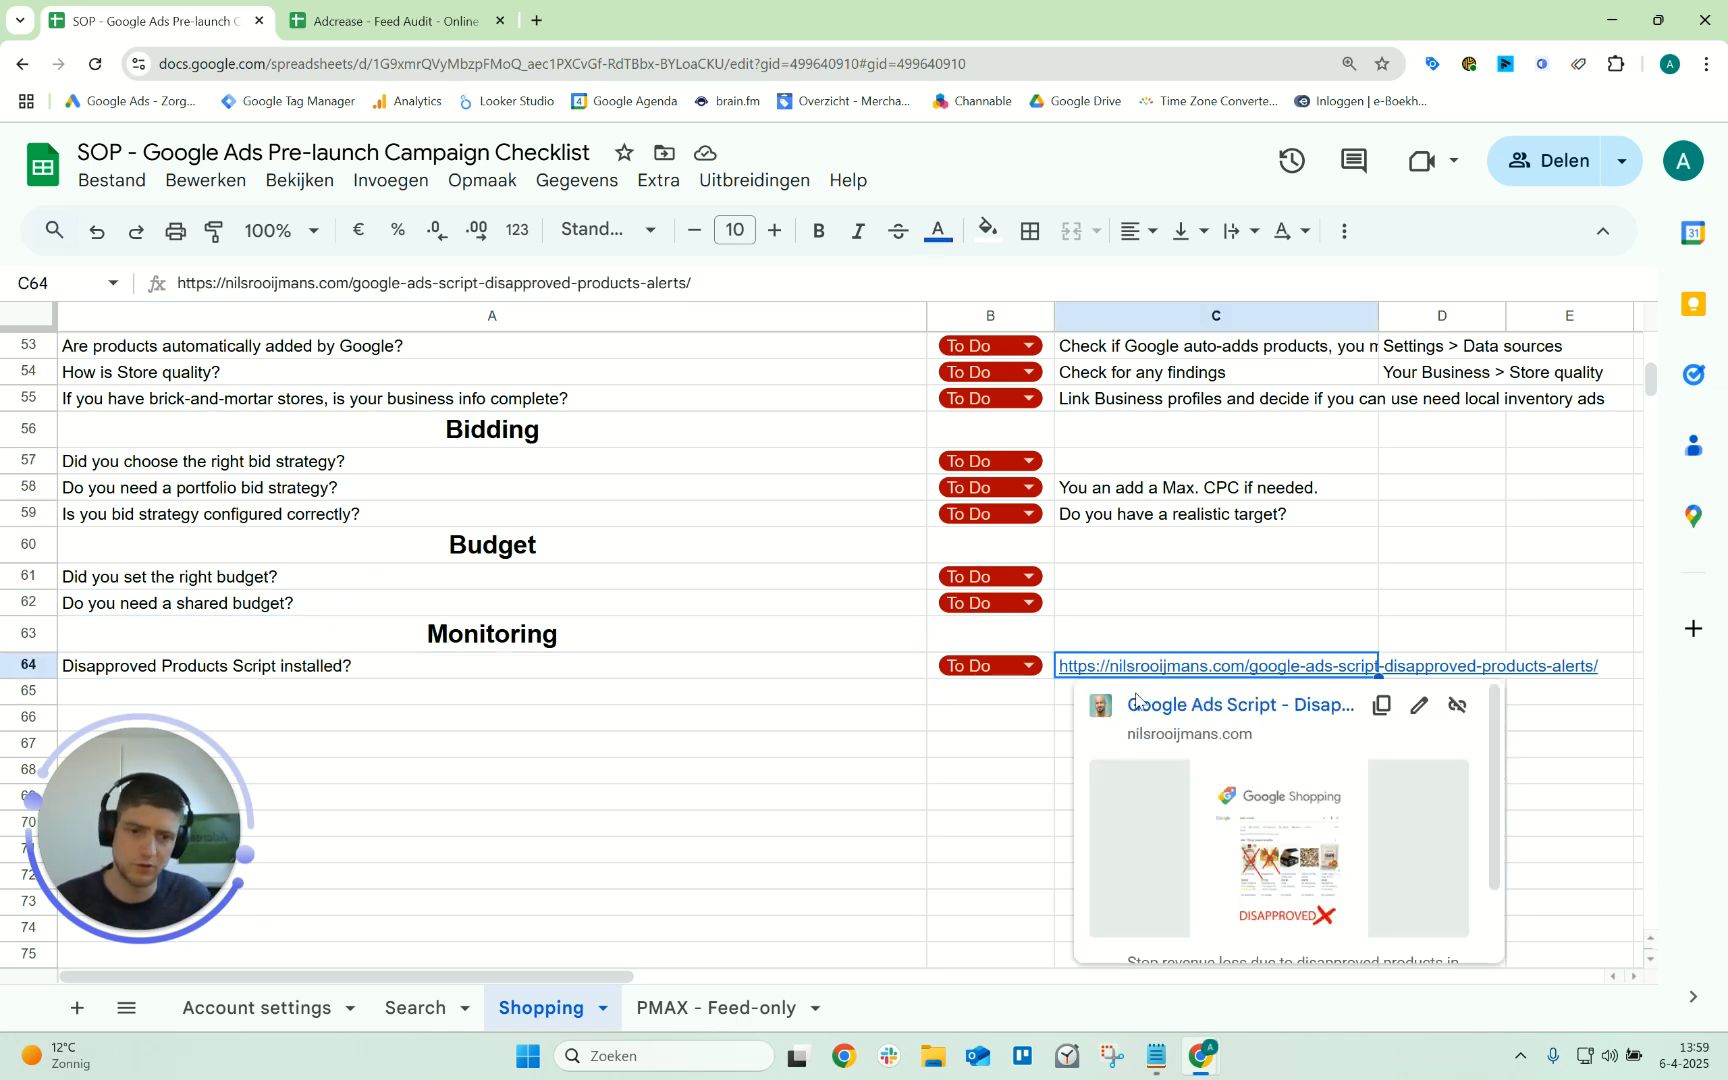
click(1145, 700)
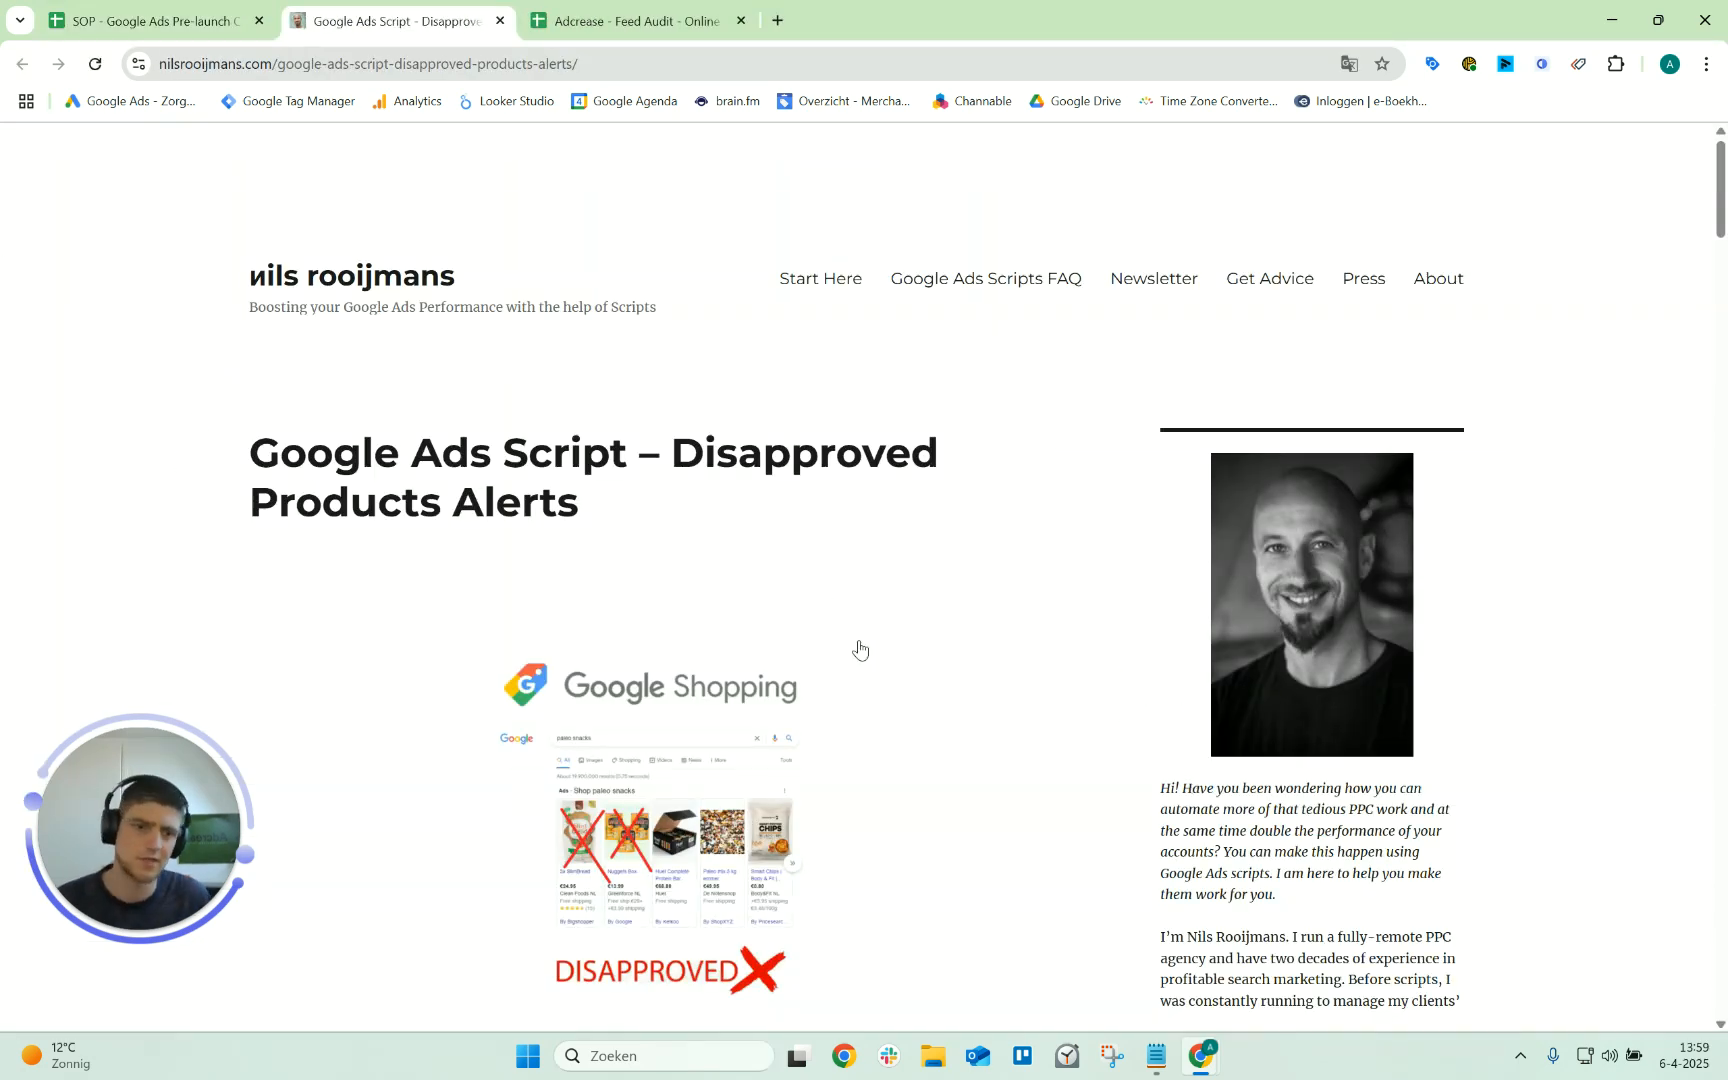
scroll(860, 648, down, 10)
scroll(686, 556, down, 7)
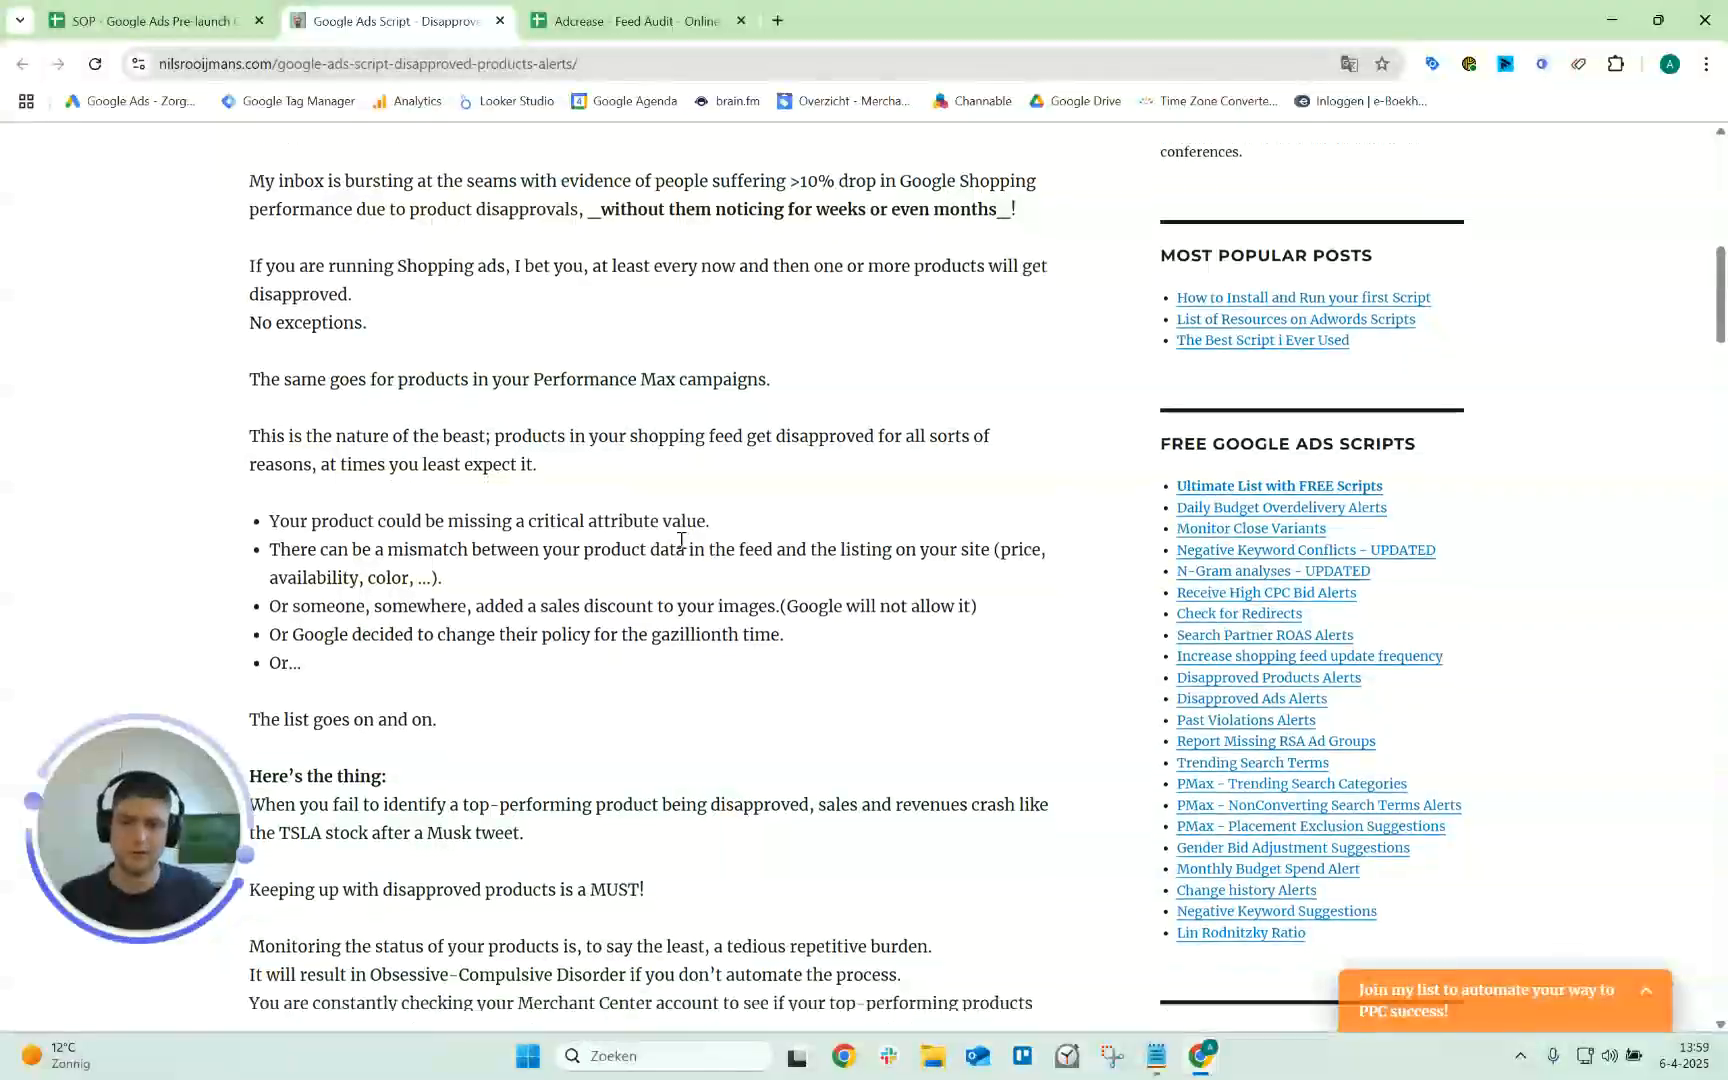
scroll(751, 615, down, 8)
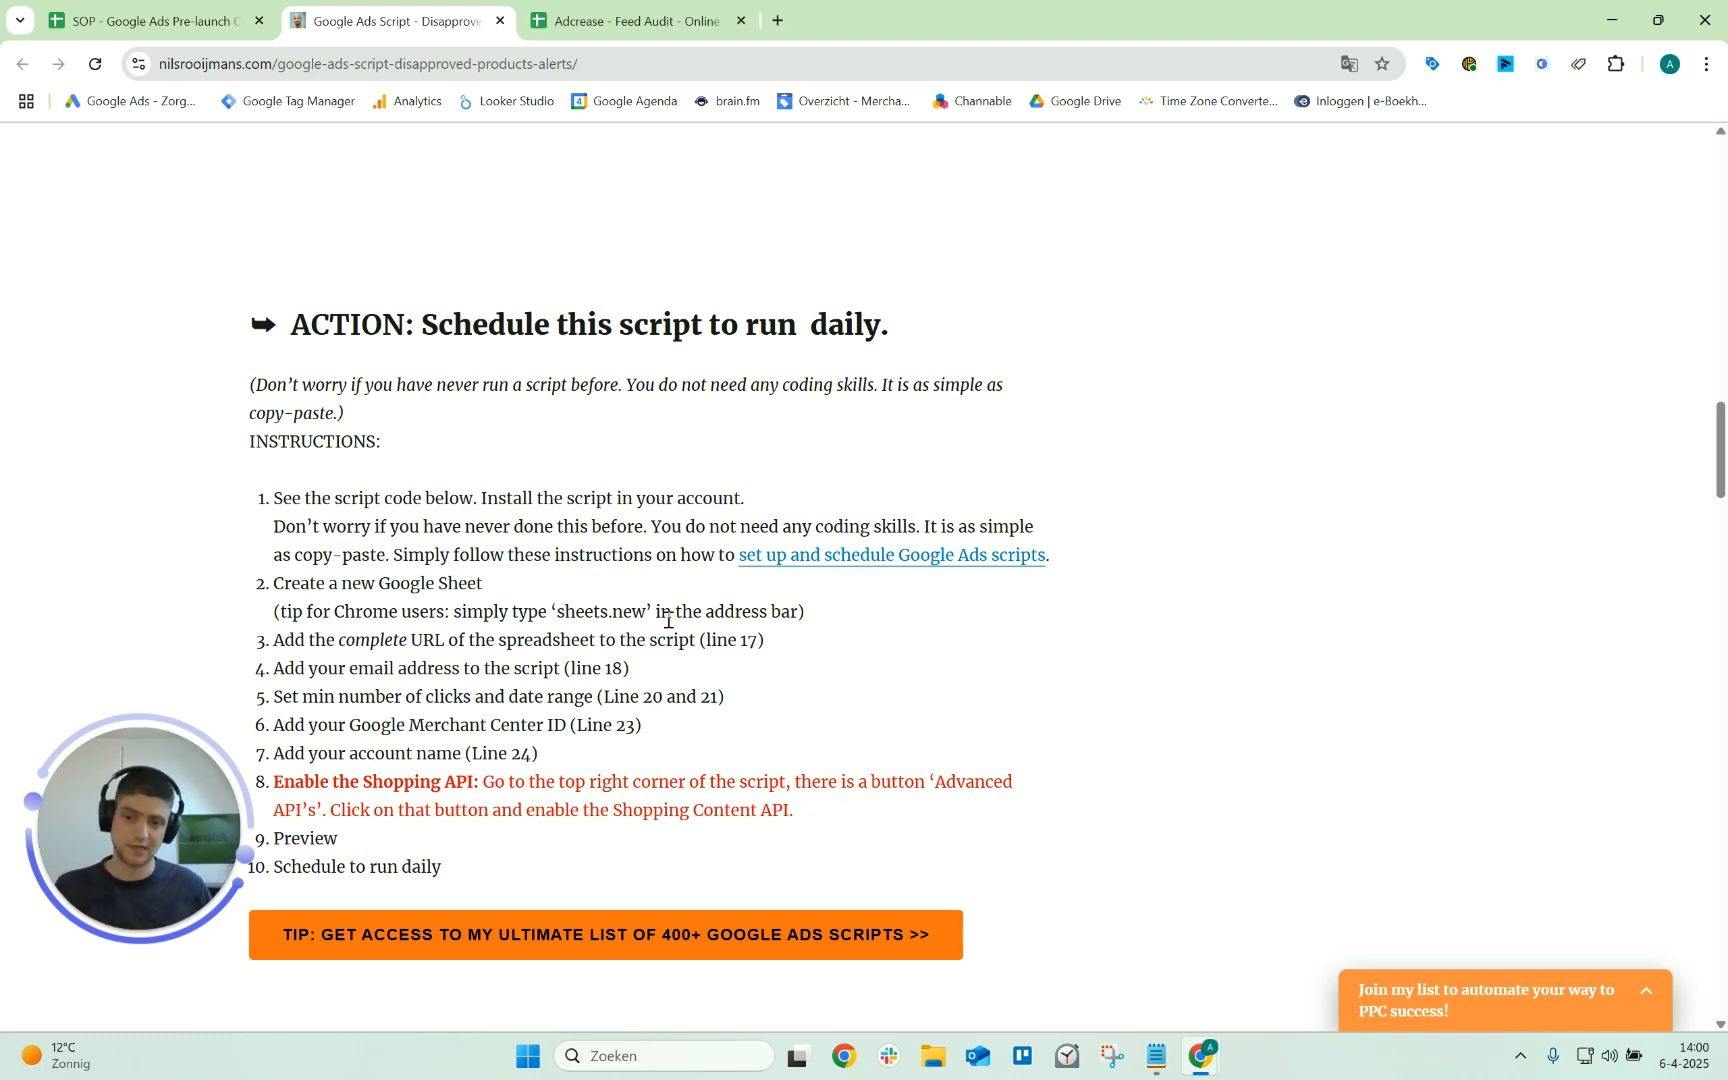
click(135, 8)
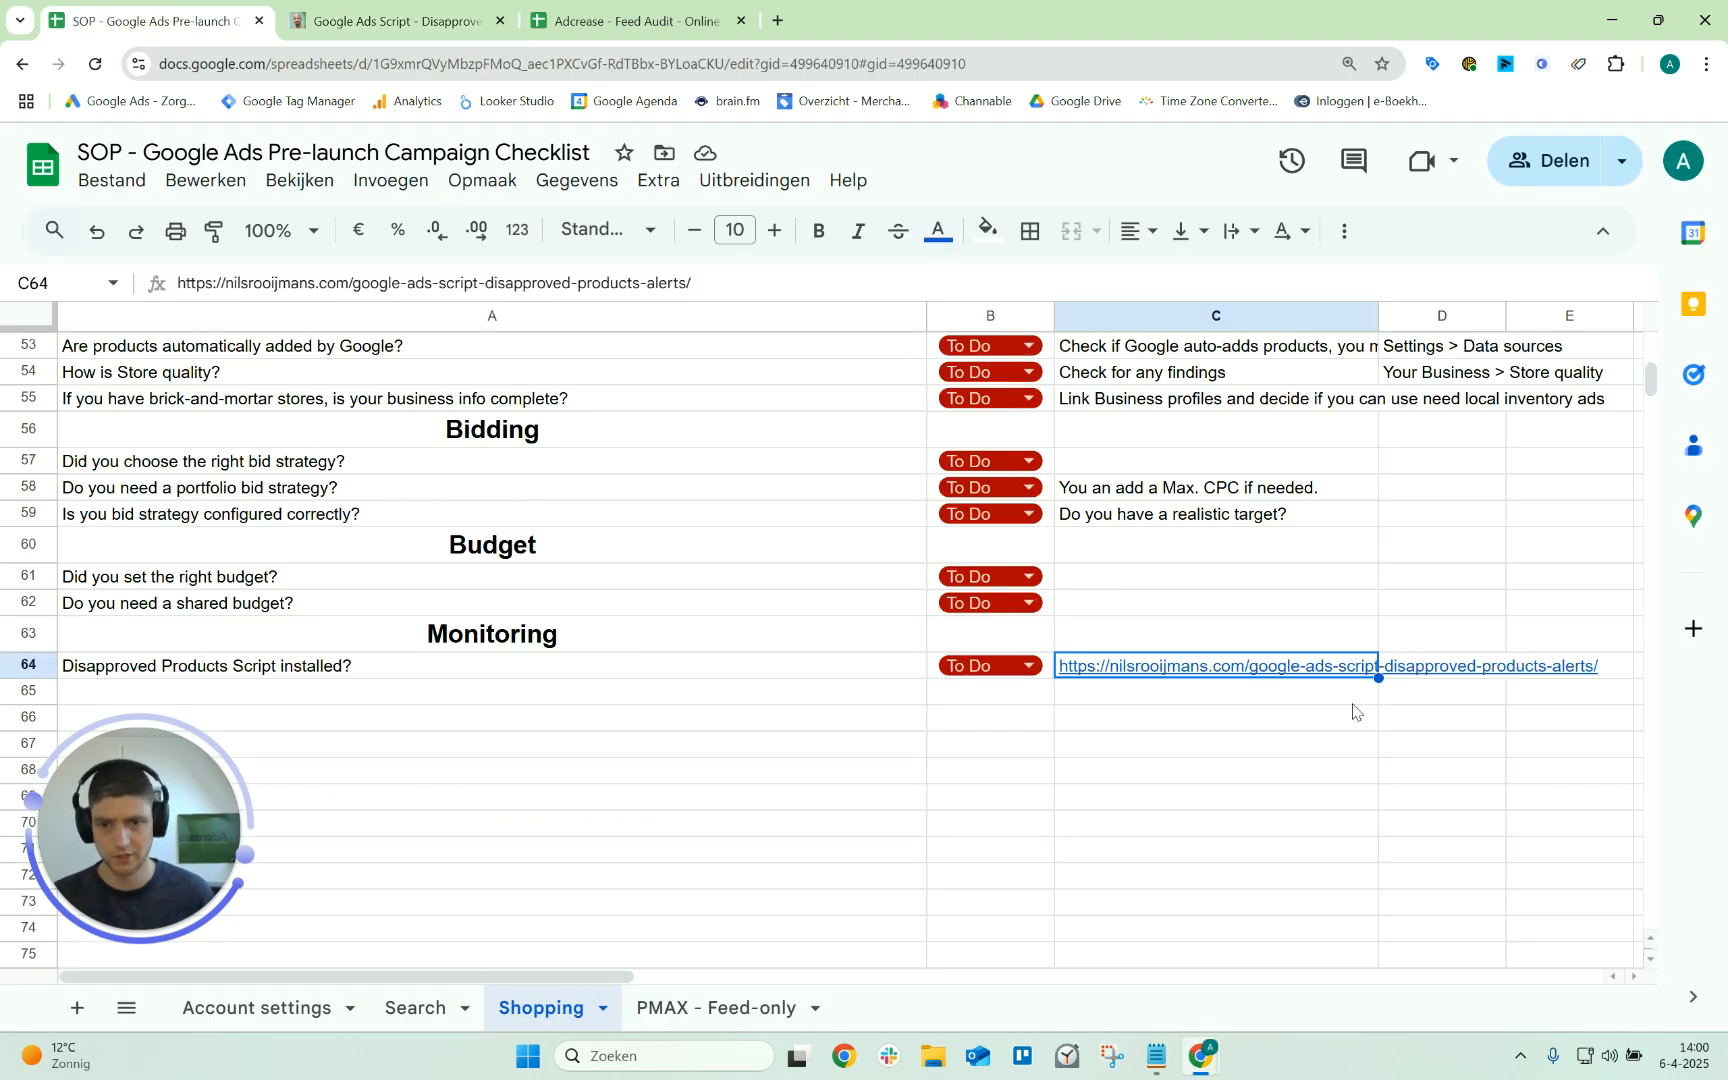
Switch to the PMAX - Feed-only sheet and look over its General checks
drag(480, 860, 520, 876)
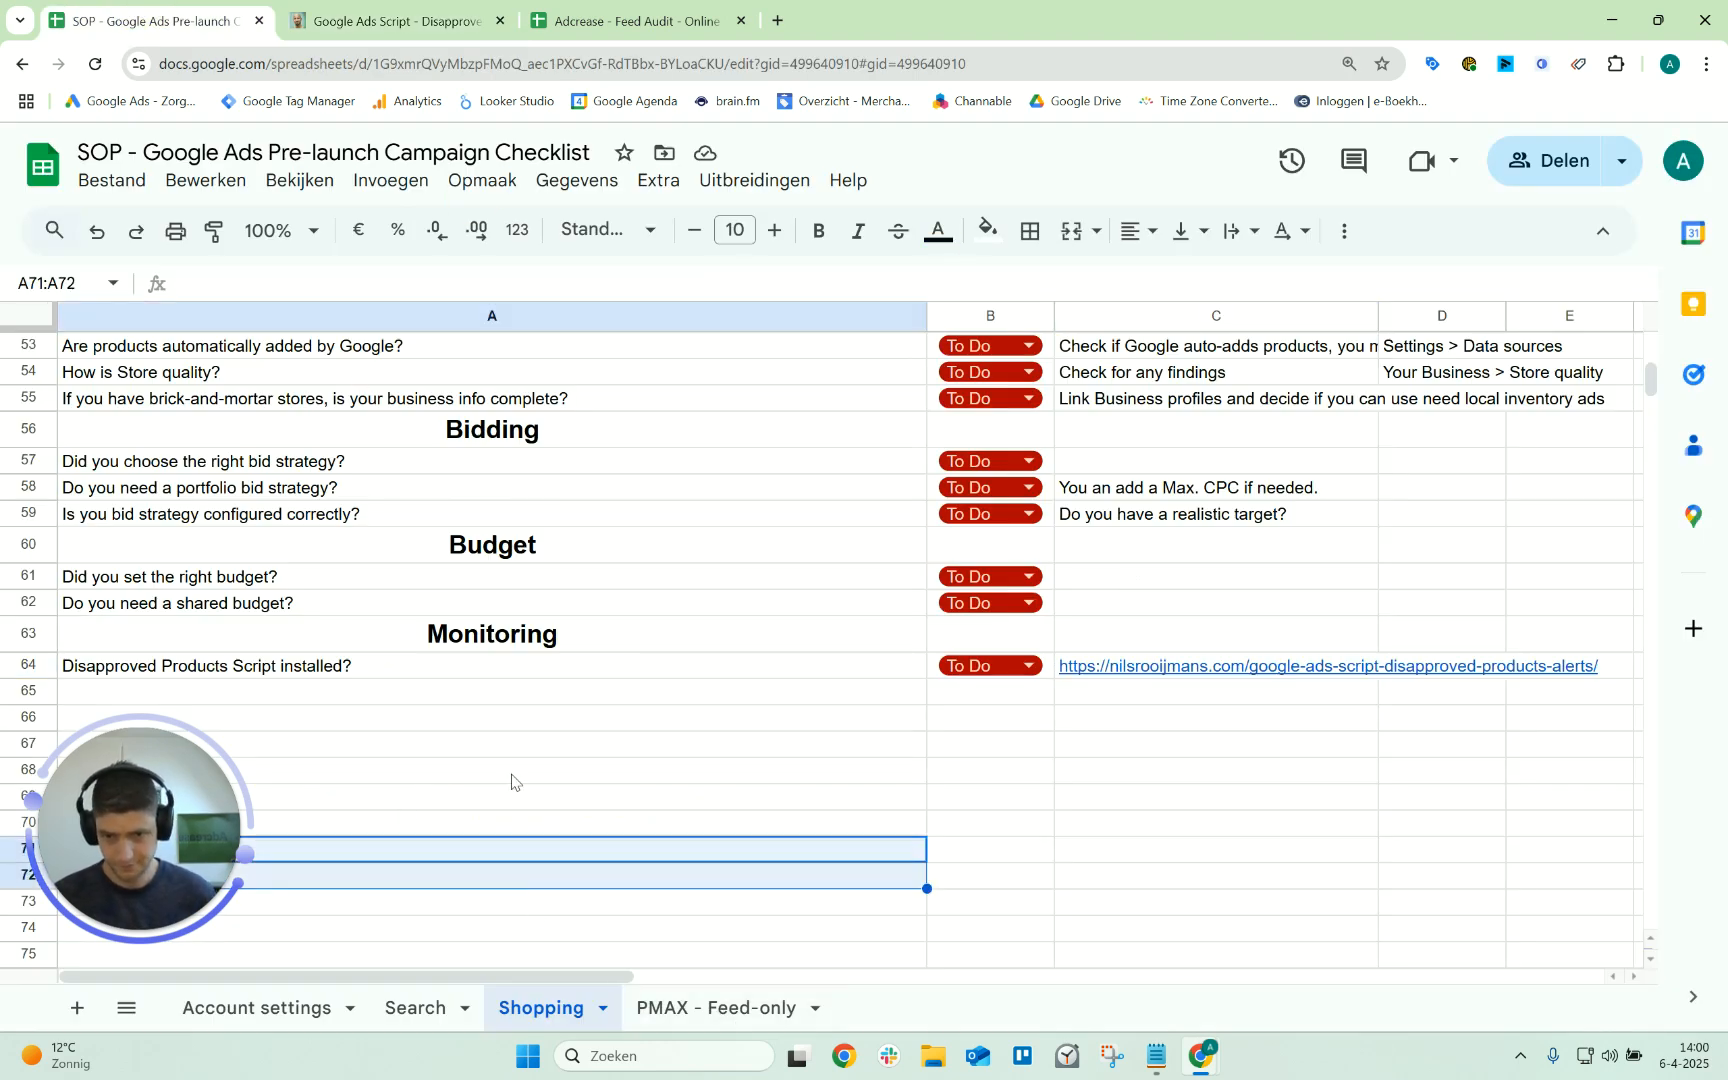
click(494, 798)
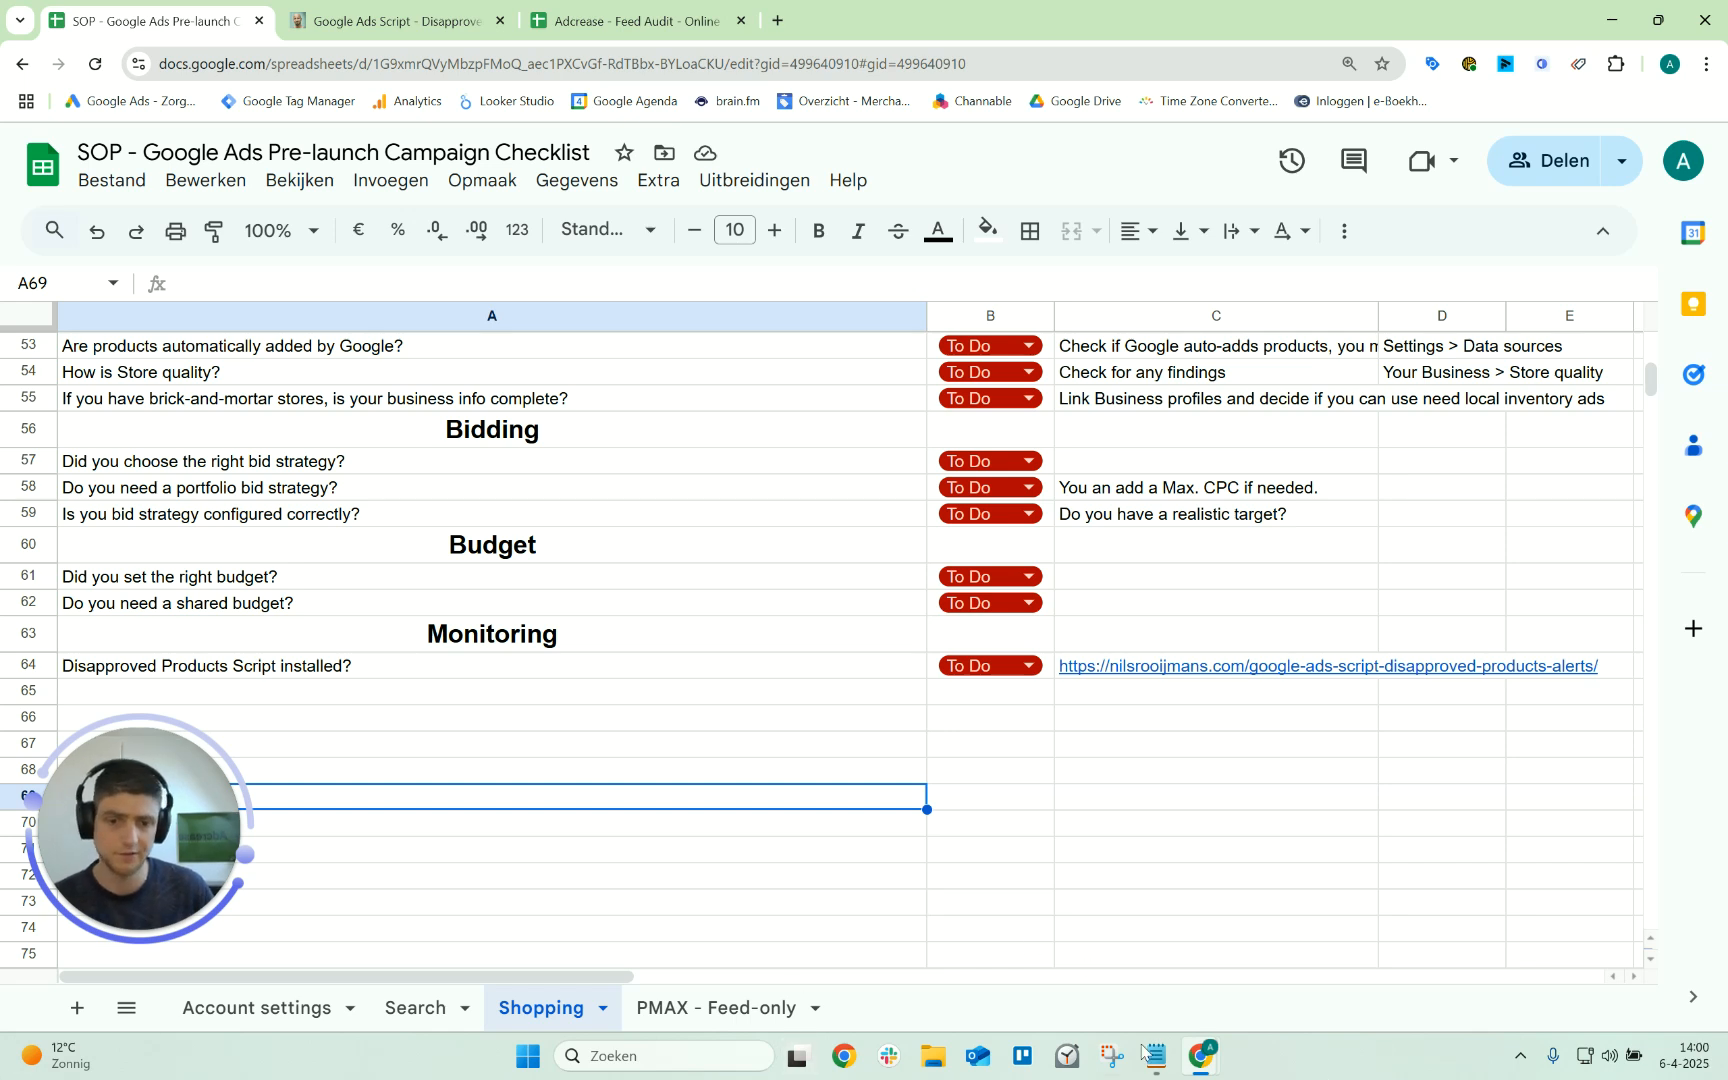
click(726, 1008)
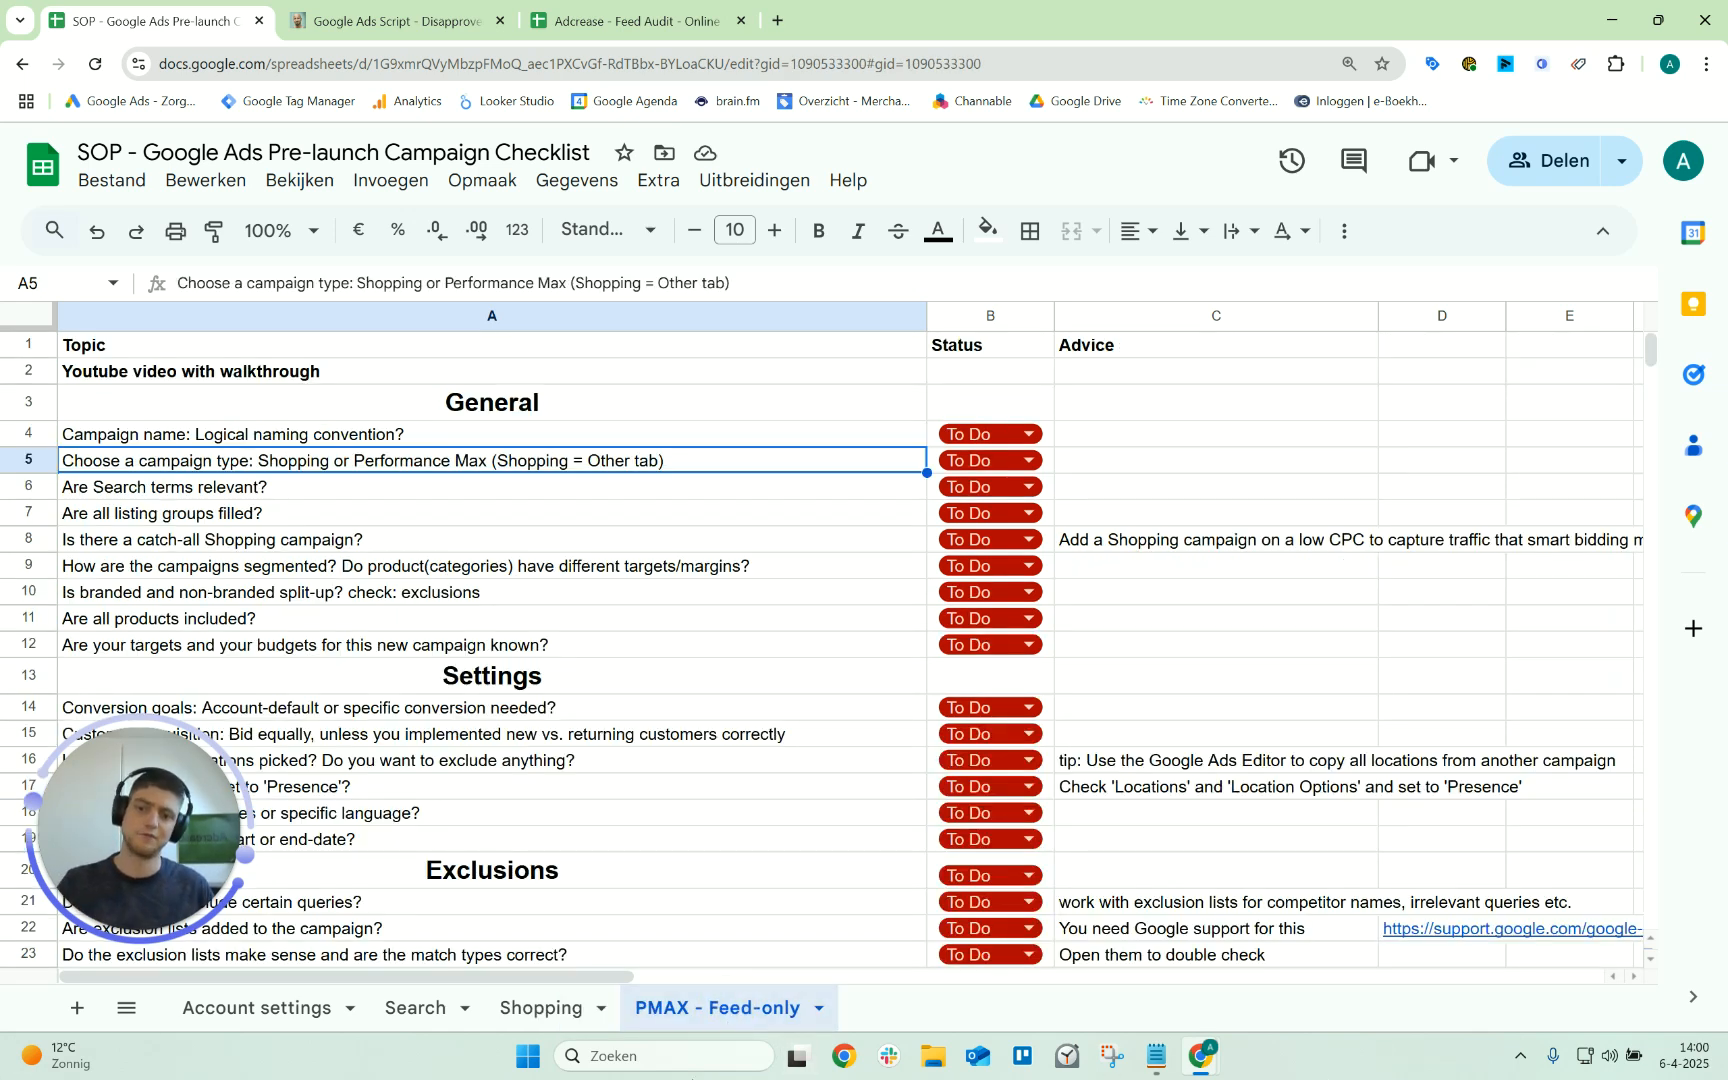
click(296, 628)
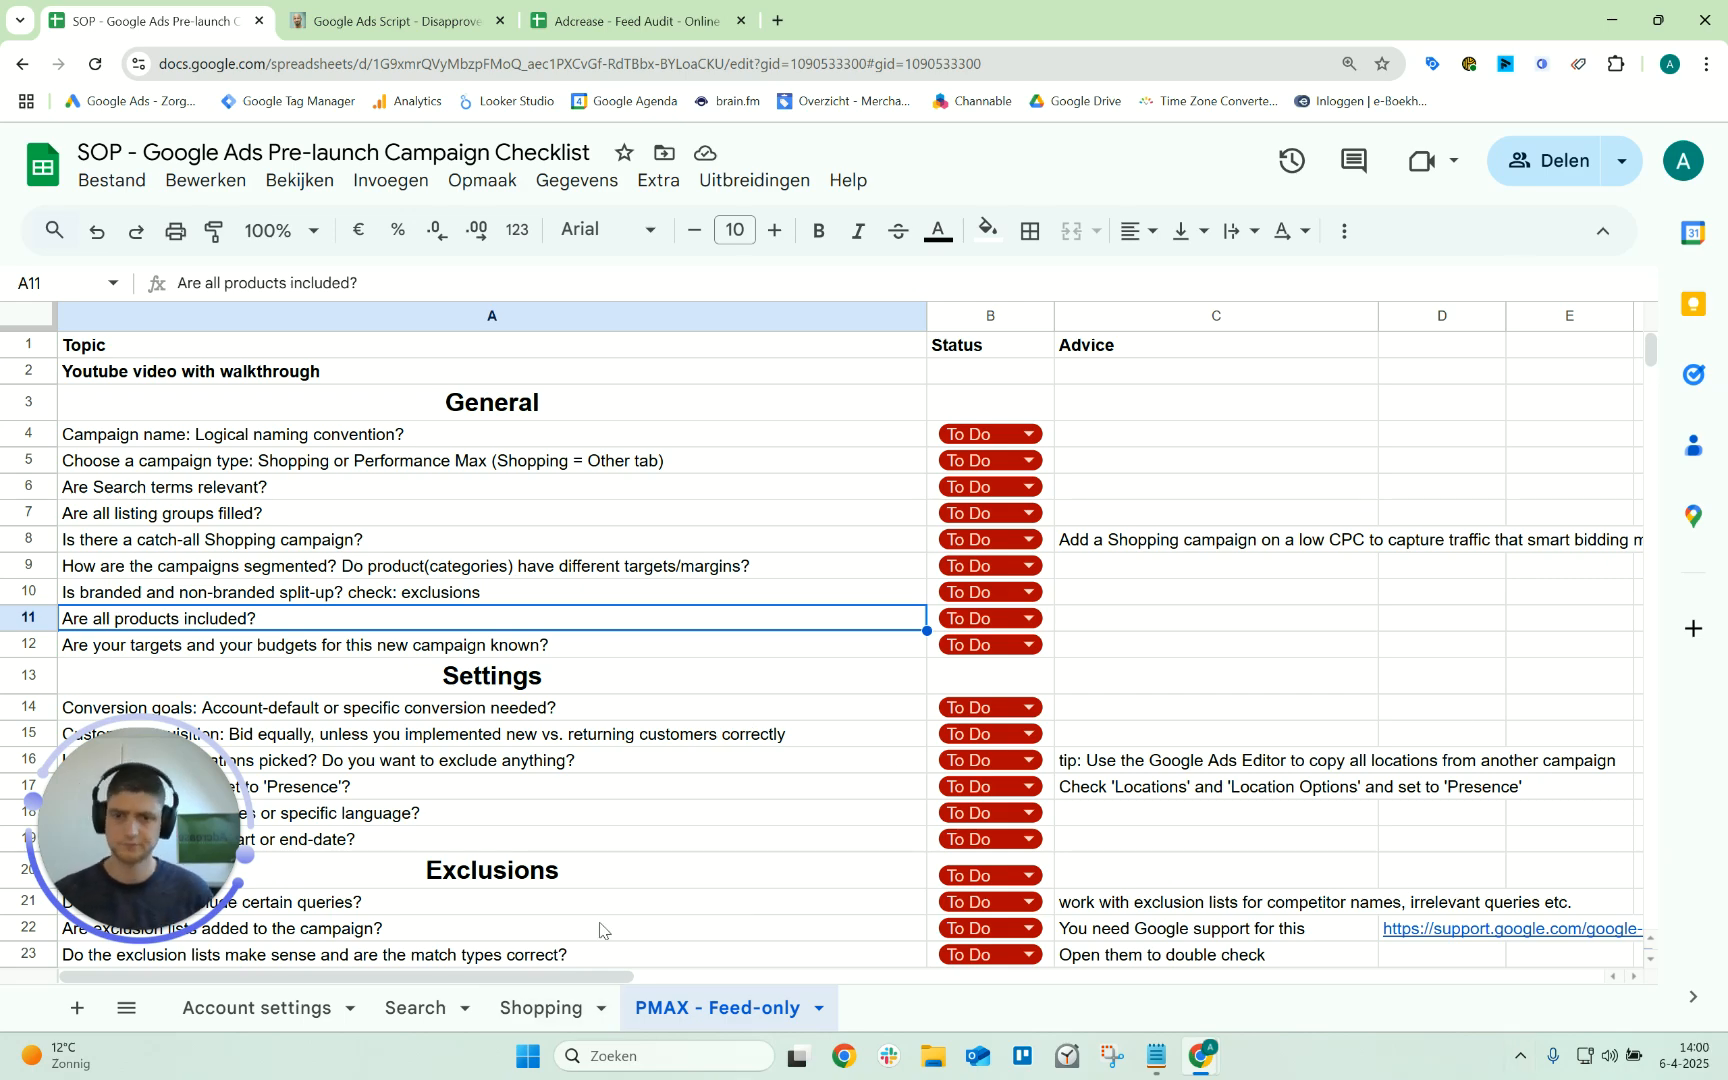
Find the Remarketing section and review its checks on the dynamic remarketing tag, its parameters and match rates above 90%
scroll(438, 776, down, 15)
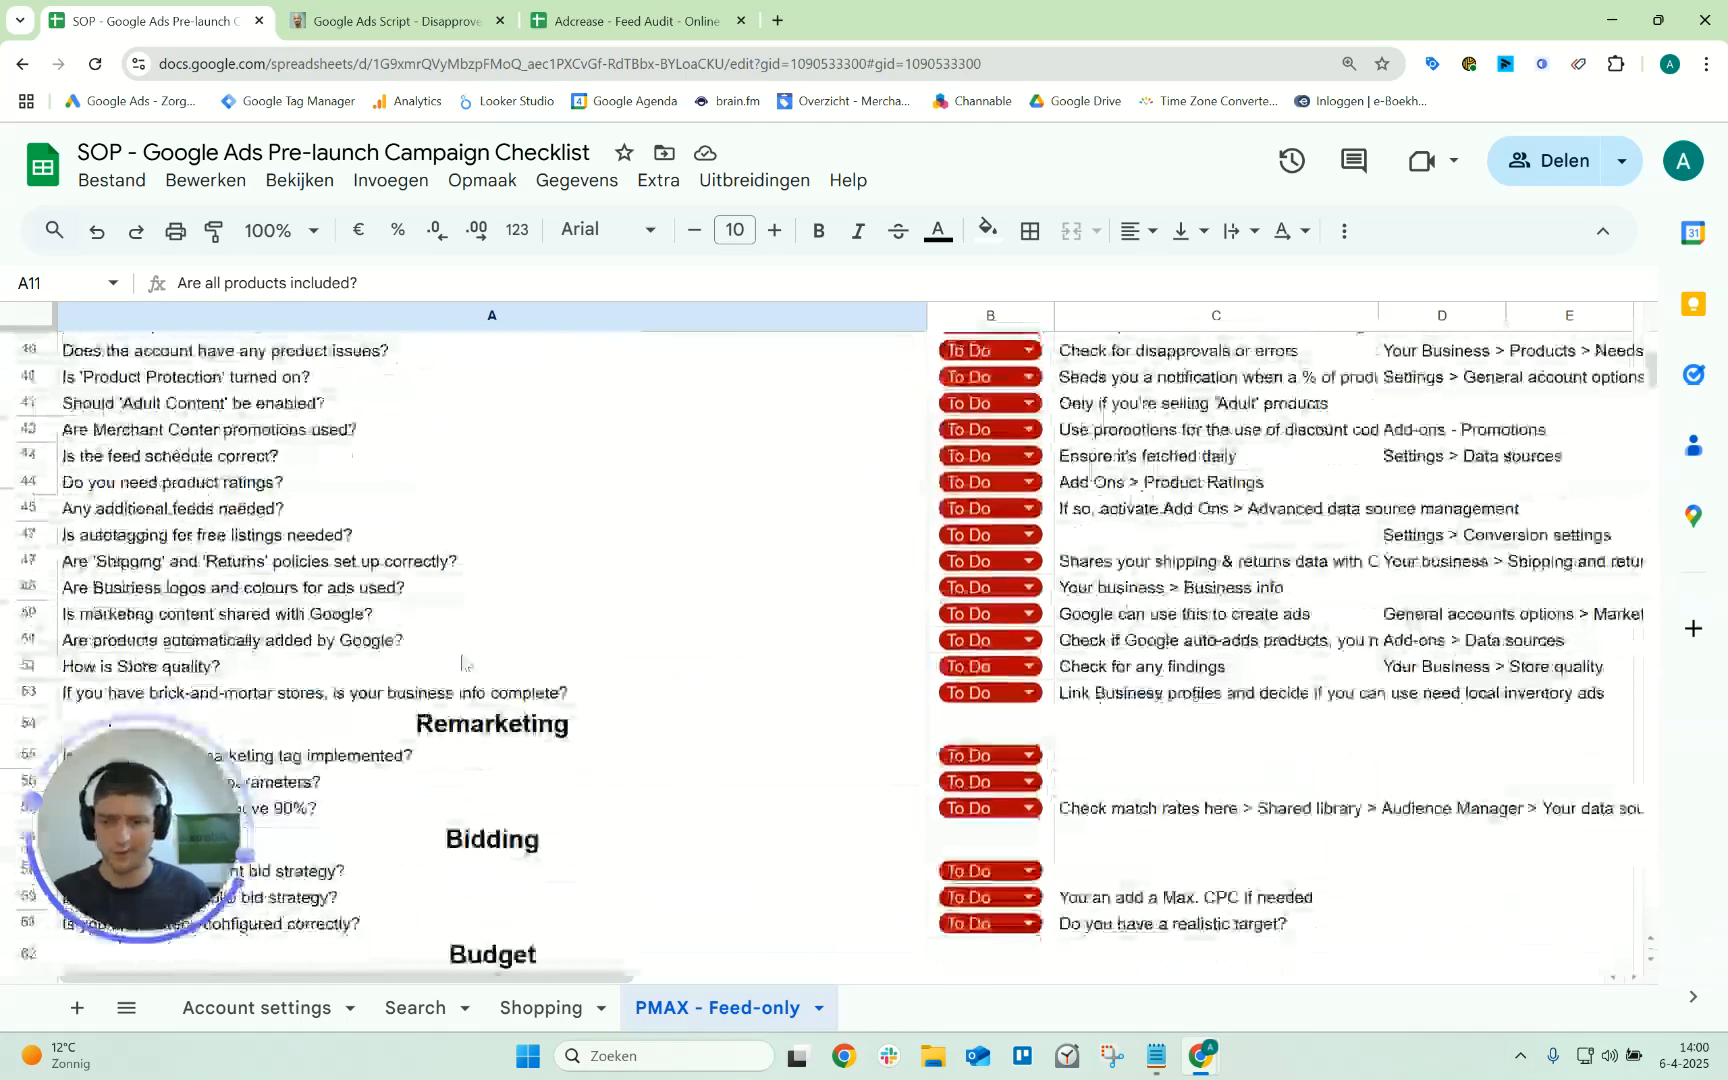
scroll(460, 640, up, 2)
scroll(470, 610, up, 2)
drag(472, 638, 480, 688)
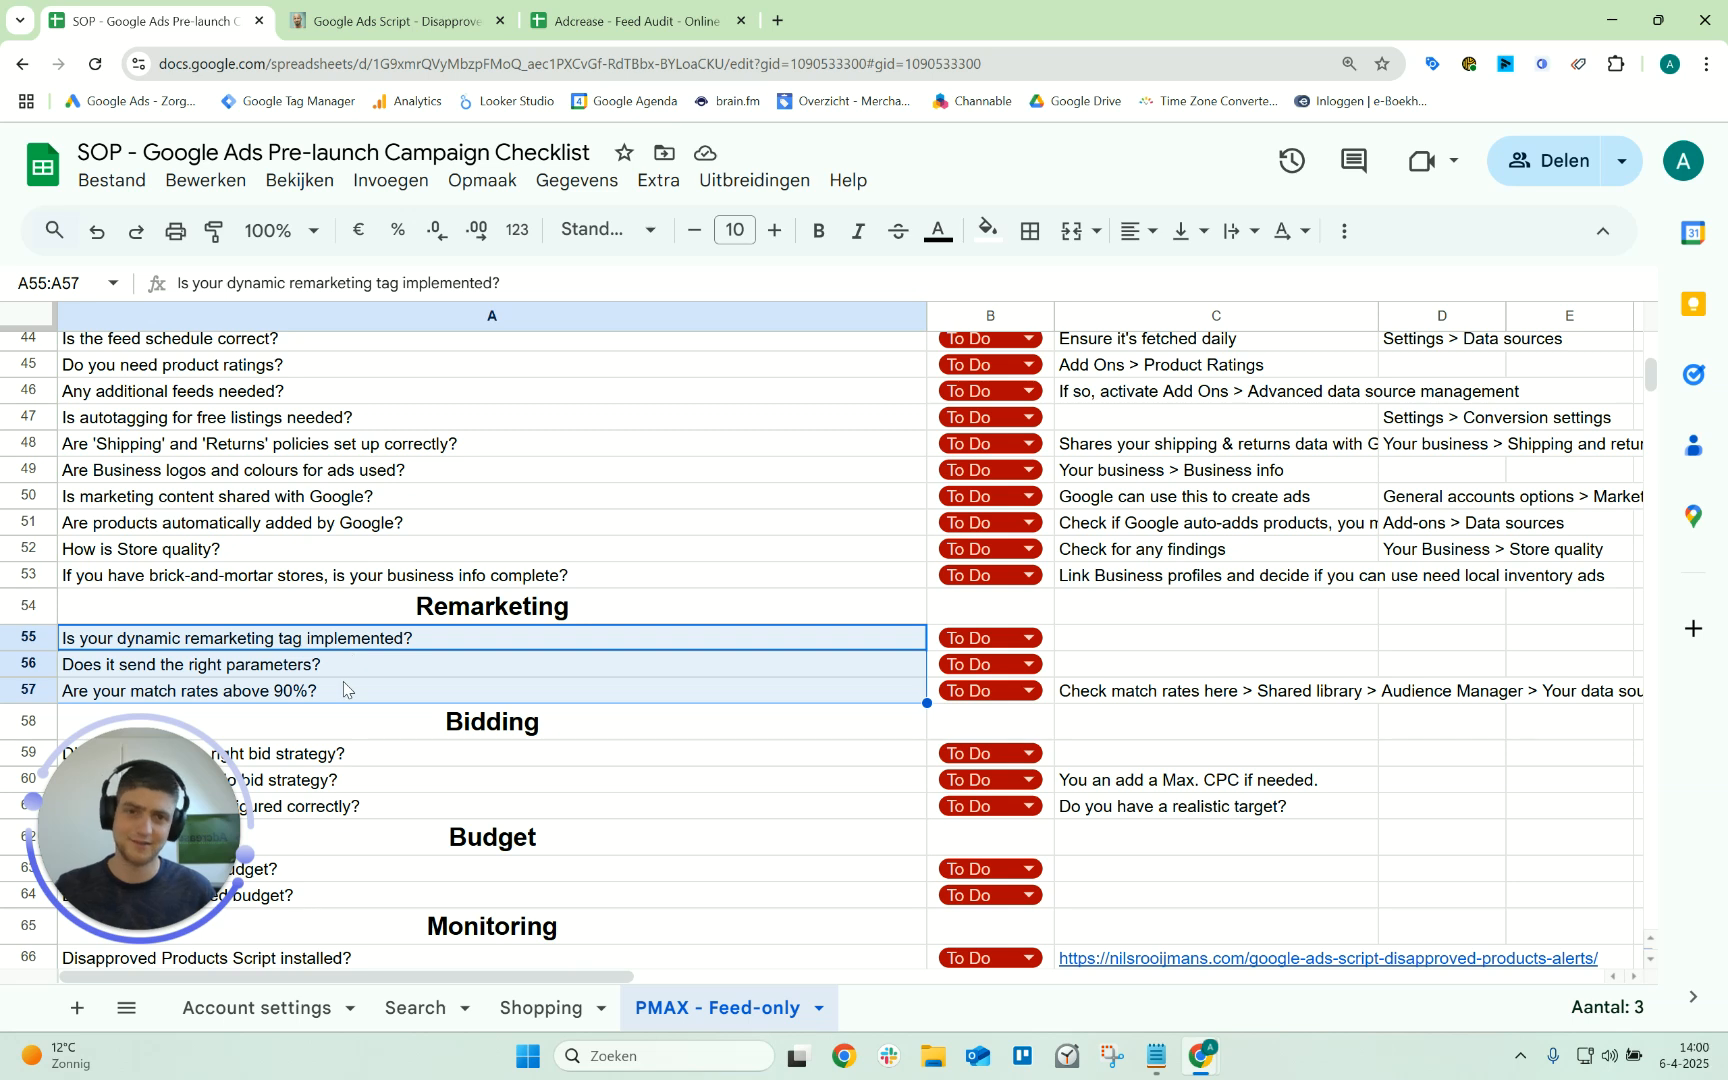
click(316, 668)
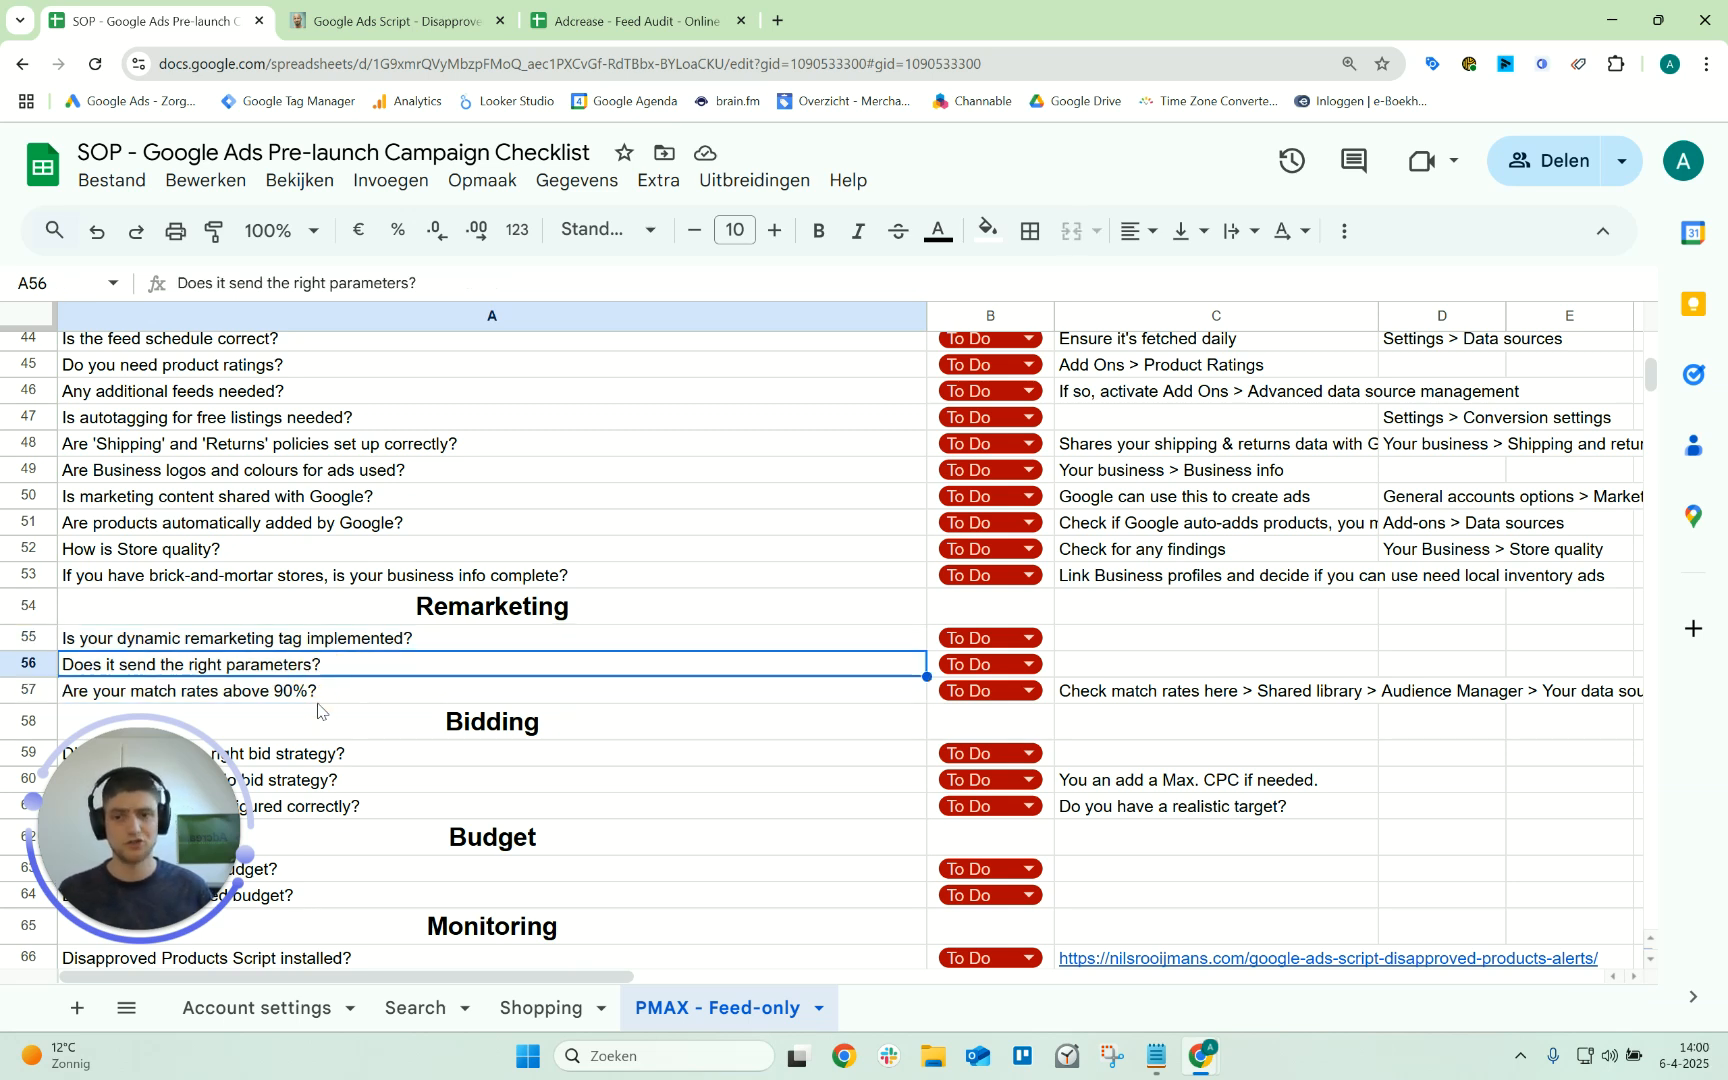
click(316, 692)
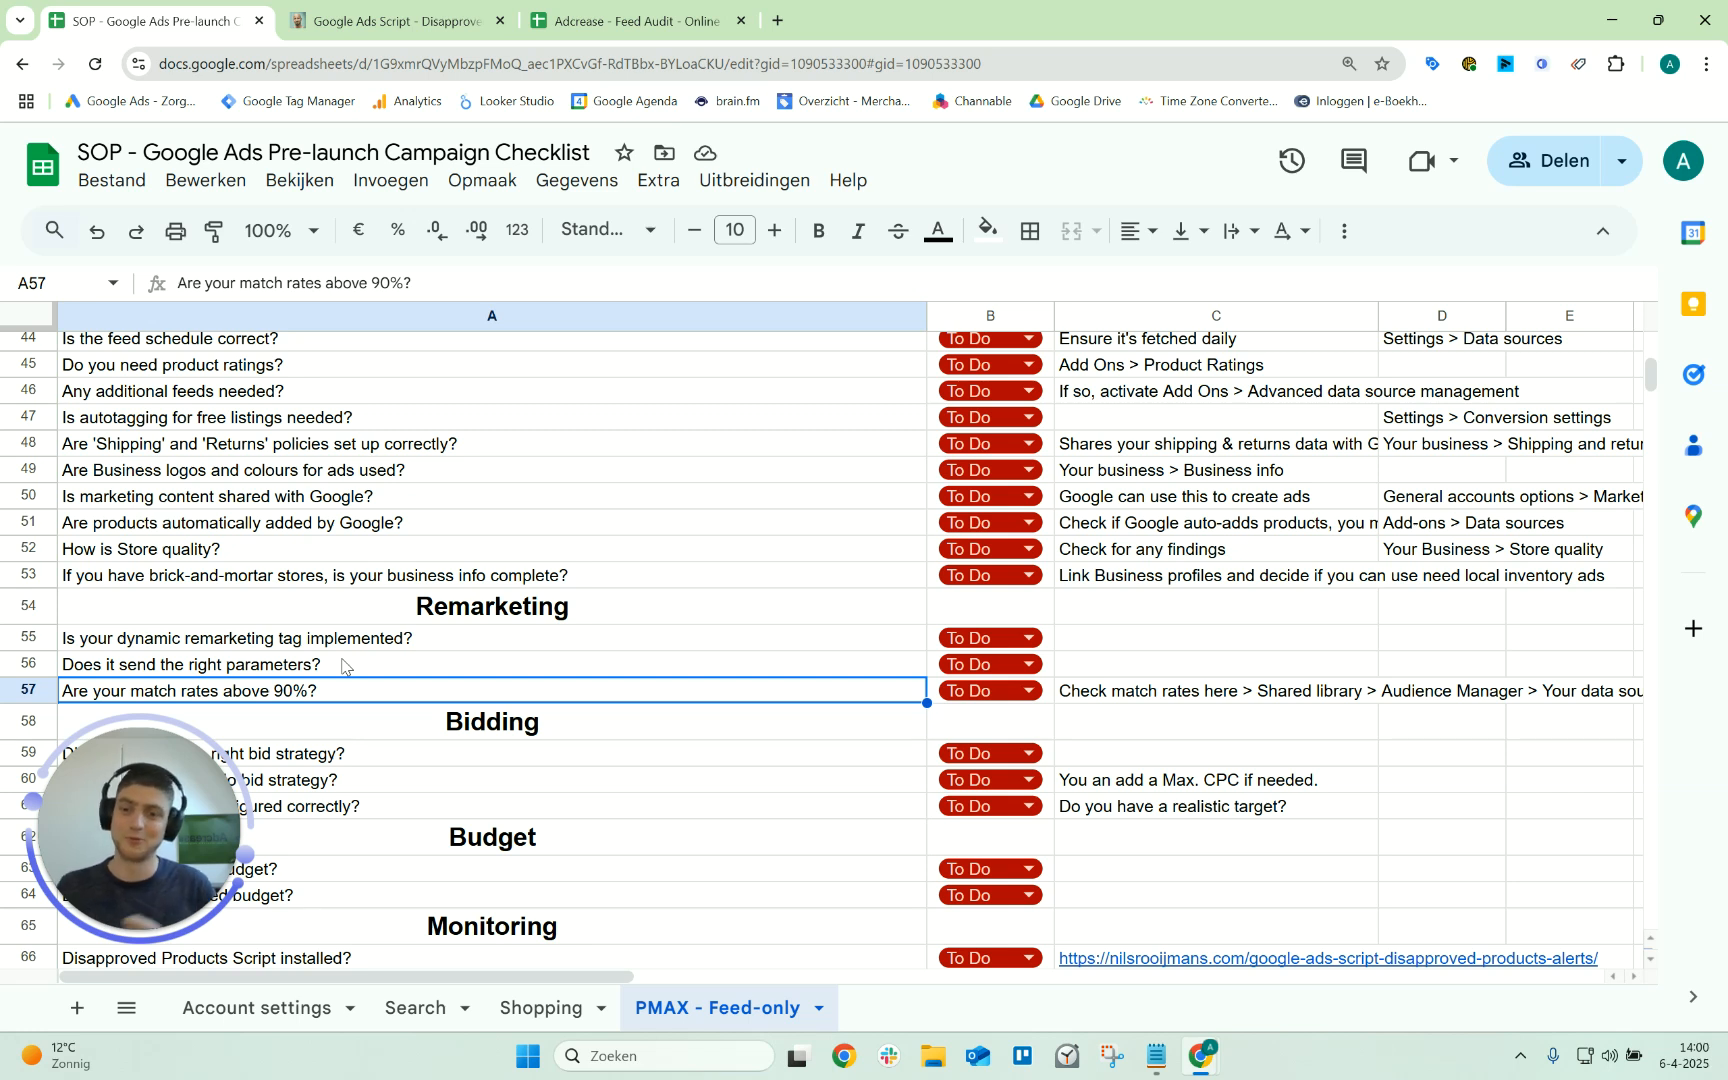
Add "in Google Ads" before "> Shared library" in the advice note of the match rates check
click(1172, 696)
double_click(1183, 700)
click(1245, 690)
key(BackSpace)
text(in Go)
text(ogle Ads tag (details) > Parameters > Event)
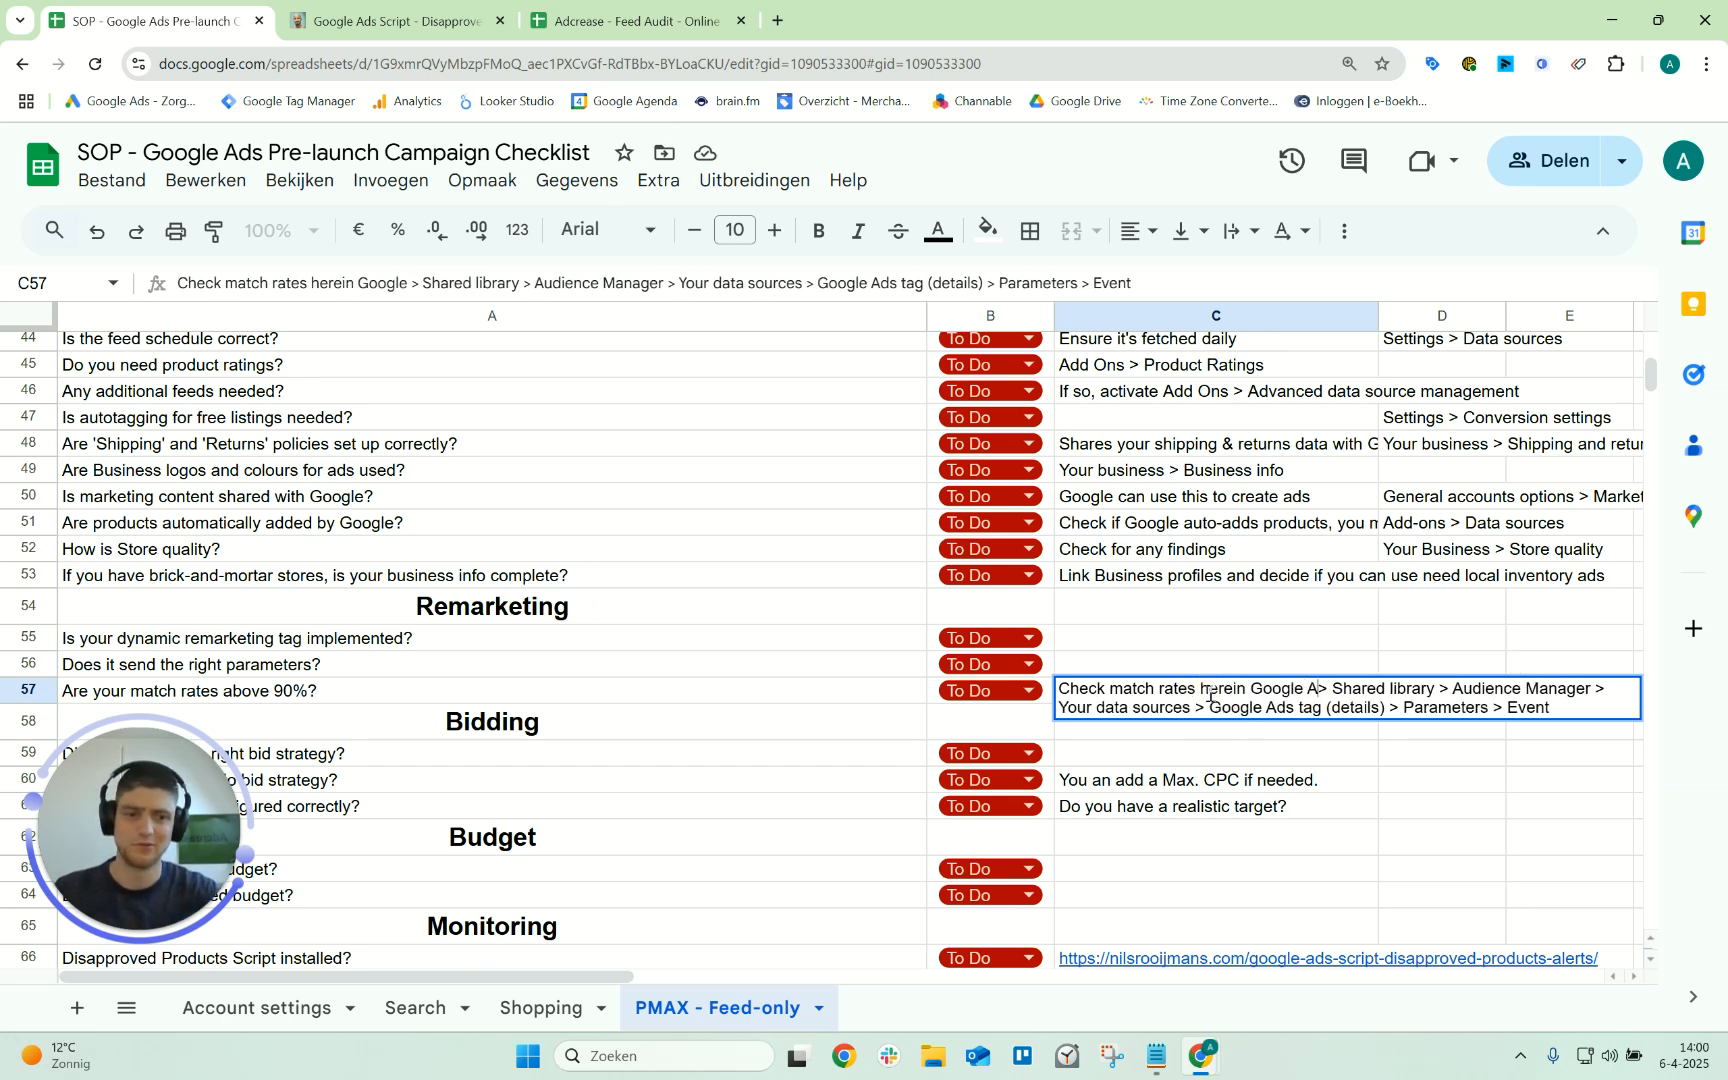
key(Return)
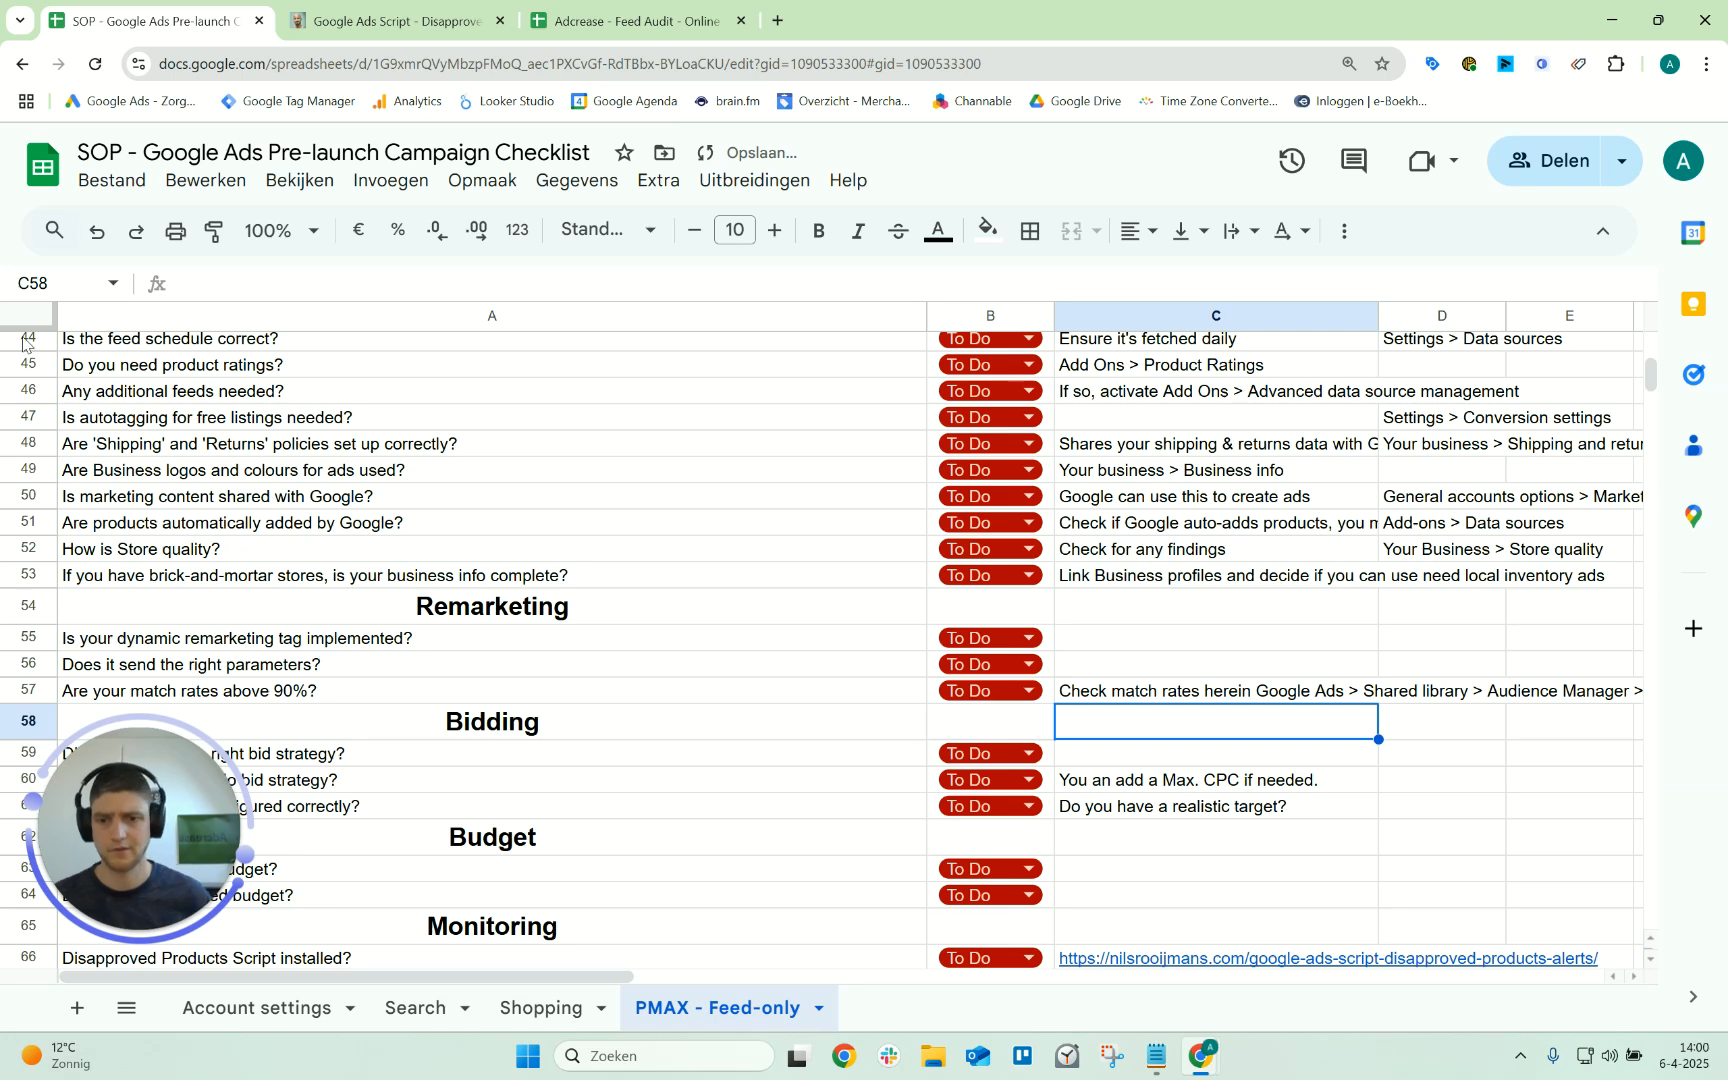
Review the Monitoring check on installing the PMax monitoring script and its GitHub link
scroll(602, 608, down, 5)
click(880, 737)
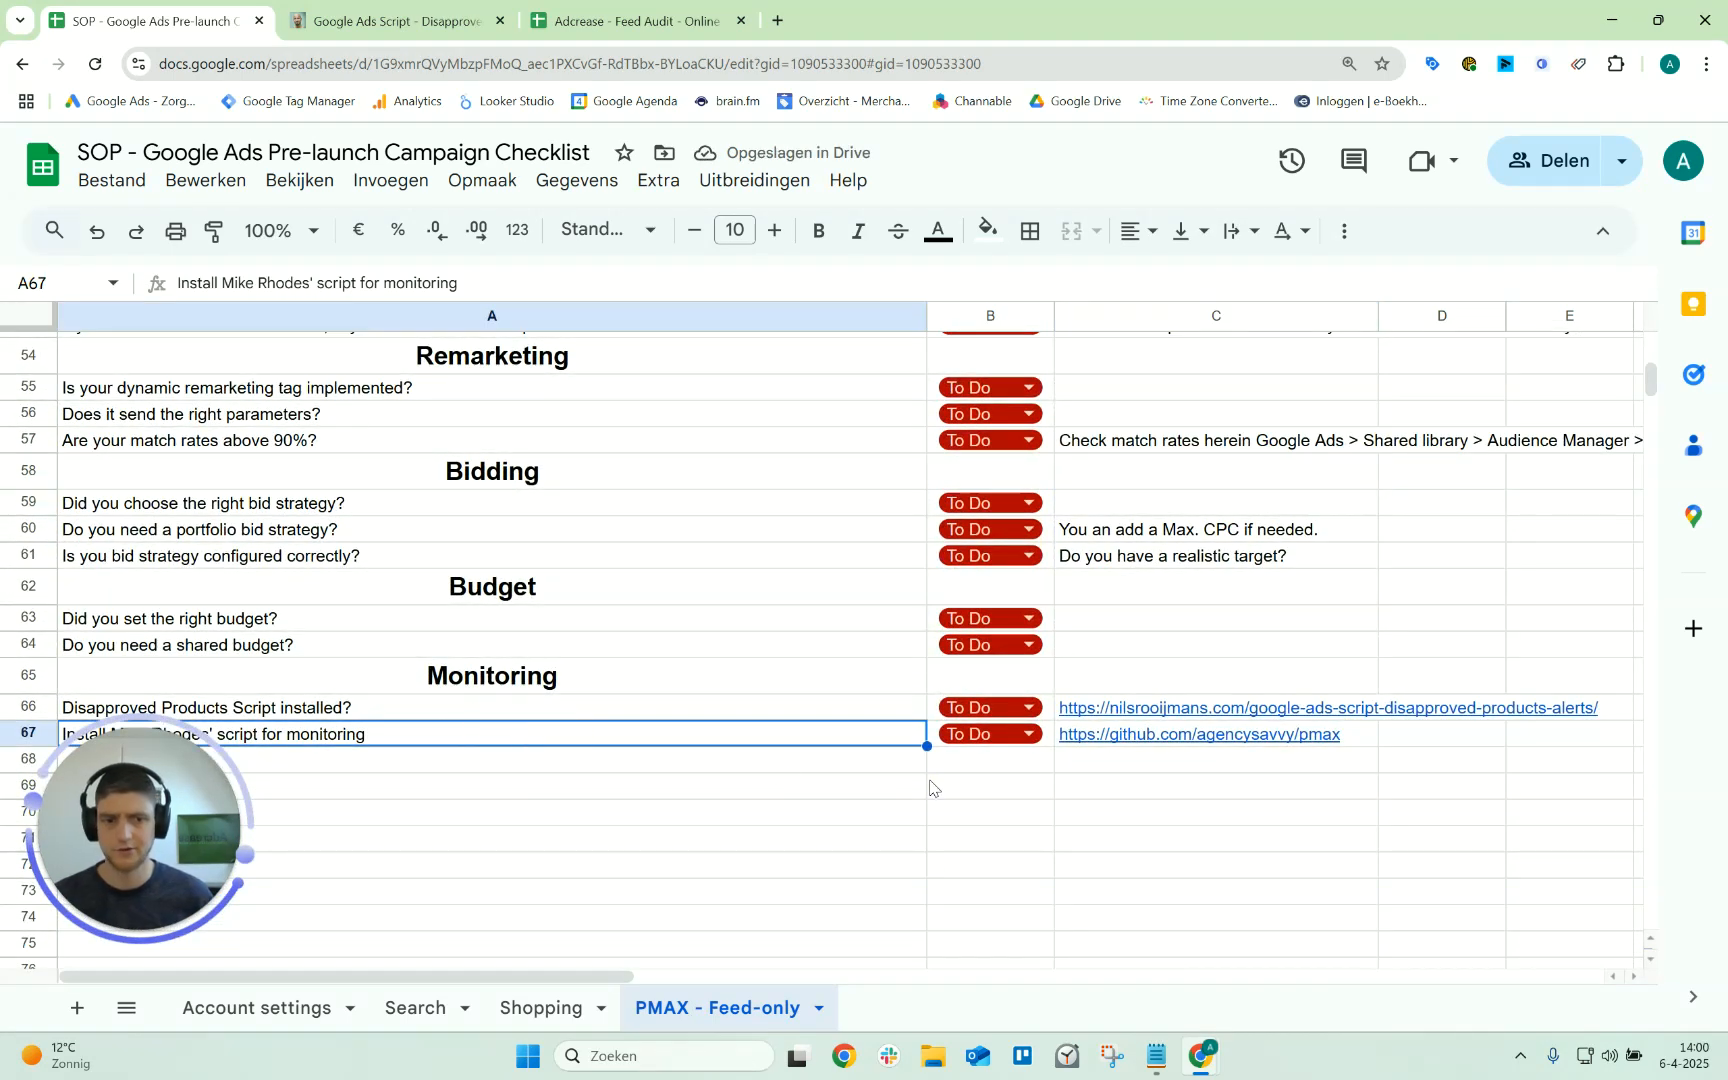
click(1248, 740)
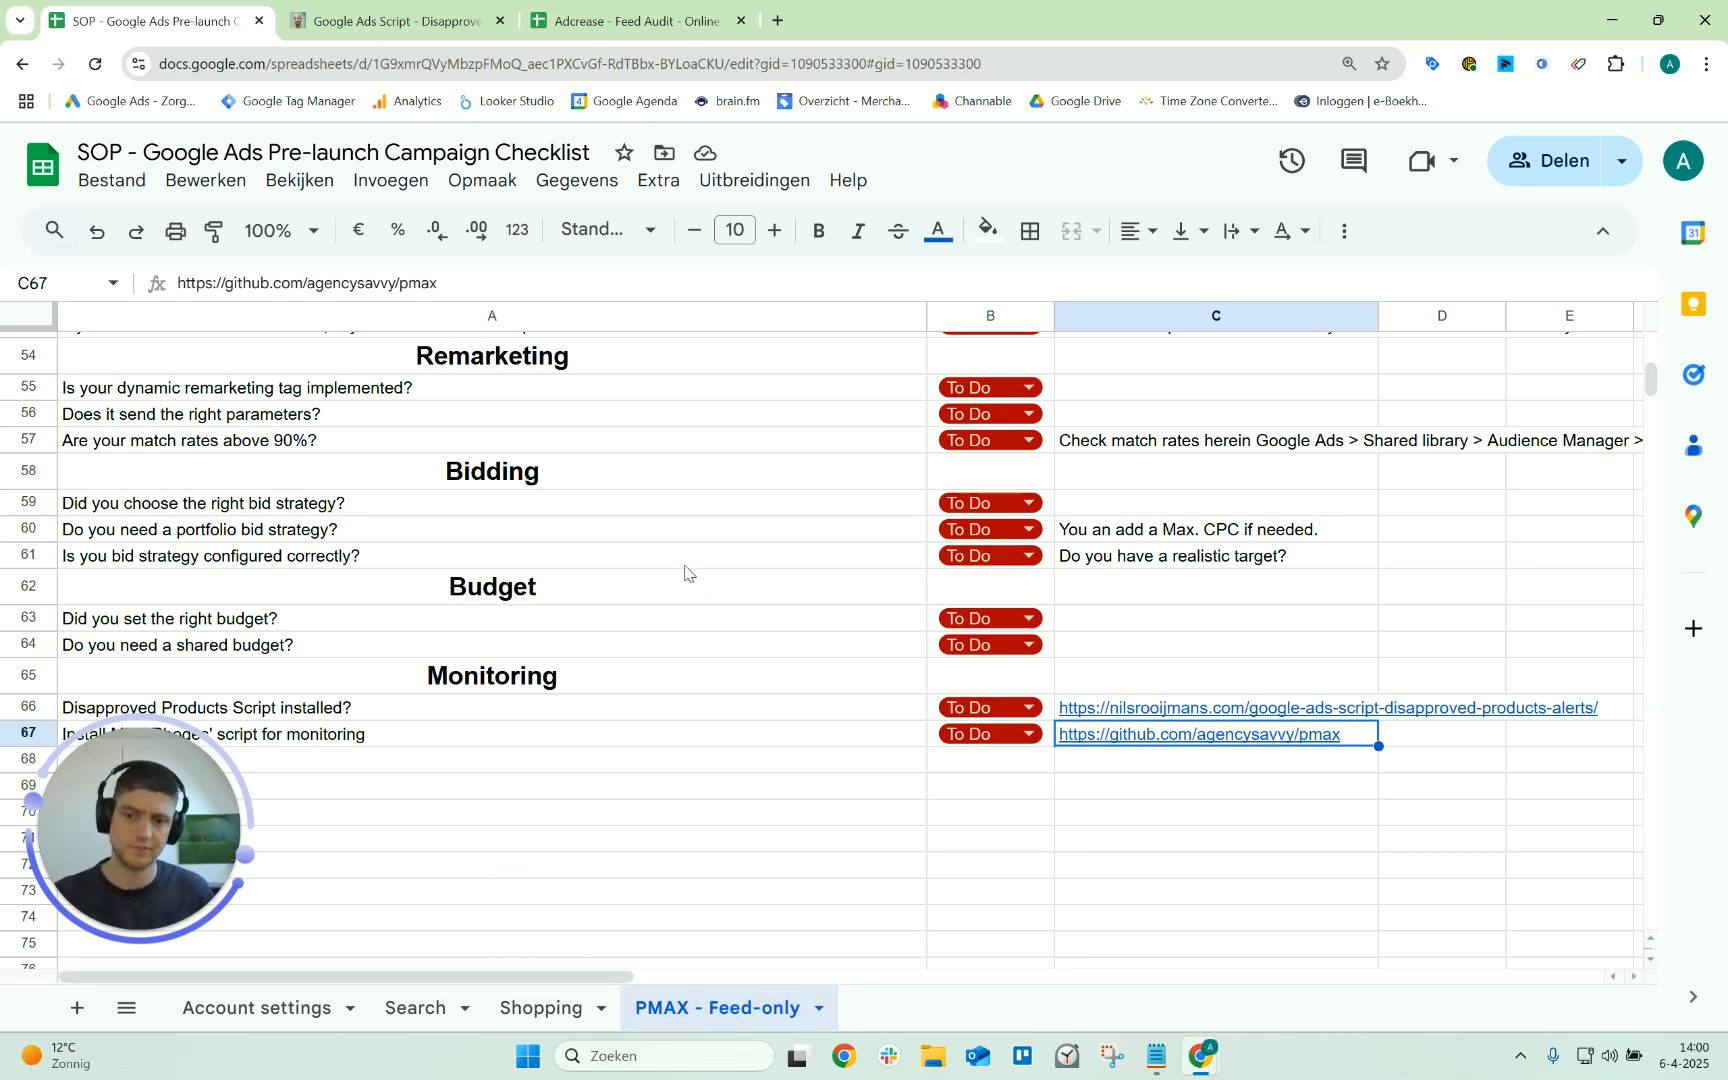
Go back over the start of the PMAX - Feed-only checklist, then return to the Shopping sheet
scroll(775, 890, up, 12)
scroll(669, 619, up, 1)
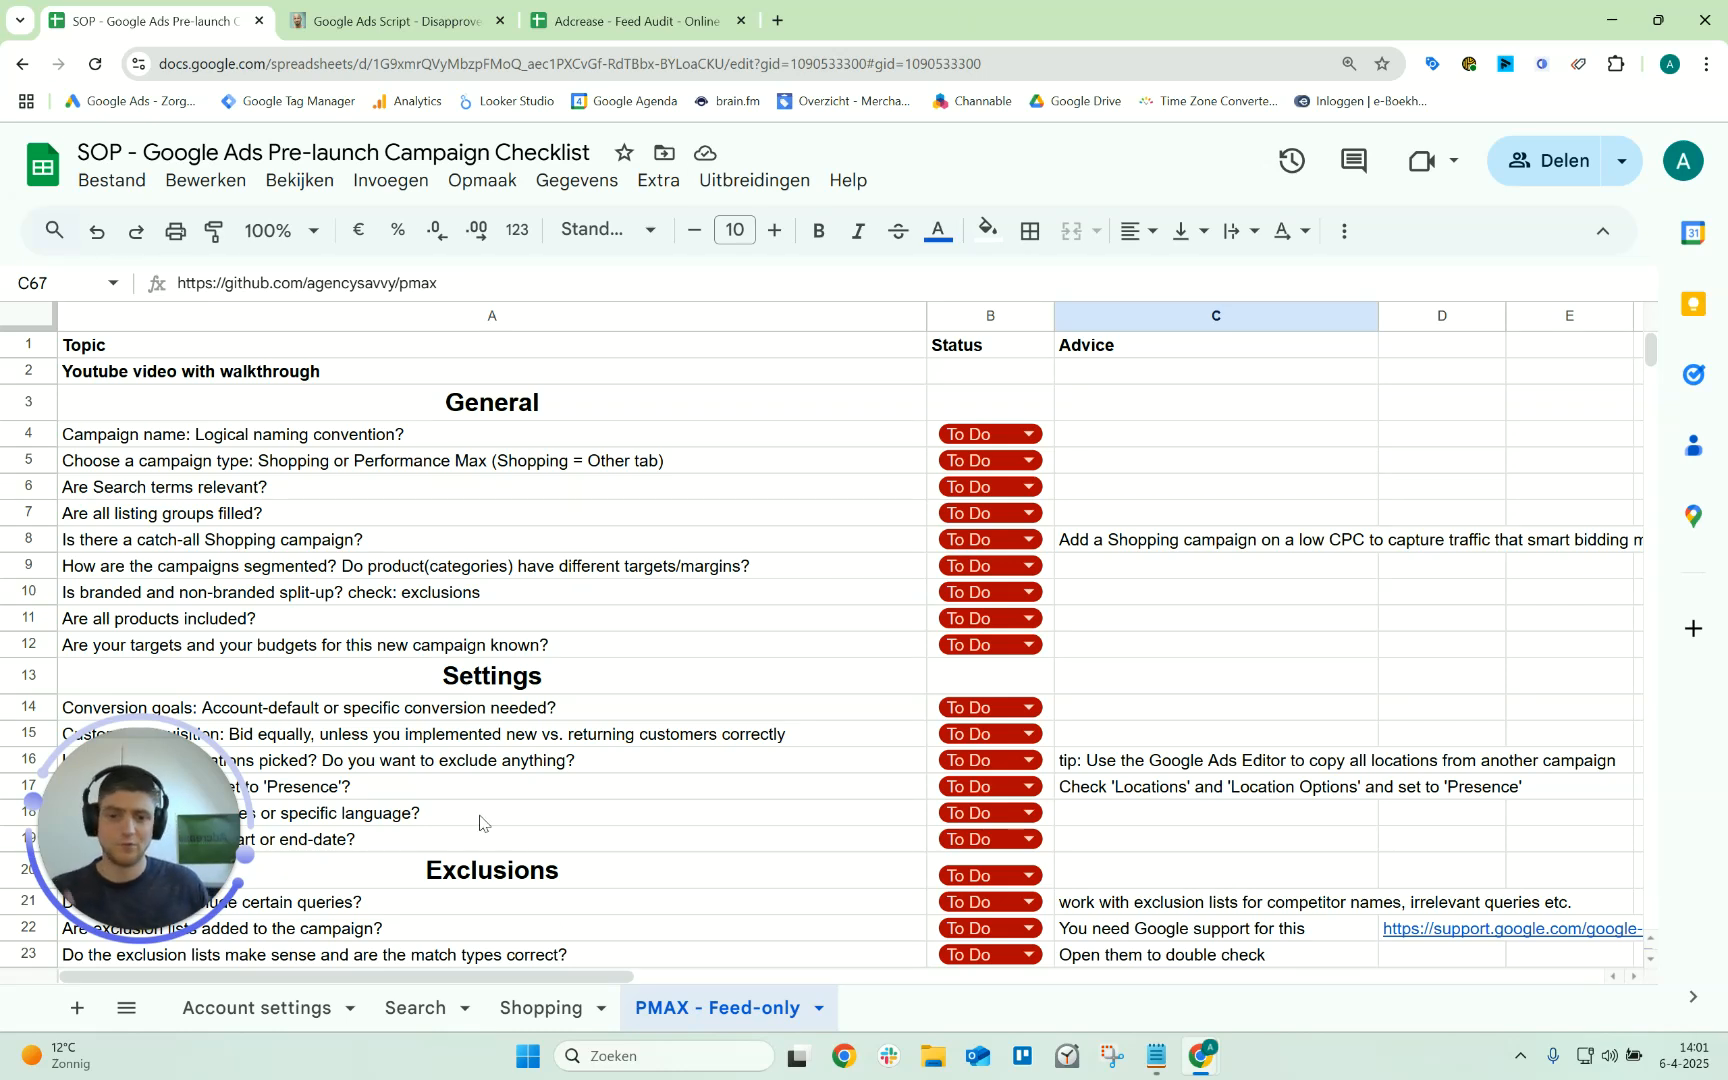
click(533, 1012)
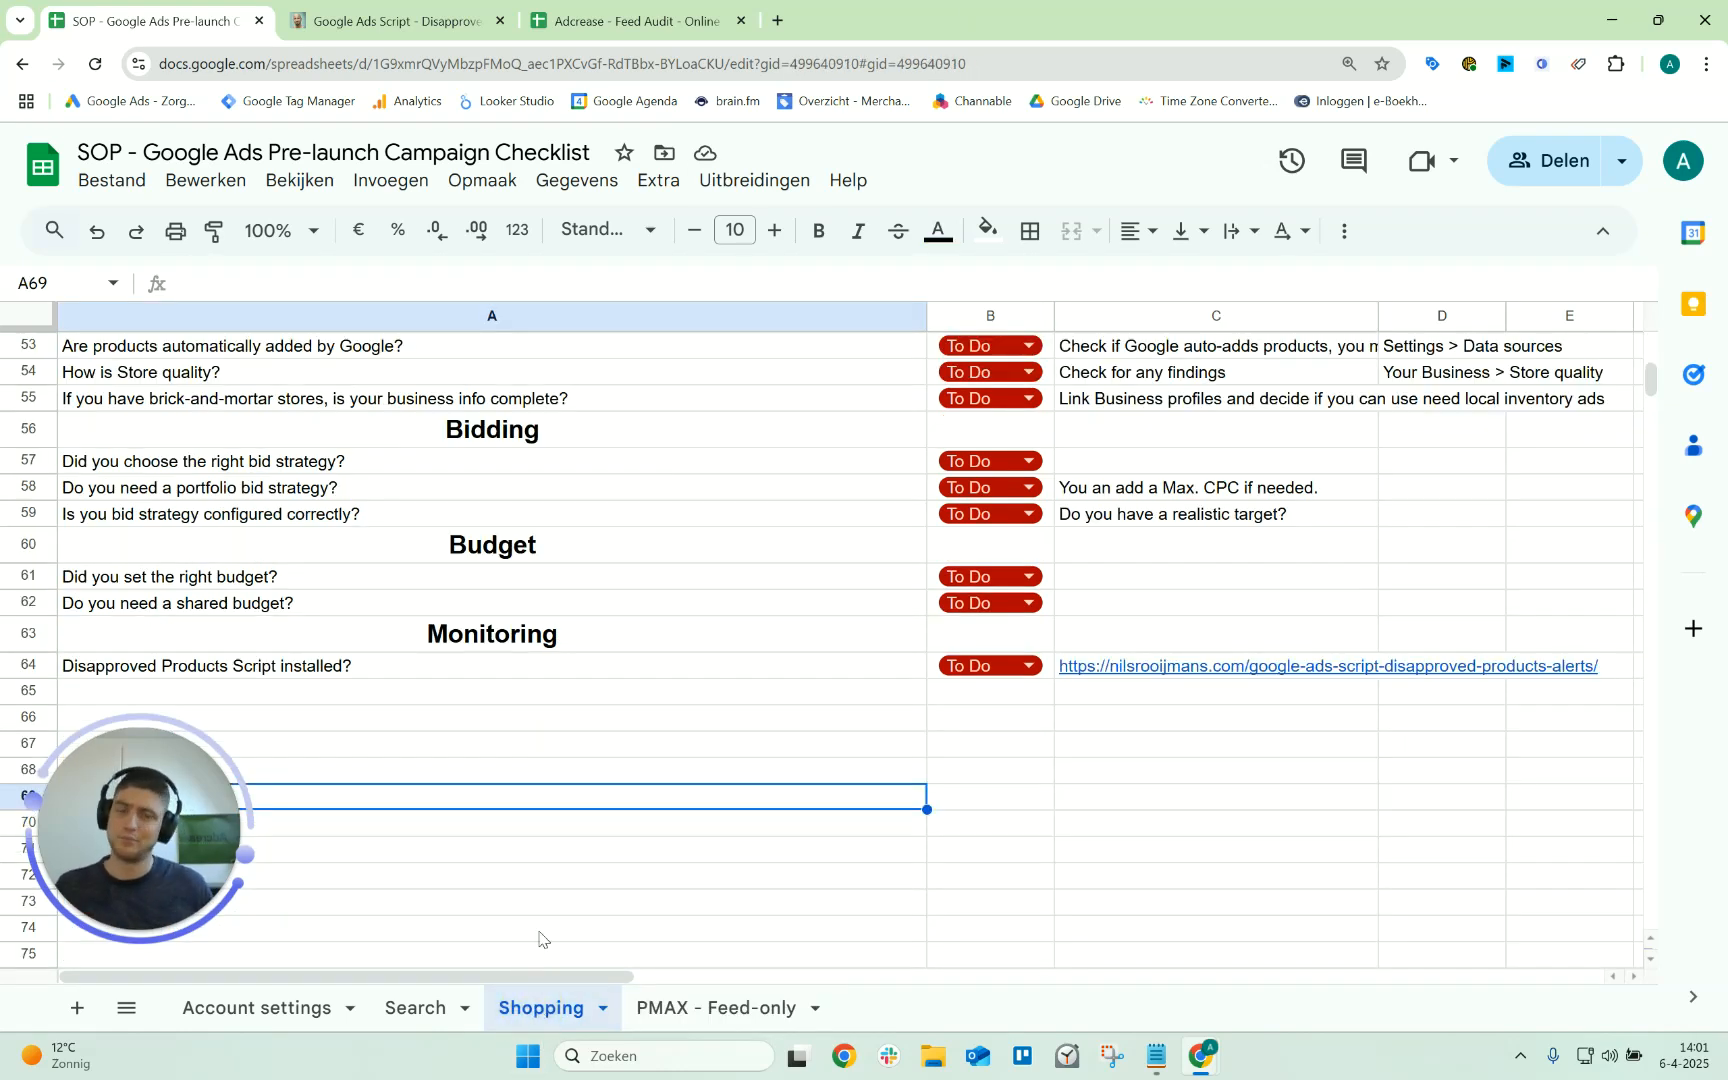